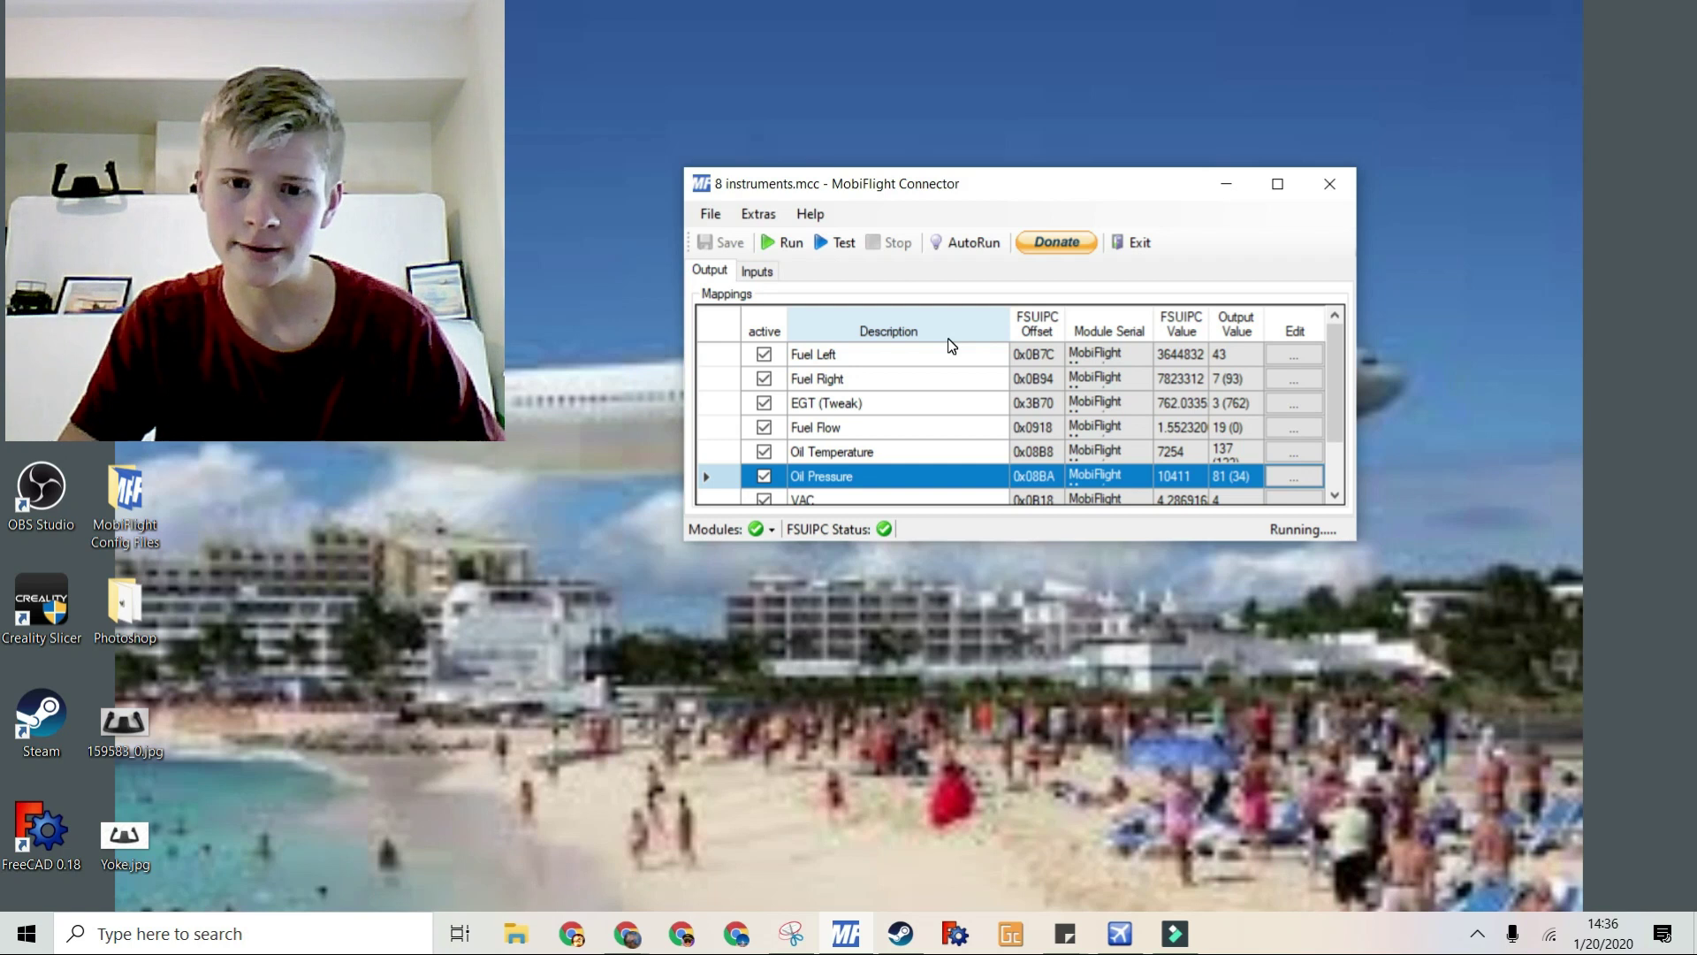
- Open the MobiFlight Modules settings and expand the MobiFlight Mega's devices to Servo 1
{"action": "left_click", "coordinate": [950, 354]}
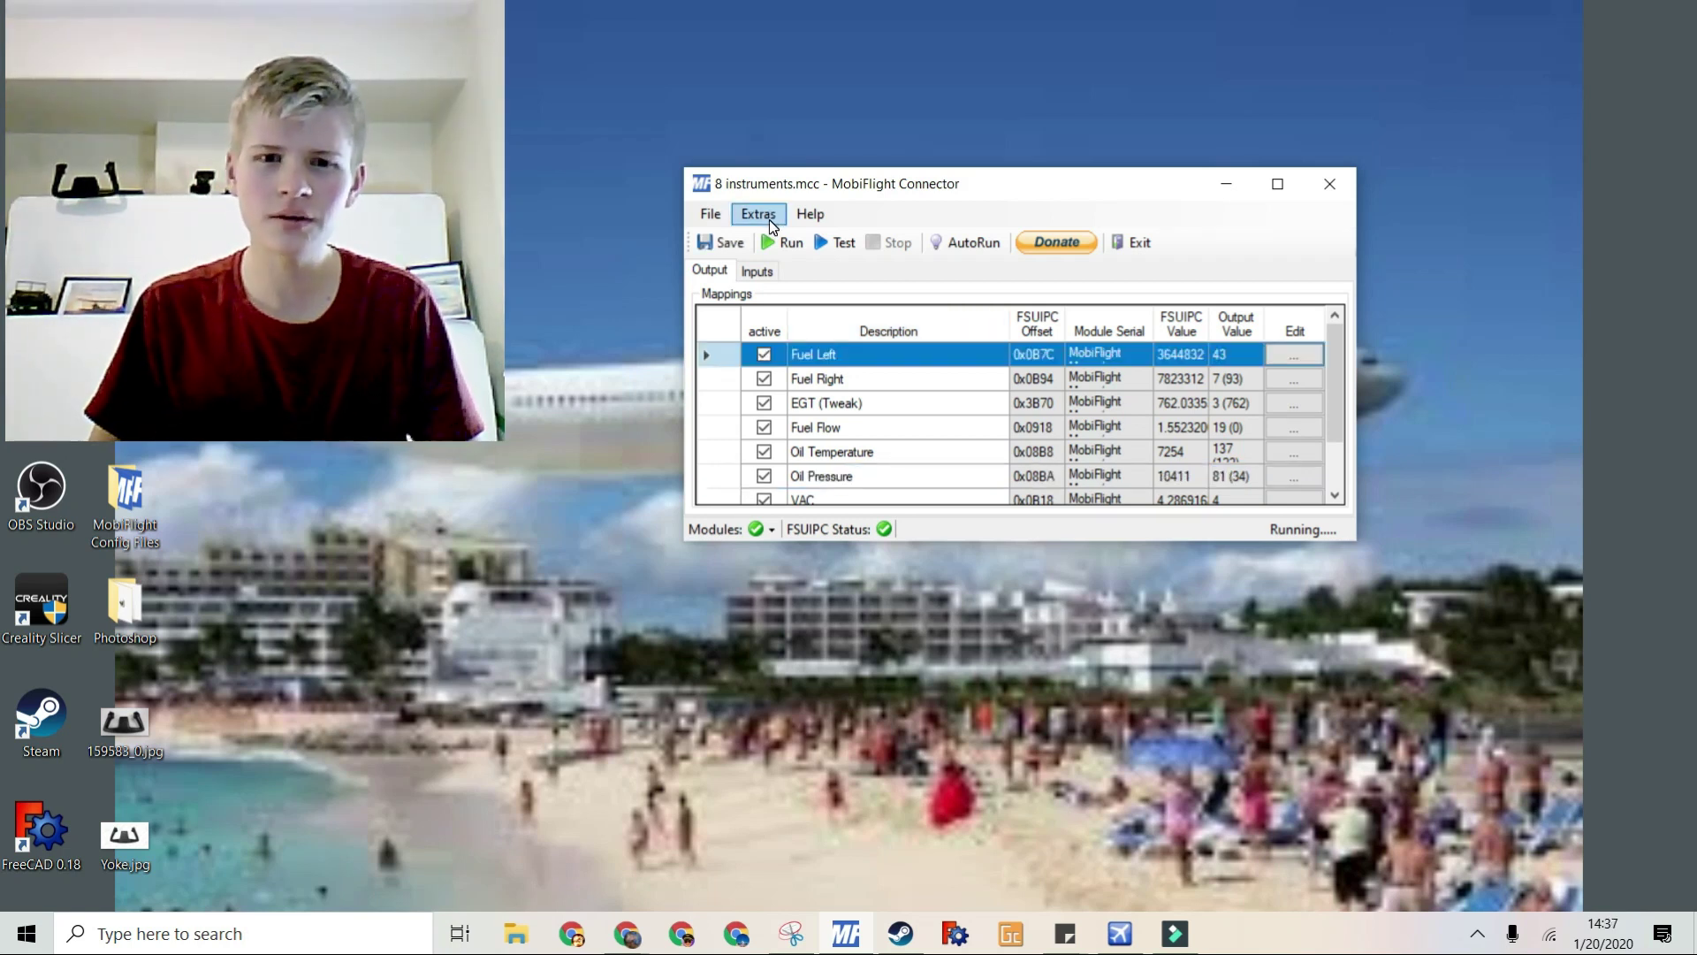
{"action": "left_click", "coordinate": [768, 219]}
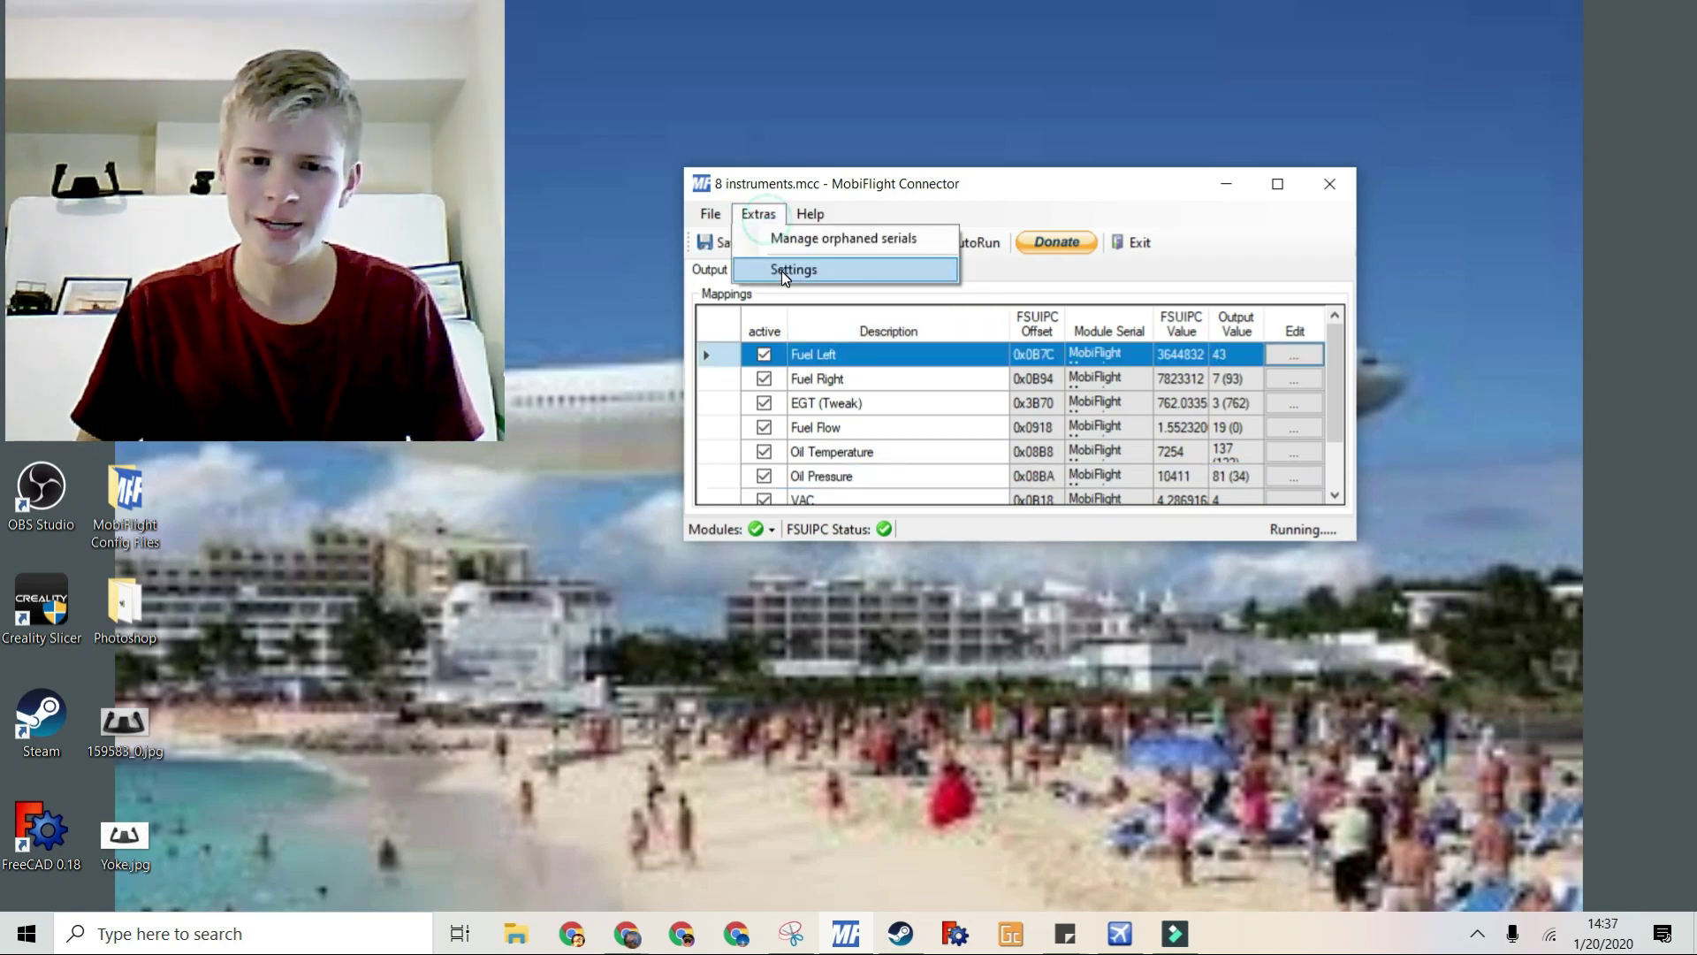
{"action": "left_click", "coordinate": [782, 270]}
{"action": "left_click", "coordinate": [989, 149]}
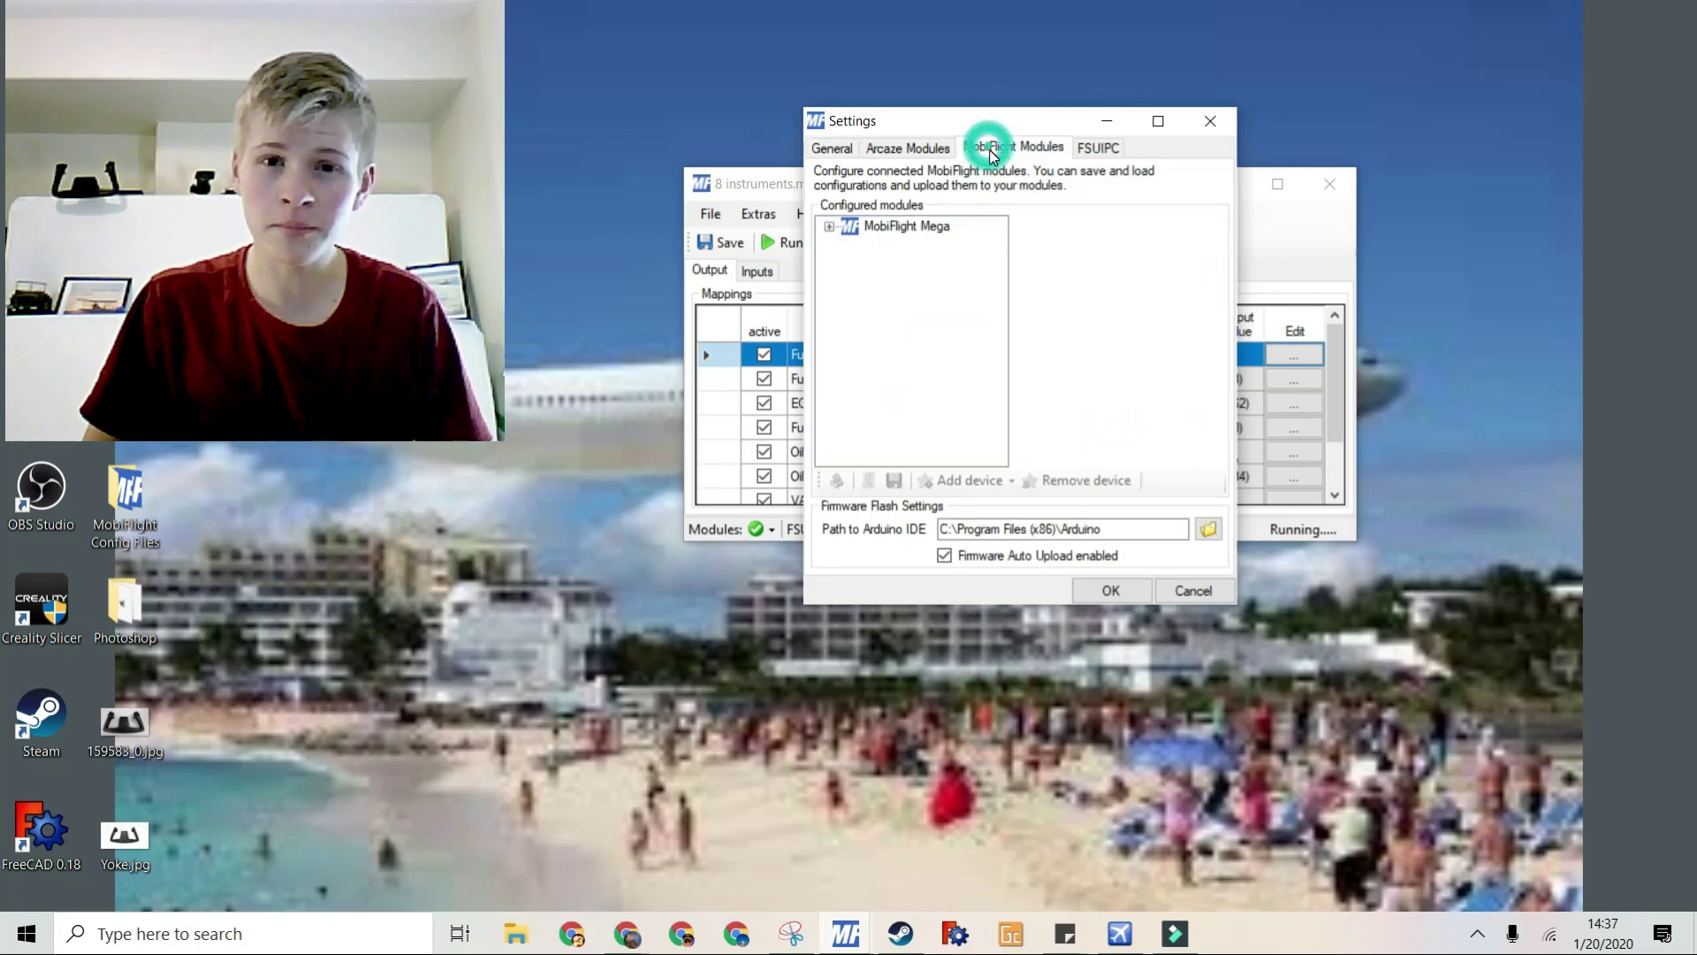
{"action": "double_click", "coordinate": [855, 228]}
{"action": "left_click", "coordinate": [894, 247]}
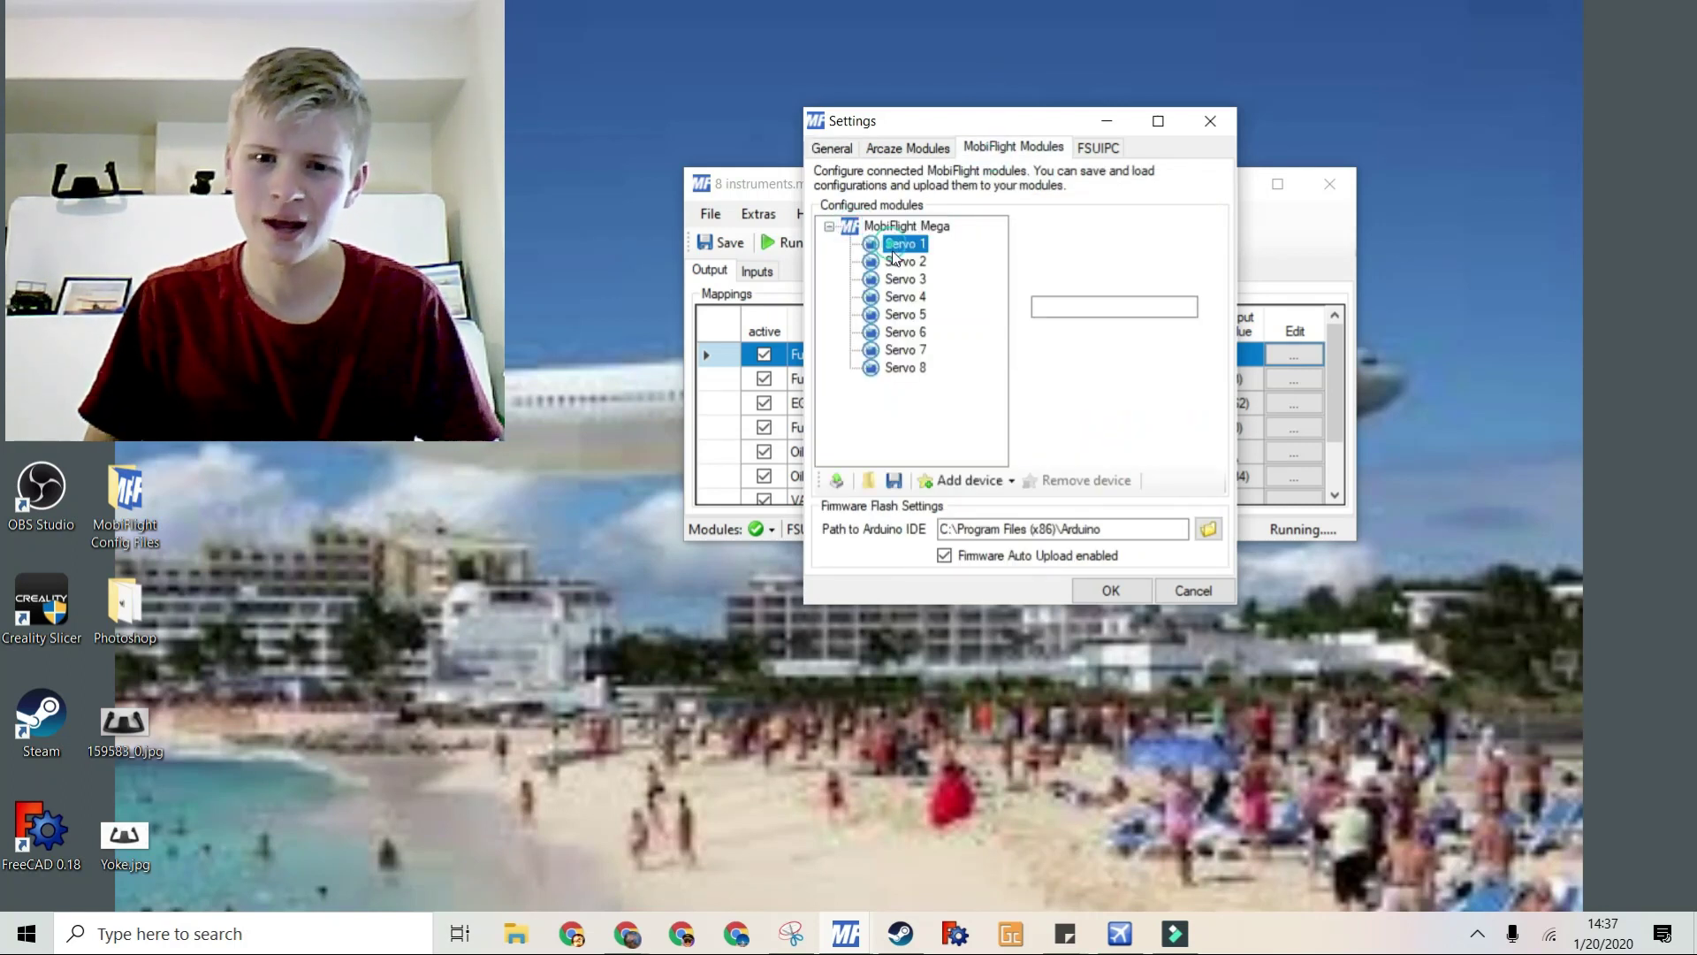
- Review the pin settings of Servos 1–8 and the Mega's firmware information
{"action": "key", "text": "Down"}
{"action": "key", "text": "Down"}
{"action": "key", "text": "Down"}
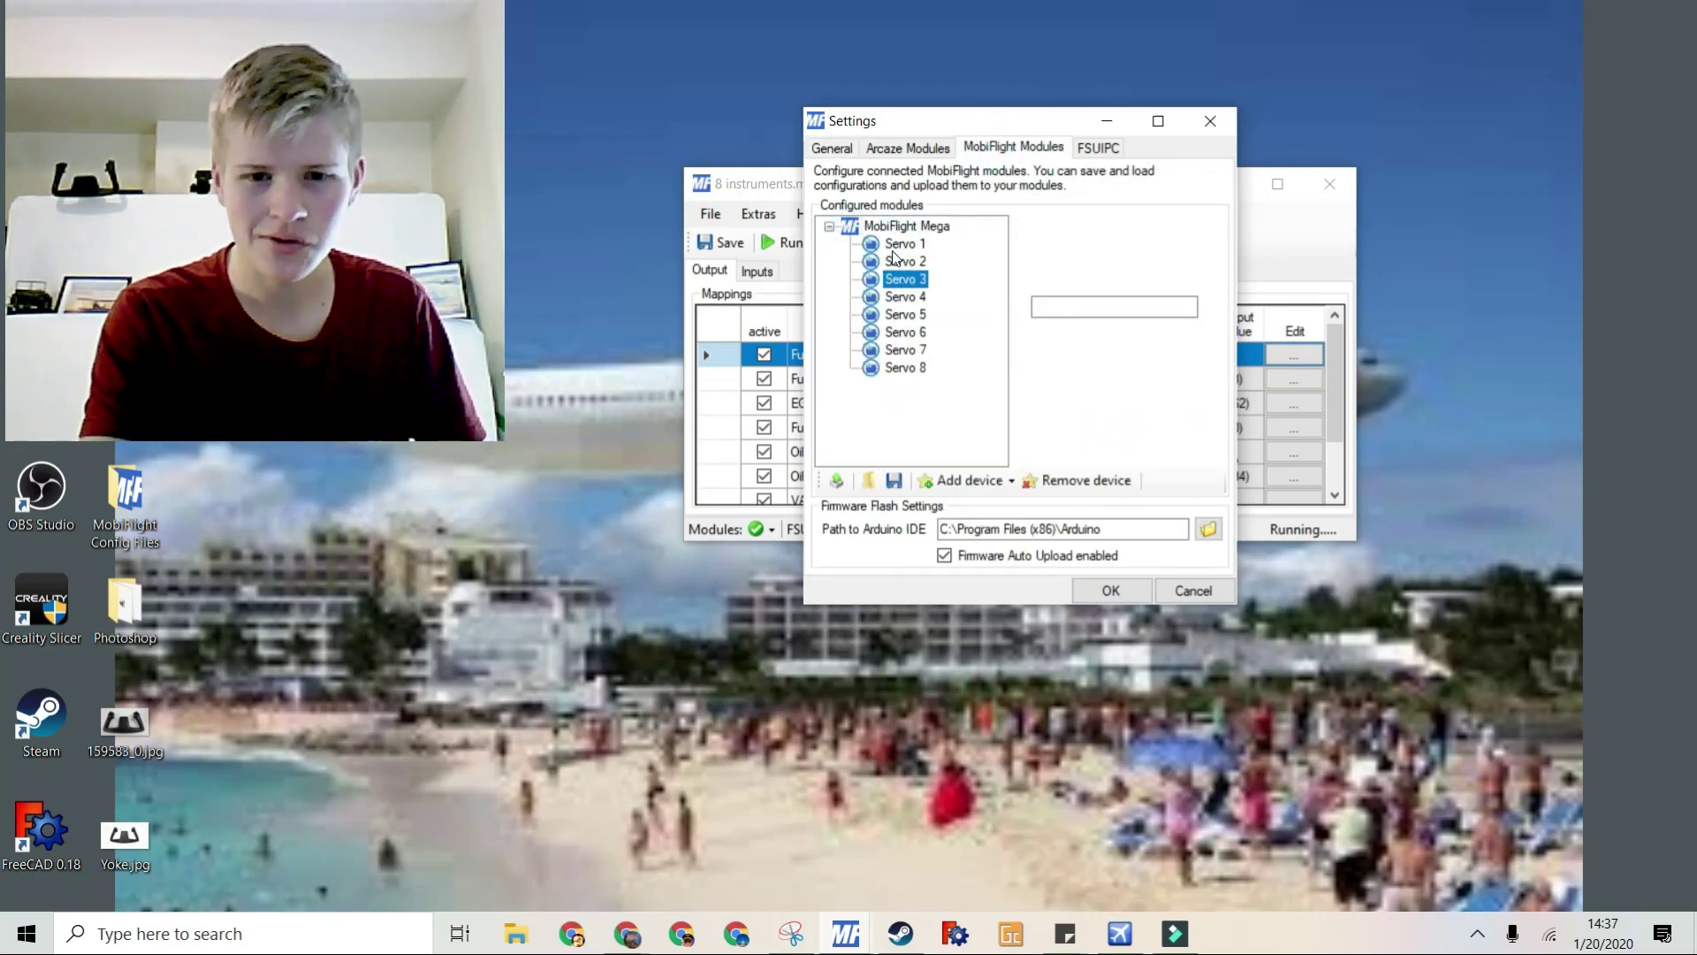
{"action": "key", "text": "Down"}
{"action": "key", "text": "Down"}
{"action": "key", "text": "Down"}
{"action": "key", "text": "Down"}
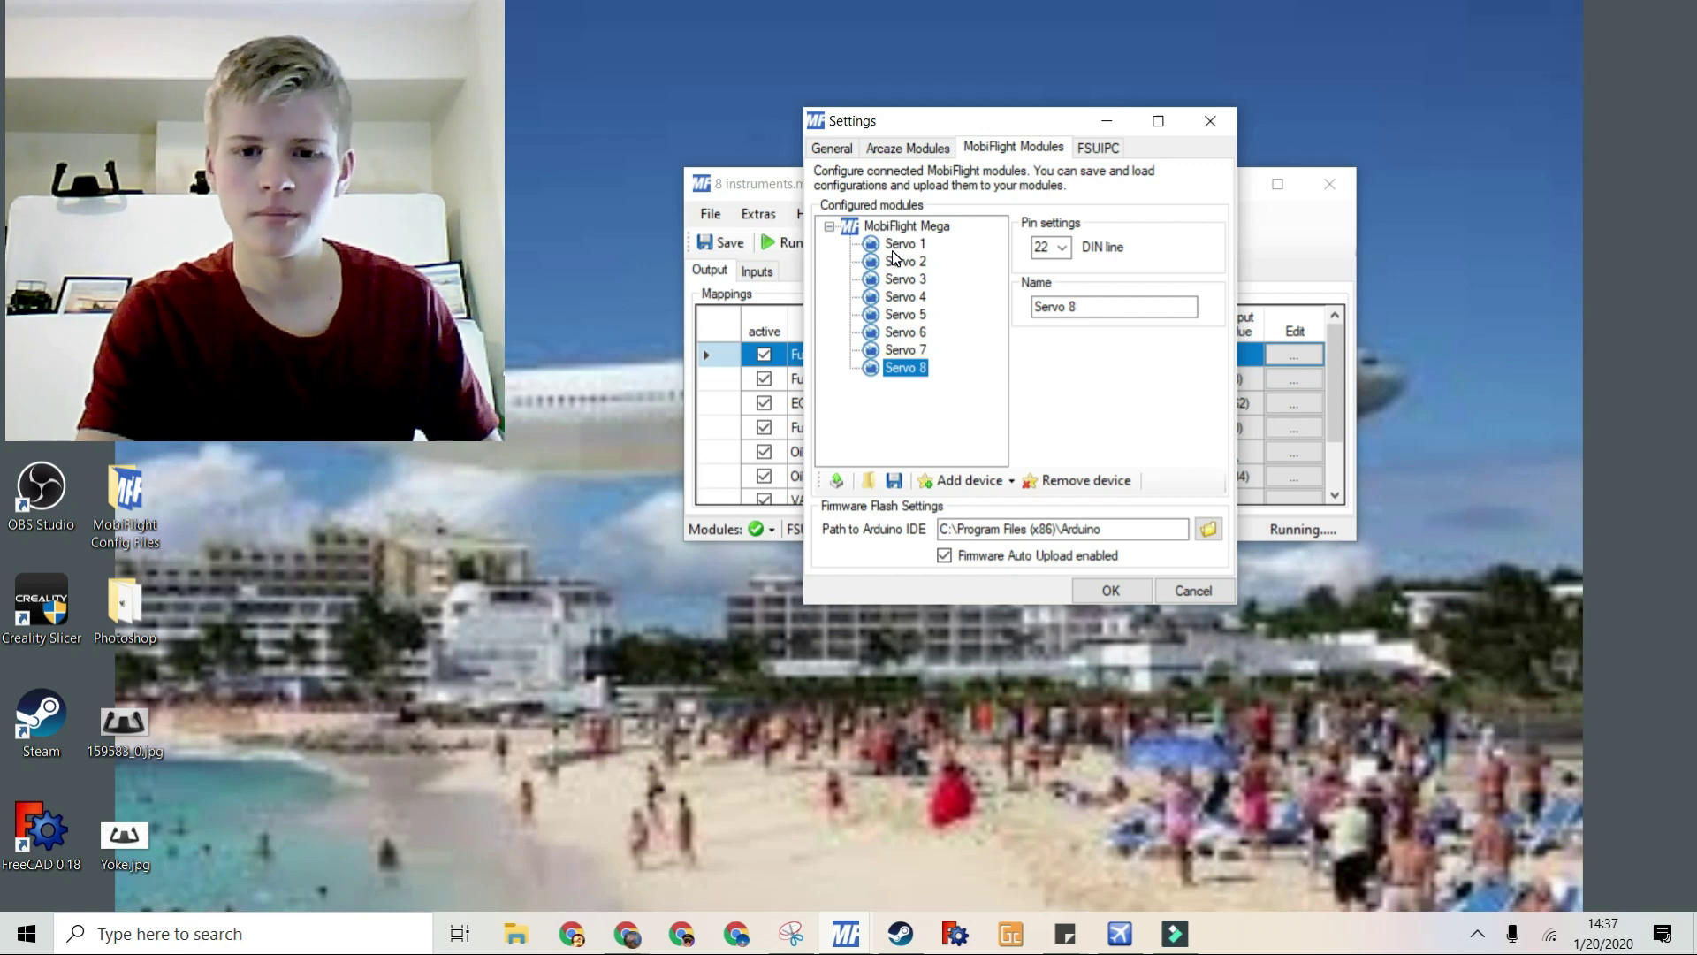
{"action": "key", "text": "Up"}
{"action": "key", "text": "Up"}
{"action": "key", "text": "Up"}
{"action": "key", "text": "Up"}
{"action": "key", "text": "Up"}
{"action": "key", "text": "Up"}
{"action": "key", "text": "Up"}
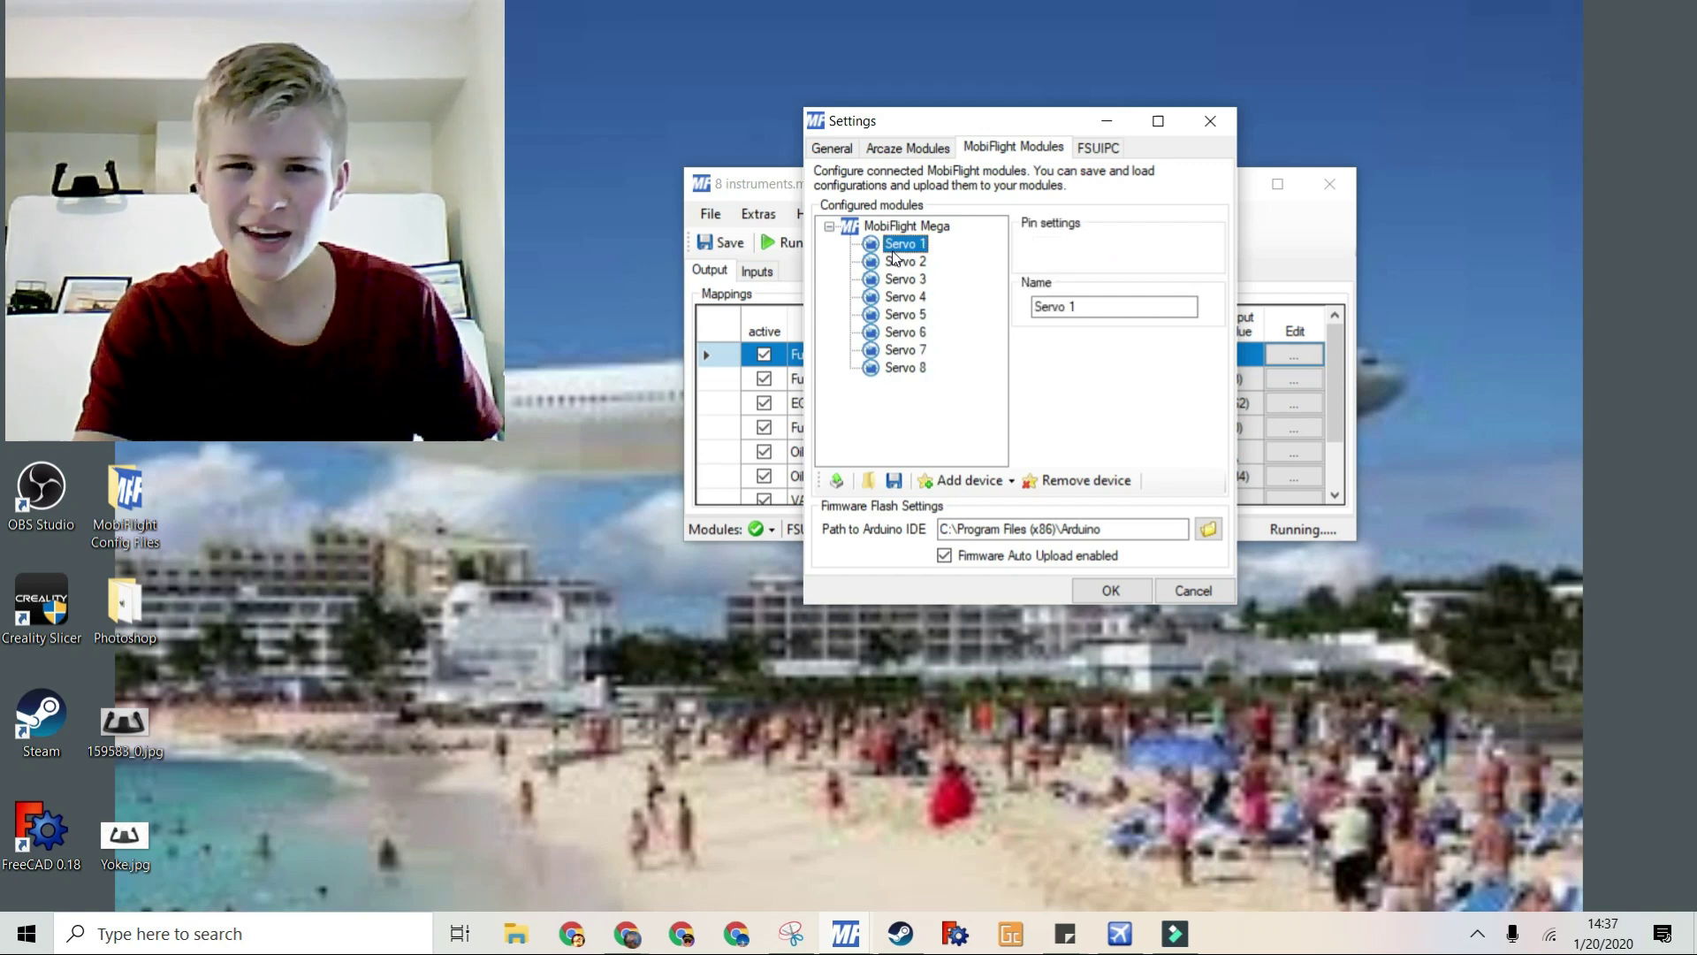
{"action": "key", "text": "Up"}
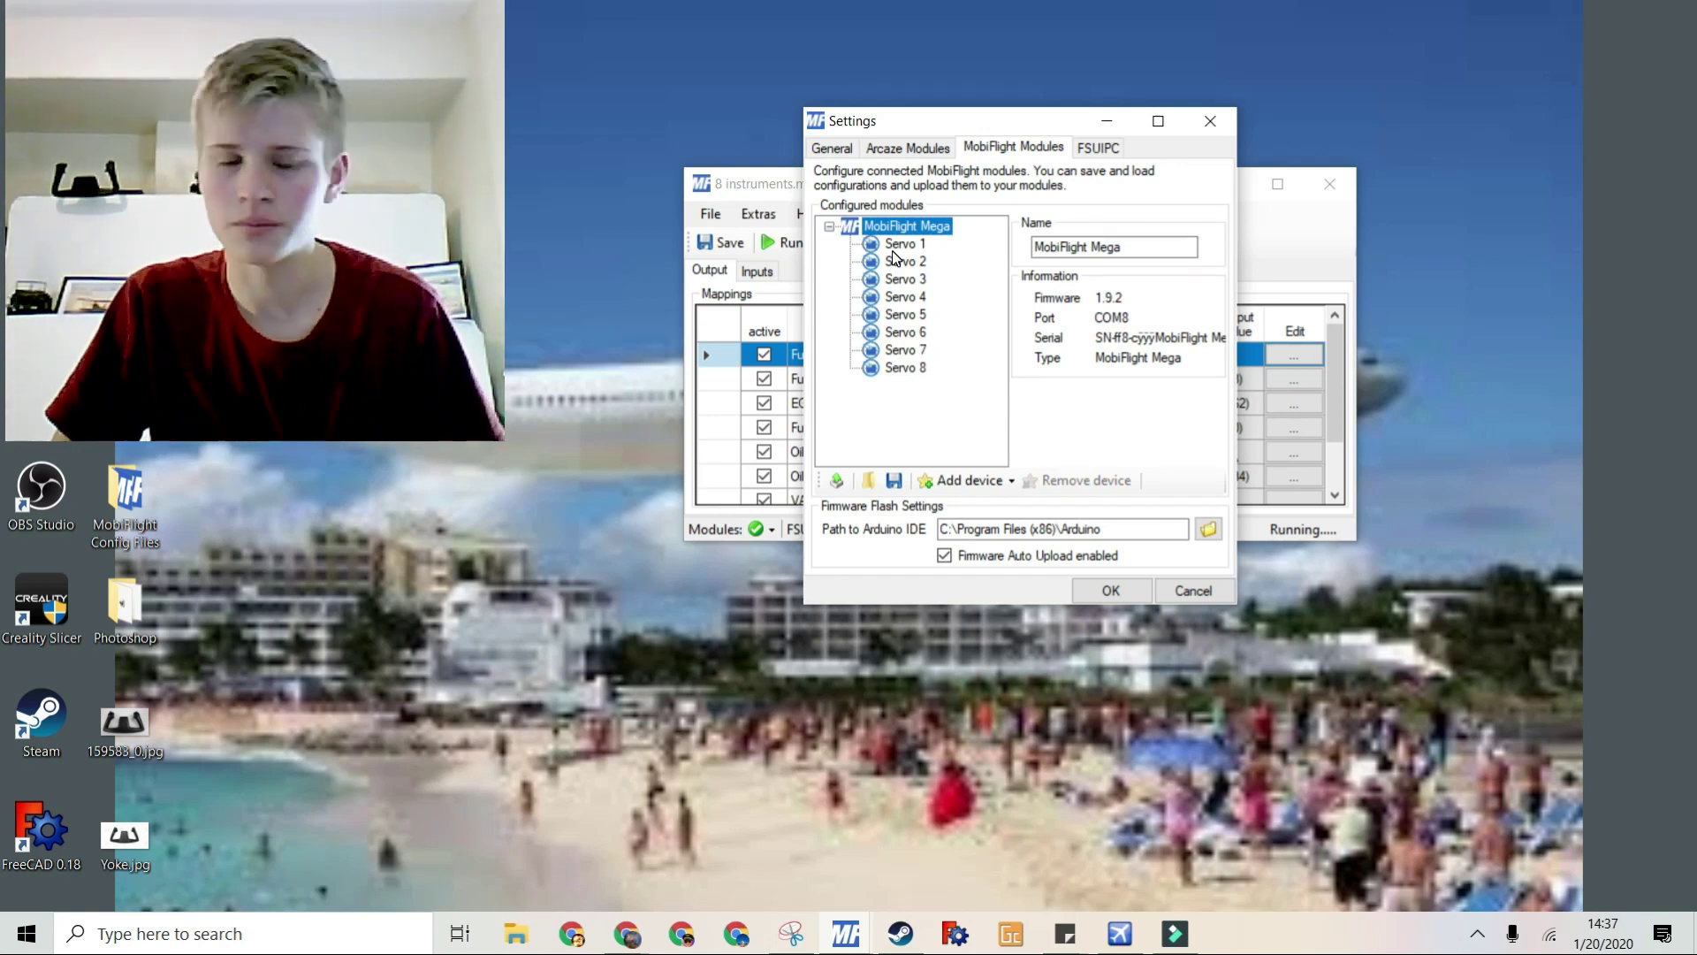
- Recheck the Servo 1–8 pins, then upload the module configuration to the Mega
{"action": "key", "text": "Down"}
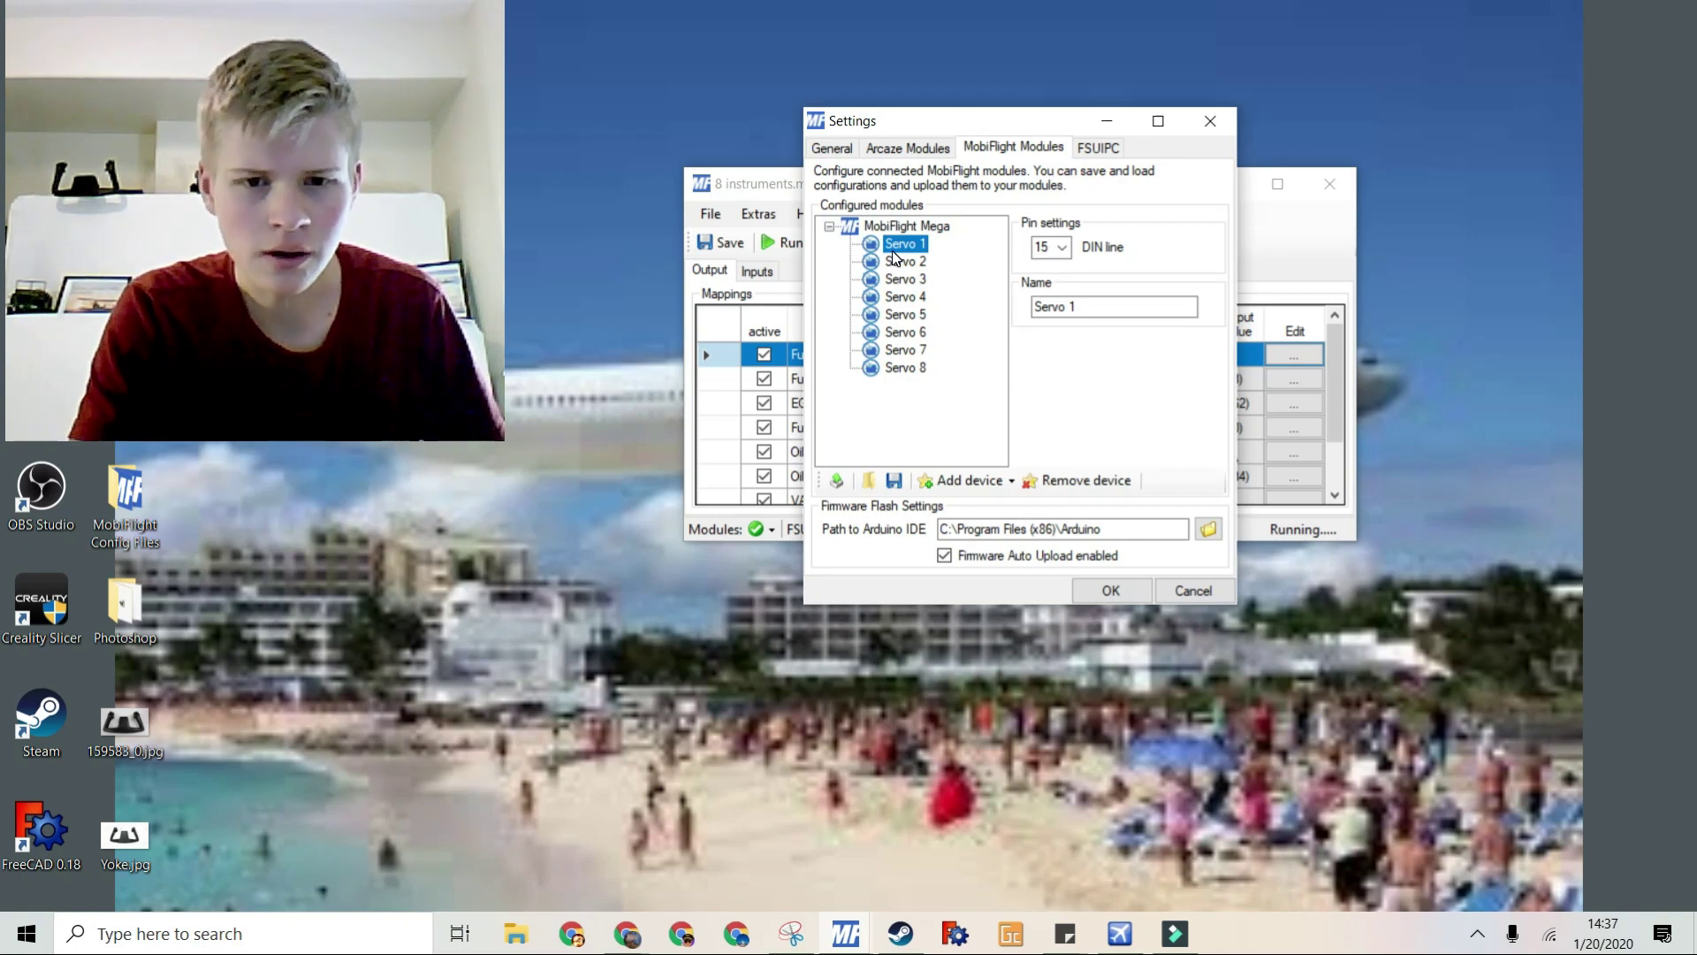
{"action": "key", "text": "Down"}
{"action": "key", "text": "Down"}
{"action": "key", "text": "Down"}
{"action": "key", "text": "Down"}
{"action": "key", "text": "Down"}
{"action": "key", "text": "Down"}
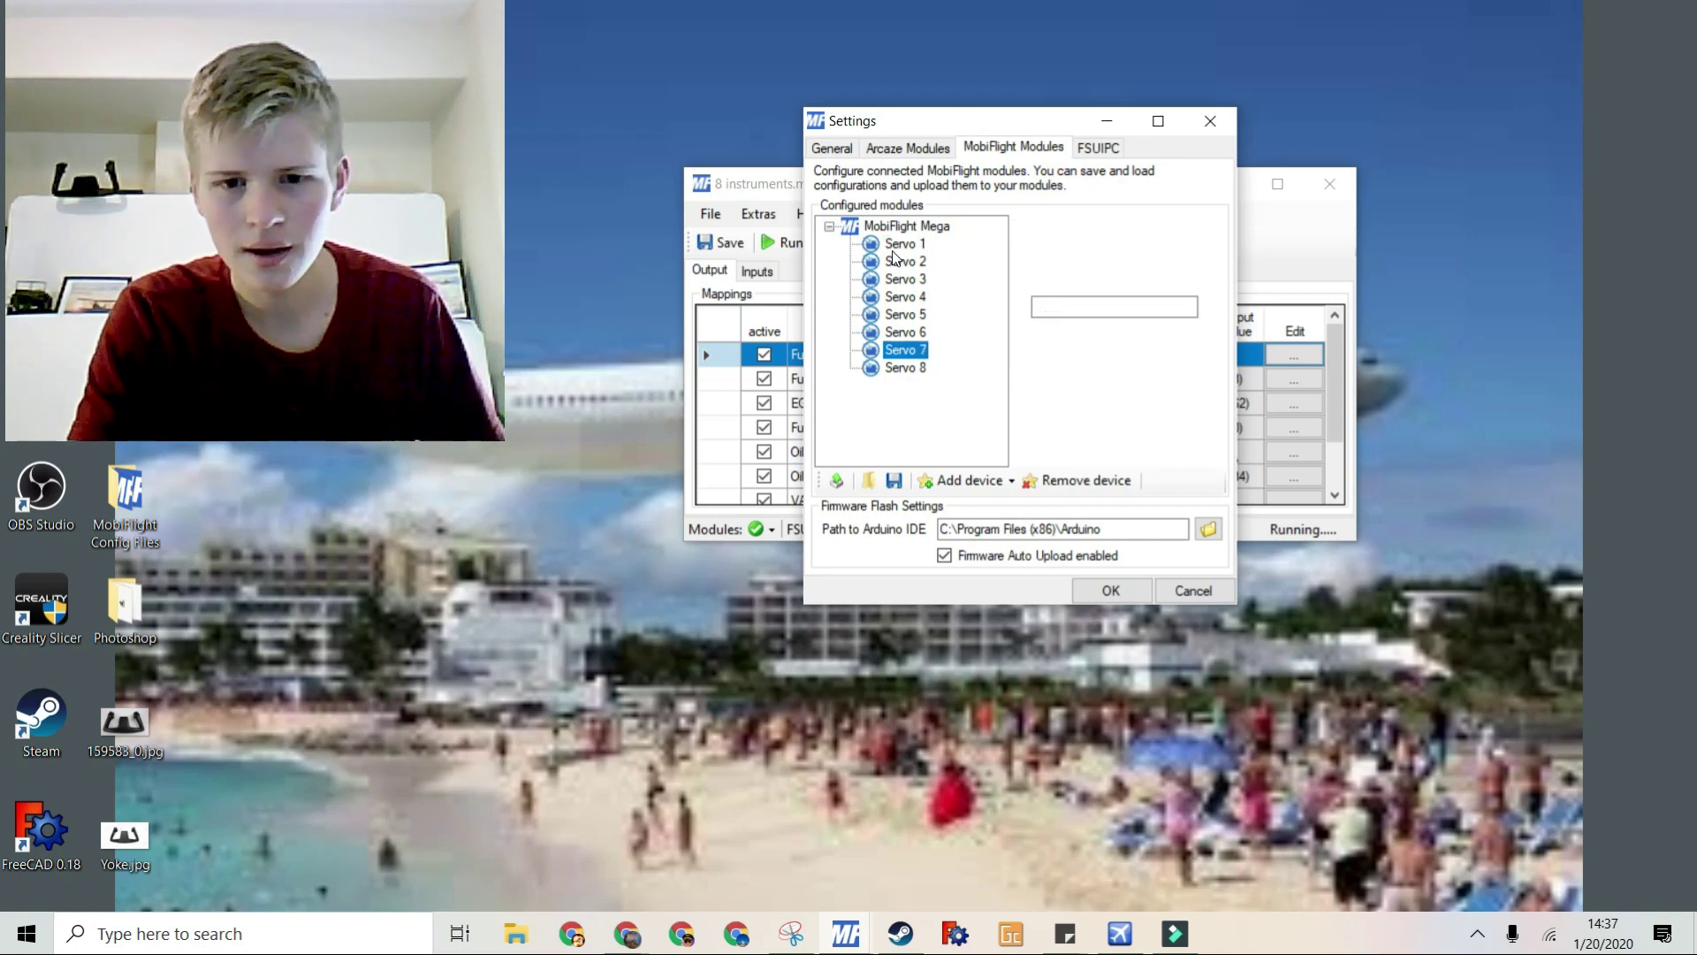
{"action": "key", "text": "Down"}
{"action": "key", "text": "Up"}
{"action": "key", "text": "Up"}
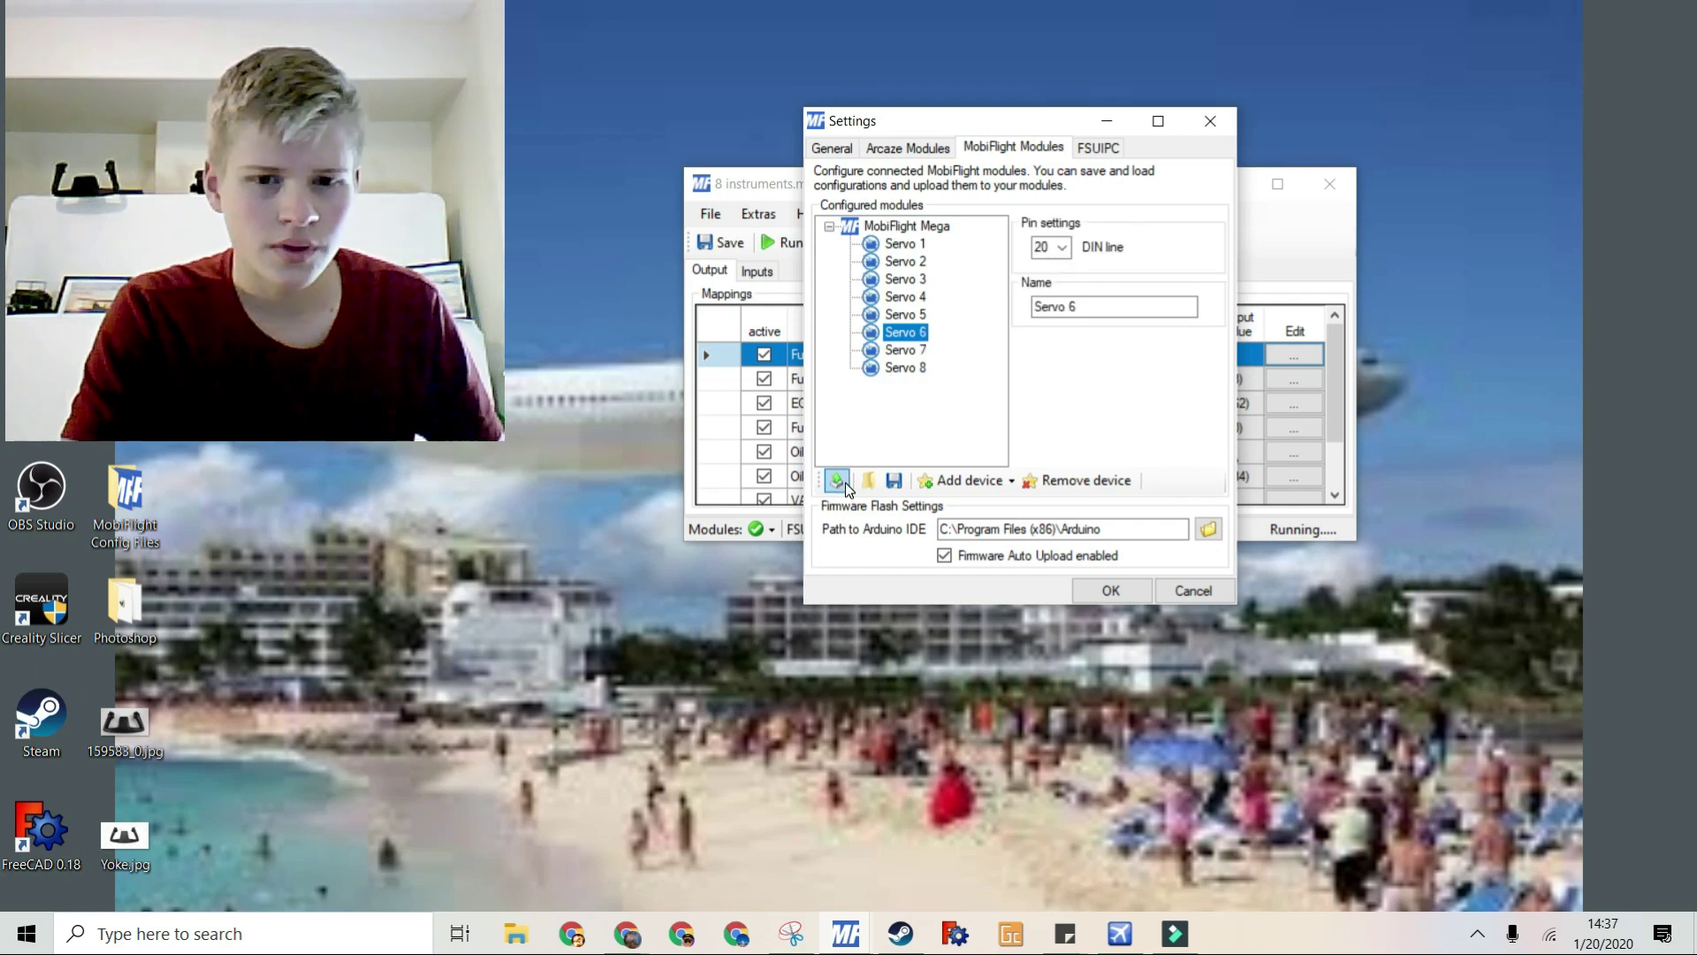
{"action": "left_click", "coordinate": [838, 481]}
{"action": "left_click", "coordinate": [896, 538]}
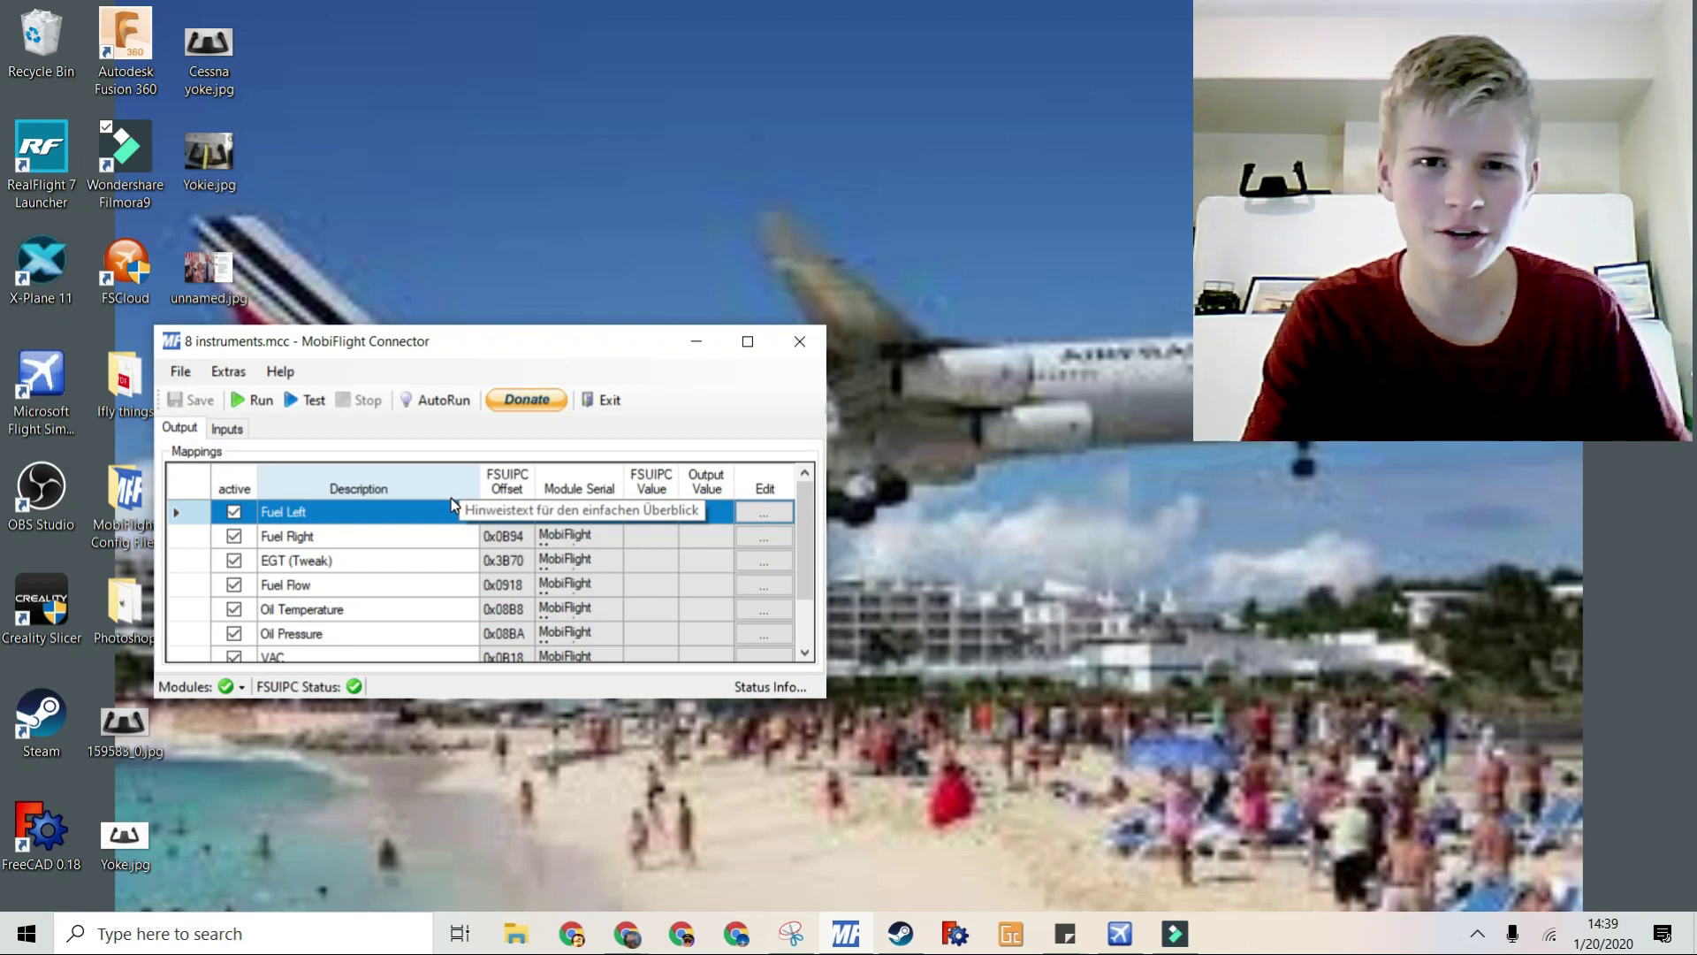
- Step through the mappings from EGT and the oil entries down to the empty new-config row
{"action": "key", "text": "Down"}
{"action": "key", "text": "Down"}
{"action": "key", "text": "Down"}
{"action": "key", "text": "Up"}
{"action": "key", "text": "Down"}
{"action": "key", "text": "Down"}
{"action": "key", "text": "Down"}
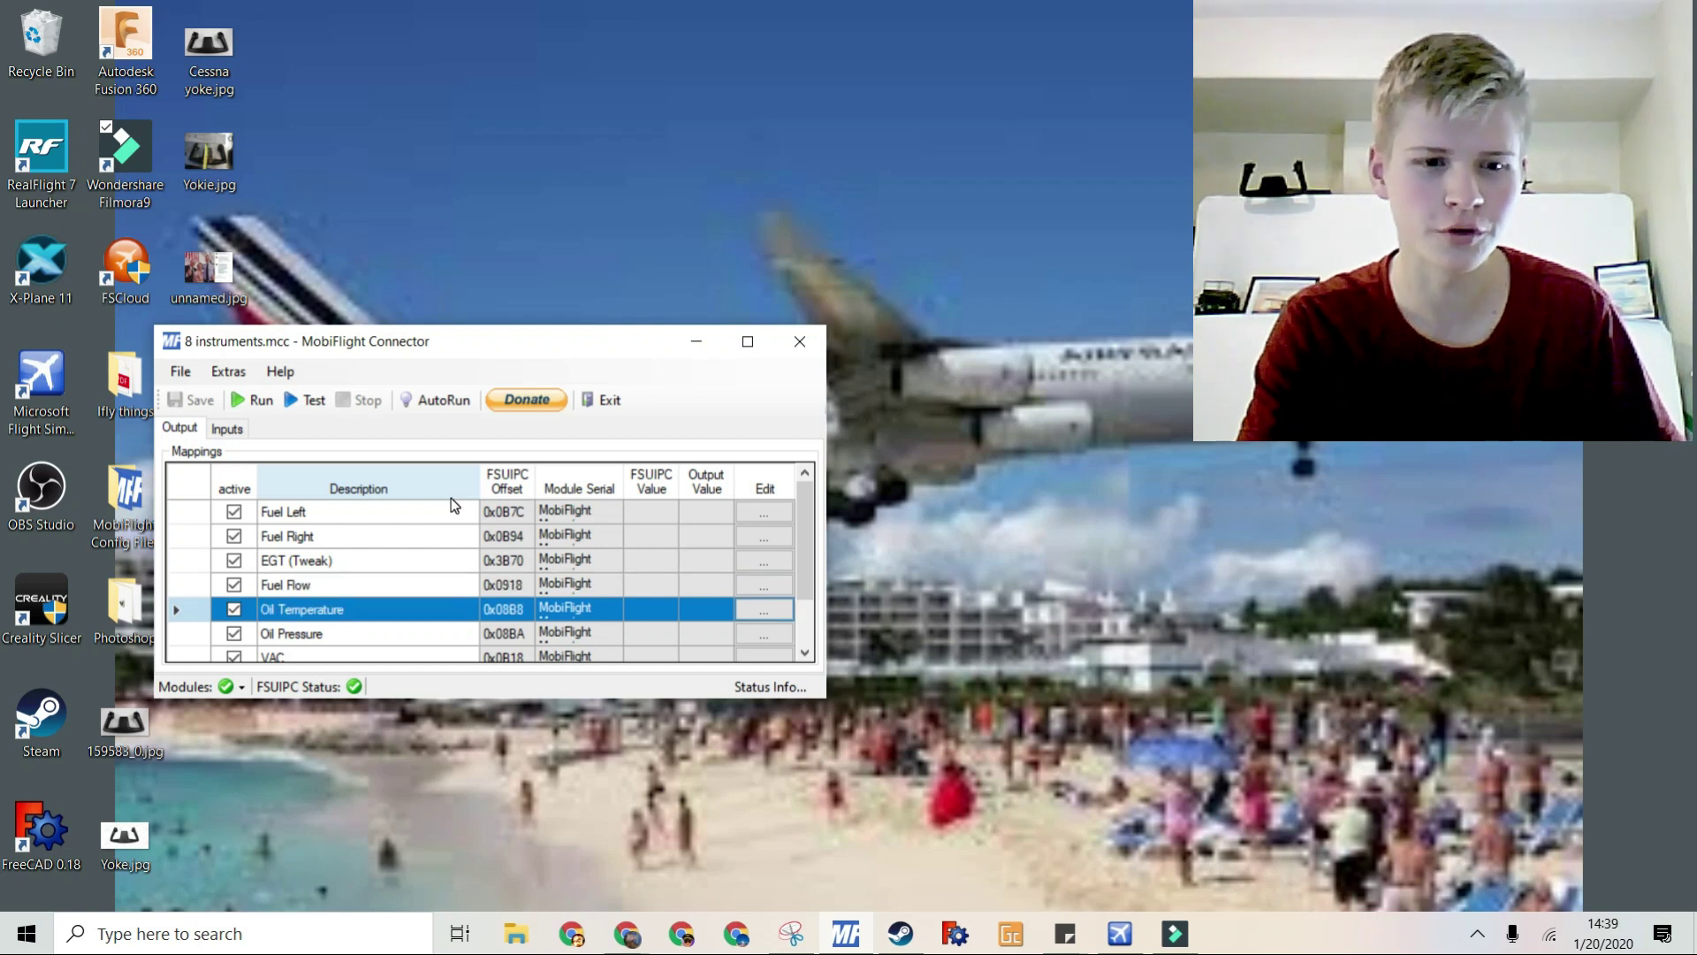
{"action": "key", "text": "Down"}
{"action": "key", "text": "Down"}
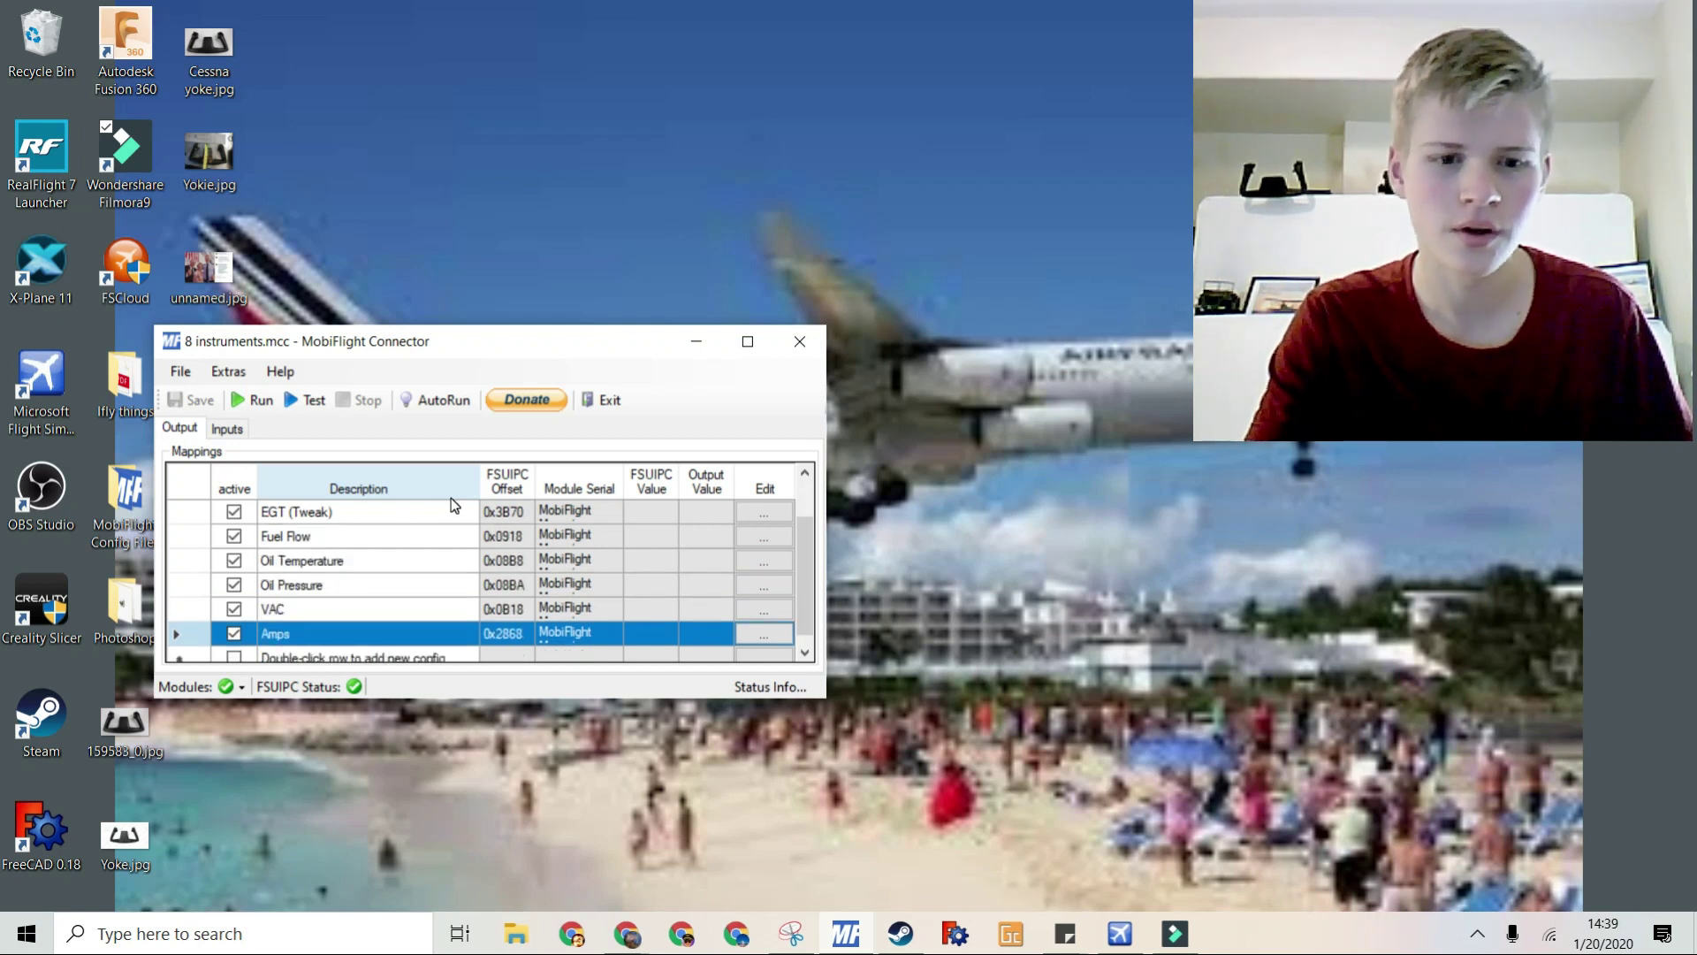
{"action": "key", "text": "Down"}
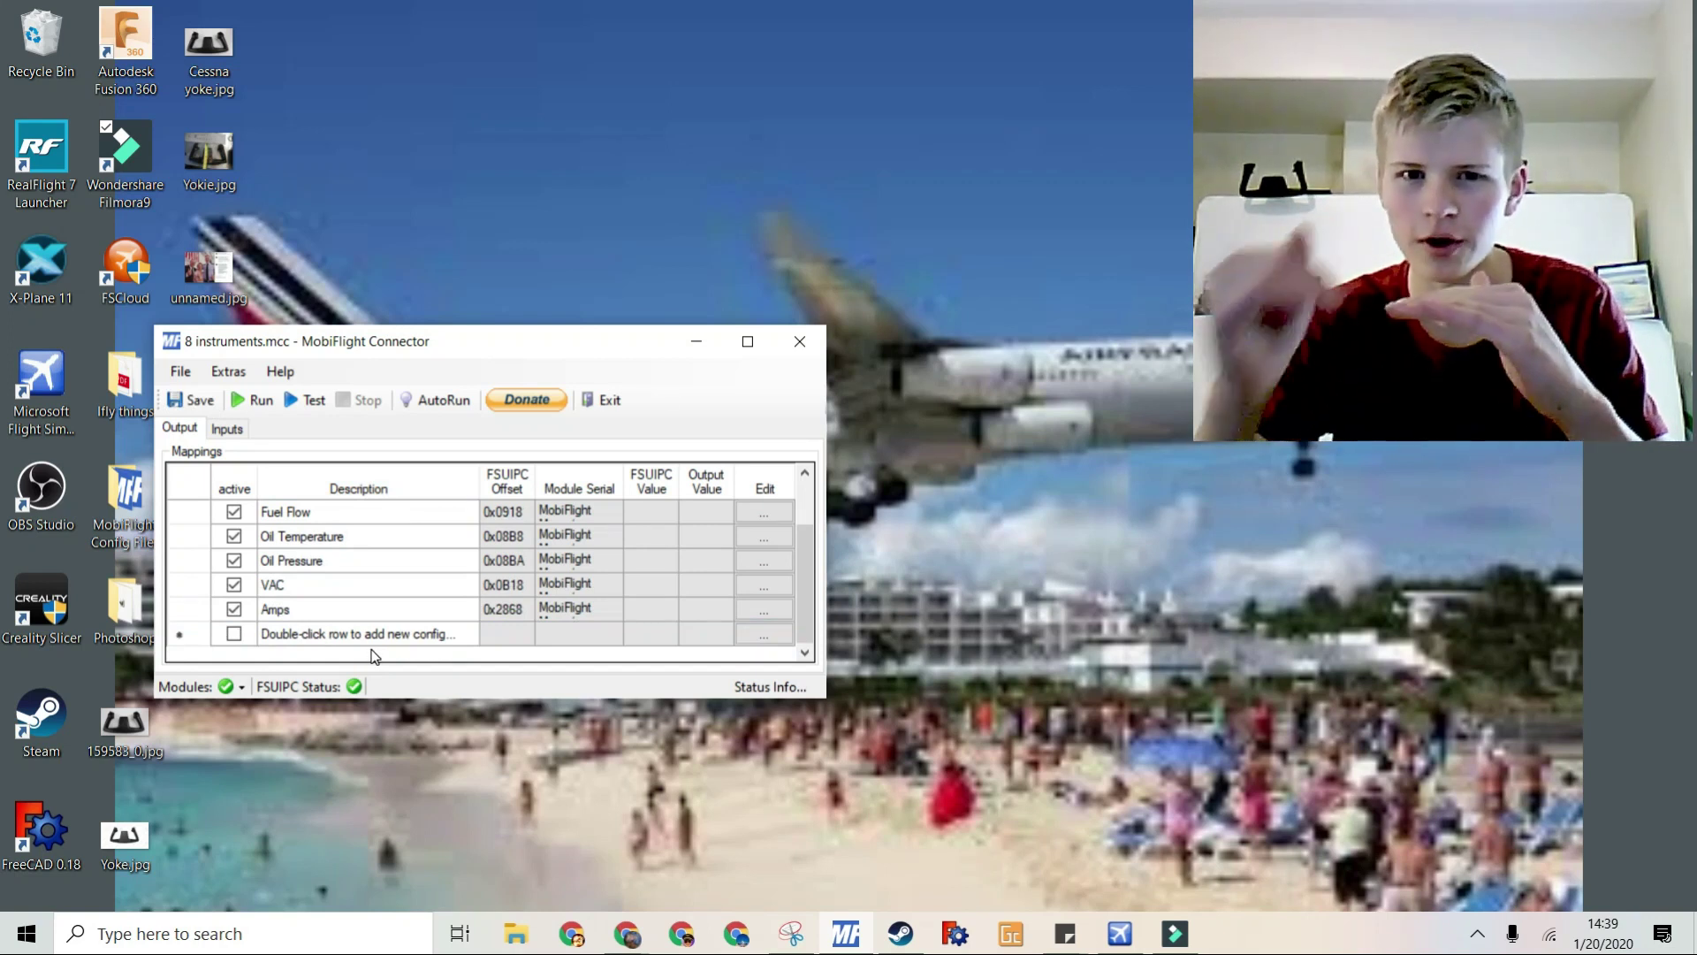
- Add a new mapping row named 'Test'
{"action": "double_click", "coordinate": [296, 633]}
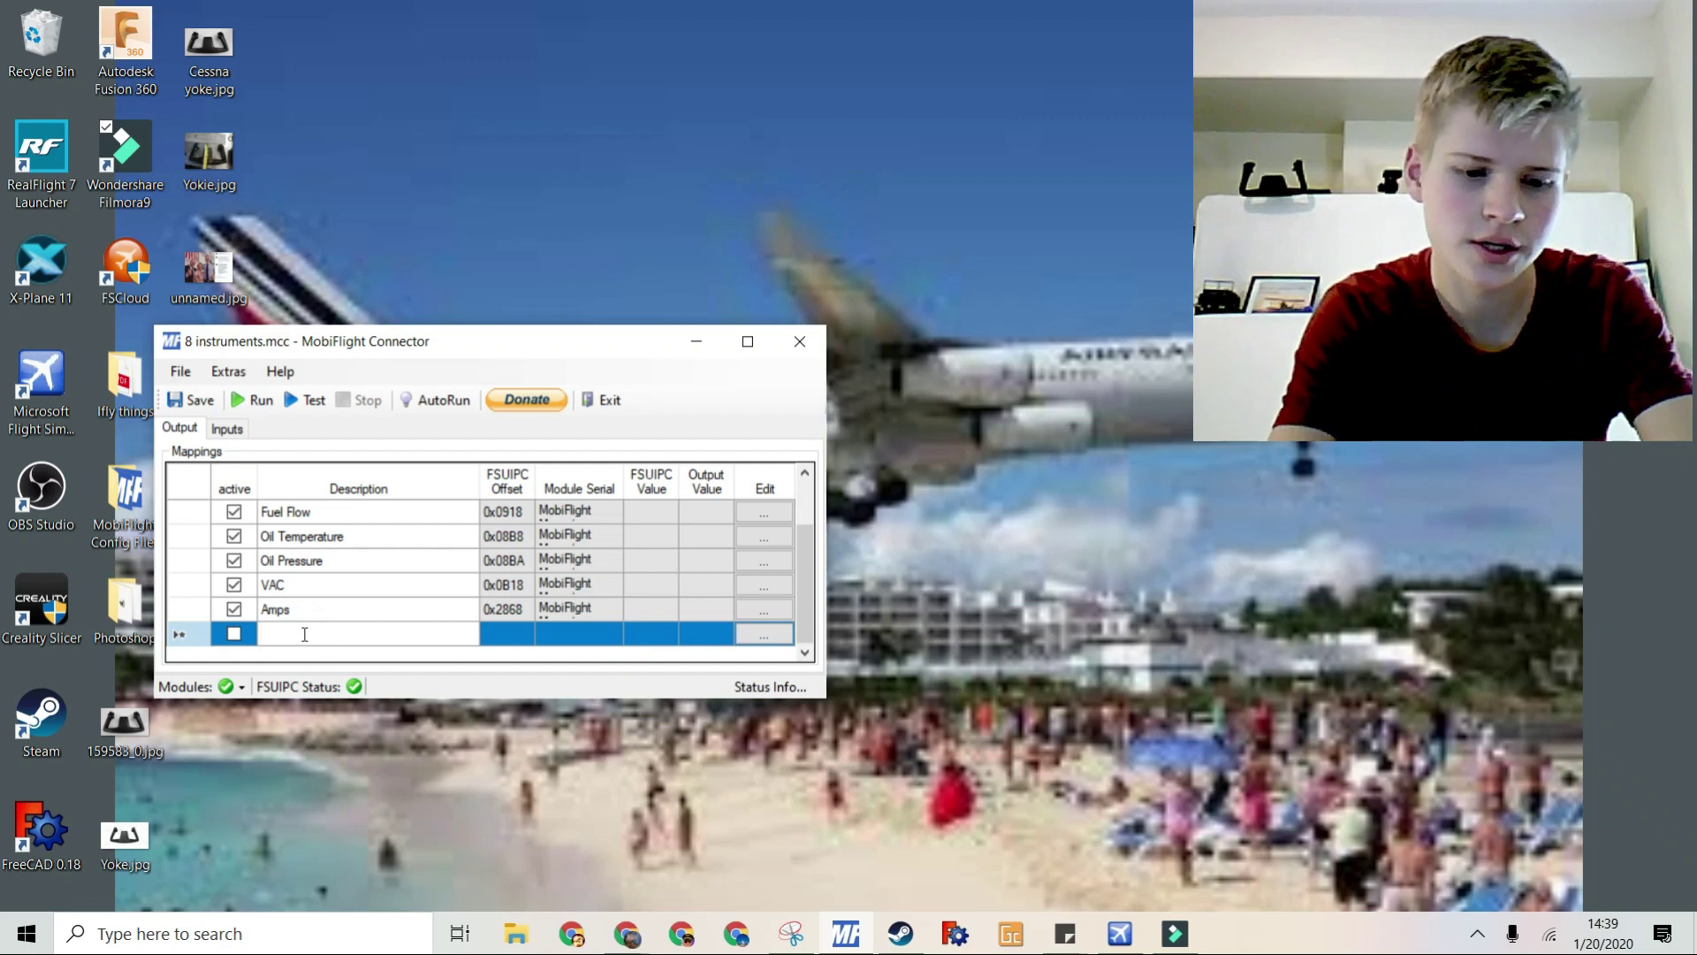
{"action": "type", "text": "Te"}
{"action": "key", "text": "Return"}
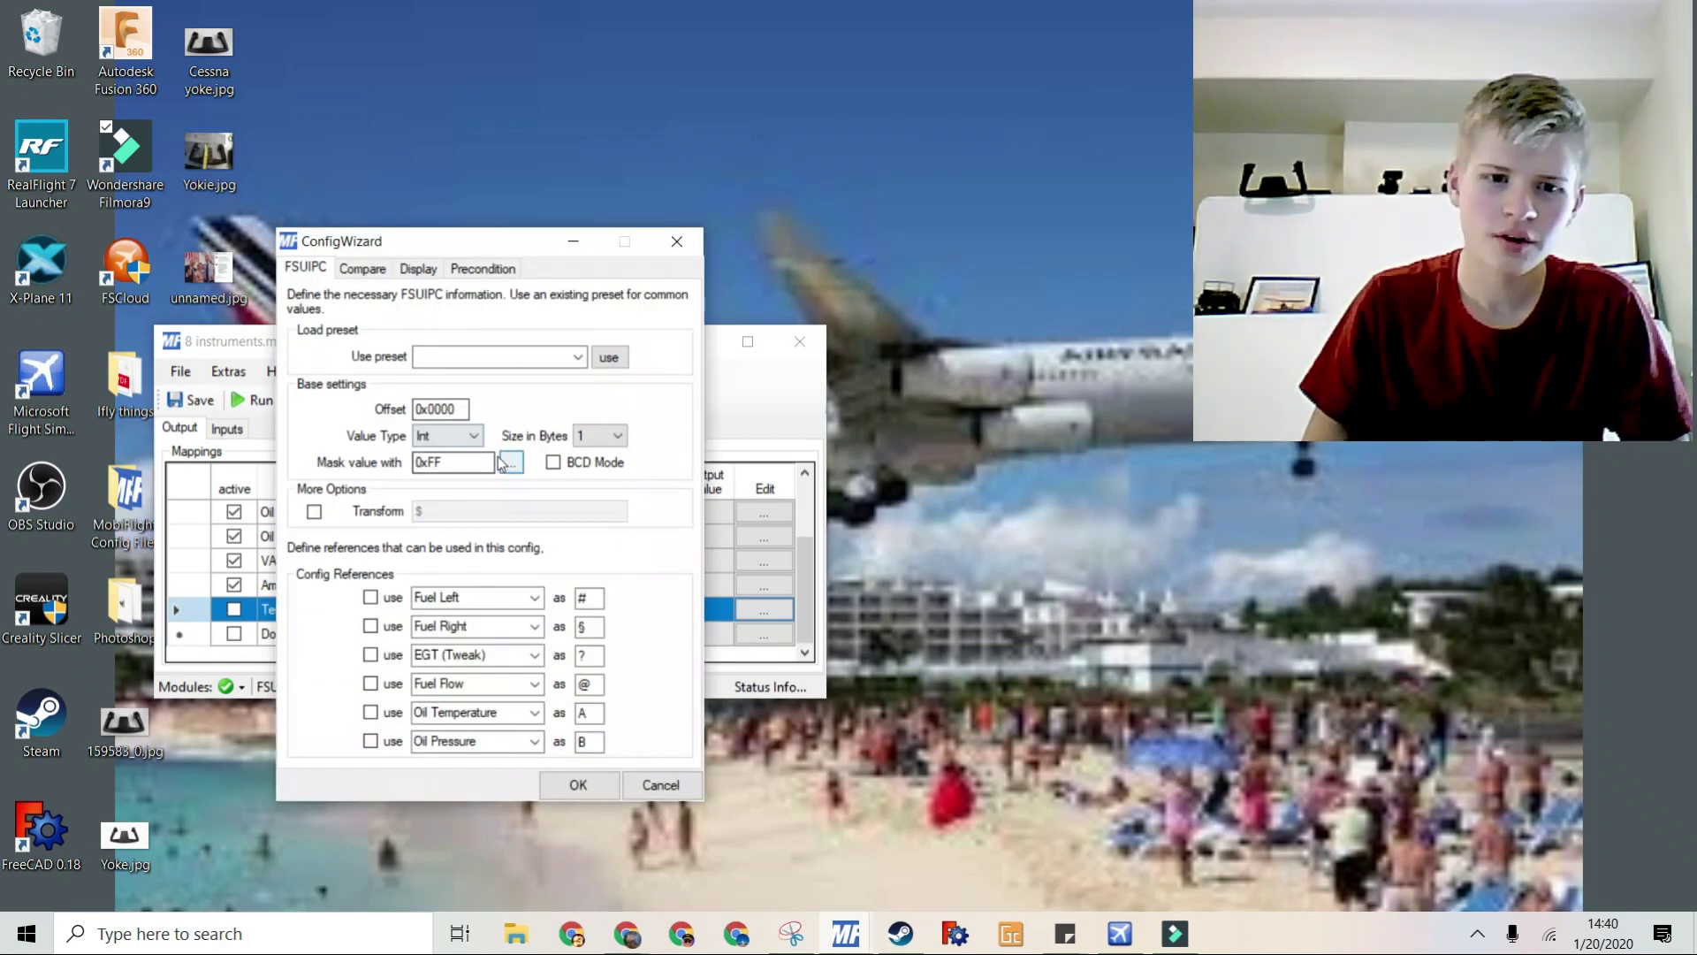
- Set the Test output to the MobiFlight Mega's Servo 1 with 50% max rotation
{"action": "left_click", "coordinate": [420, 269]}
{"action": "left_click", "coordinate": [420, 360]}
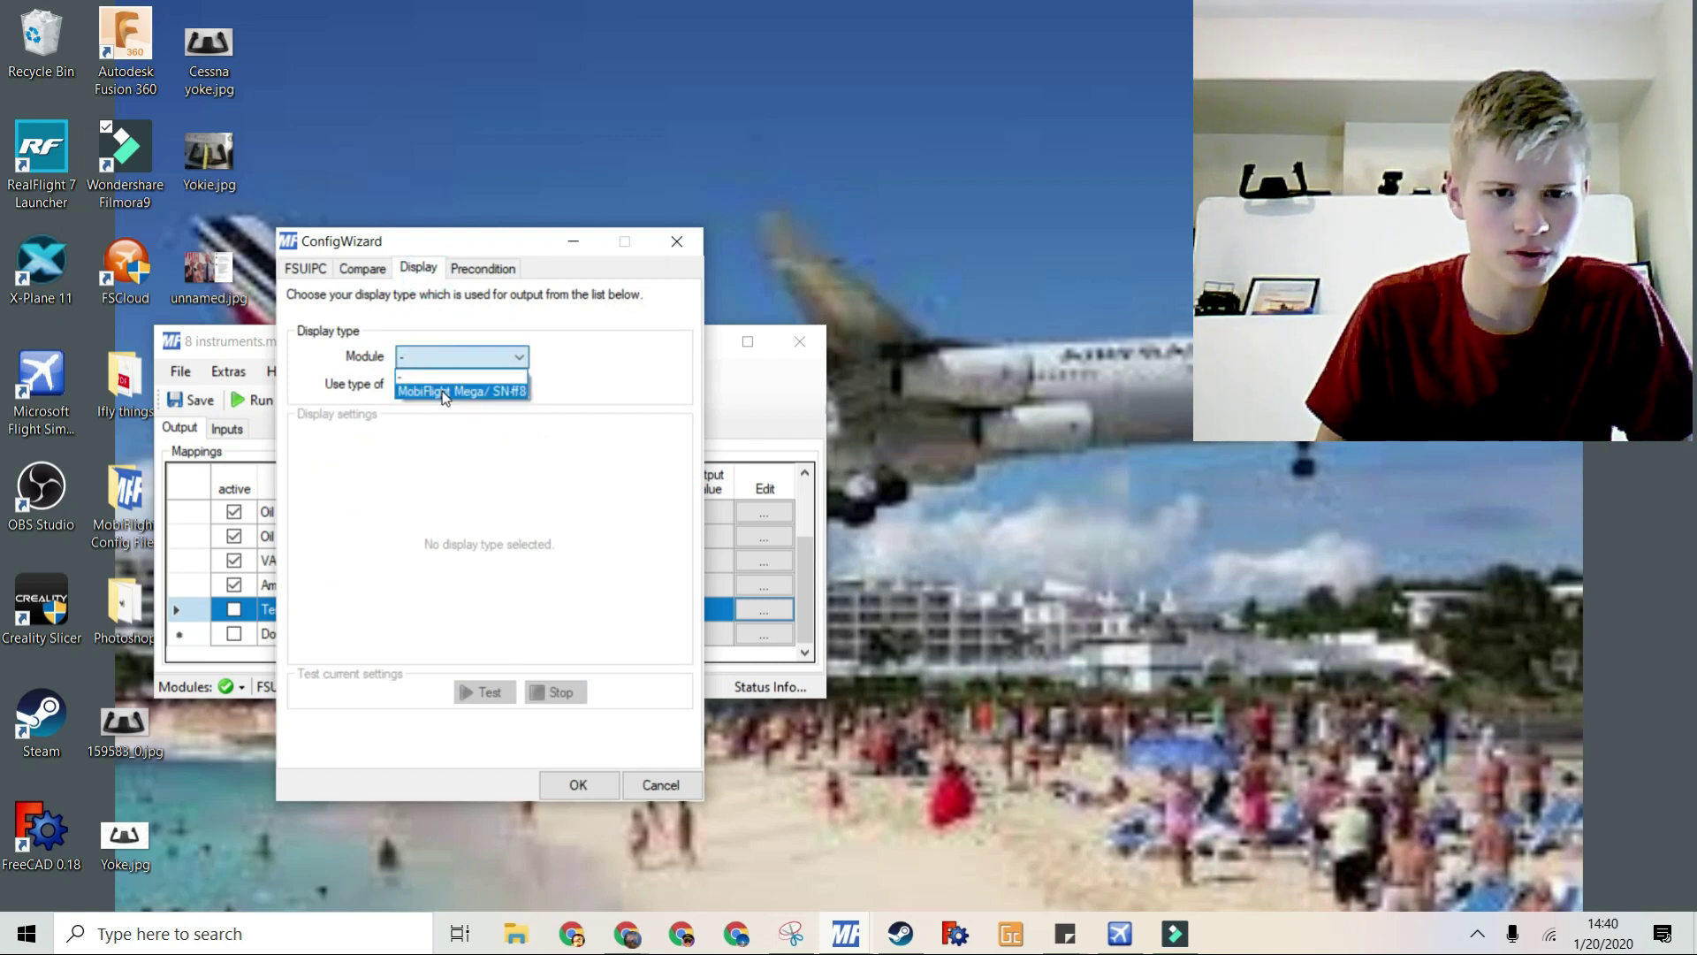
{"action": "left_click", "coordinate": [433, 382]}
{"action": "left_click", "coordinate": [430, 386]}
{"action": "left_click", "coordinate": [431, 408]}
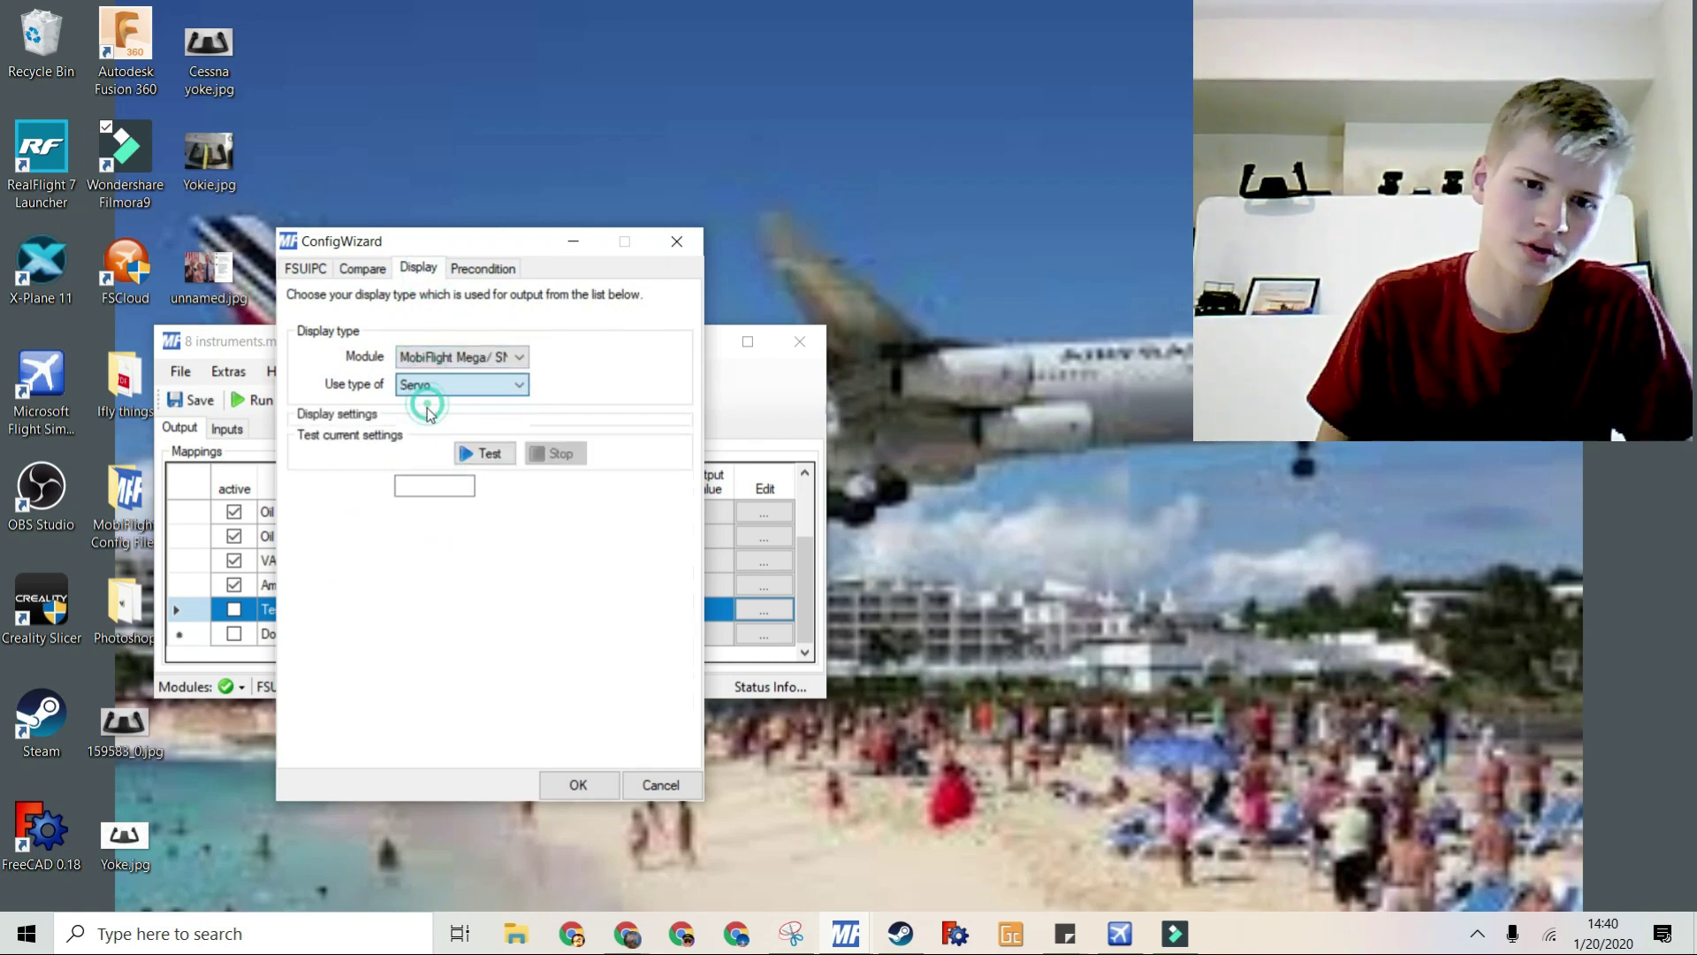
{"action": "left_click", "coordinate": [429, 436]}
{"action": "left_click", "coordinate": [433, 448]}
{"action": "double_click", "coordinate": [431, 512]}
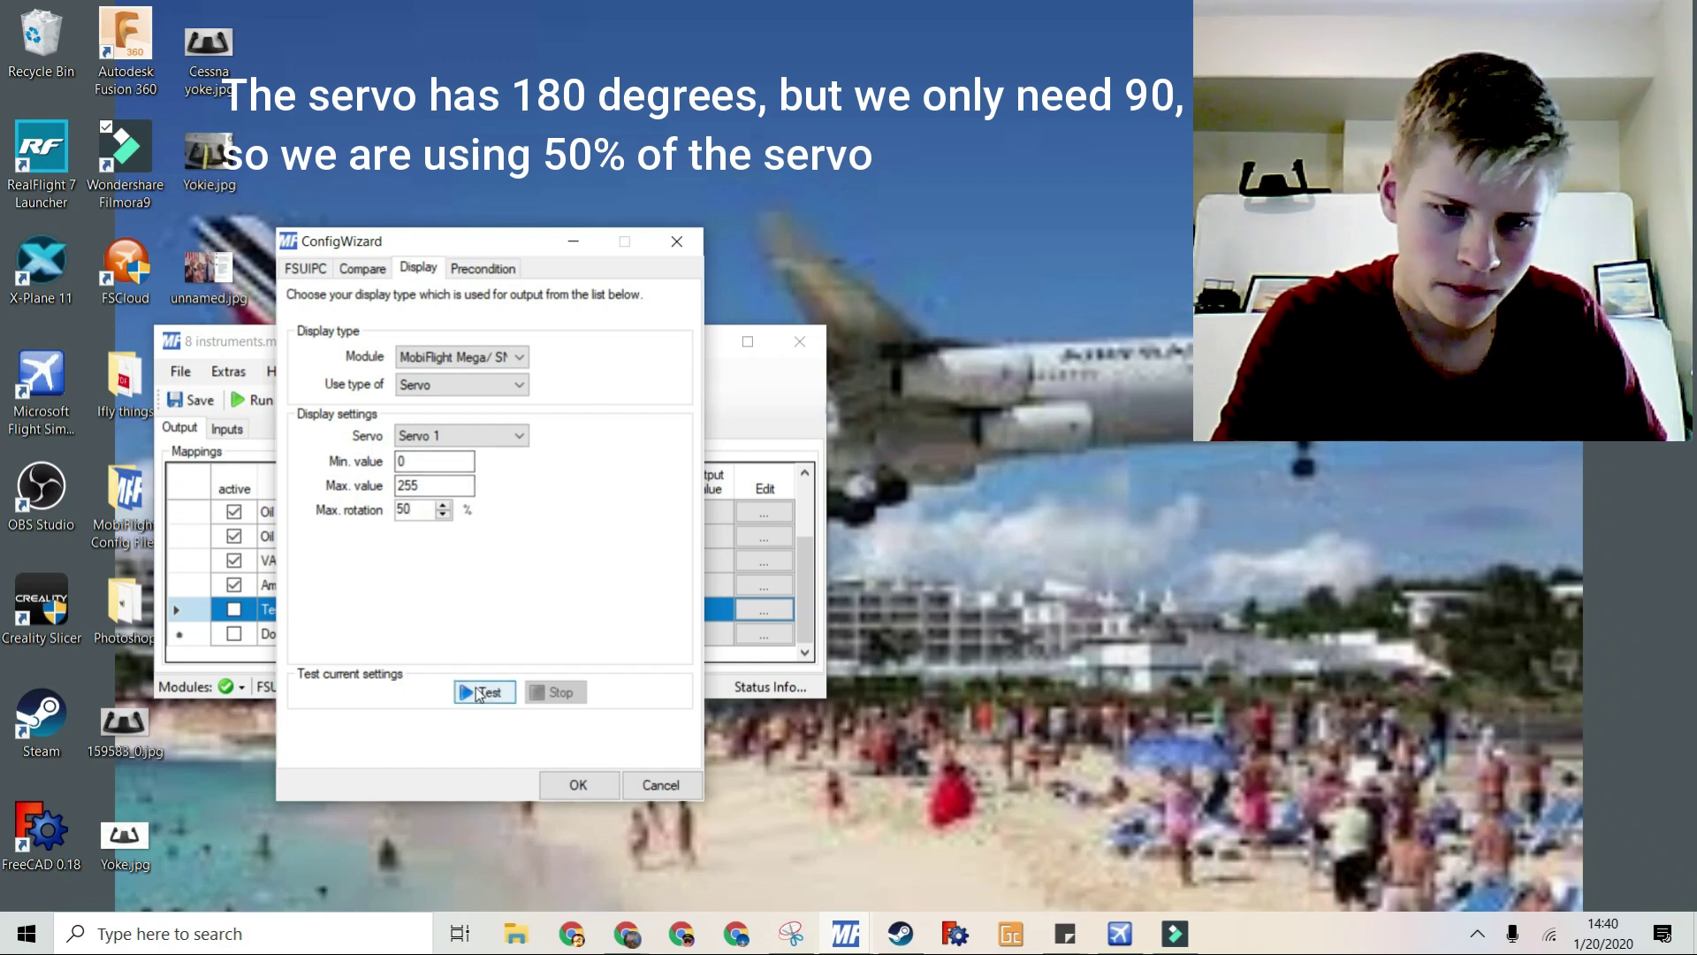
- Test-move Servo 1 twice, stopping each run
{"action": "left_click", "coordinate": [478, 692]}
{"action": "left_click", "coordinate": [544, 693]}
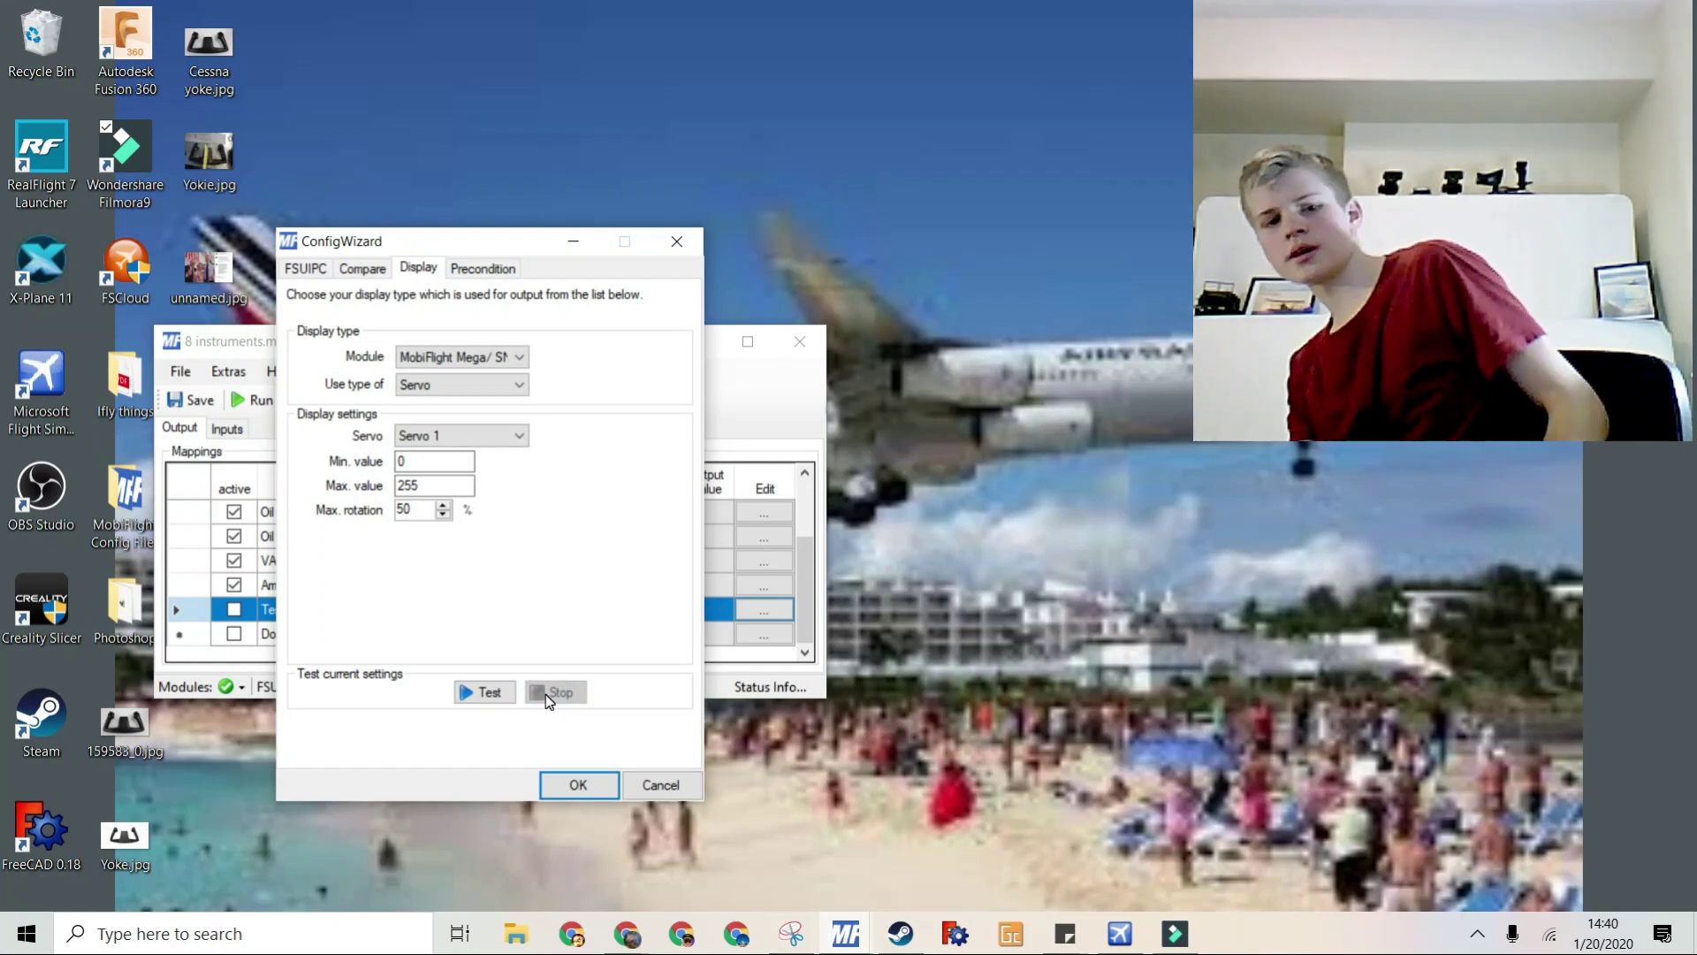
{"action": "left_click", "coordinate": [504, 691]}
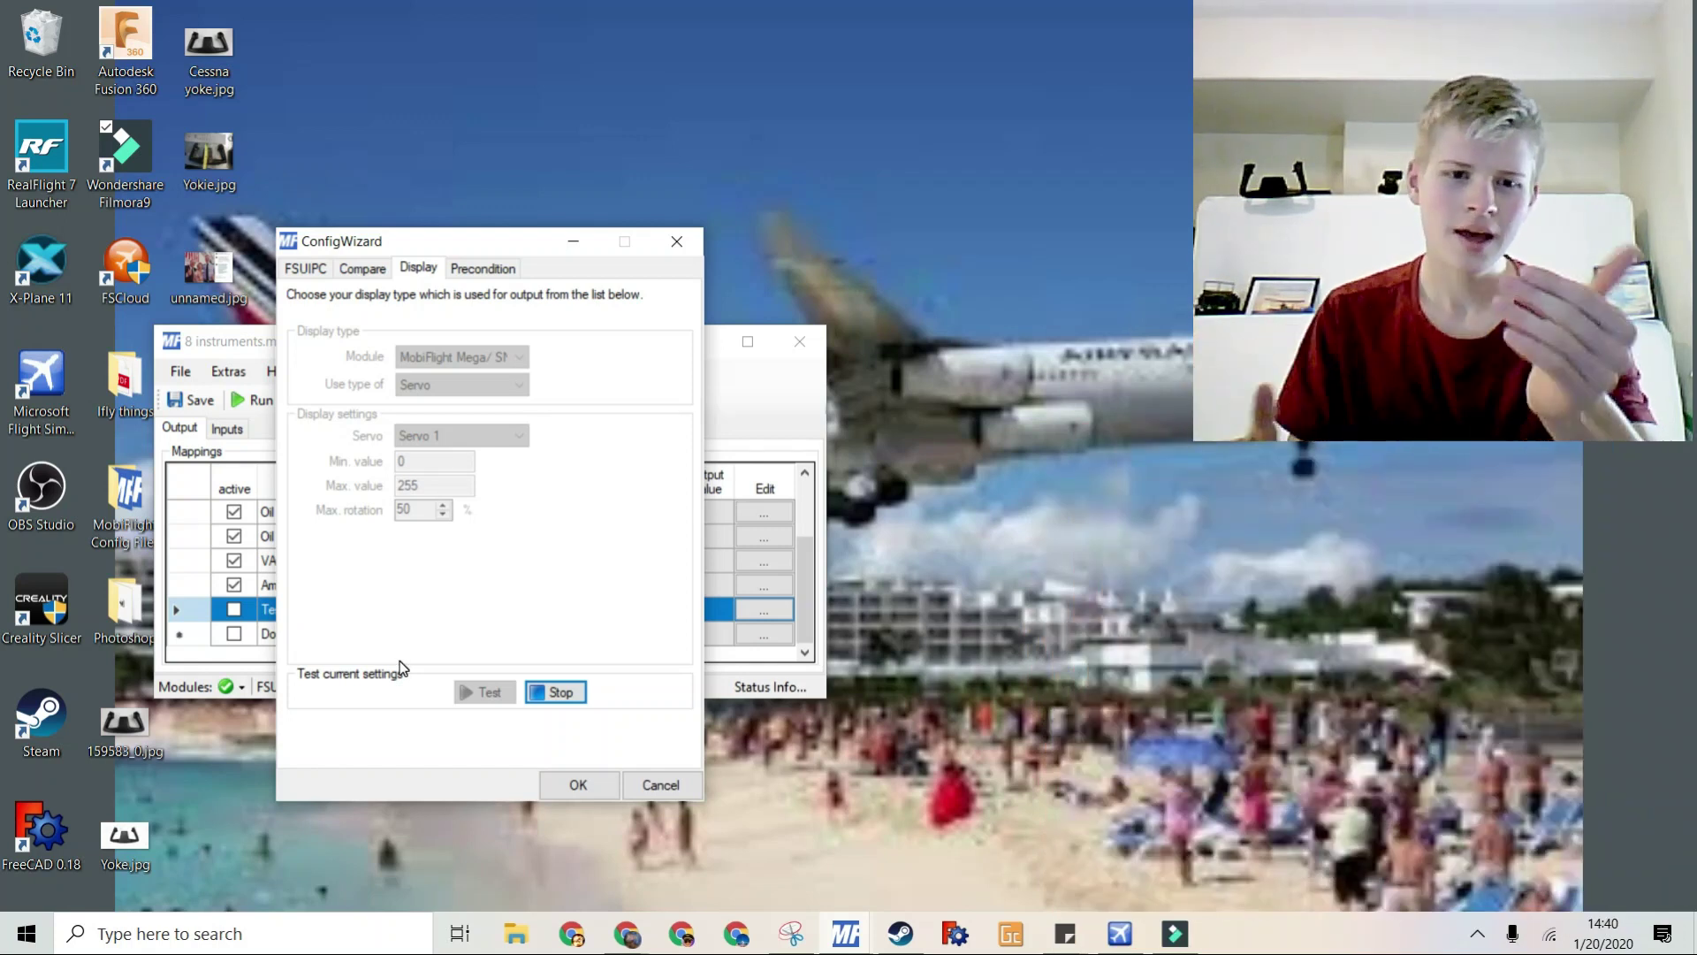
{"action": "left_click", "coordinate": [555, 693]}
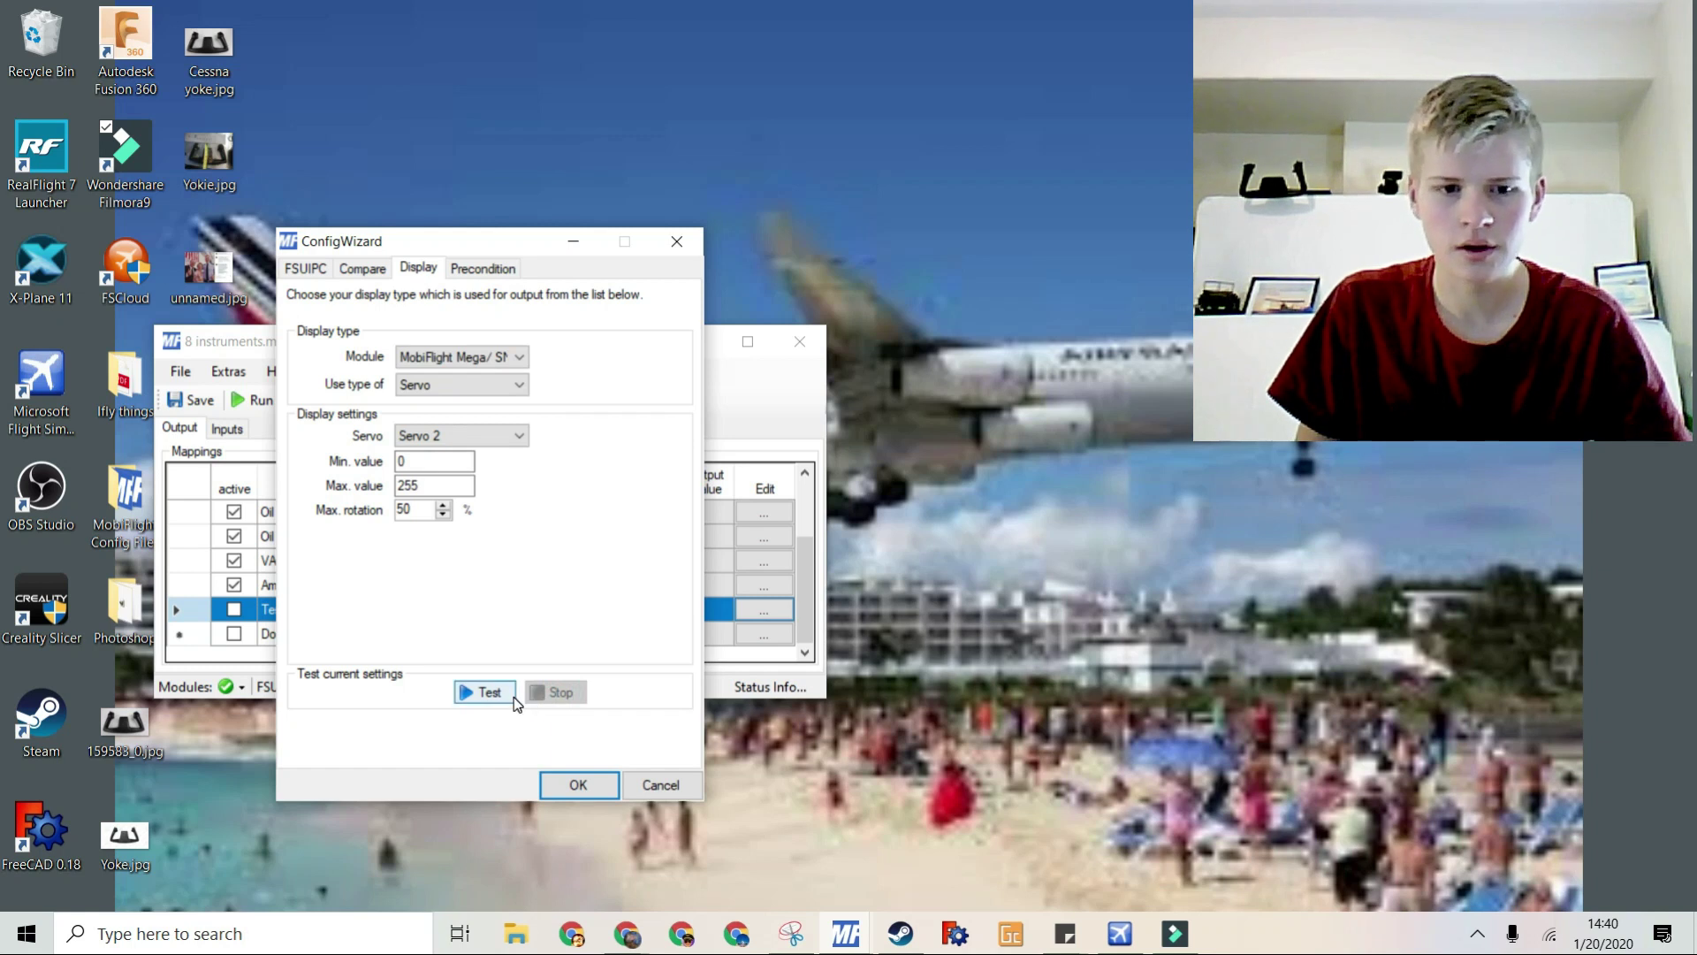
- Switch the output to Servo 3, test-move it, and save the mapping
{"action": "left_click", "coordinate": [484, 435]}
{"action": "left_click", "coordinate": [475, 485]}
{"action": "left_click", "coordinate": [479, 689]}
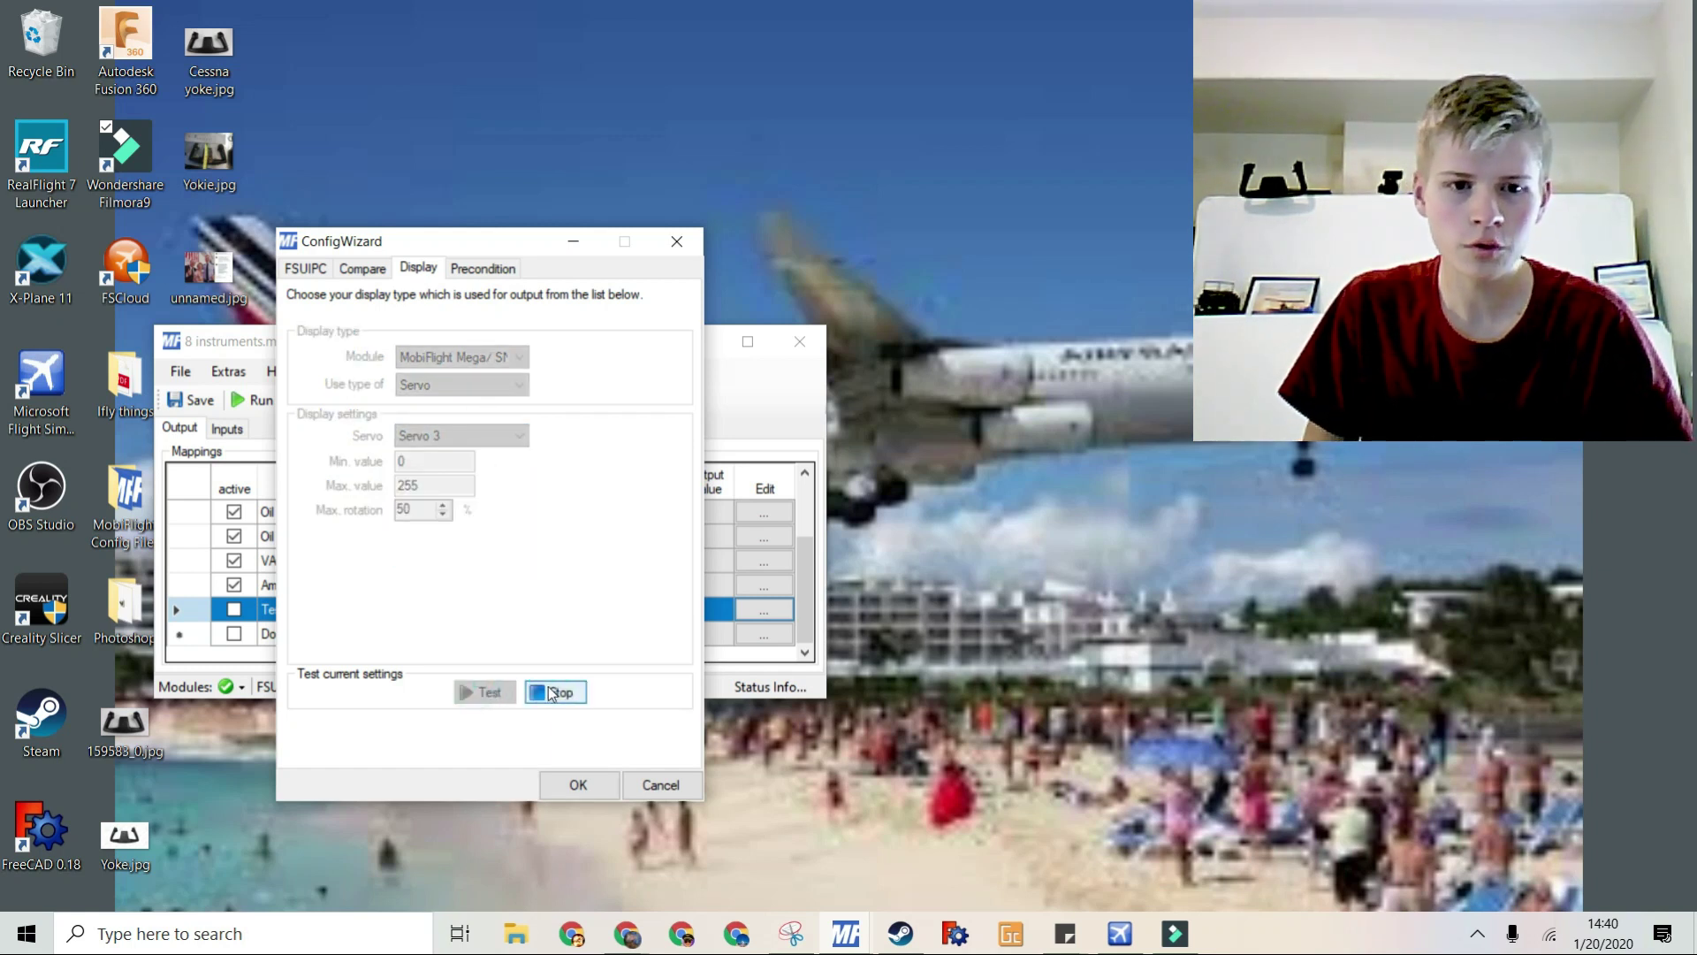
{"action": "left_click", "coordinate": [546, 692]}
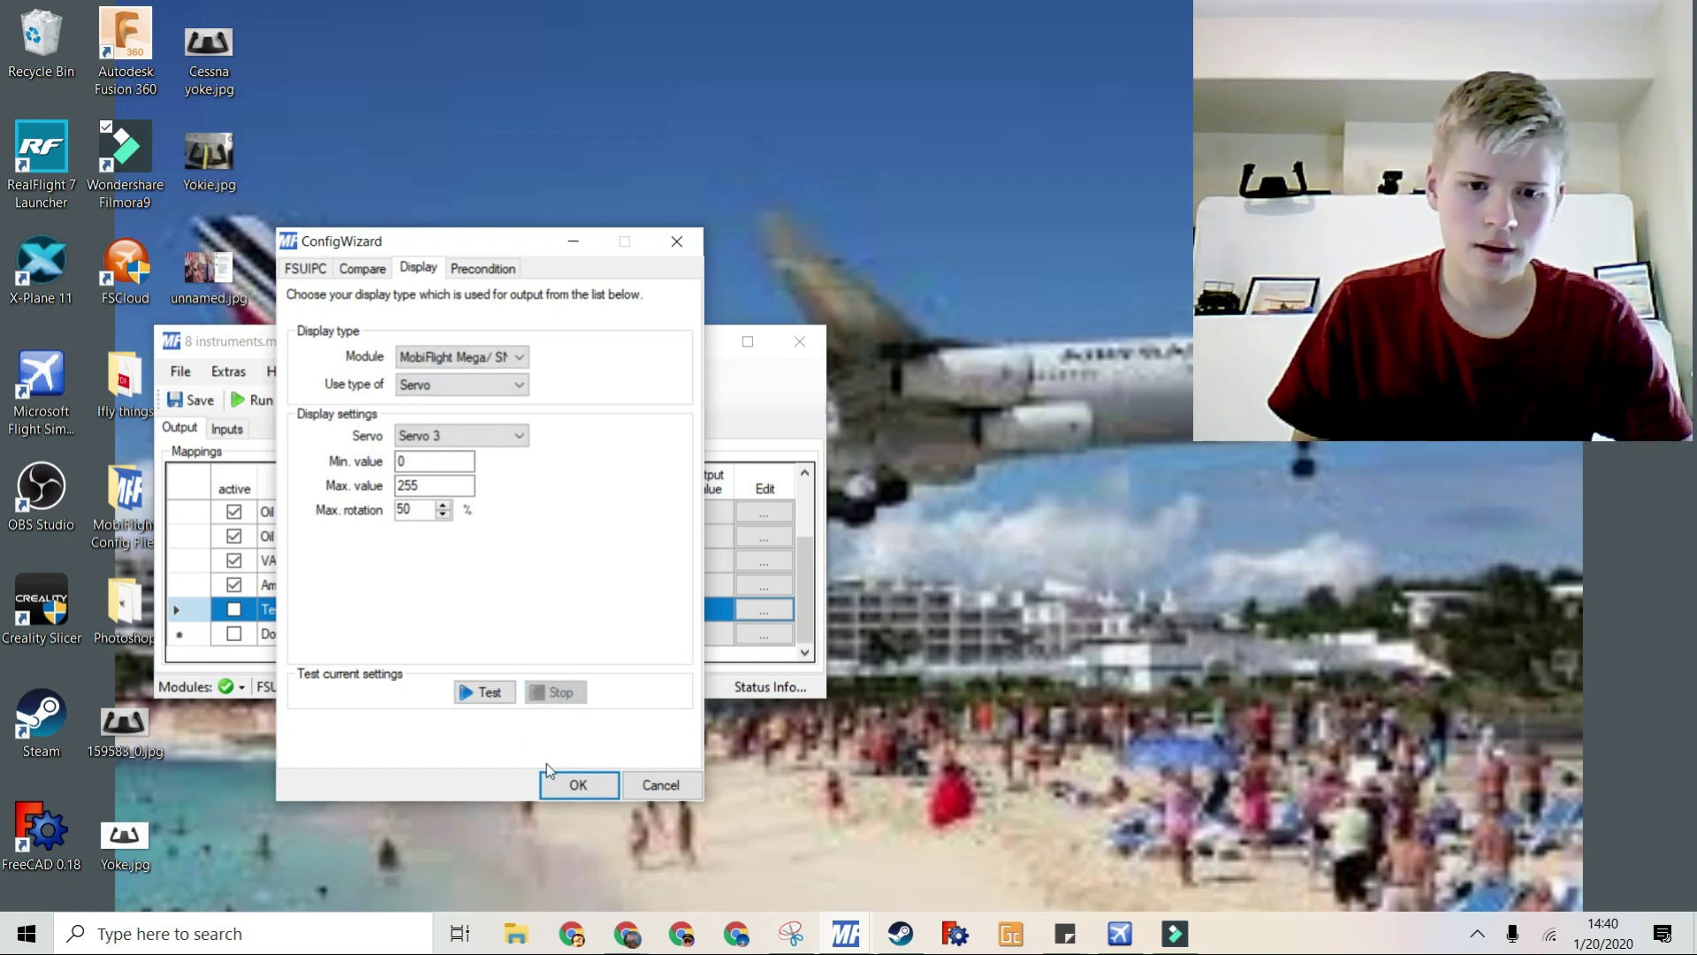
{"action": "left_click", "coordinate": [566, 785]}
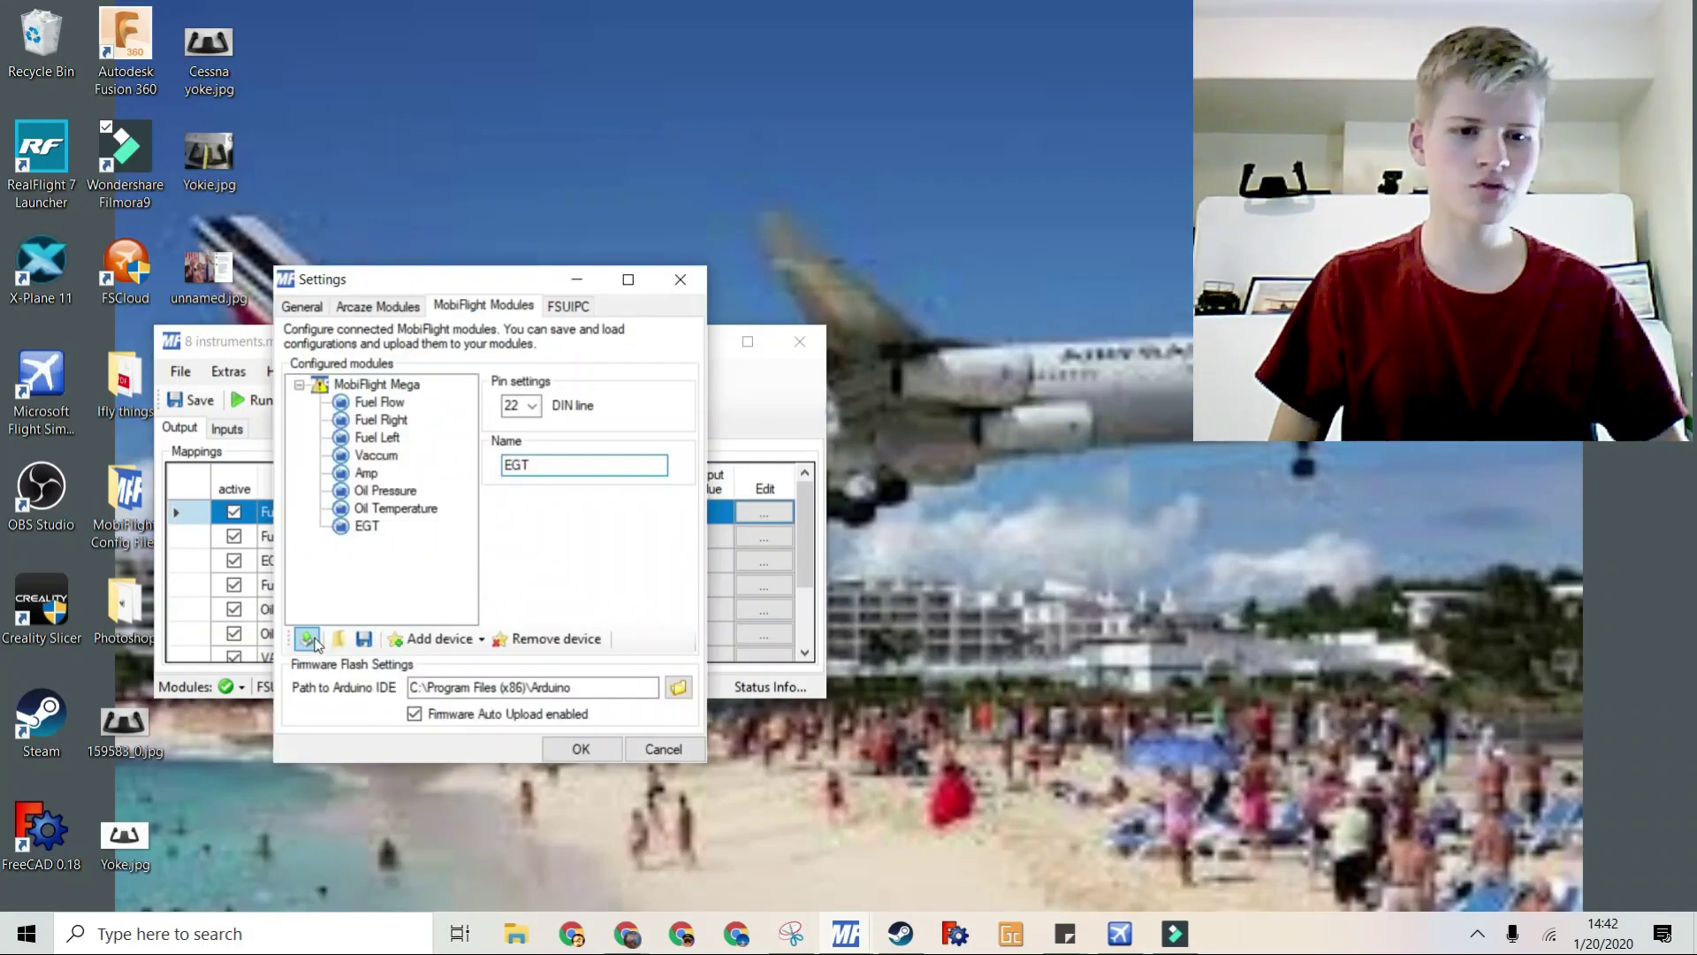
- Upload the eight-servo module configuration to the MobiFlight Mega and confirm
{"action": "left_click", "coordinate": [310, 637]}
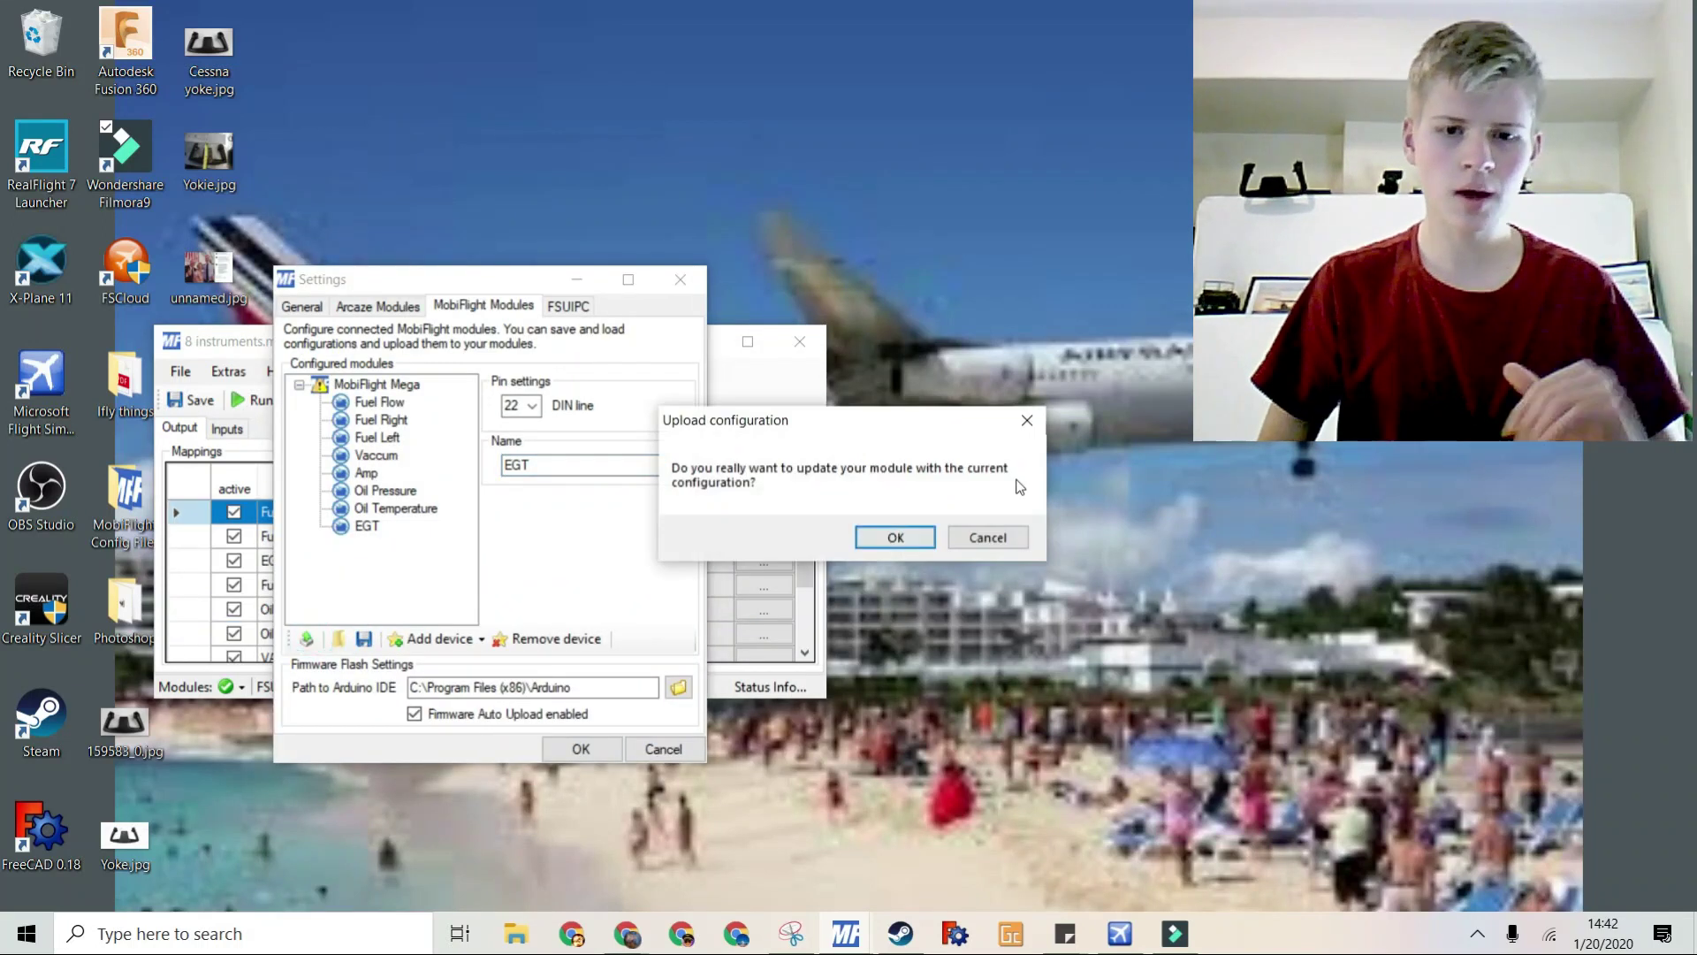
{"action": "left_click", "coordinate": [895, 538]}
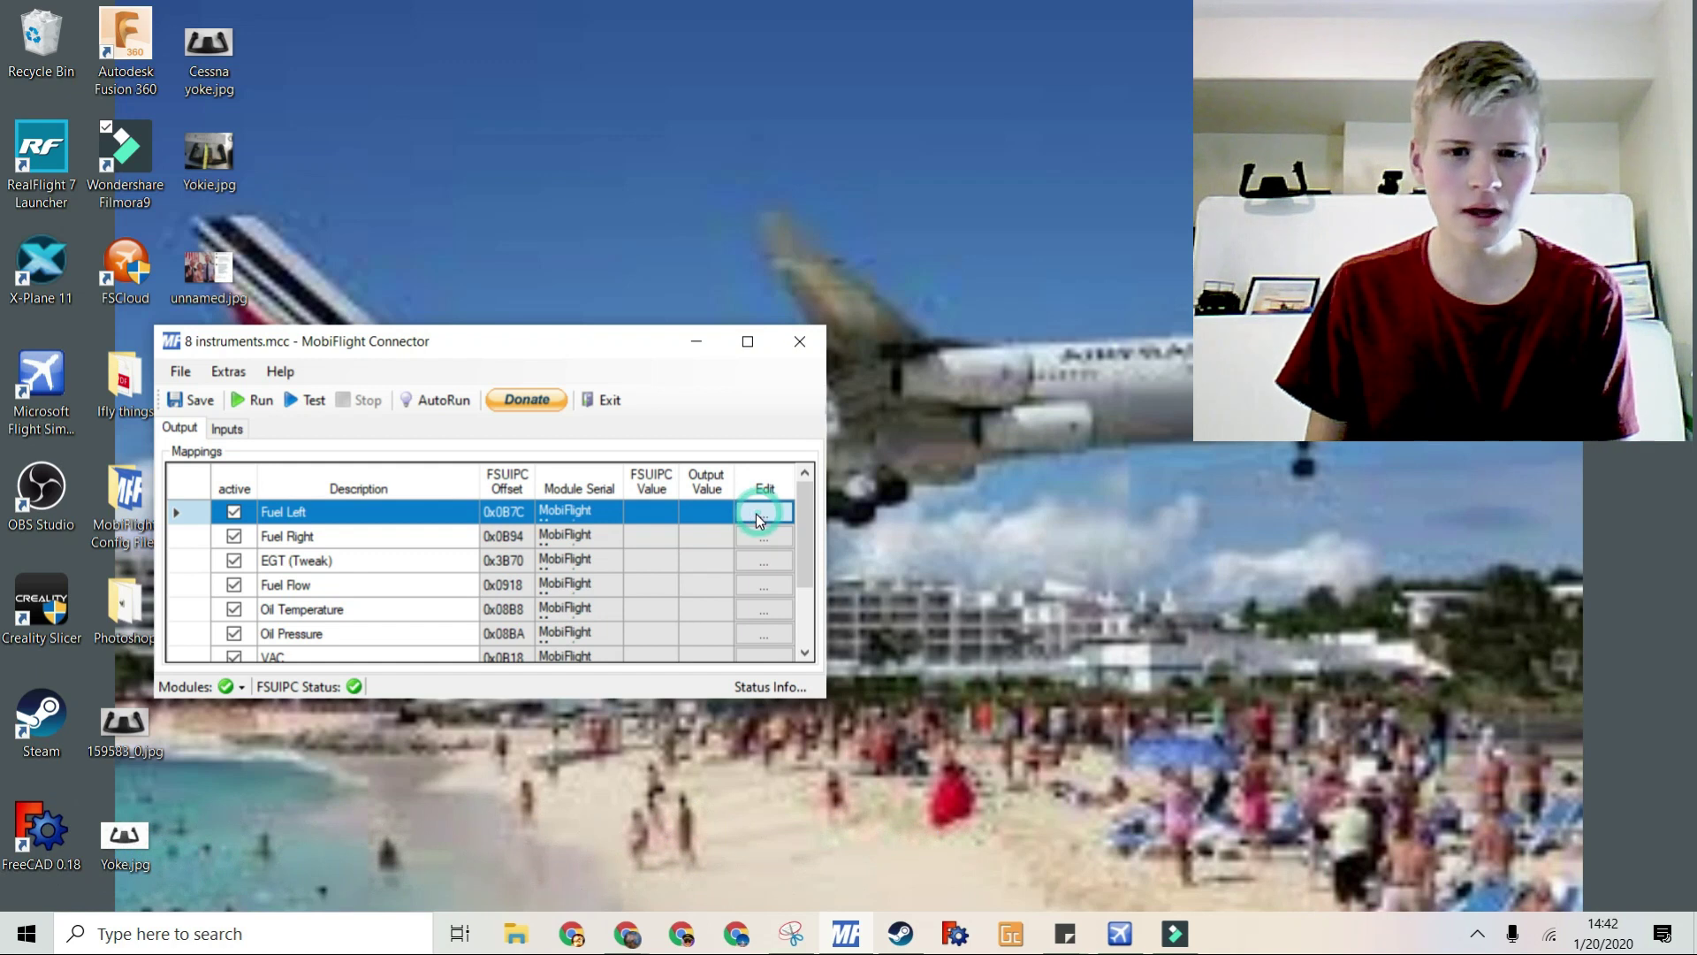
- Open the Fuel Left mapping and inspect its fuel level preset and $*100 transform
{"action": "left_click", "coordinate": [757, 513]}
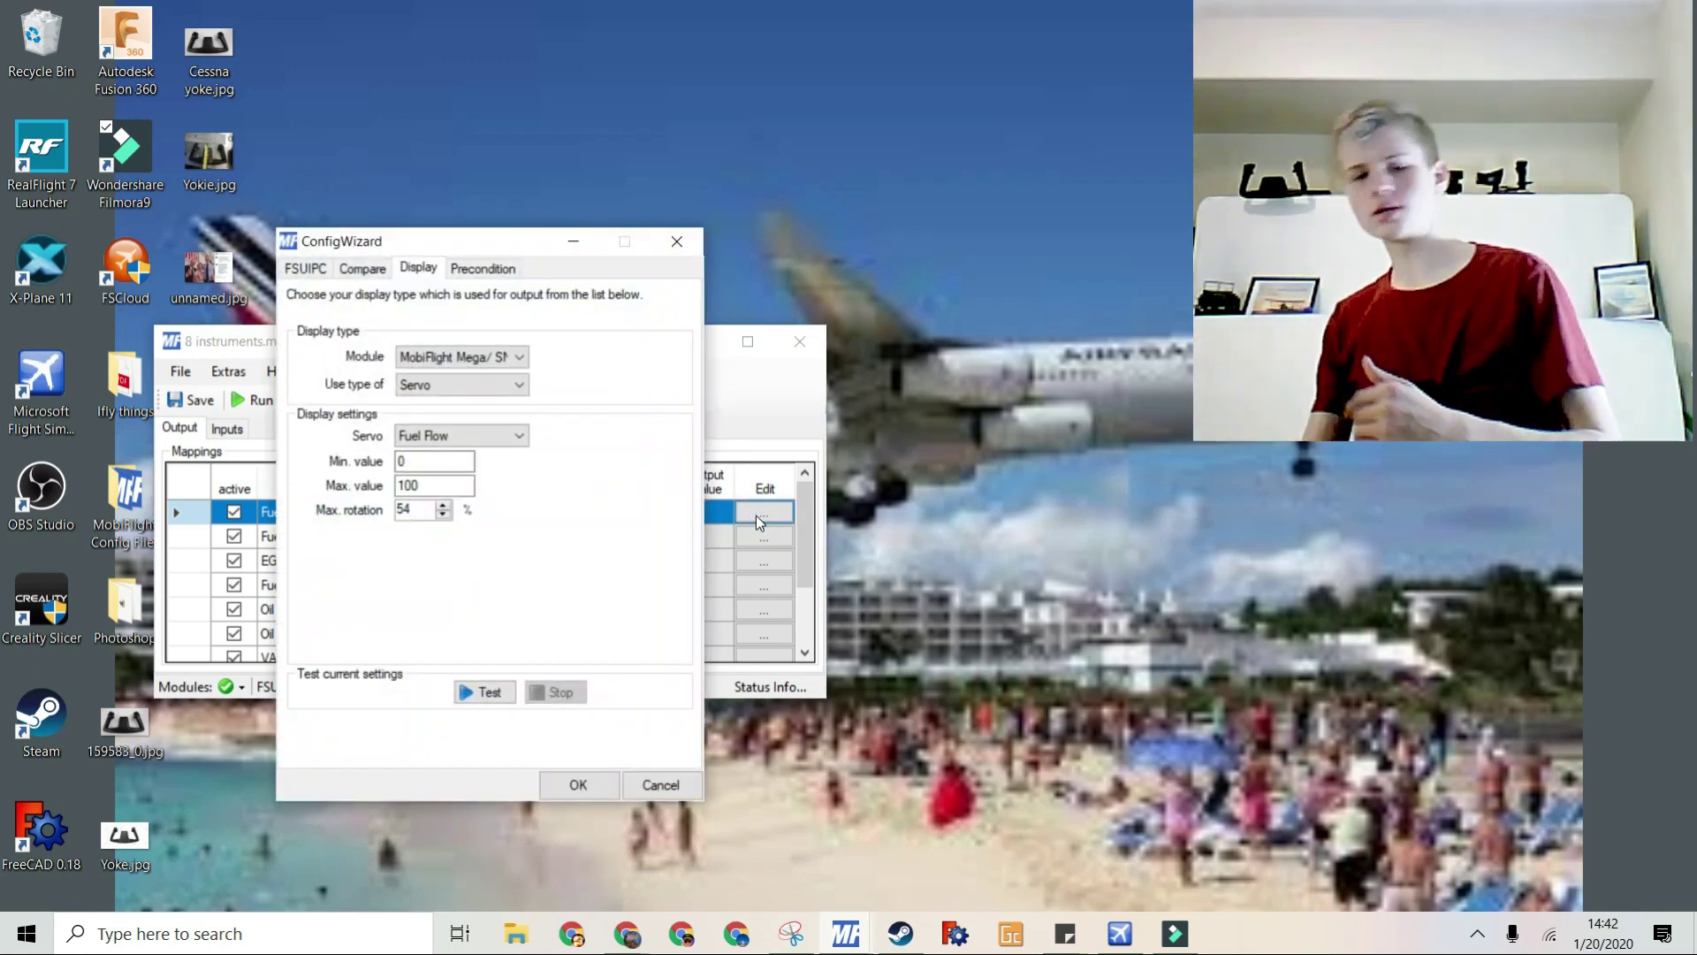
{"action": "left_click", "coordinate": [303, 279]}
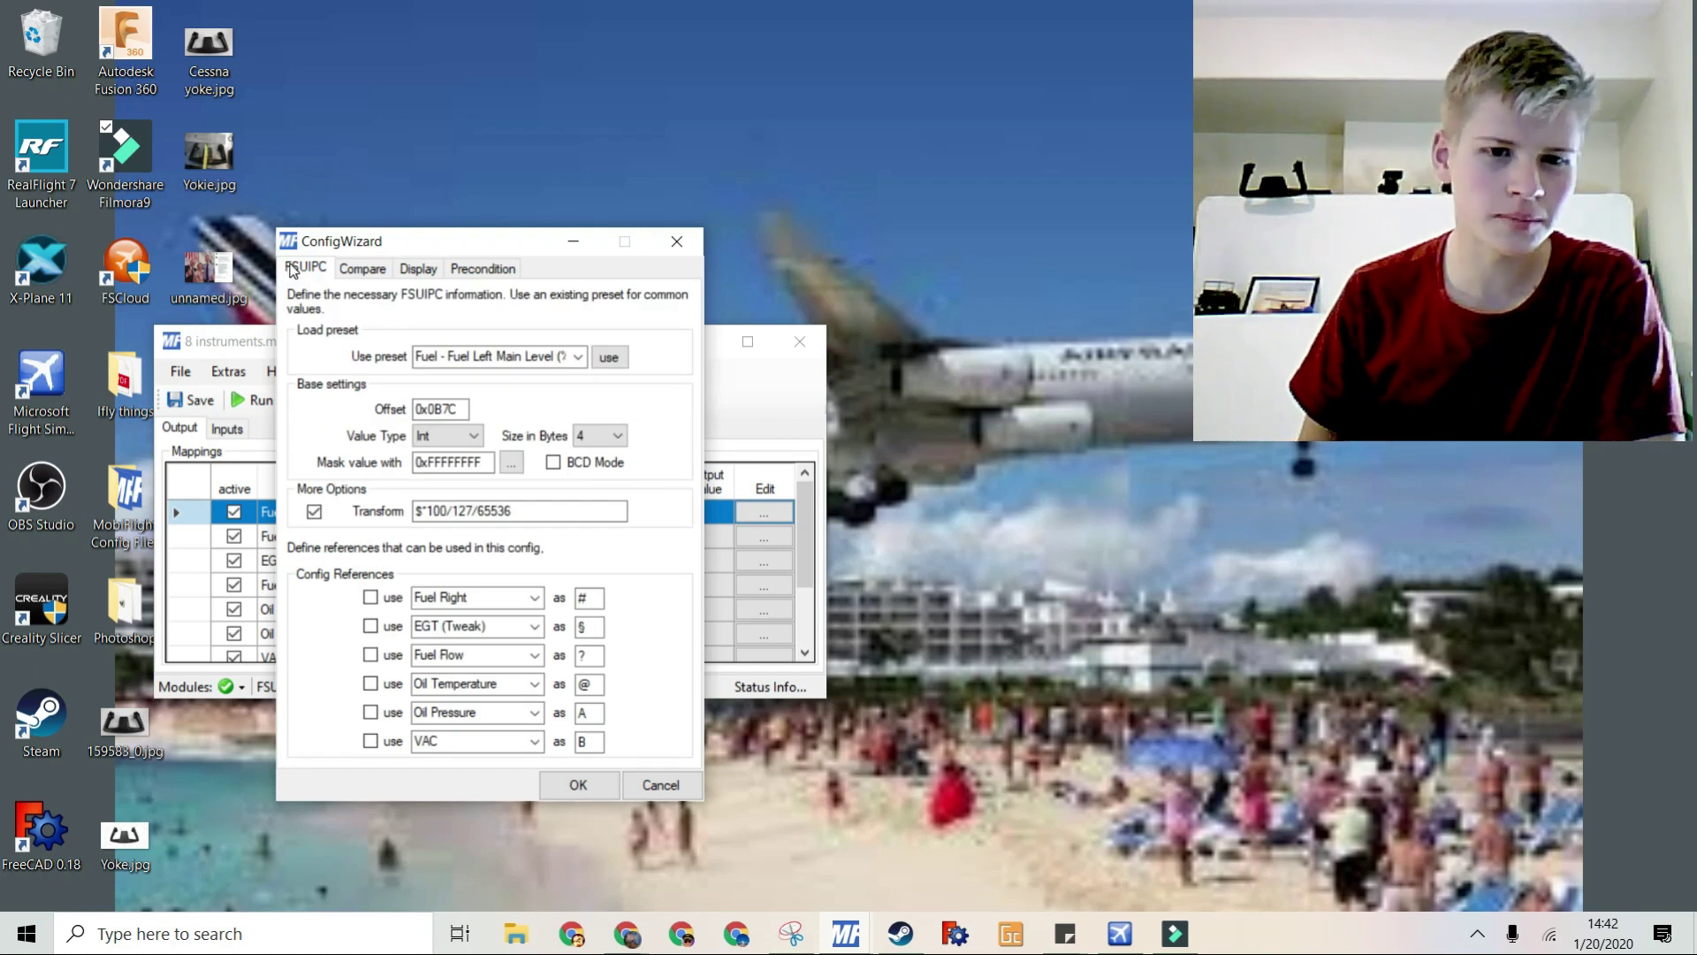
{"action": "left_click", "coordinate": [423, 351]}
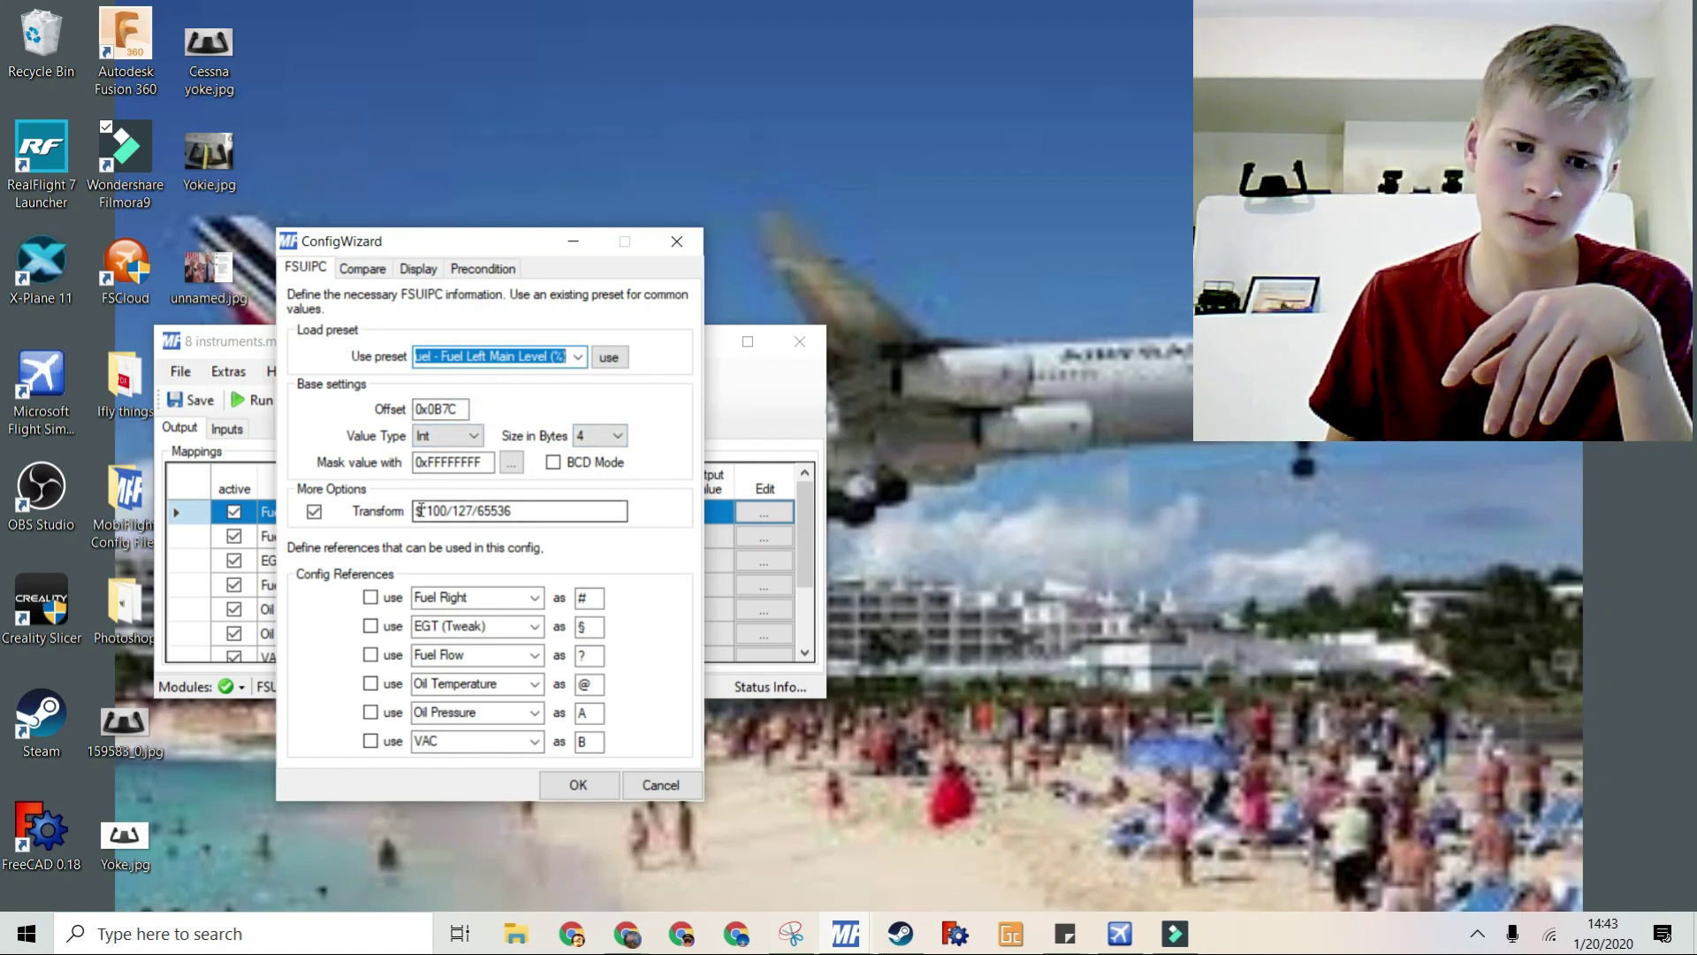
{"action": "left_click_drag", "start_coordinate": [421, 511], "coordinate": [514, 511]}
{"action": "left_click", "coordinate": [556, 513]}
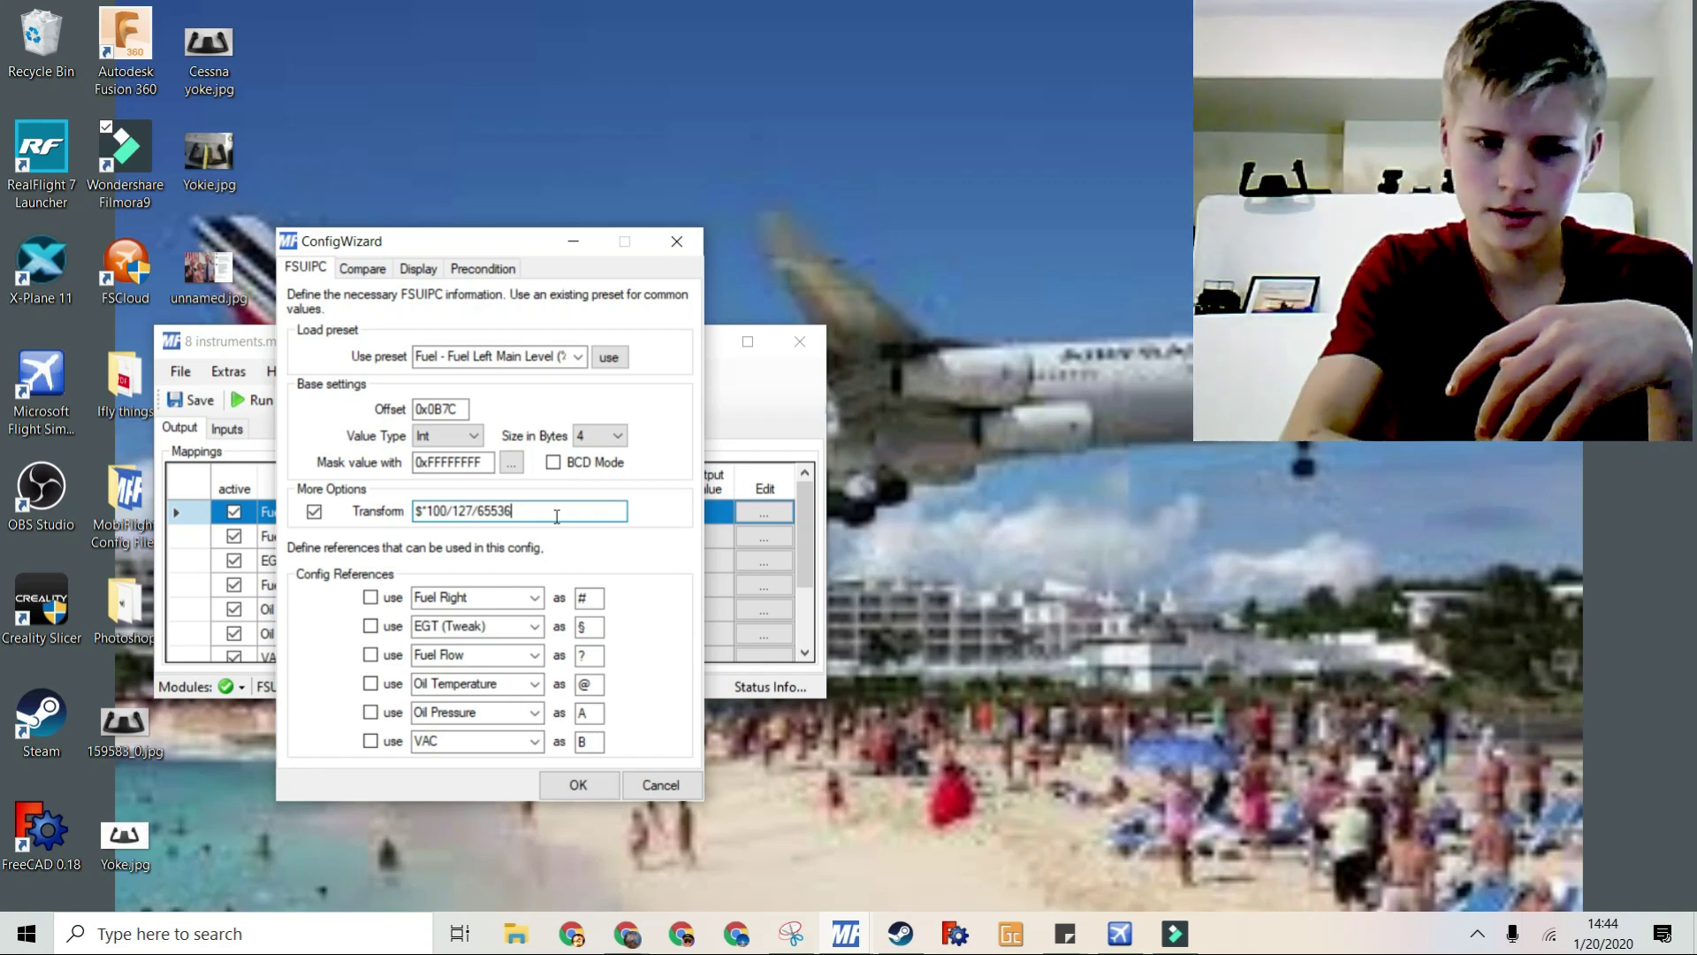
{"action": "left_click_drag", "start_coordinate": [414, 511], "coordinate": [449, 515]}
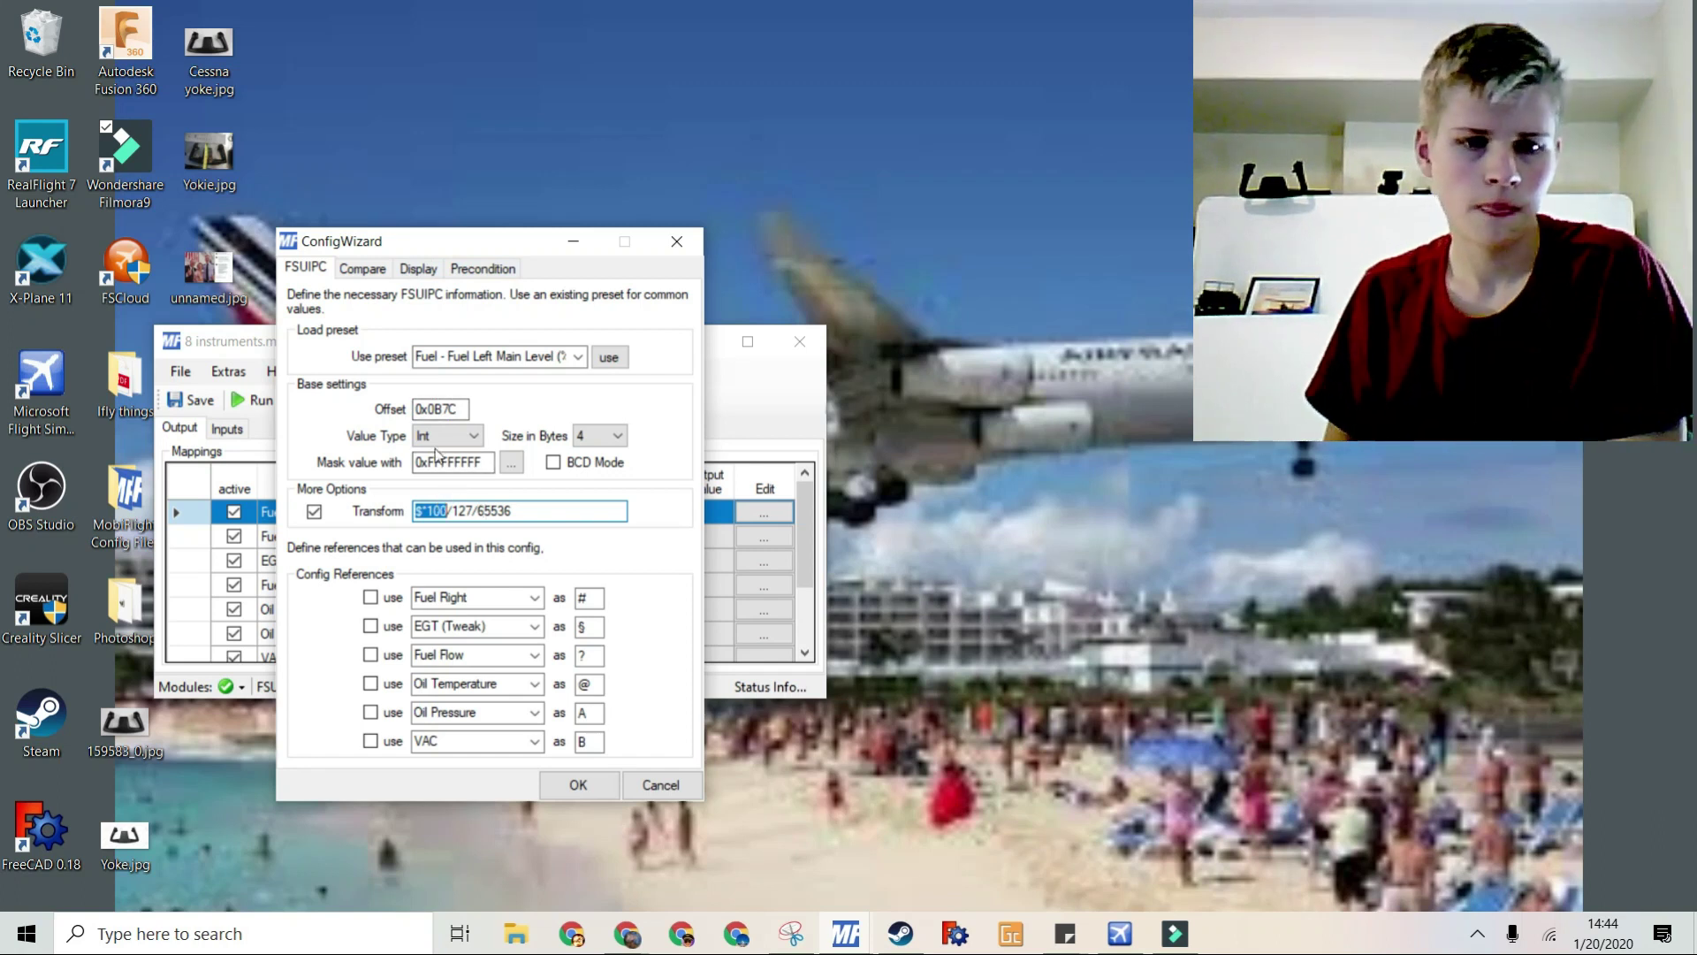
- Set the Fuel Left servo range to 0–100, test-sweep the gauge, and save
{"action": "left_click", "coordinate": [418, 268]}
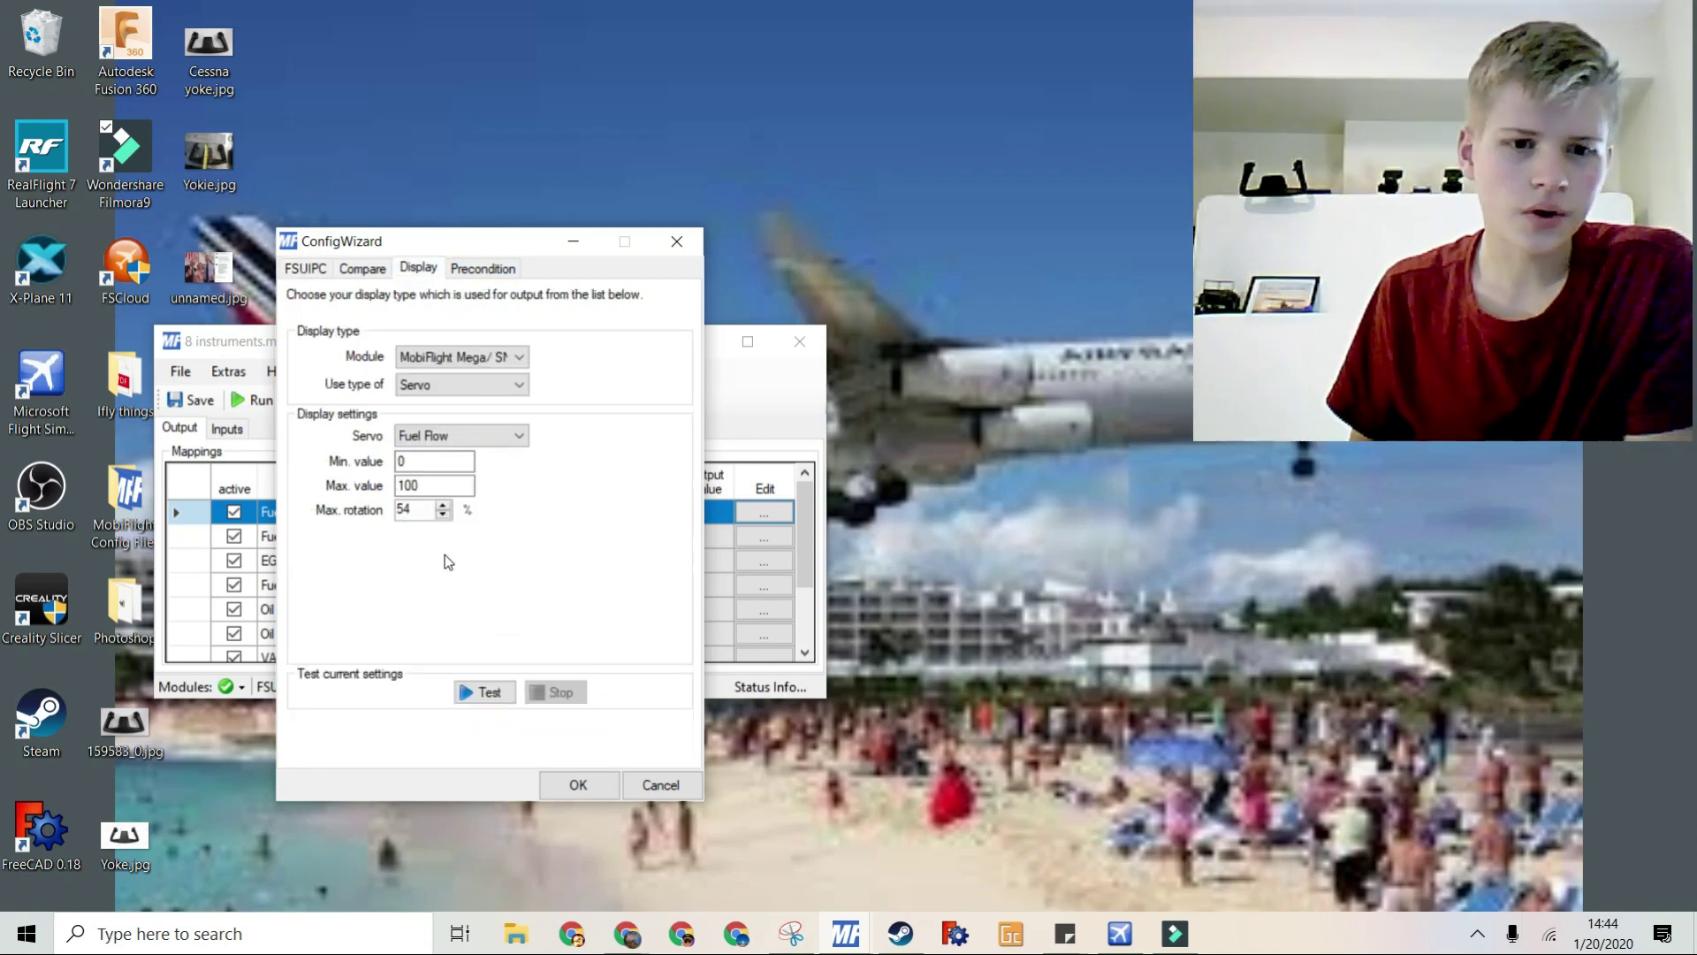
{"action": "left_click_drag", "start_coordinate": [415, 460], "coordinate": [392, 464]}
{"action": "left_click", "coordinate": [428, 465]}
{"action": "left_click_drag", "start_coordinate": [424, 488], "coordinate": [409, 487]}
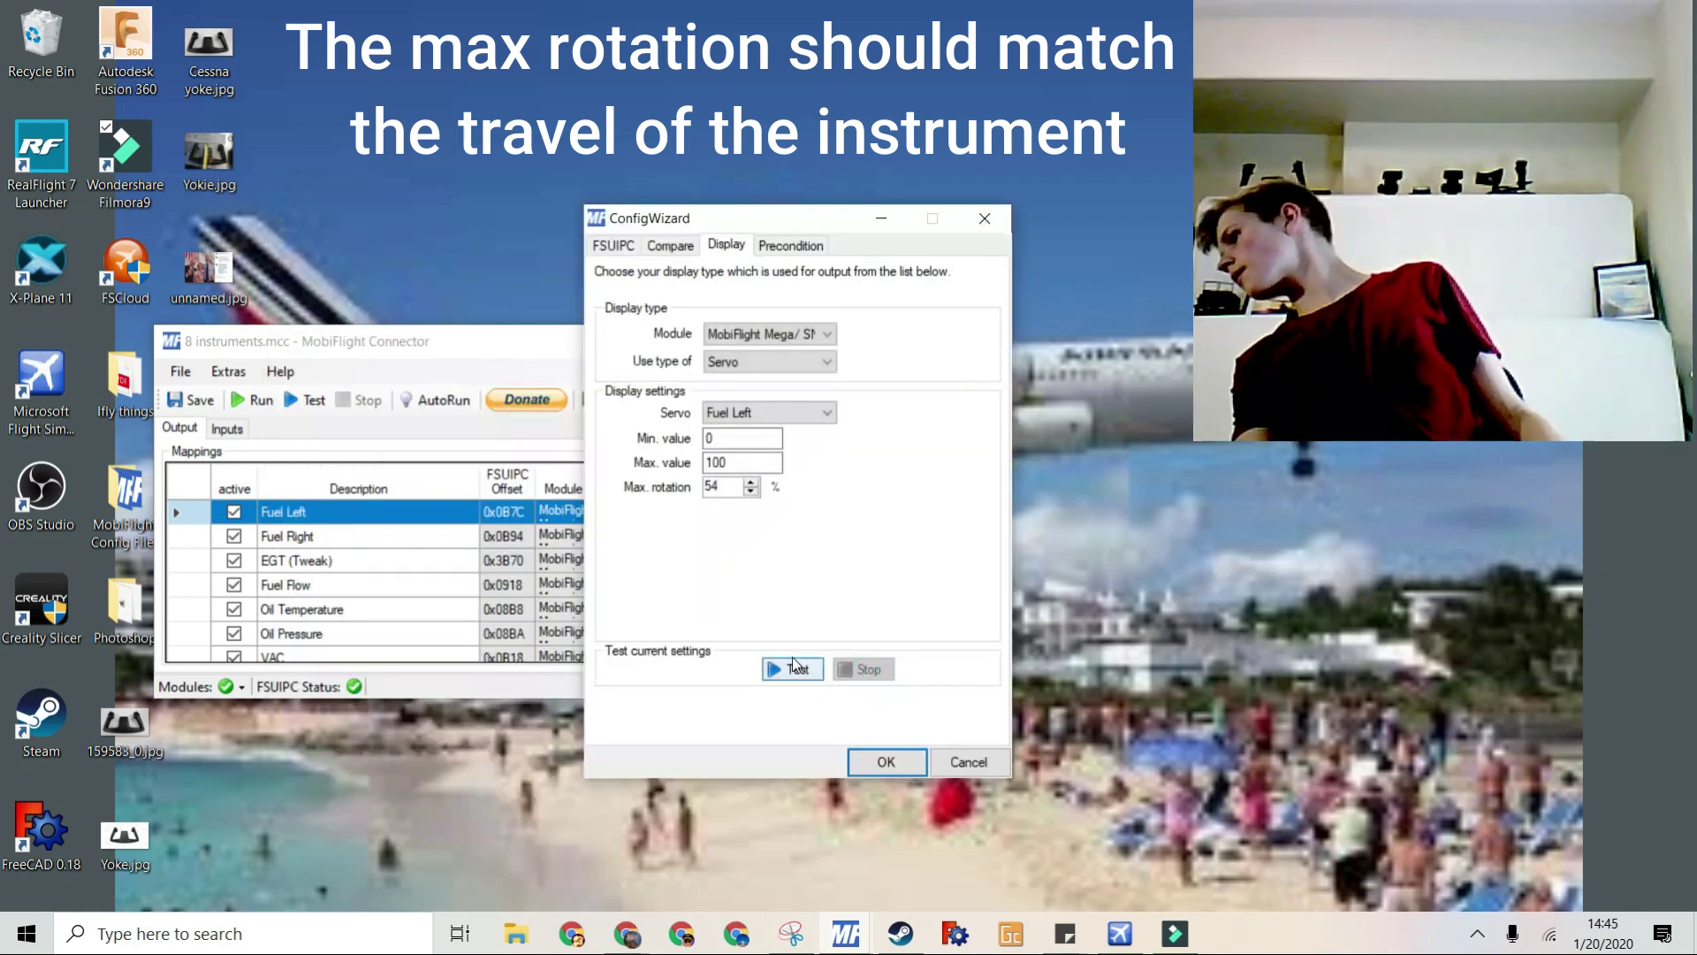
{"action": "left_click", "coordinate": [791, 669]}
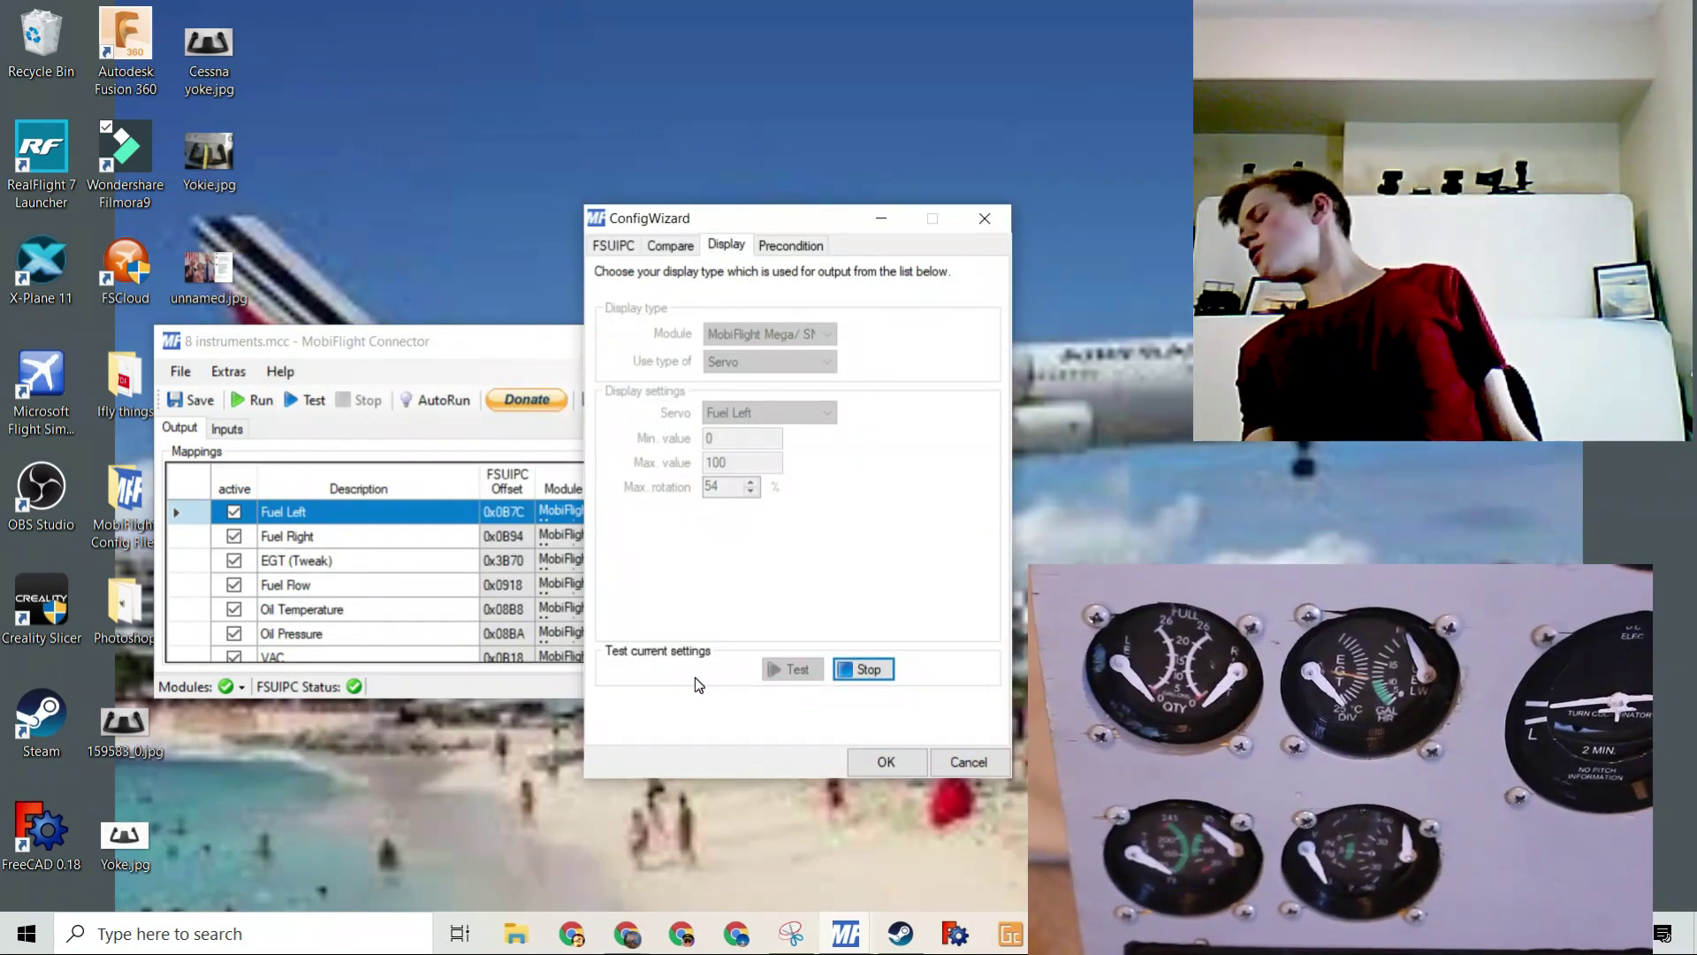
{"action": "left_click", "coordinate": [894, 764]}
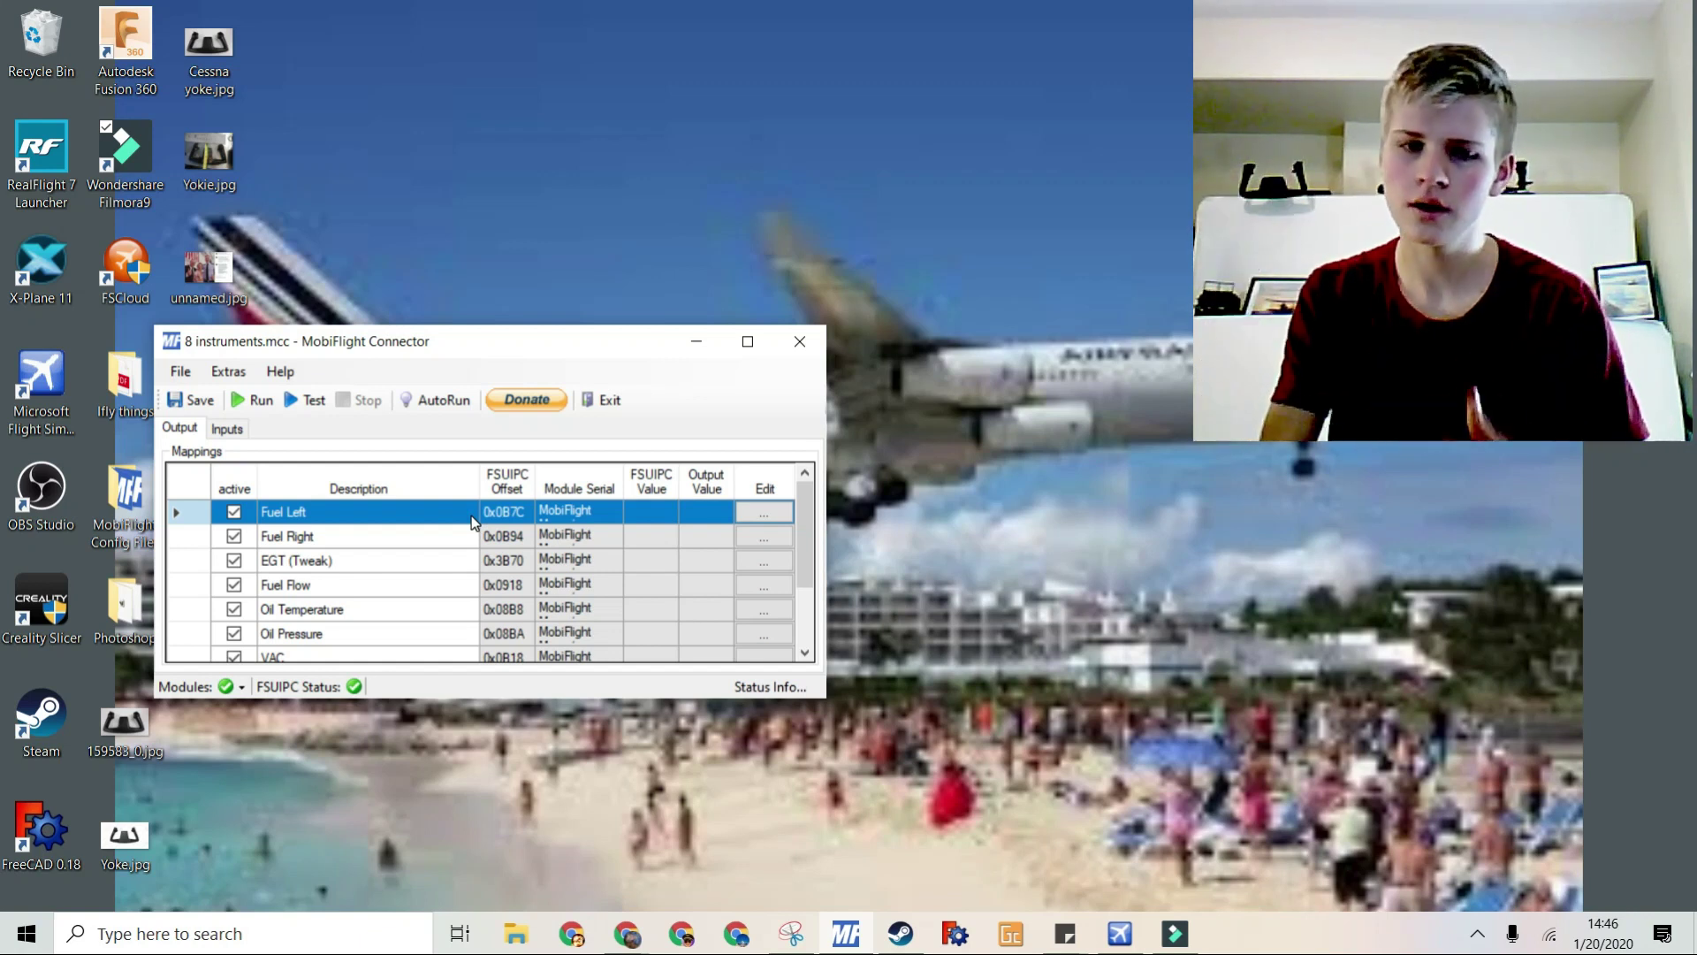
{"action": "left_click", "coordinate": [749, 537]}
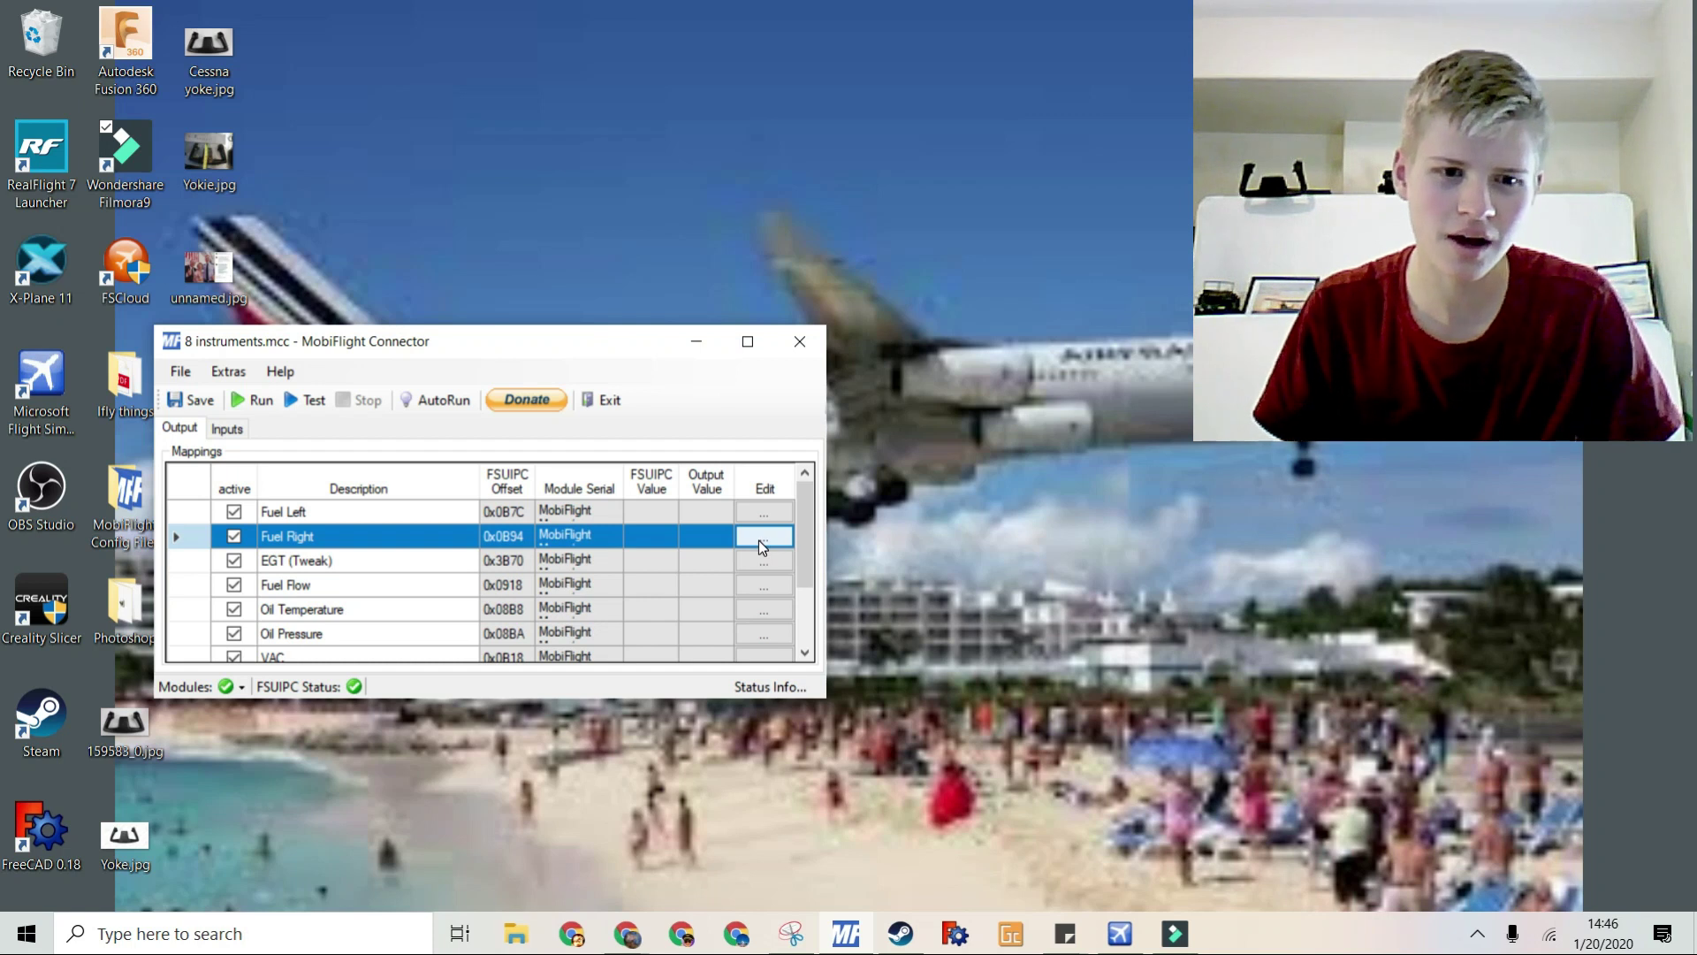
- Open the Fuel Right mapping and review its 0x0B94 offset and transform formula
{"action": "left_click", "coordinate": [761, 539]}
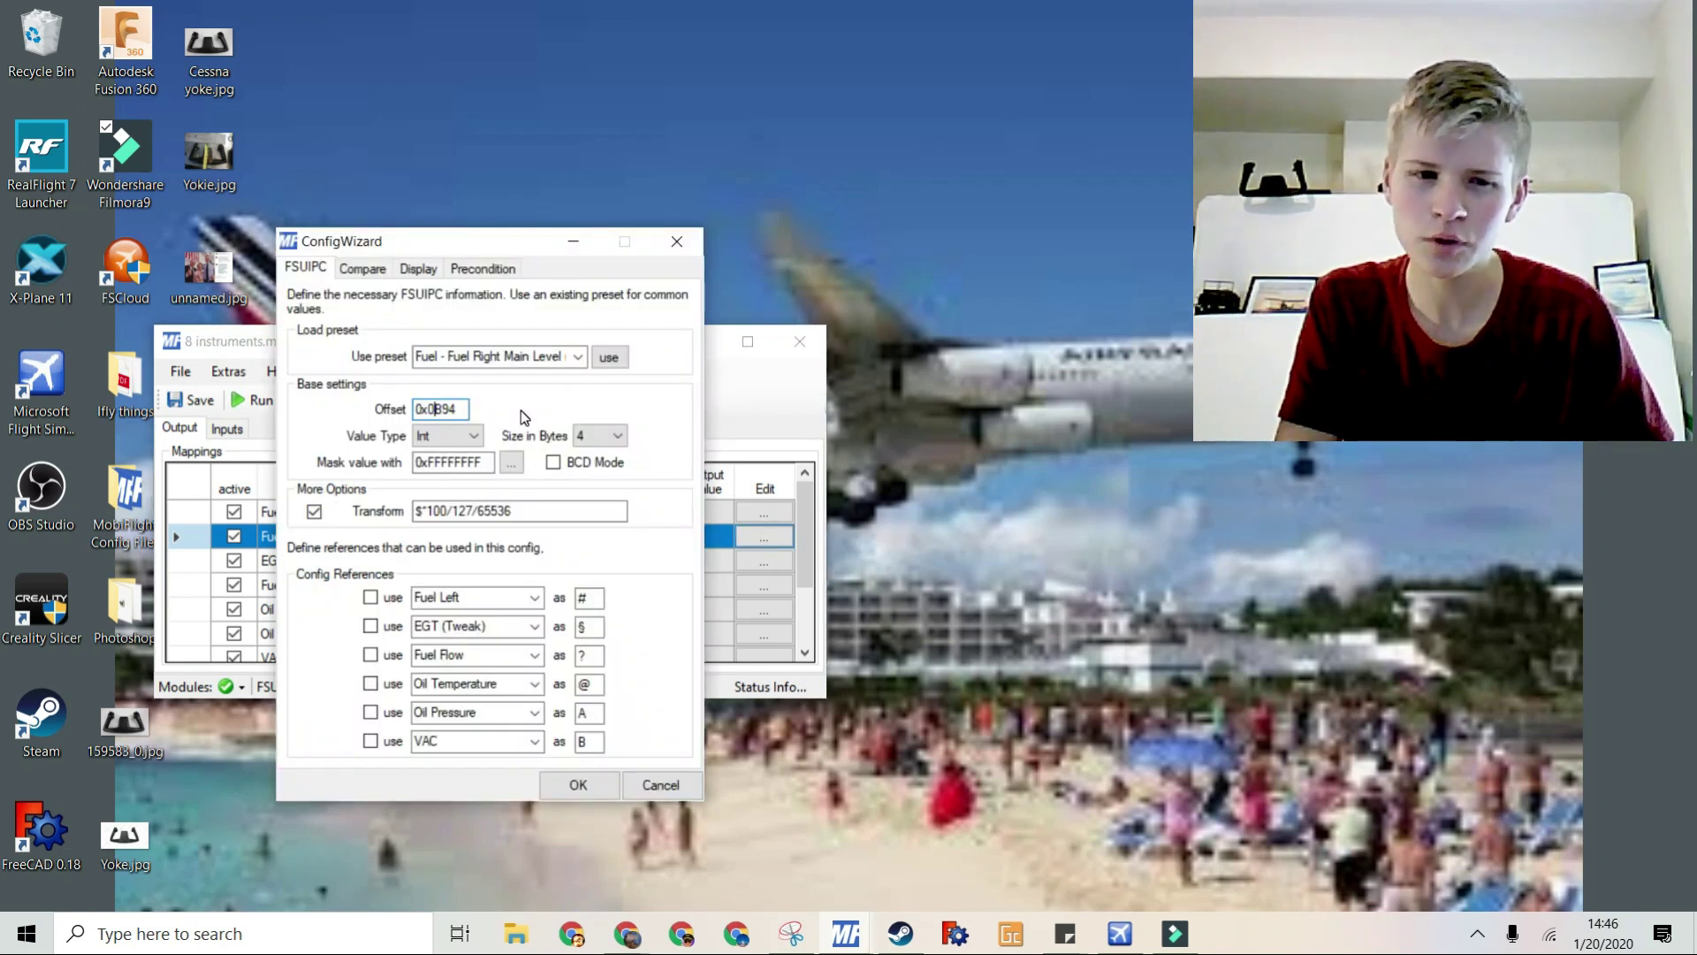
{"action": "left_click_drag", "start_coordinate": [428, 409], "coordinate": [439, 412]}
{"action": "double_click", "coordinate": [459, 410]}
{"action": "left_click", "coordinate": [459, 409]}
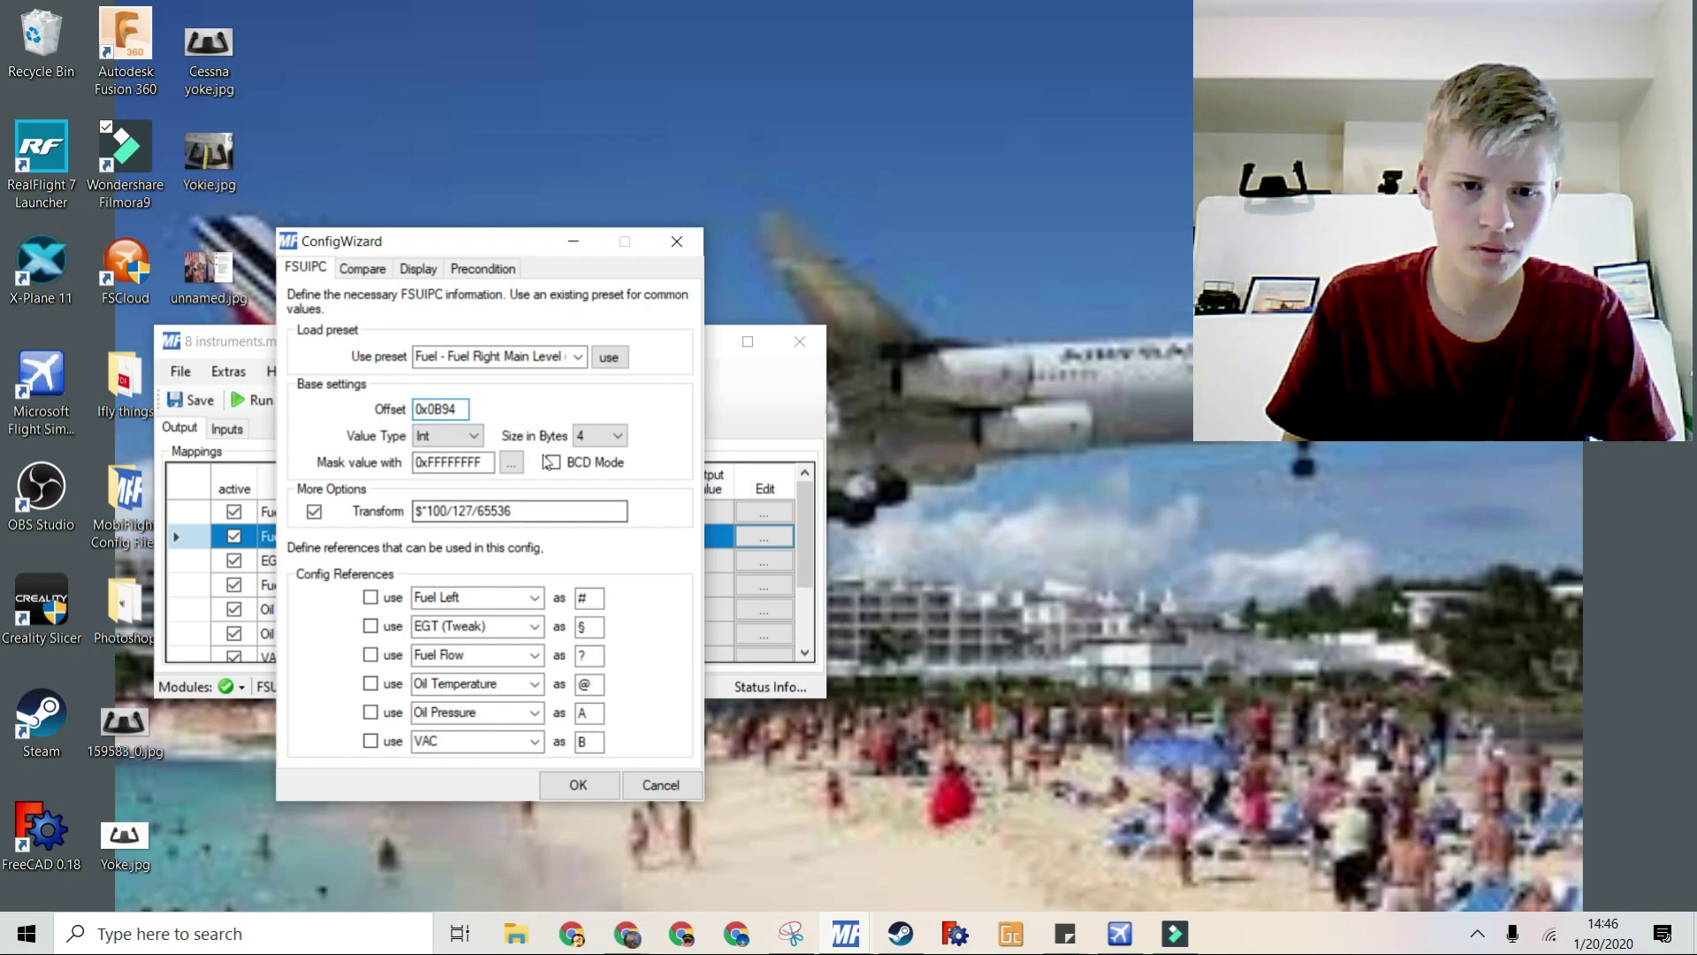
{"action": "left_click", "coordinate": [414, 511]}
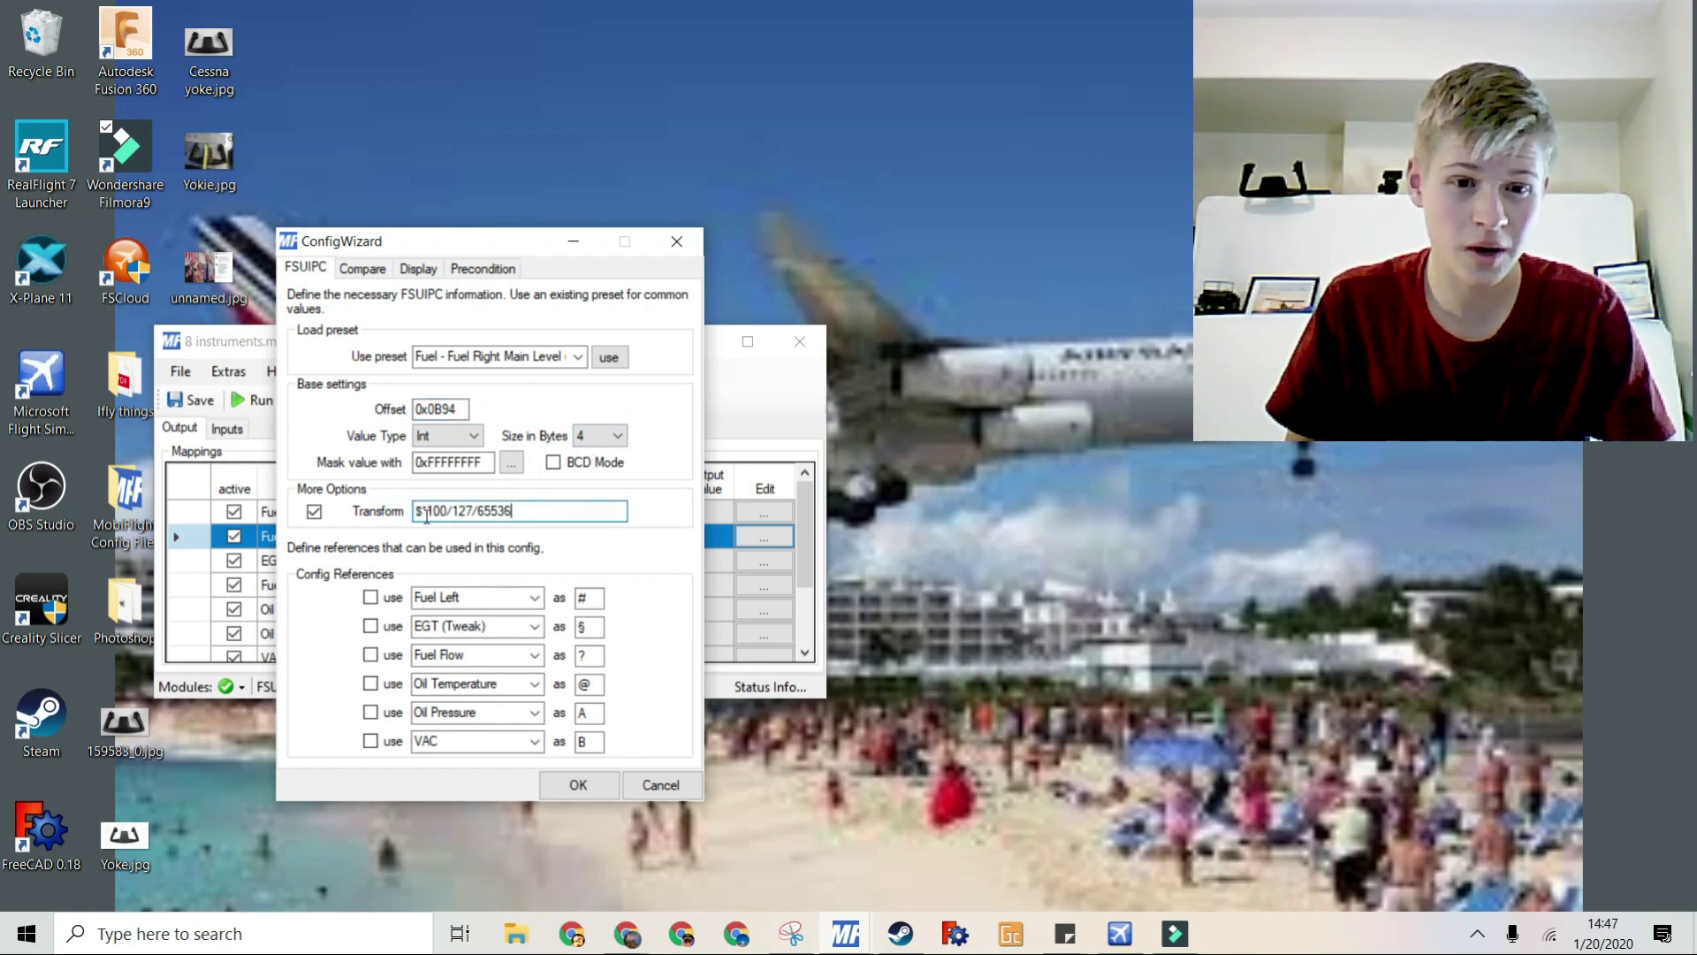
{"action": "left_click_drag", "start_coordinate": [424, 517], "coordinate": [587, 522]}
{"action": "left_click", "coordinate": [554, 504]}
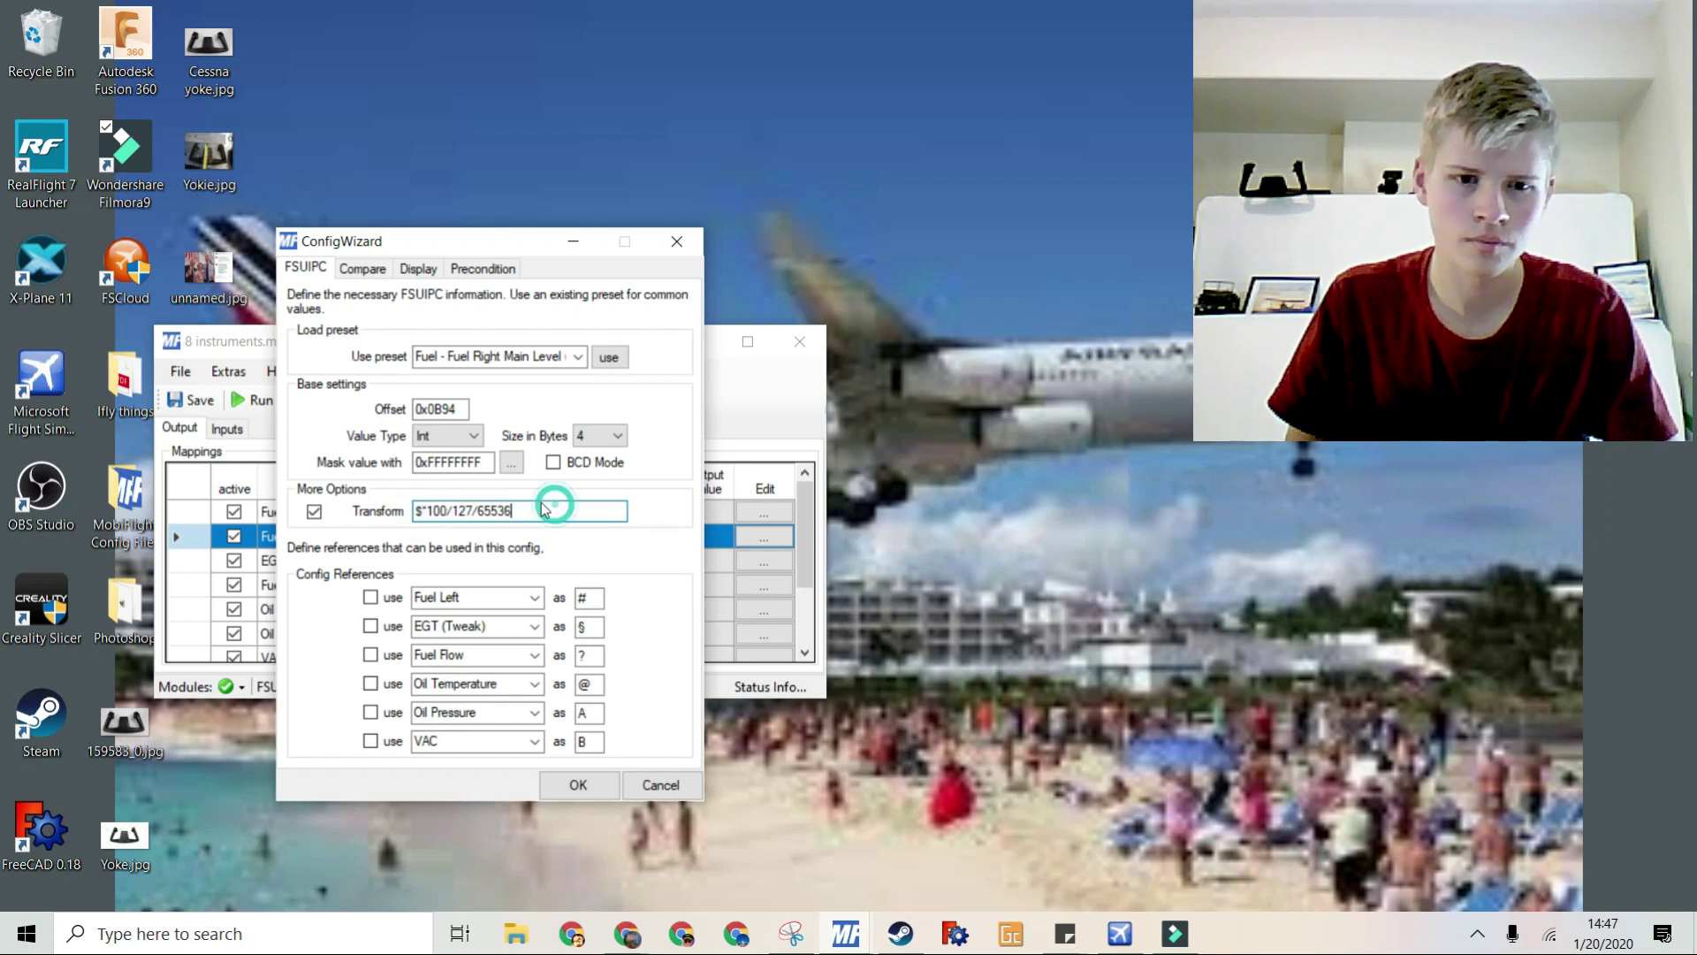
- Set up the inverted 0–100 interpolation, mapping input 0 to output 100
{"action": "left_click", "coordinate": [365, 269]}
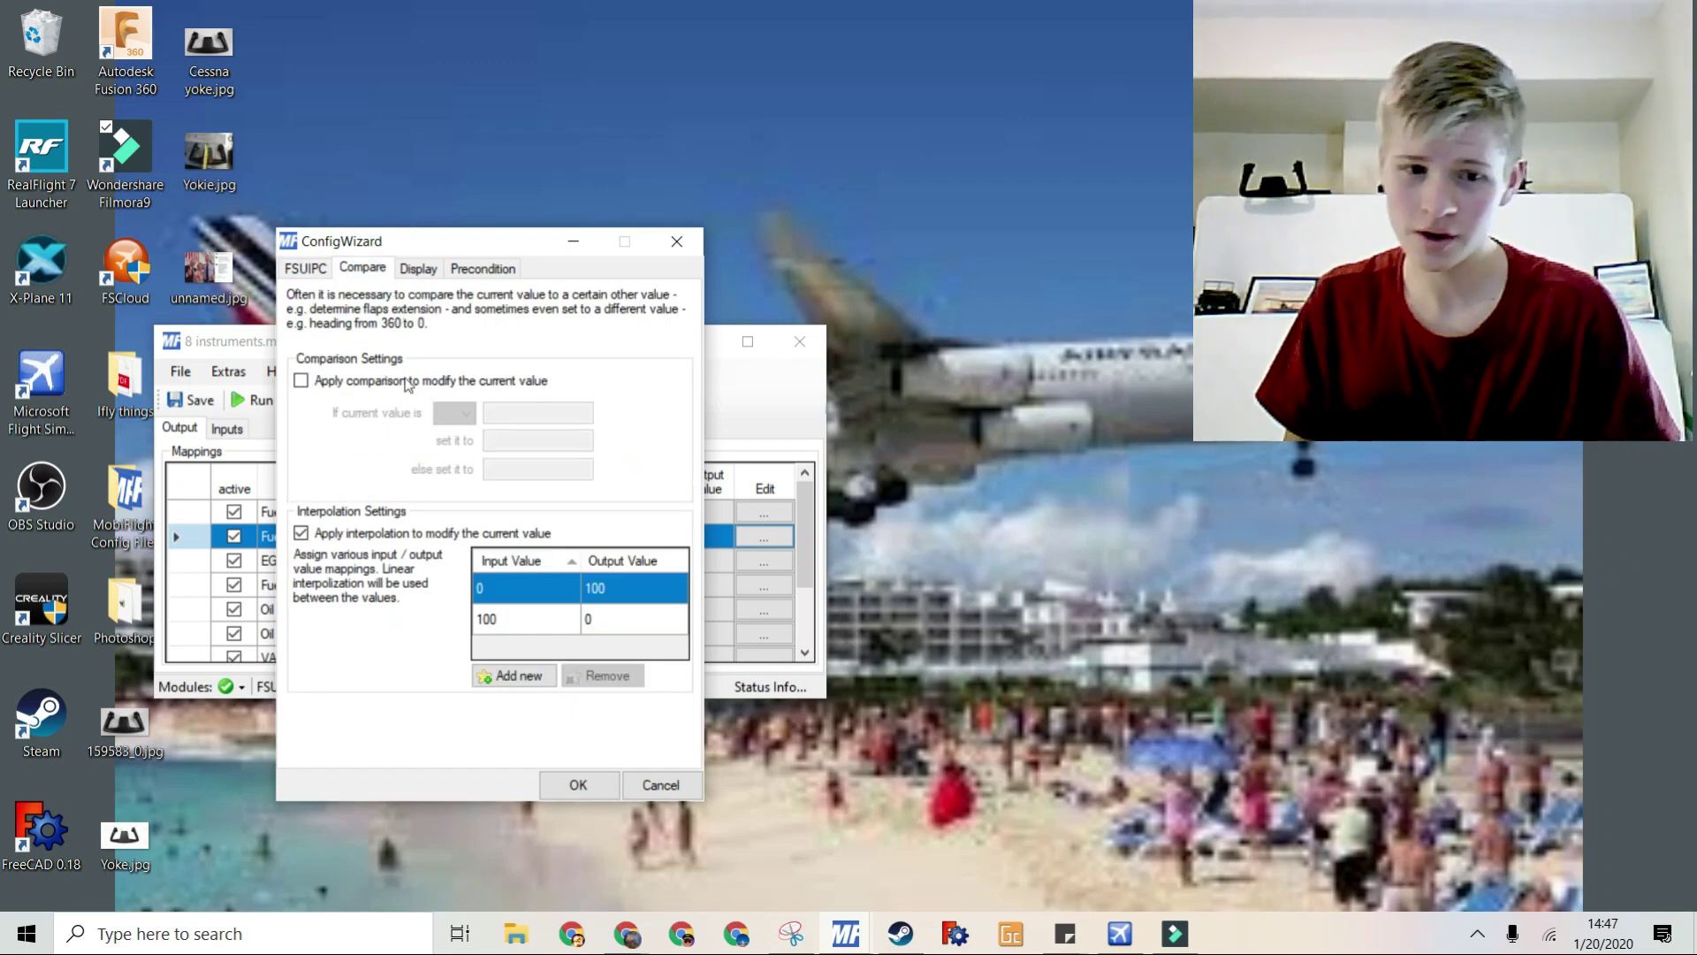
{"action": "double_click", "coordinate": [509, 584]}
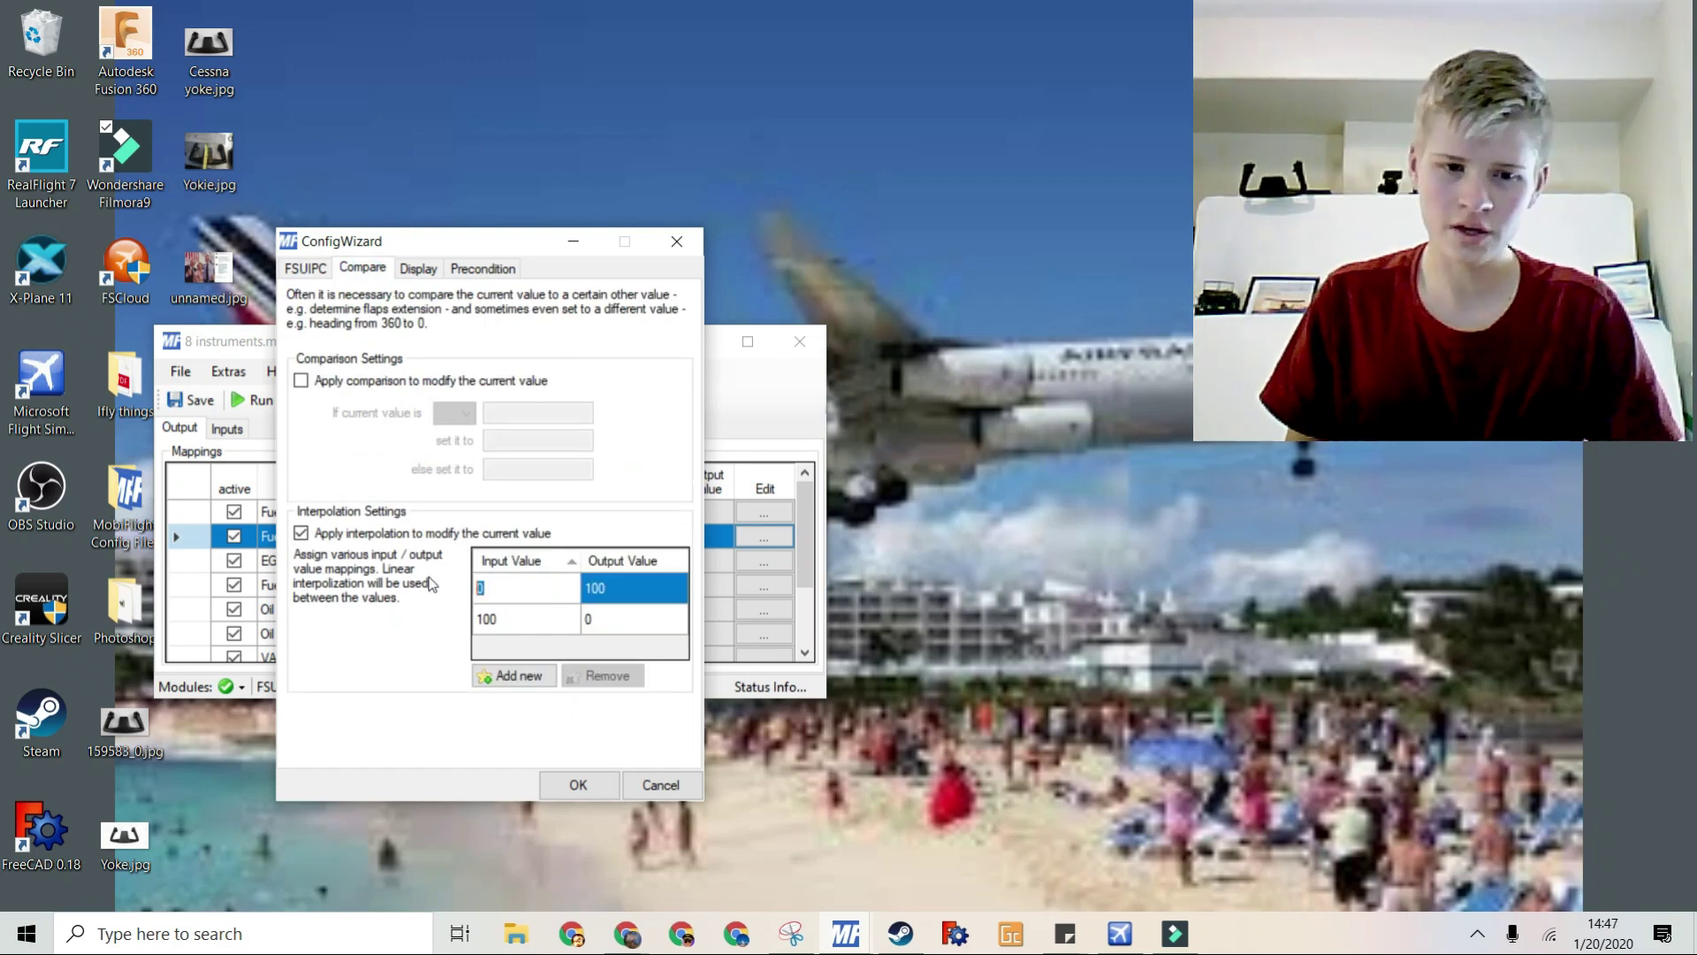
{"action": "double_click", "coordinate": [616, 589]}
{"action": "double_click", "coordinate": [521, 586]}
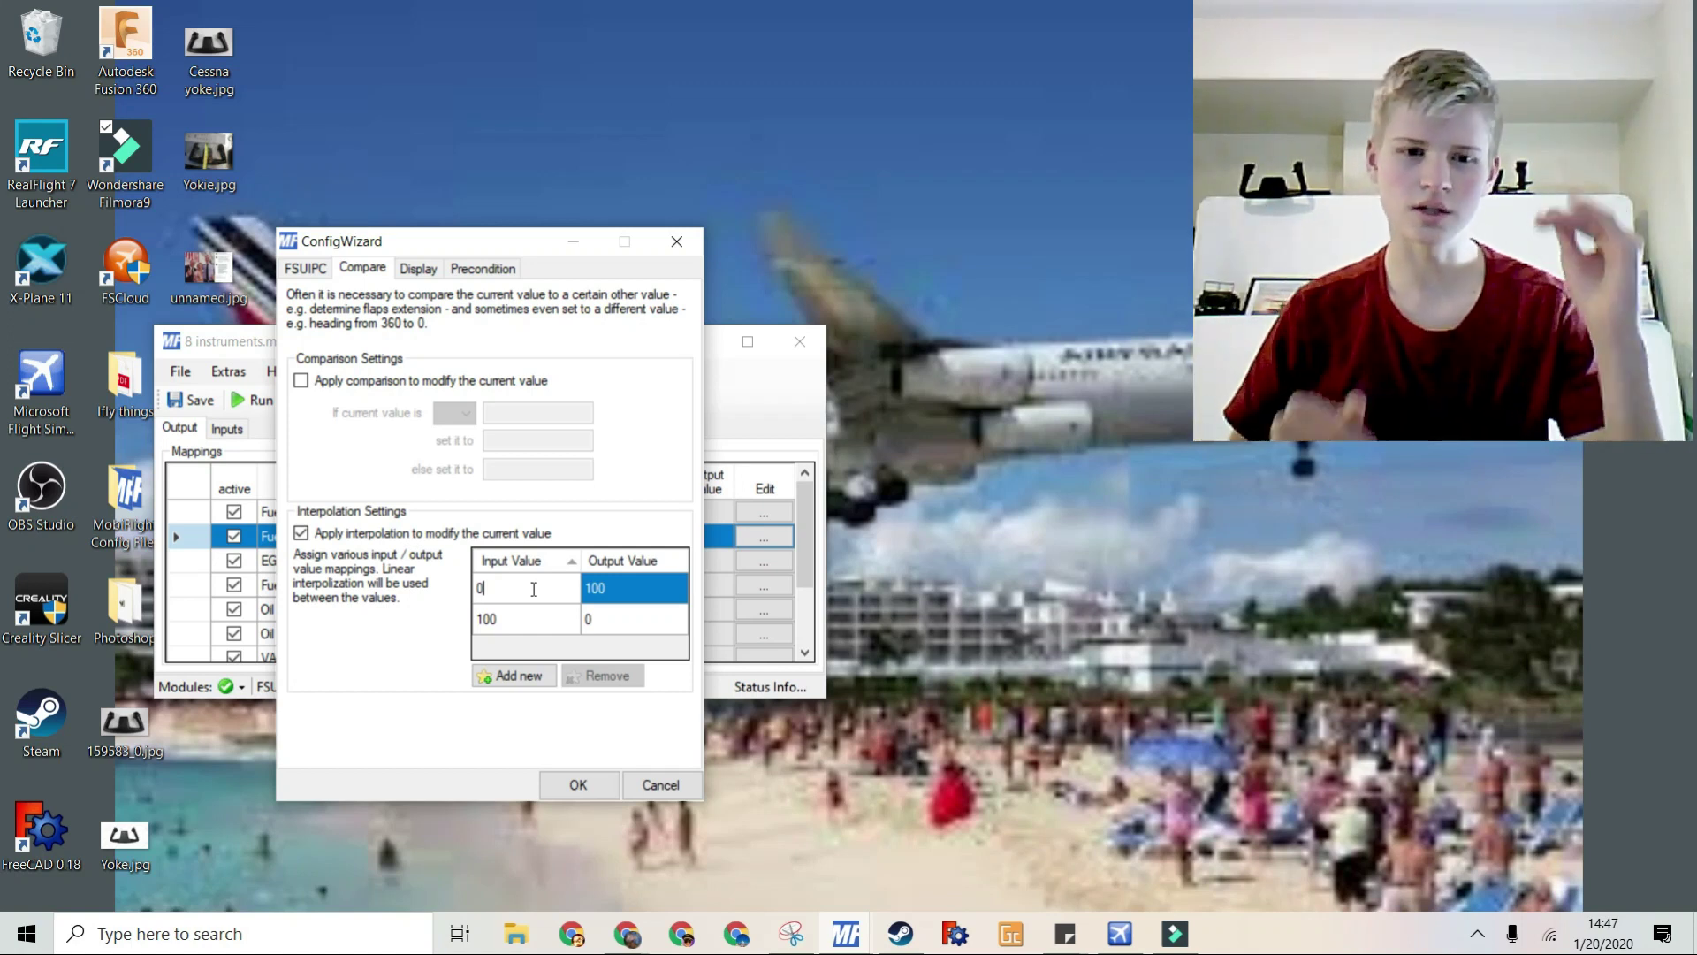
- Assign the Fuel Right servo to the mapping on the Display tab
{"action": "left_click", "coordinate": [418, 268]}
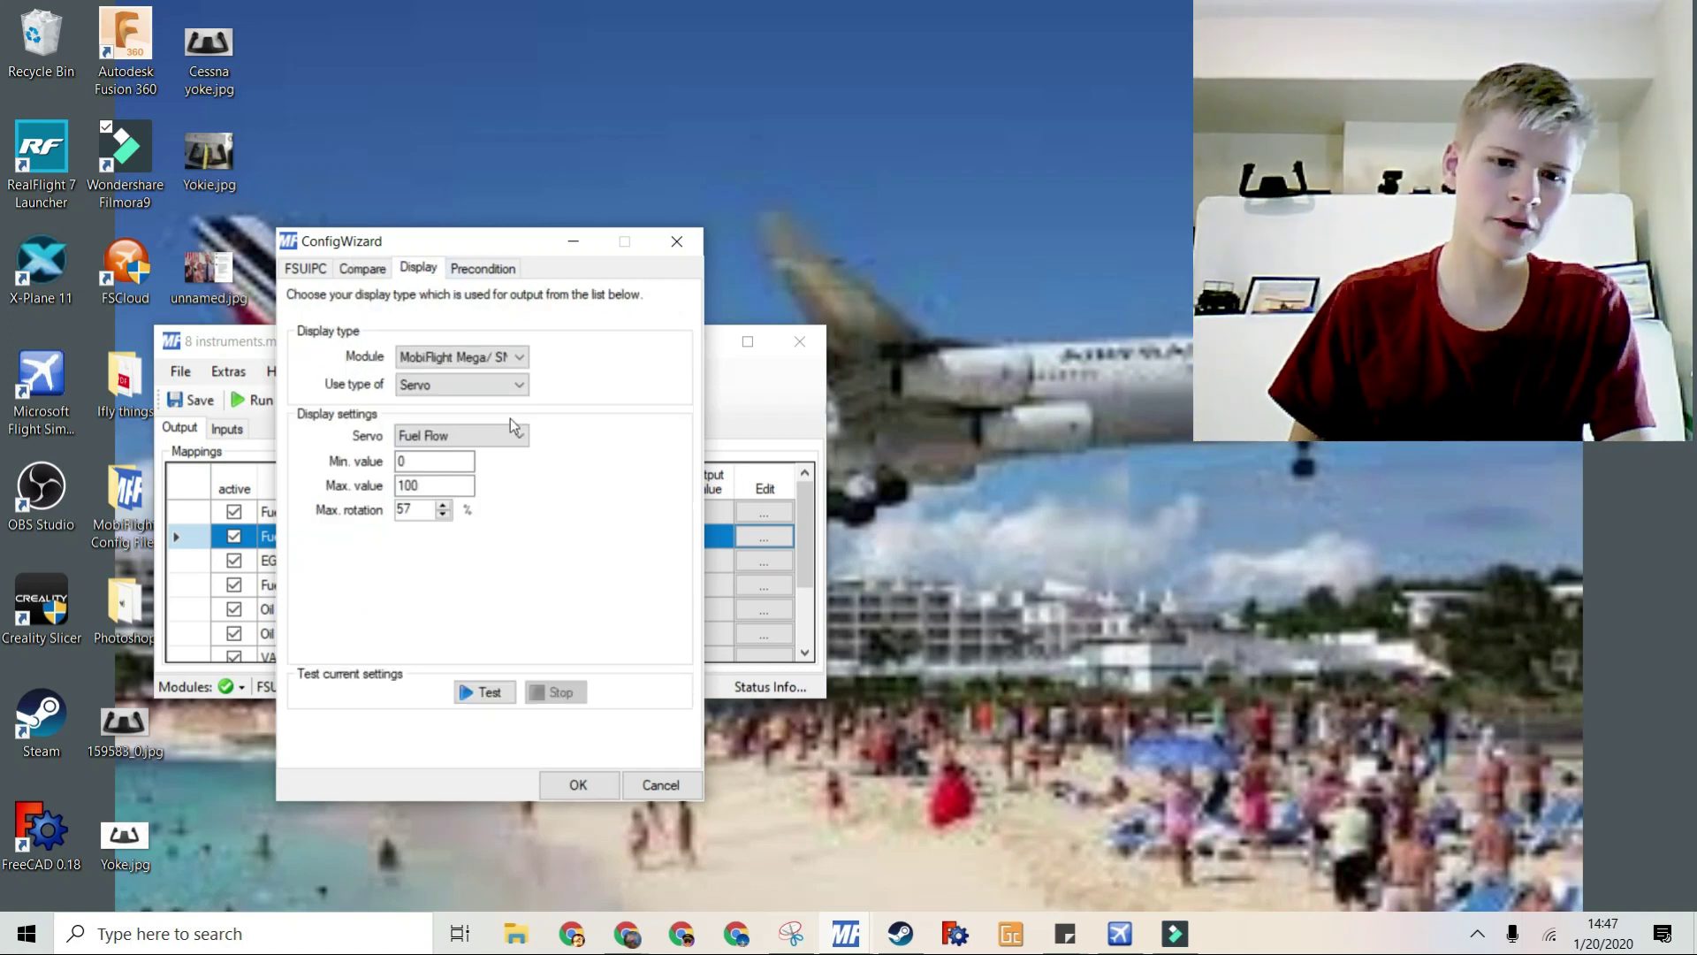
{"action": "left_click", "coordinate": [486, 435]}
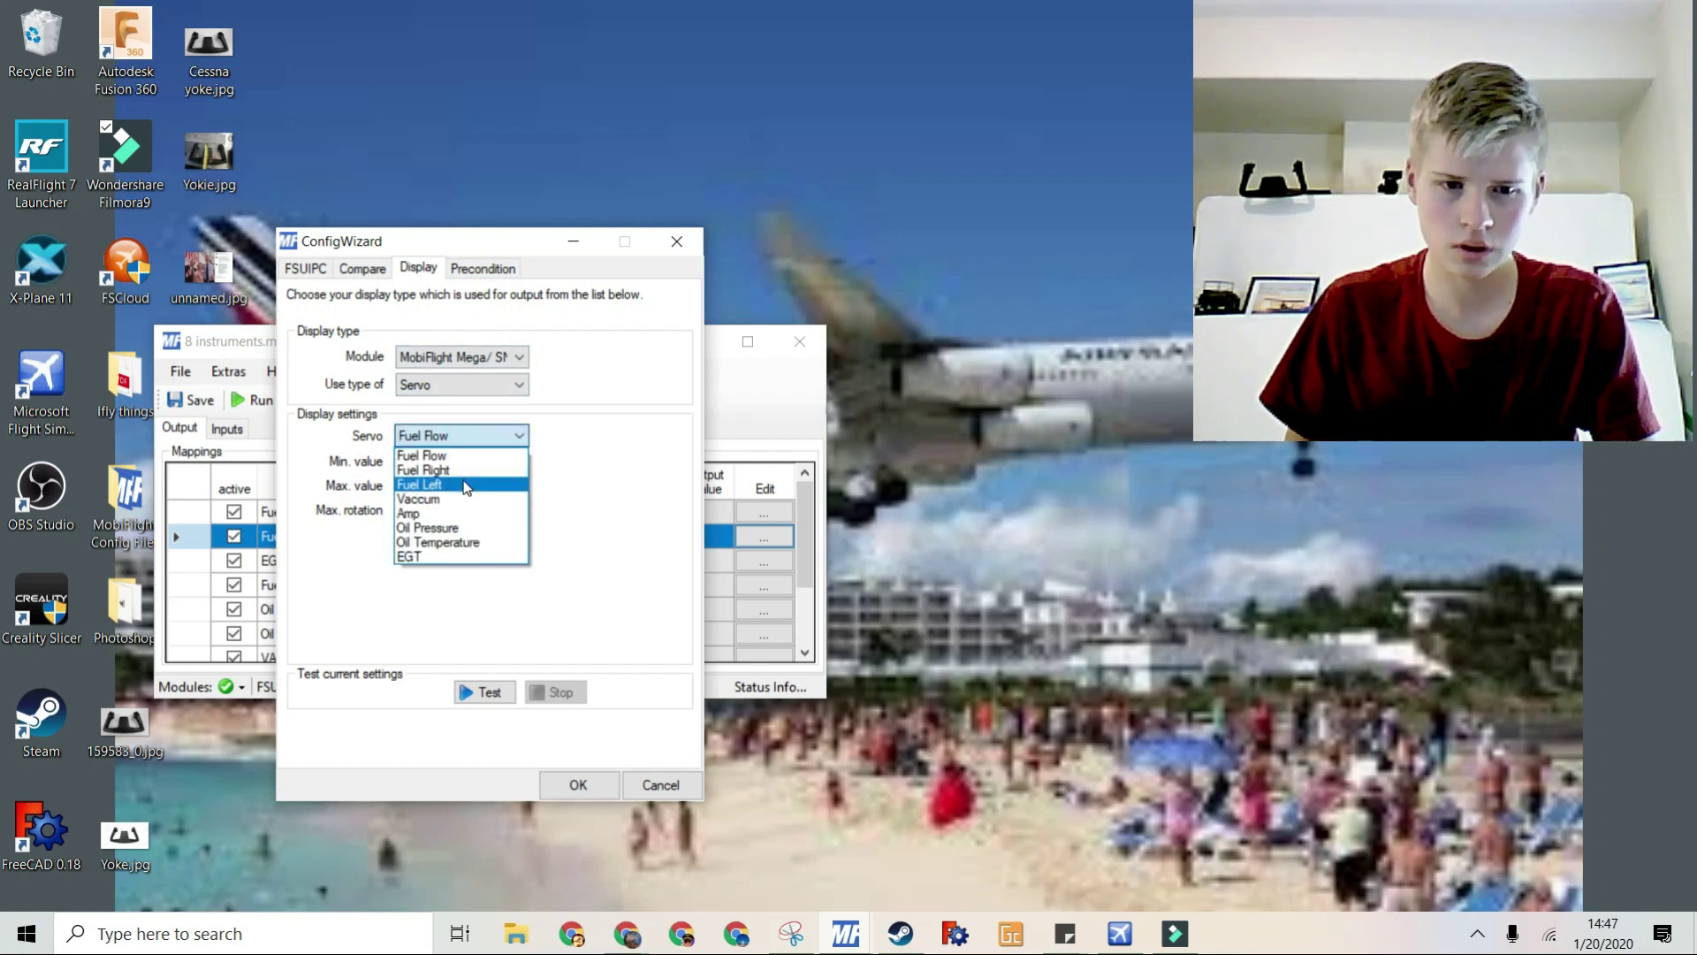
{"action": "left_click", "coordinate": [464, 468]}
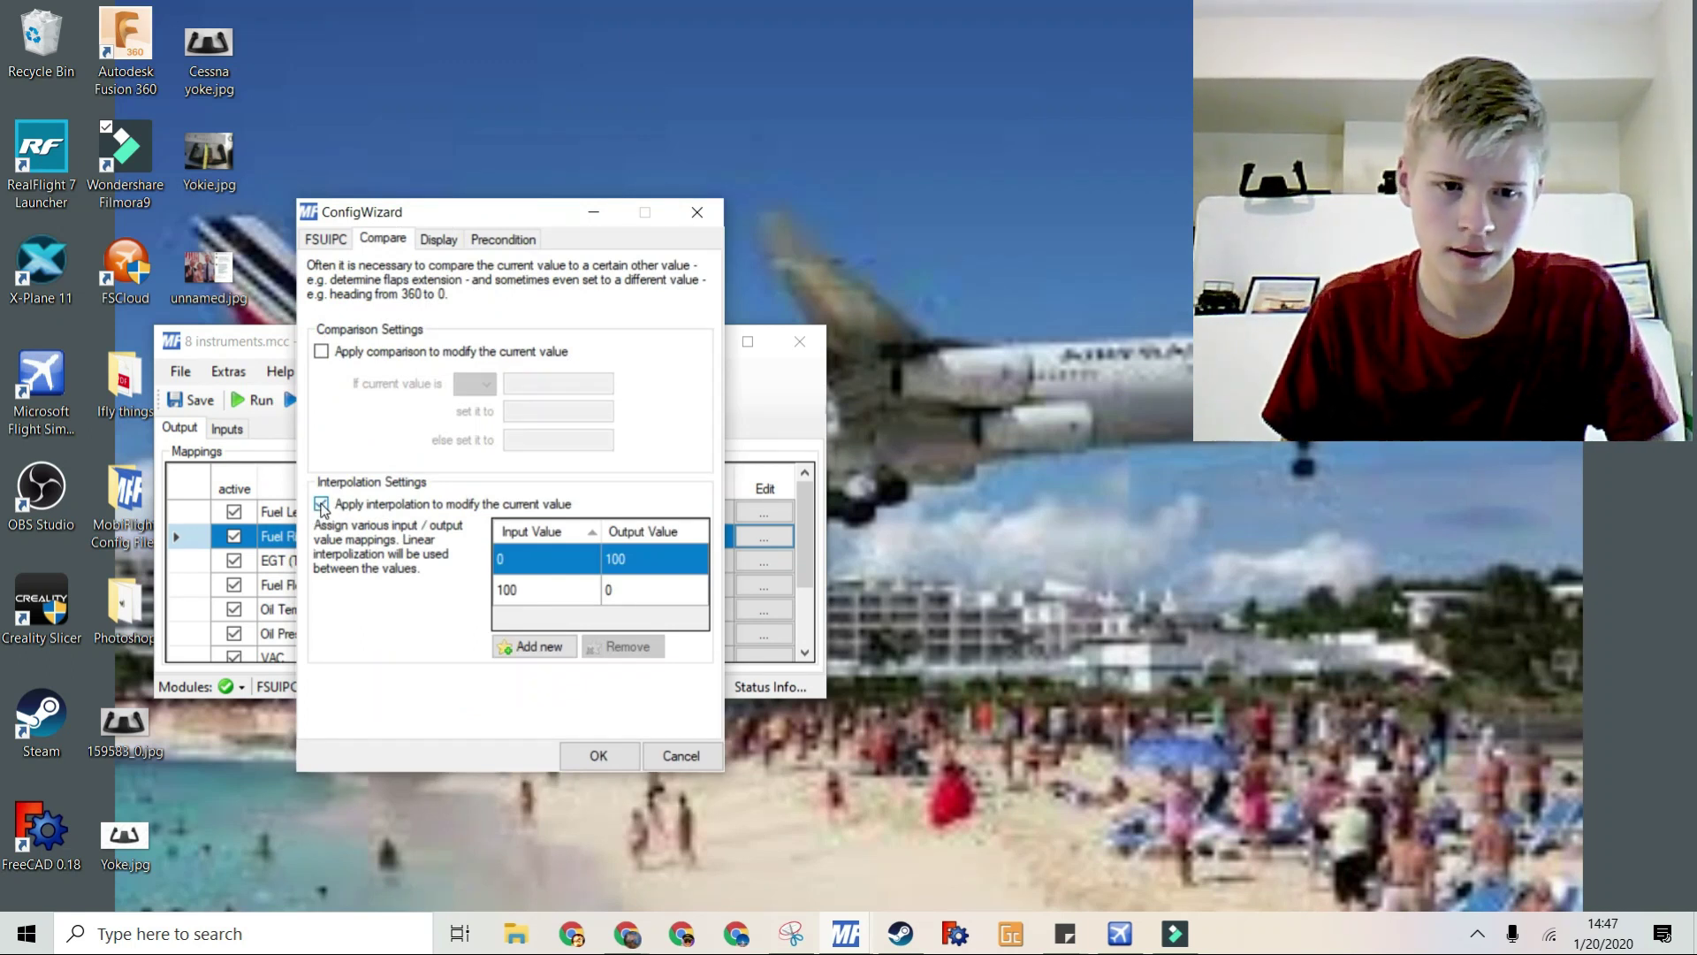
{"action": "left_click", "coordinate": [424, 244]}
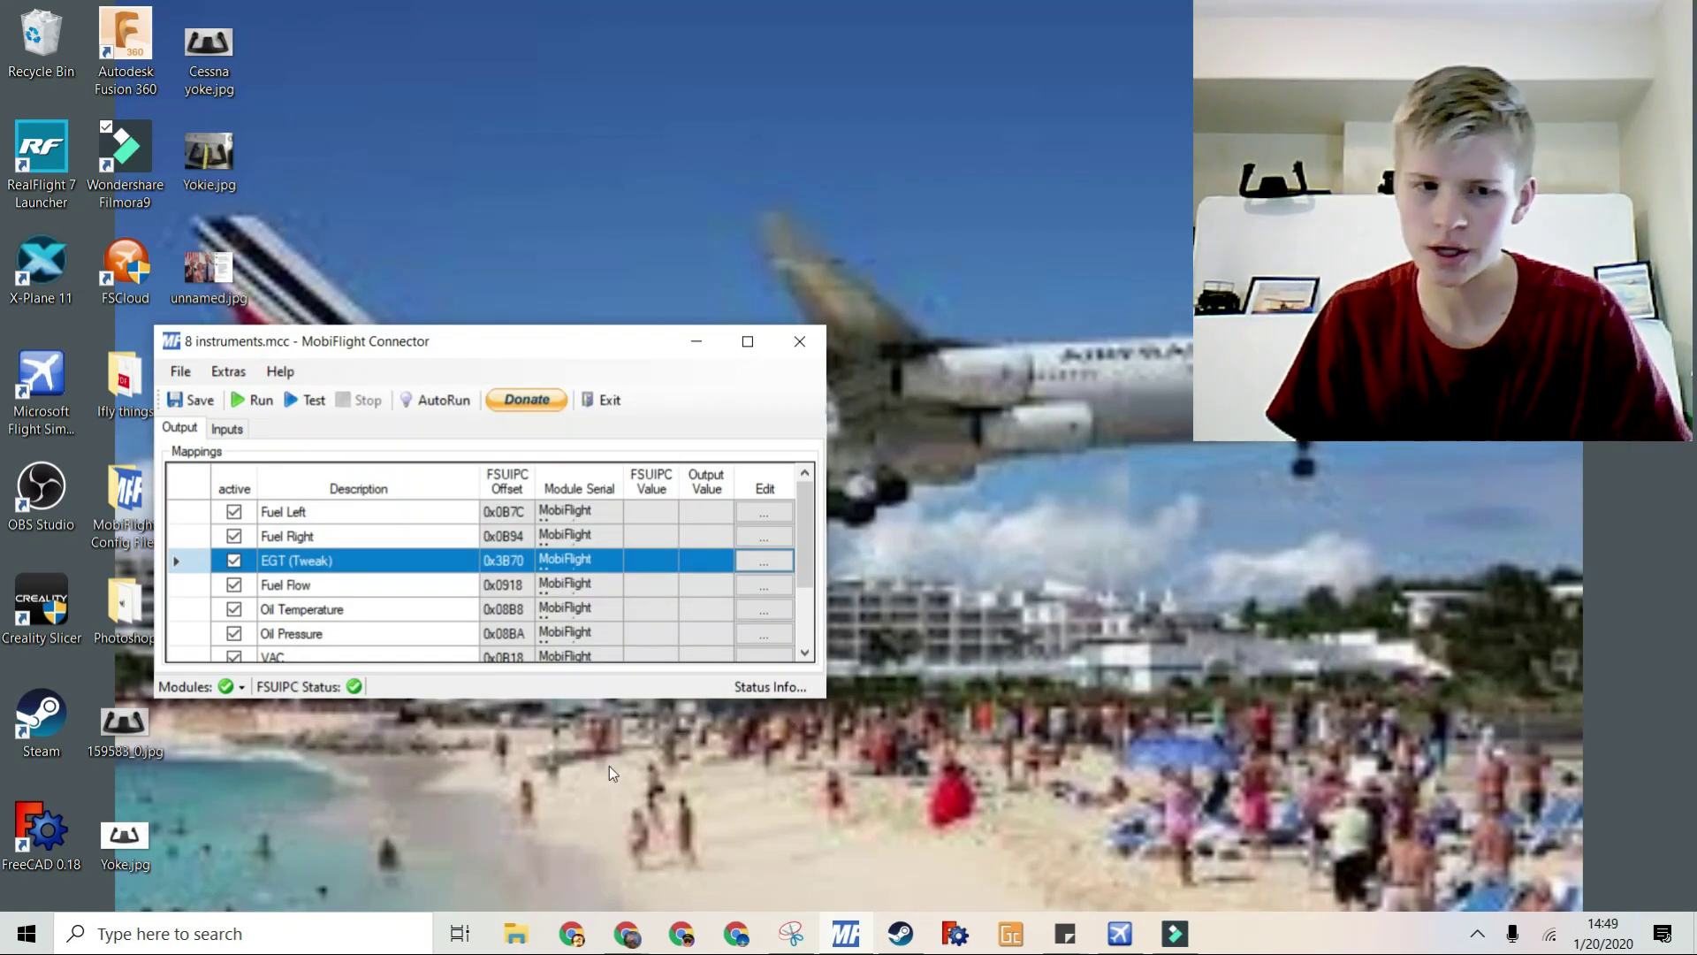
- Open the EGT (Tweak) mapping and confirm offset 0x3B70 as an 8-byte Float
{"action": "left_click", "coordinate": [771, 568]}
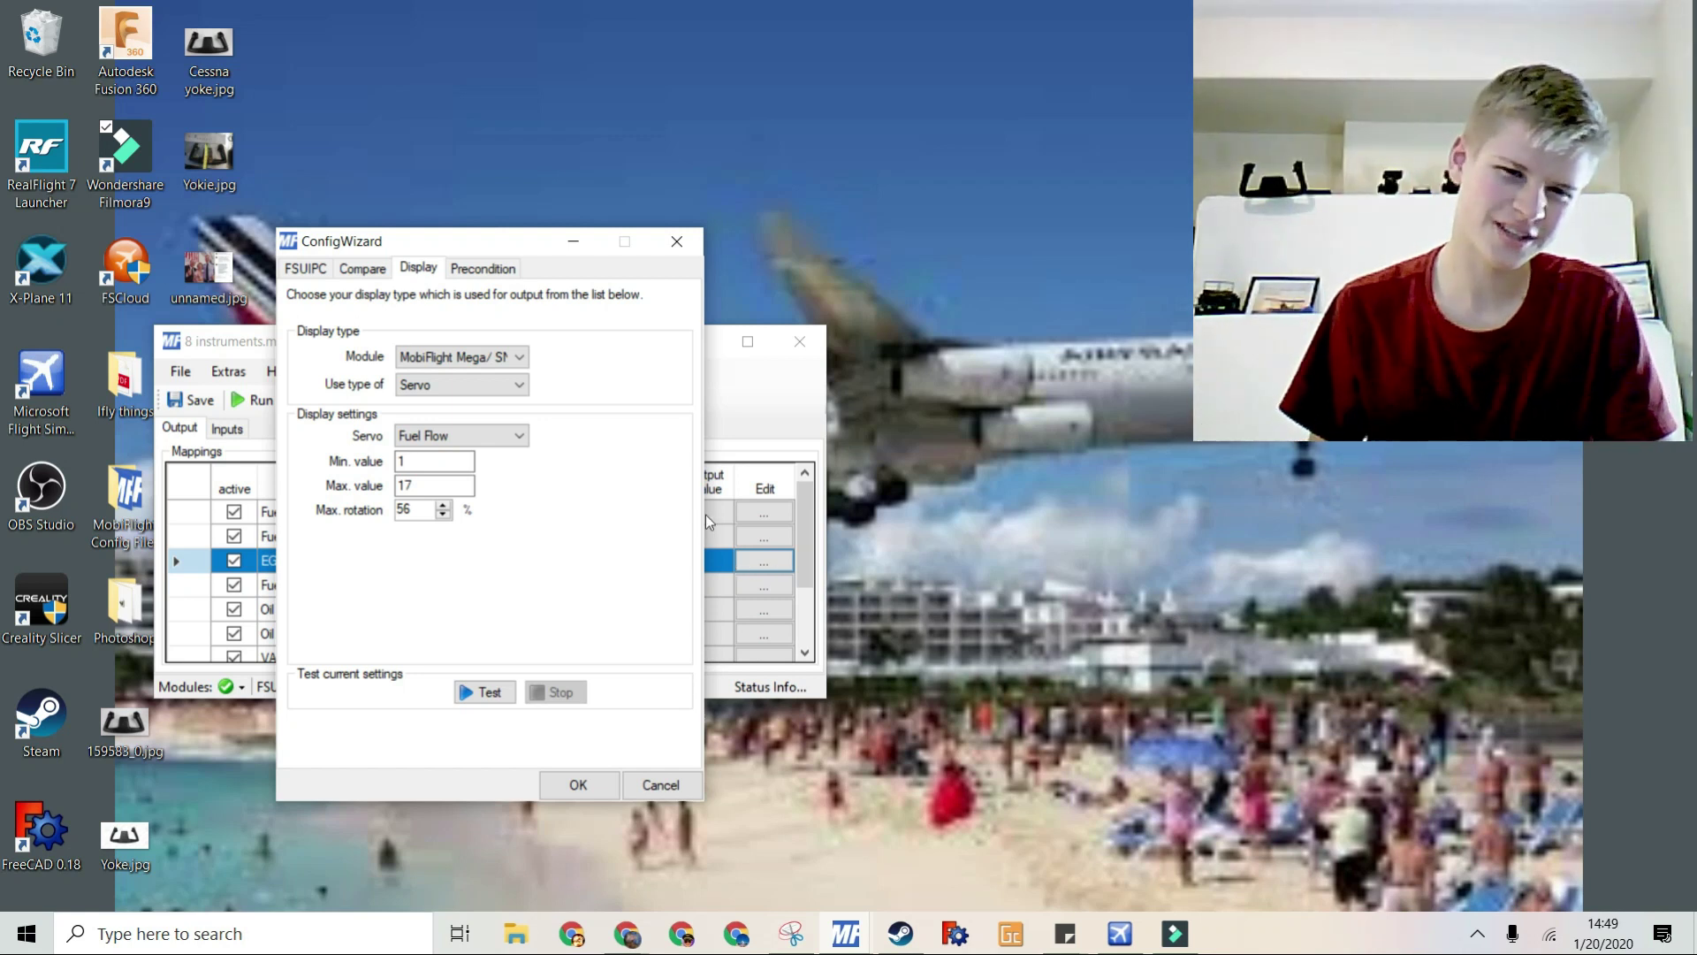
{"action": "left_click", "coordinate": [306, 268]}
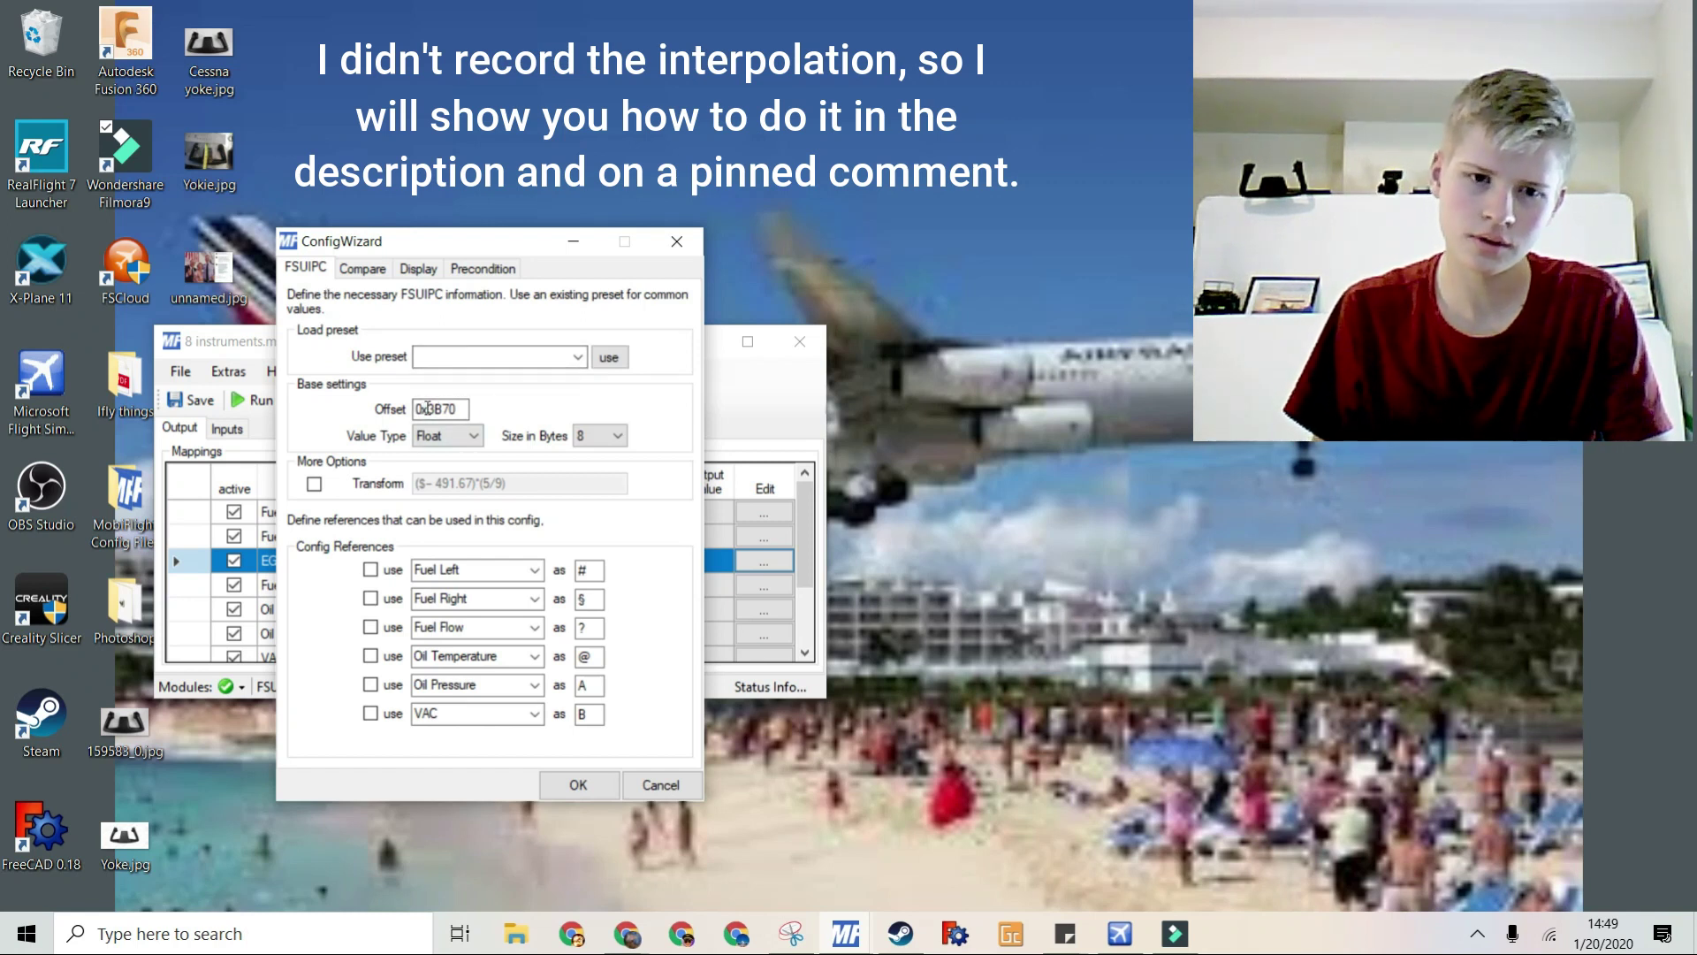
{"action": "left_click_drag", "start_coordinate": [428, 407], "coordinate": [444, 422]}
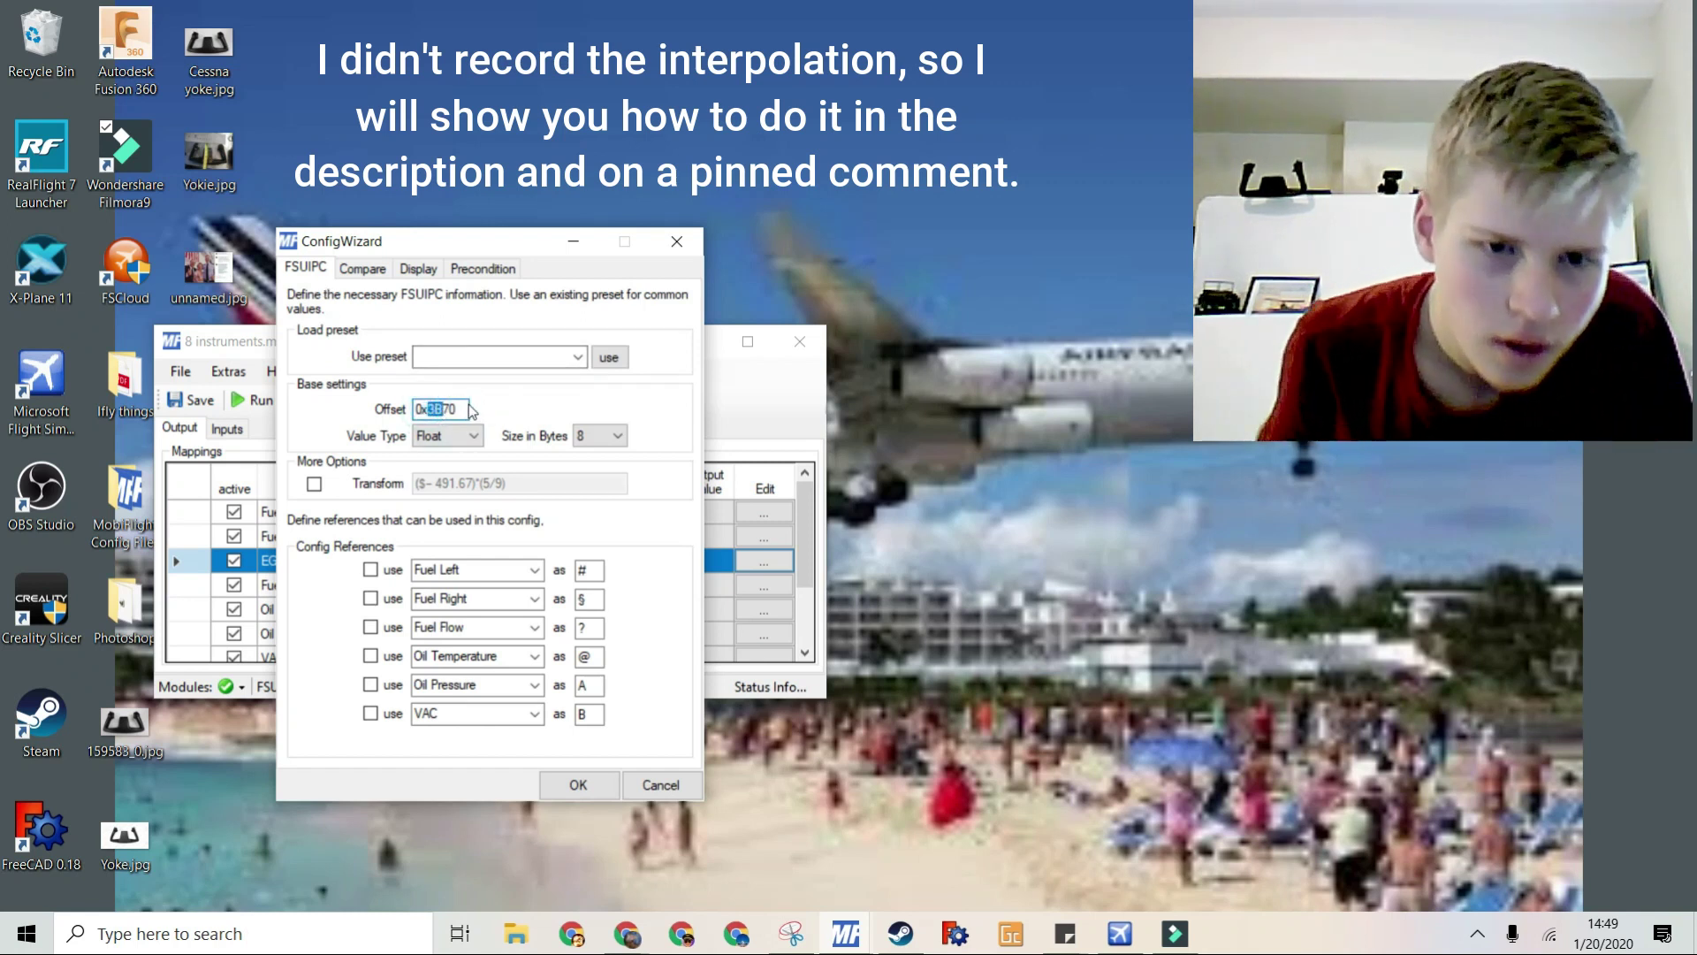
{"action": "left_click", "coordinate": [459, 415]}
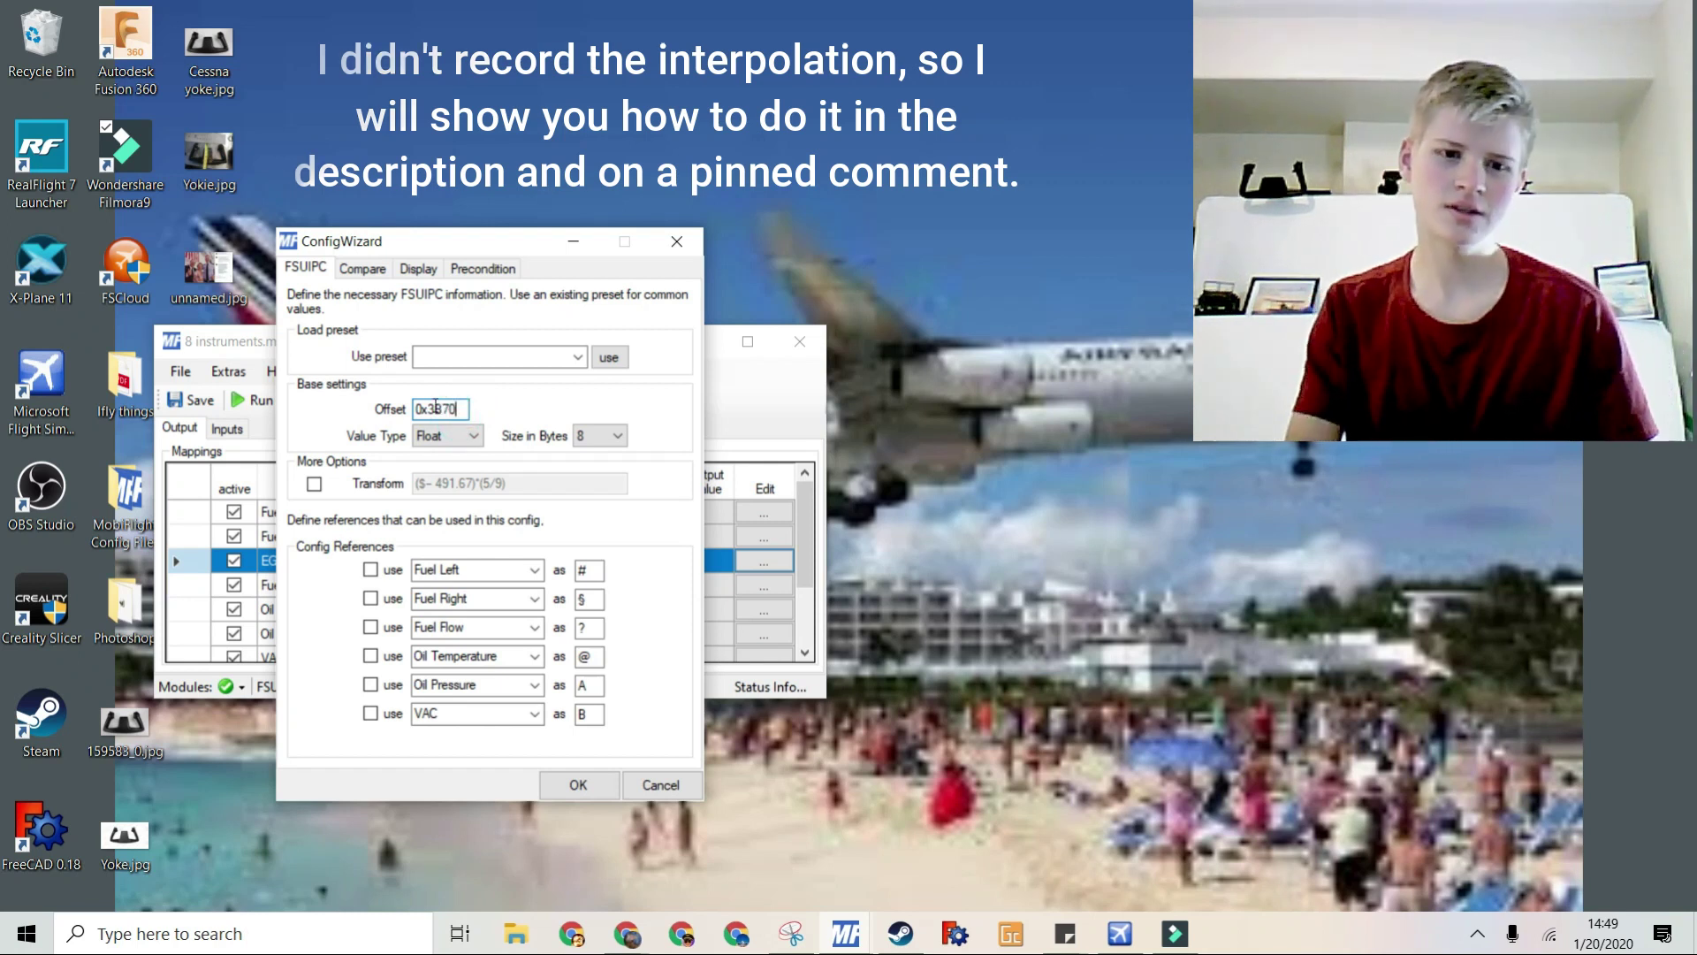
{"action": "left_click", "coordinate": [610, 440]}
{"action": "left_click", "coordinate": [610, 451]}
{"action": "left_click", "coordinate": [468, 437]}
{"action": "left_click", "coordinate": [468, 438]}
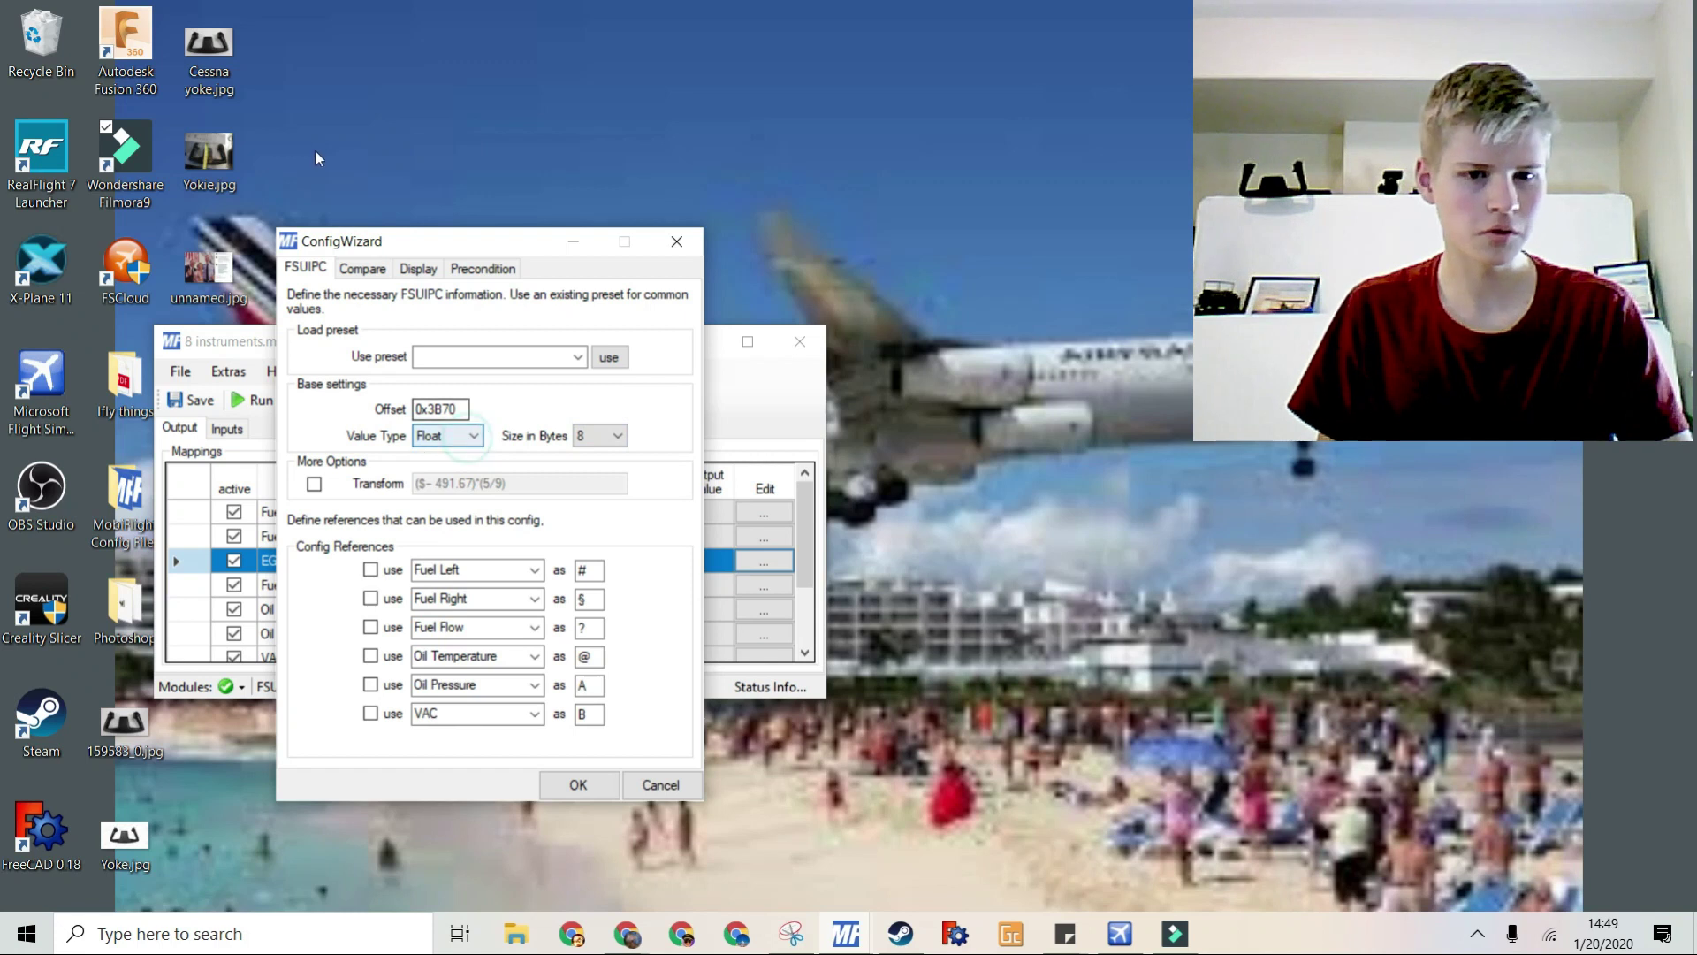
- Drive the EGT servo over 1–17 at 56% rotation and close the editor
{"action": "left_click", "coordinate": [369, 268]}
{"action": "left_click", "coordinate": [418, 269]}
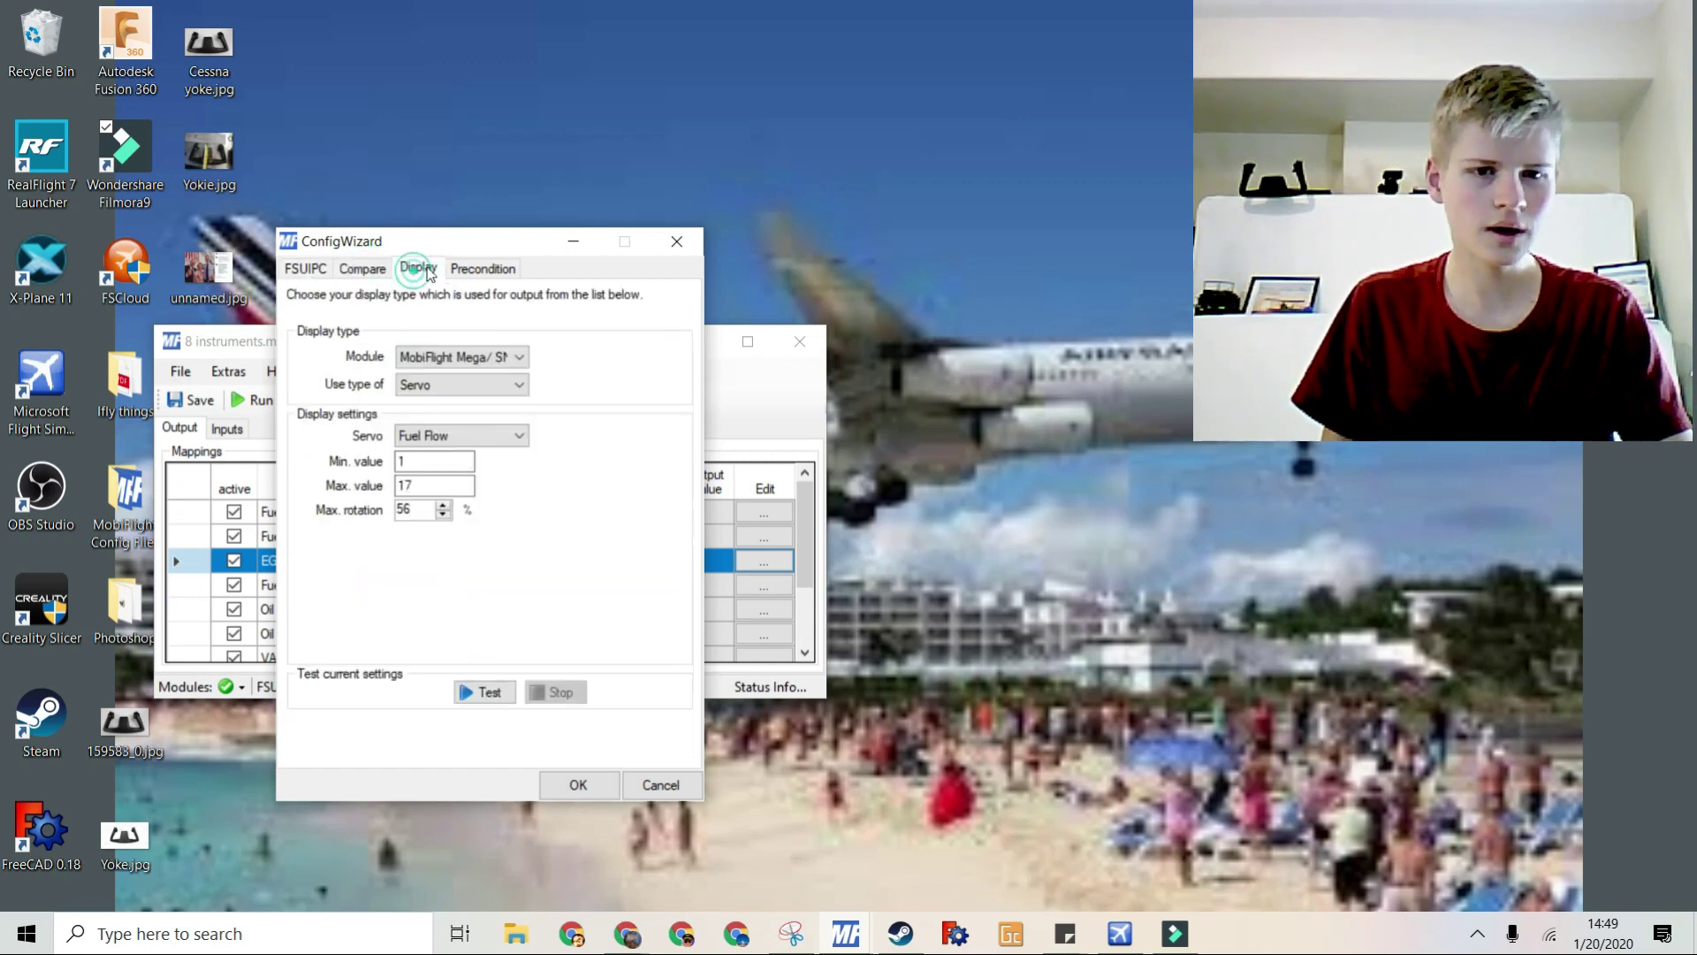
{"action": "left_click", "coordinate": [409, 435]}
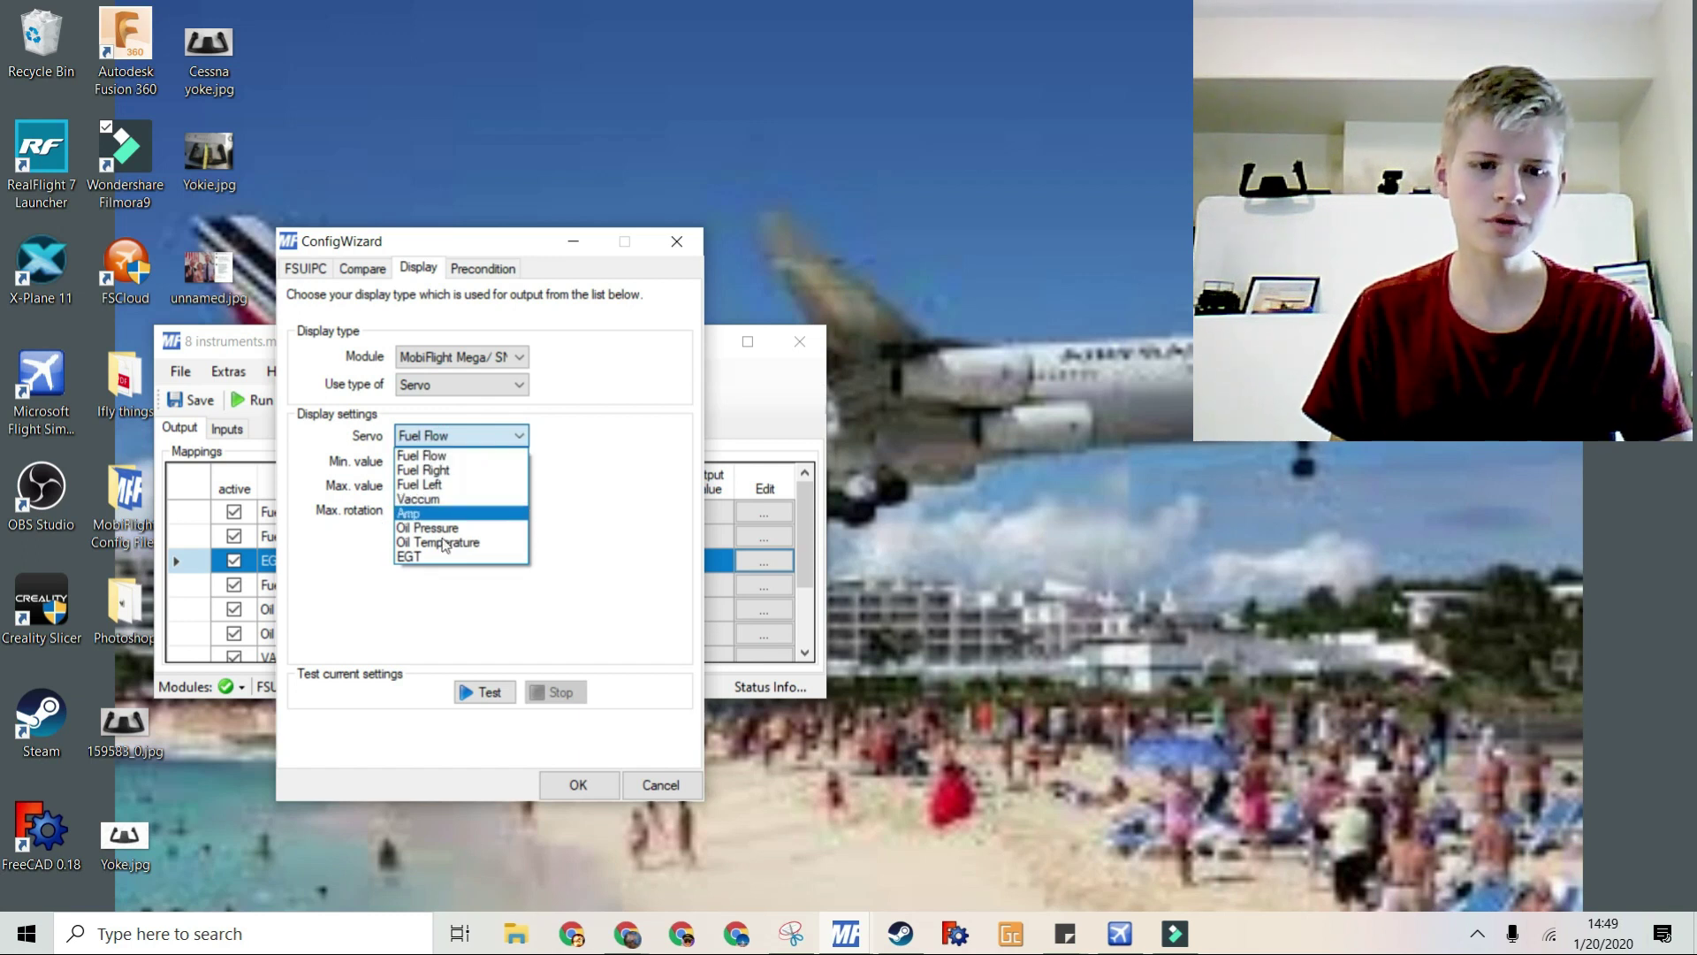
{"action": "left_click", "coordinate": [424, 559]}
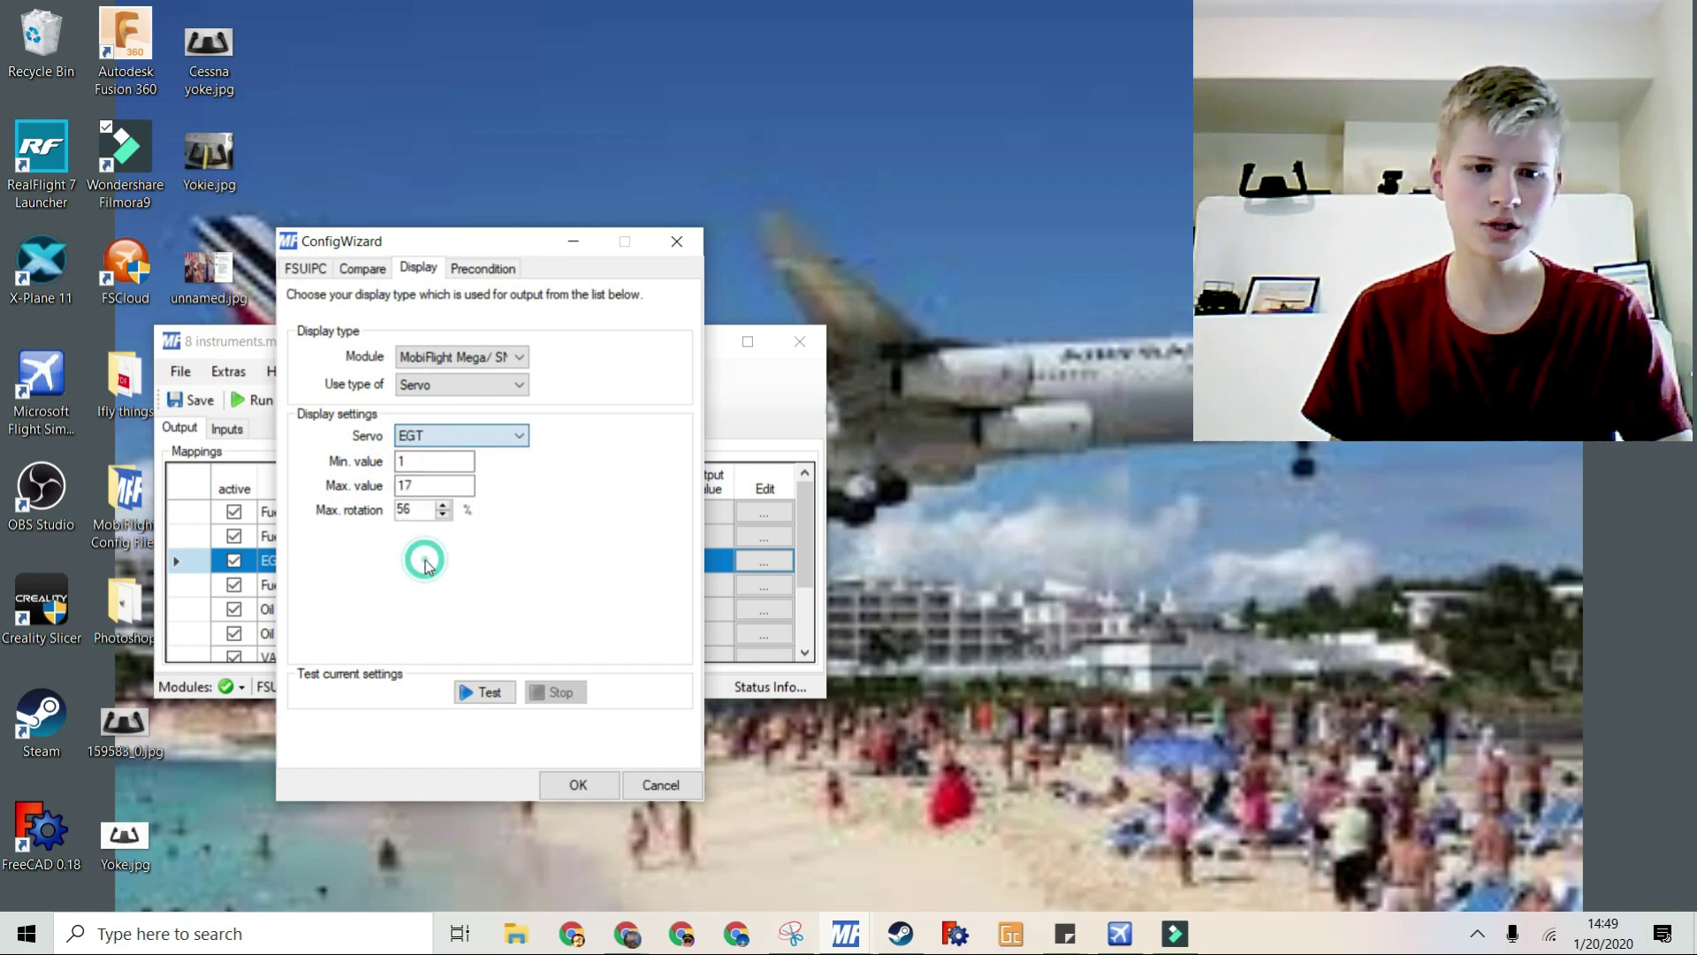
{"action": "left_click", "coordinate": [421, 462]}
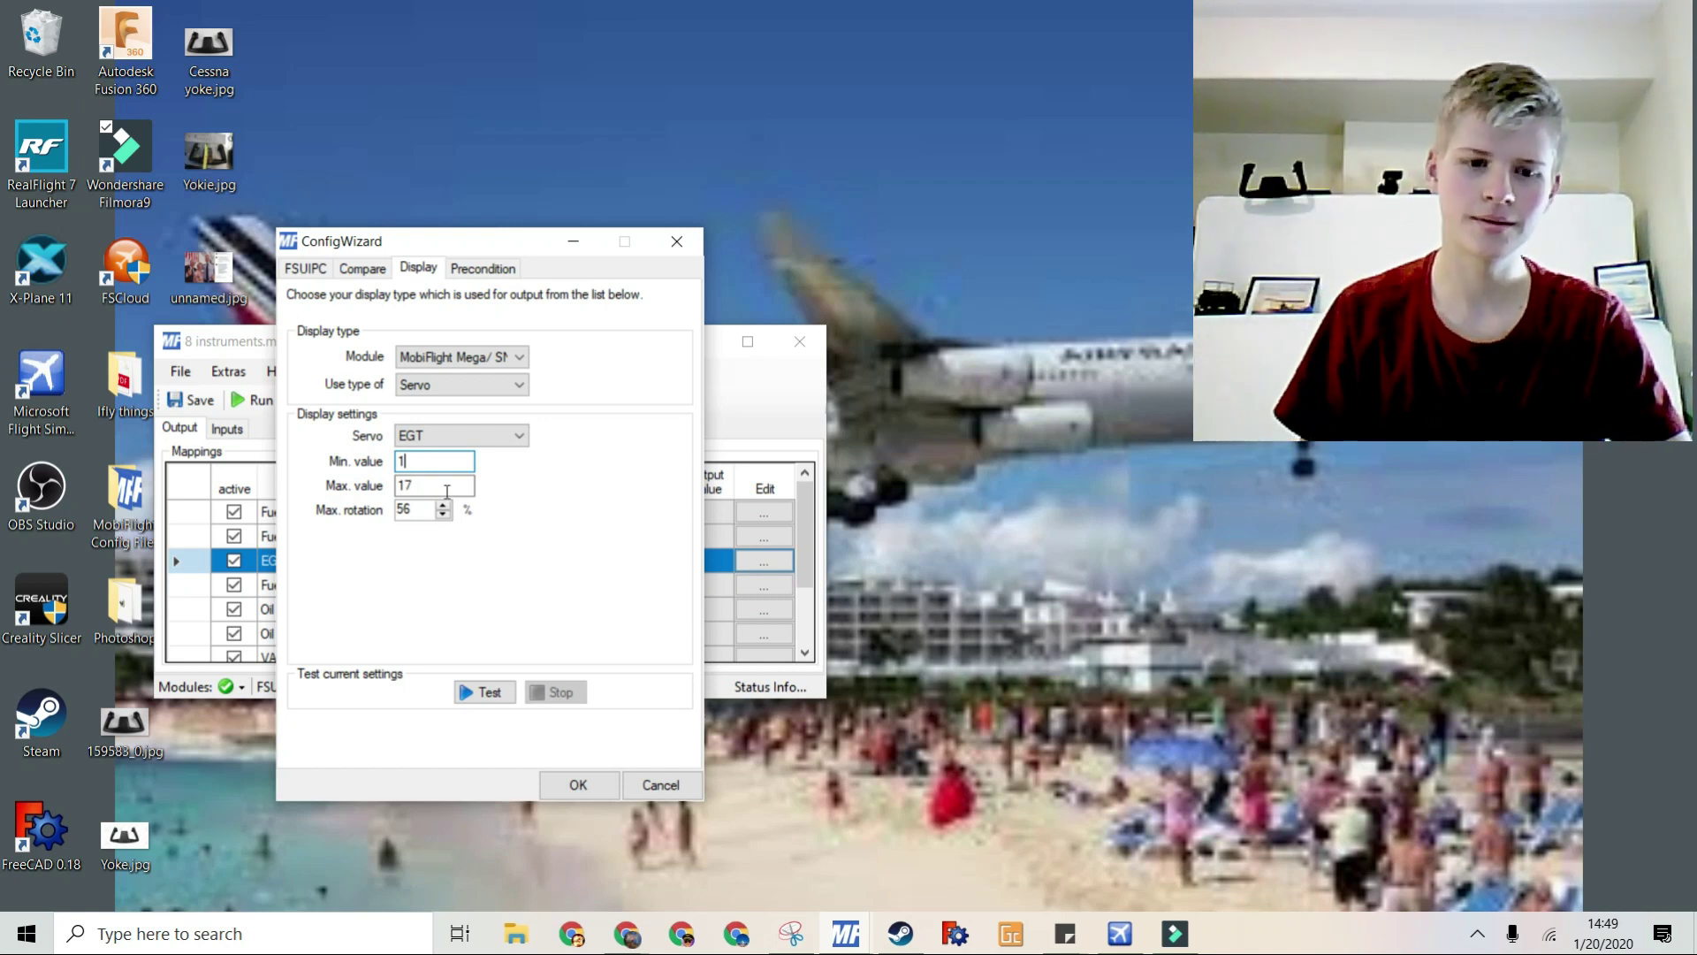
{"action": "key", "text": "Return"}
{"action": "left_click", "coordinate": [334, 586]}
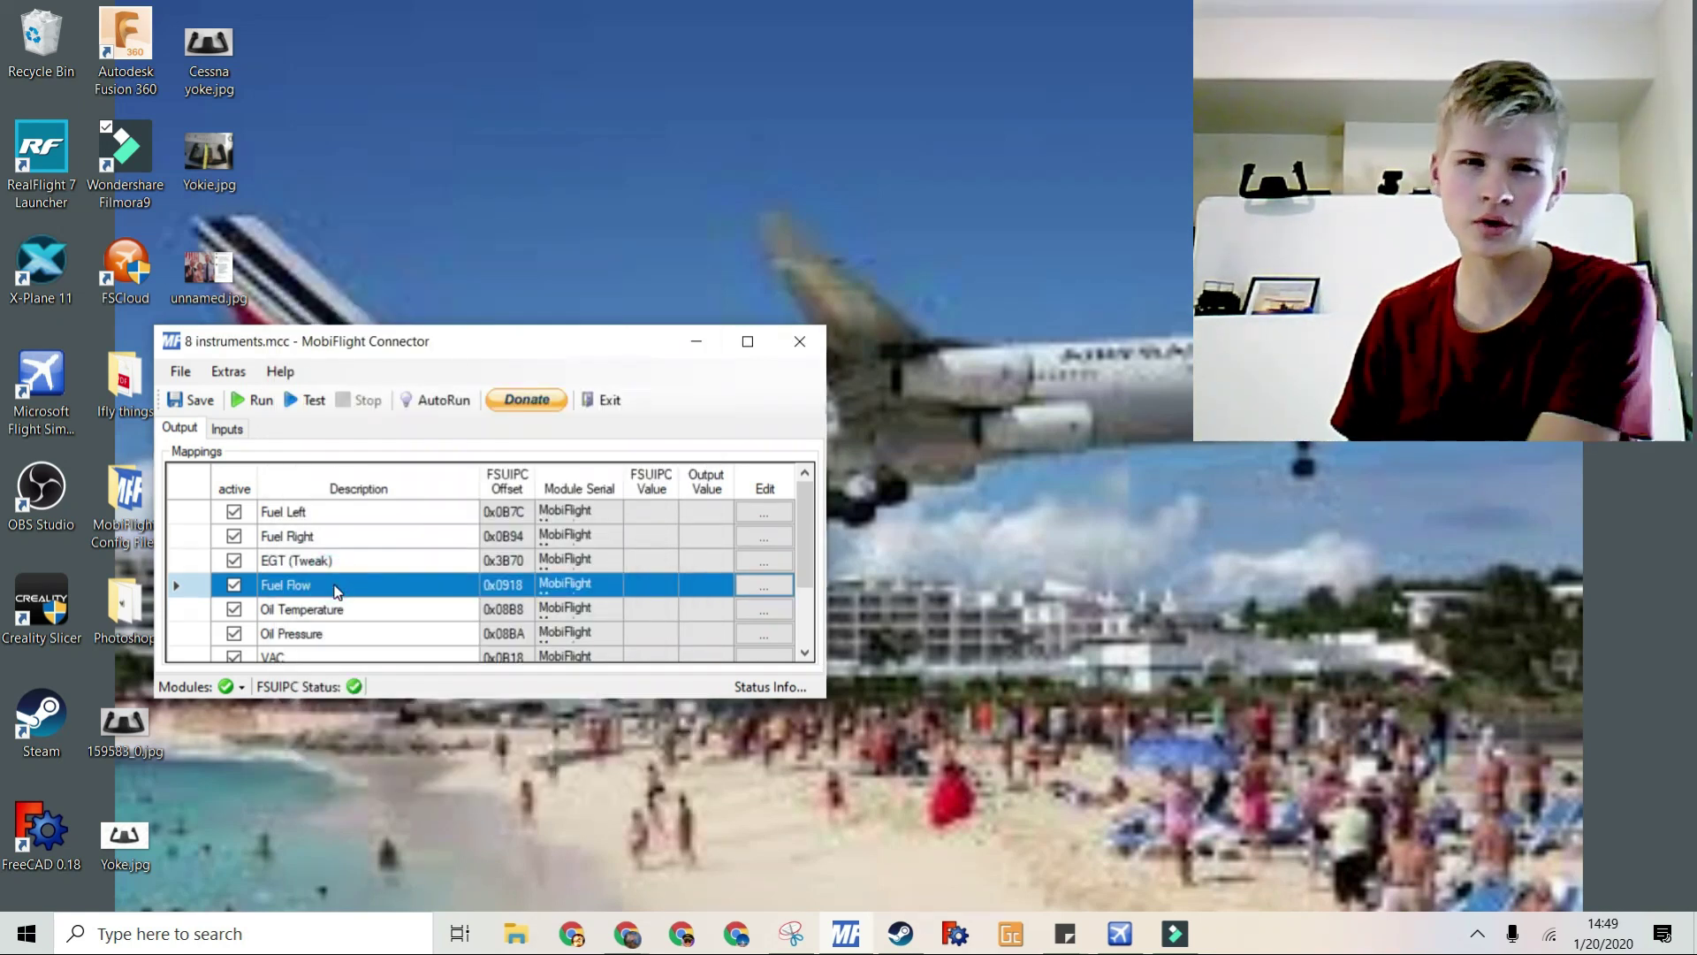
- Open the Fuel Flow mapping and review its ENG1 Fuel Flow PPH preset and $/6 transform
{"action": "double_click", "coordinate": [389, 578]}
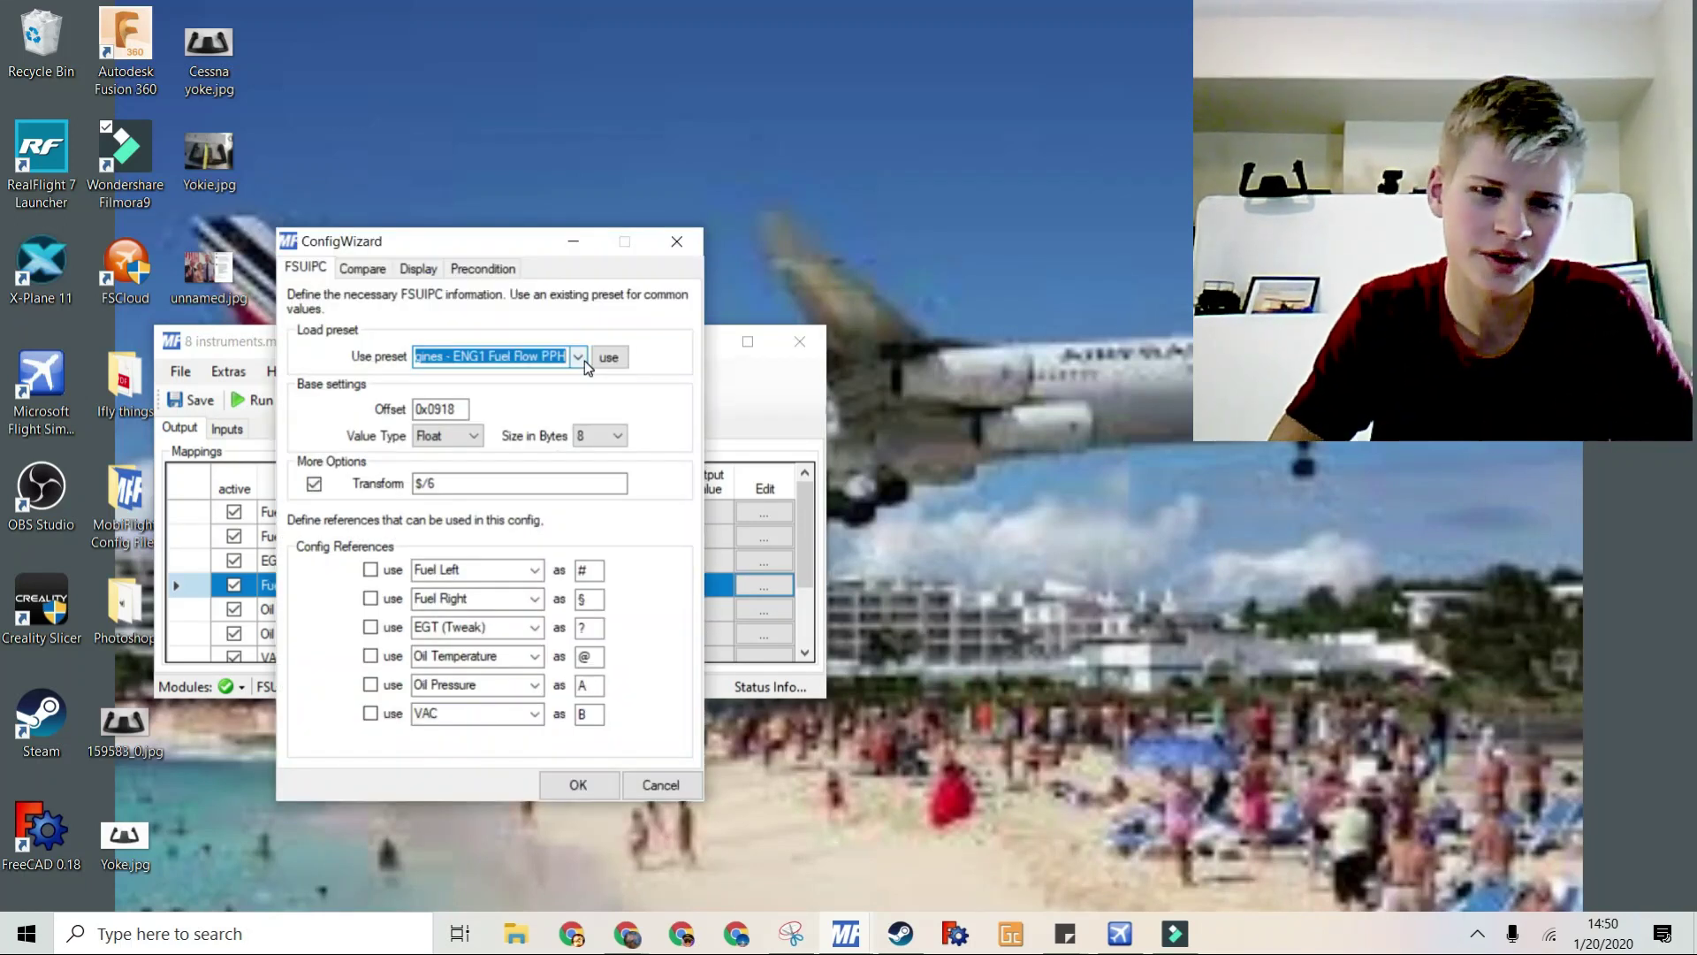
{"action": "left_click", "coordinate": [582, 358]}
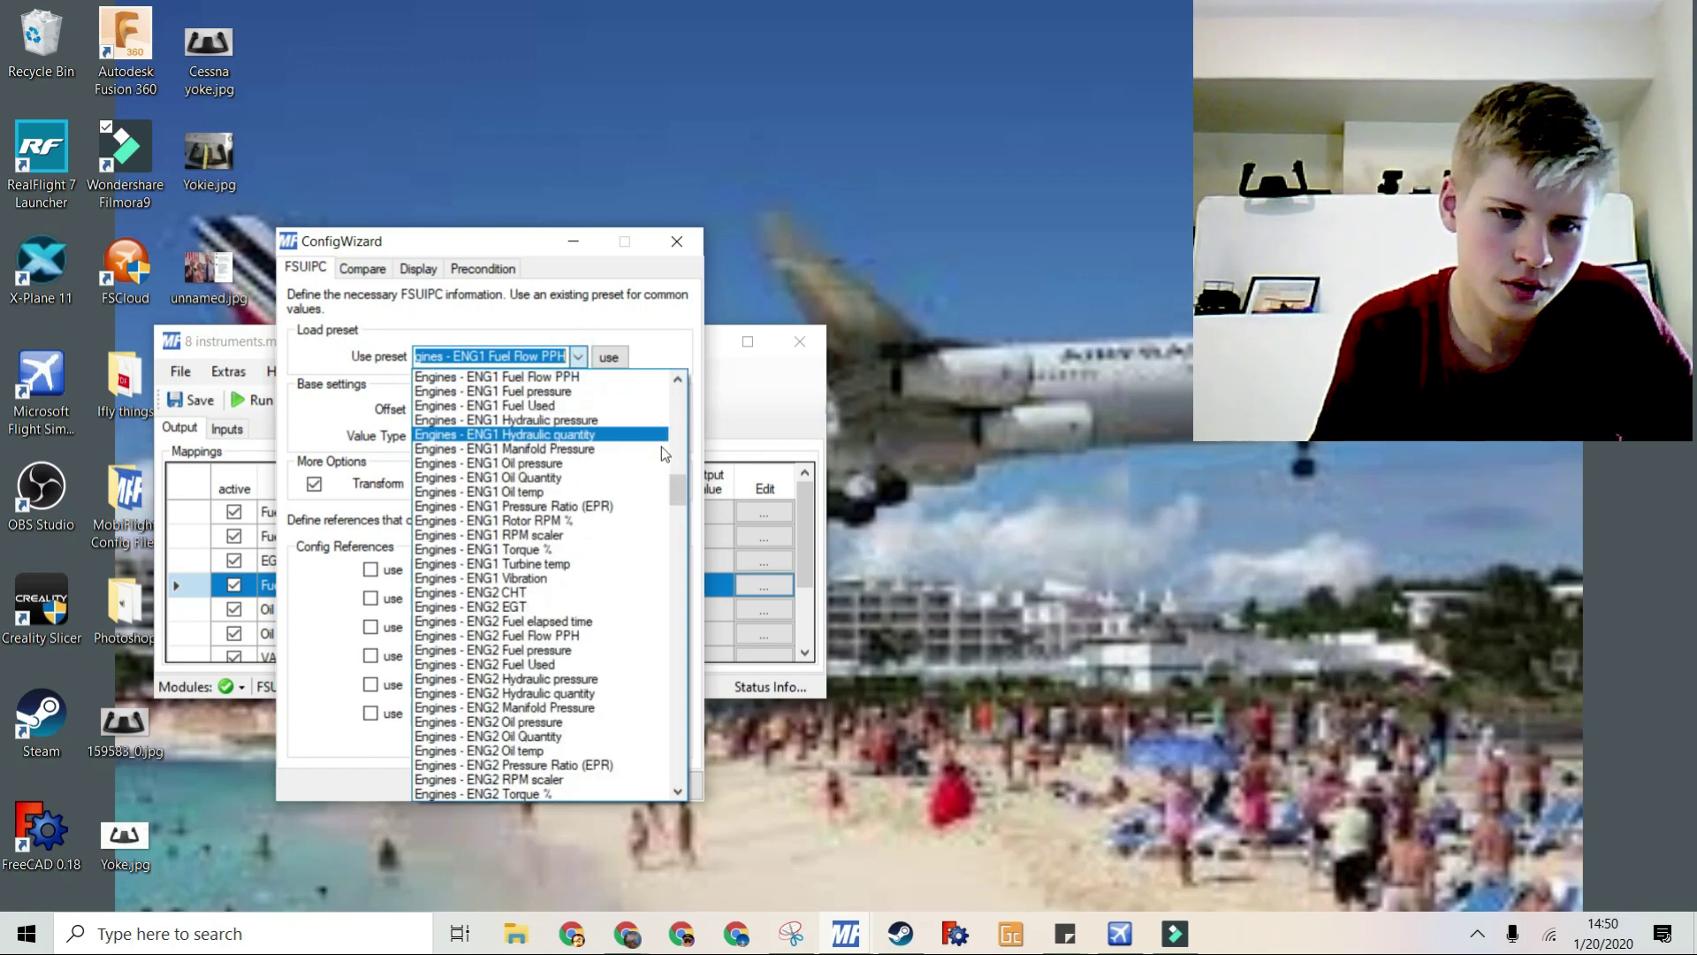
{"action": "mouse_move", "coordinate": [682, 490]}
{"action": "left_mouse_down"}
{"action": "mouse_move", "coordinate": [681, 407]}
{"action": "mouse_move", "coordinate": [686, 500]}
{"action": "mouse_move", "coordinate": [687, 480]}
{"action": "left_mouse_up"}
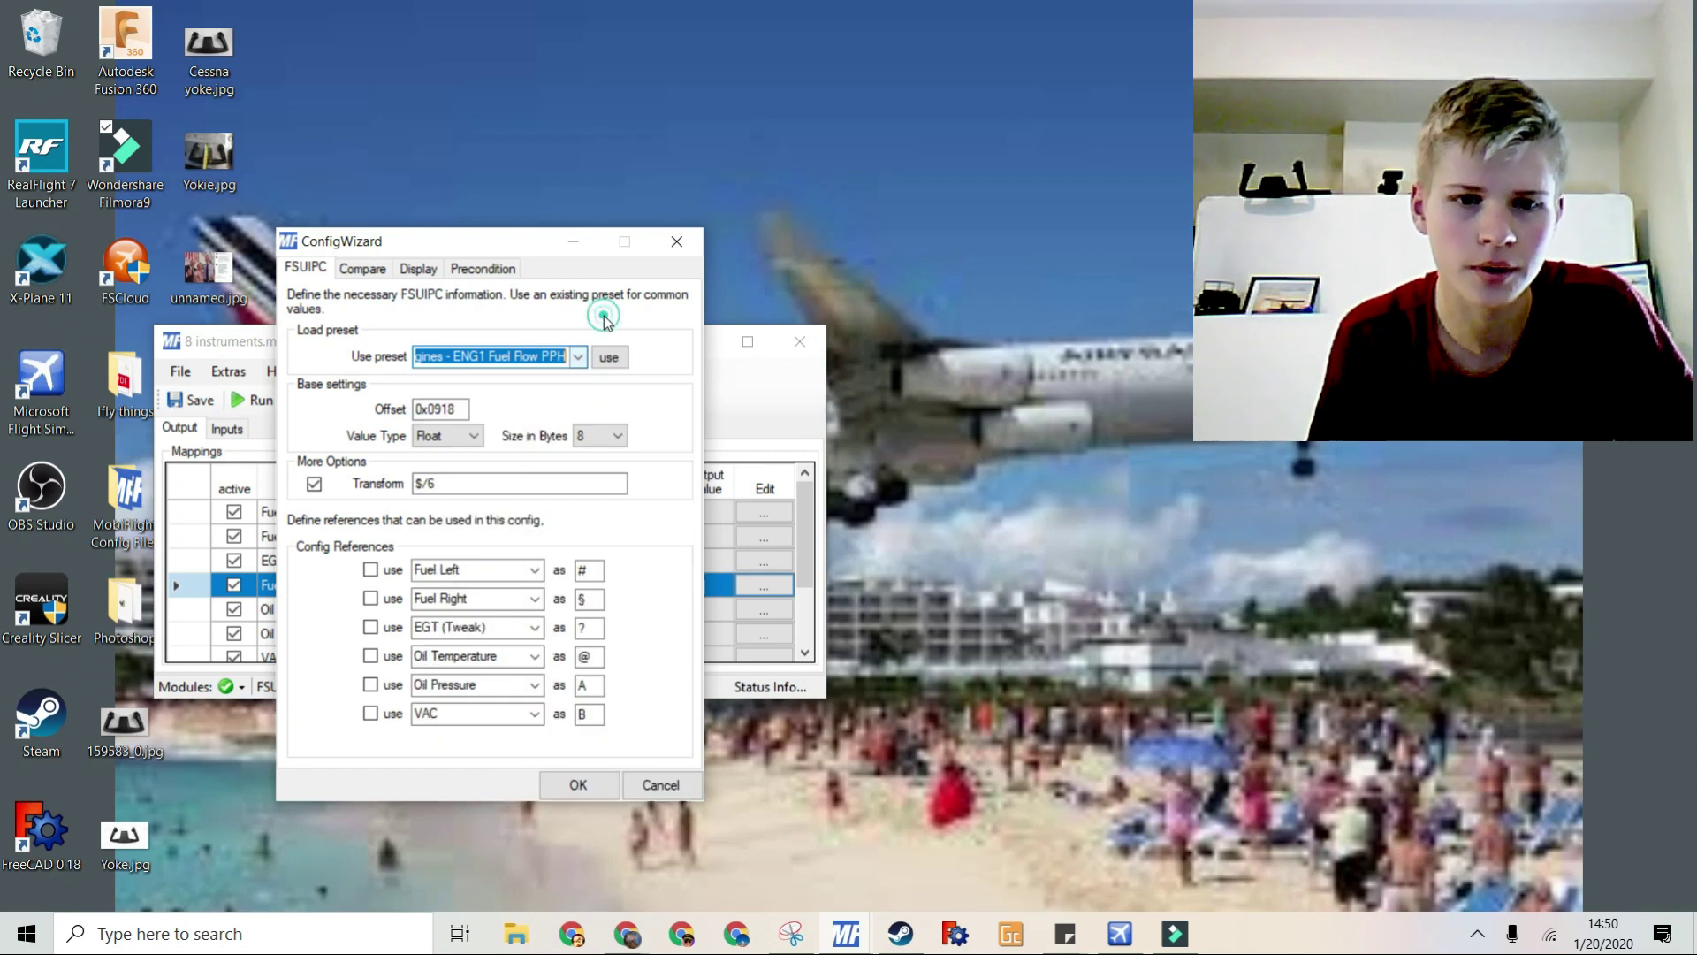
{"action": "left_click", "coordinate": [433, 483]}
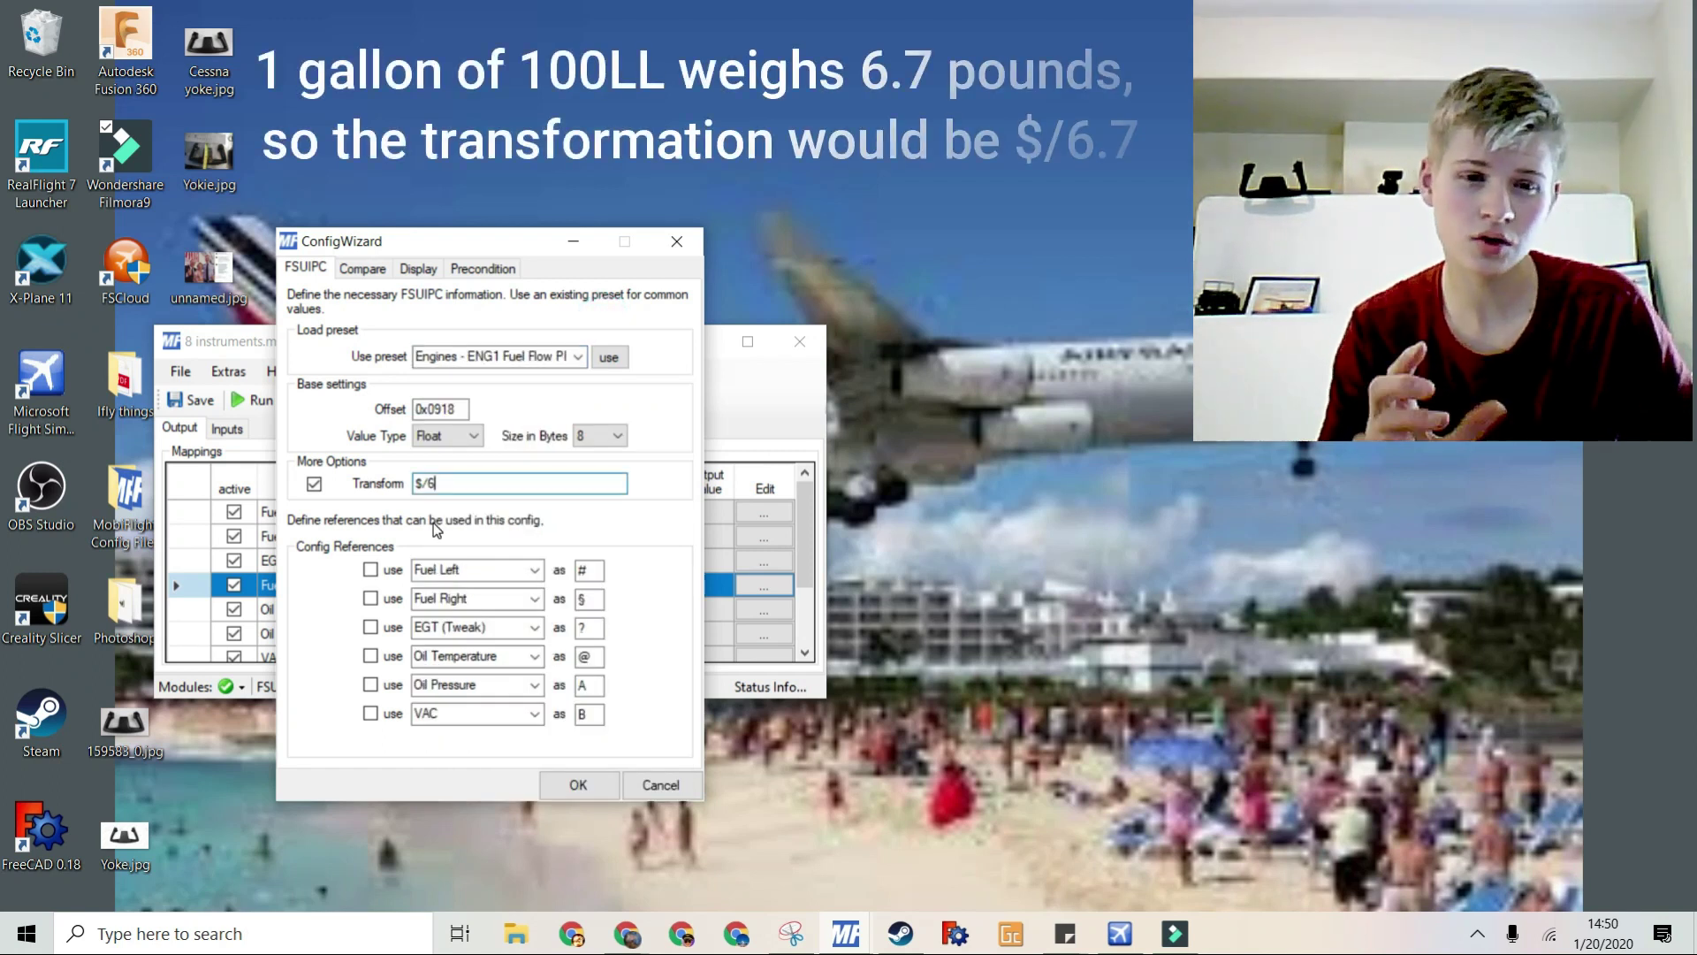
{"action": "double_click", "coordinate": [417, 484]}
{"action": "left_click", "coordinate": [446, 484]}
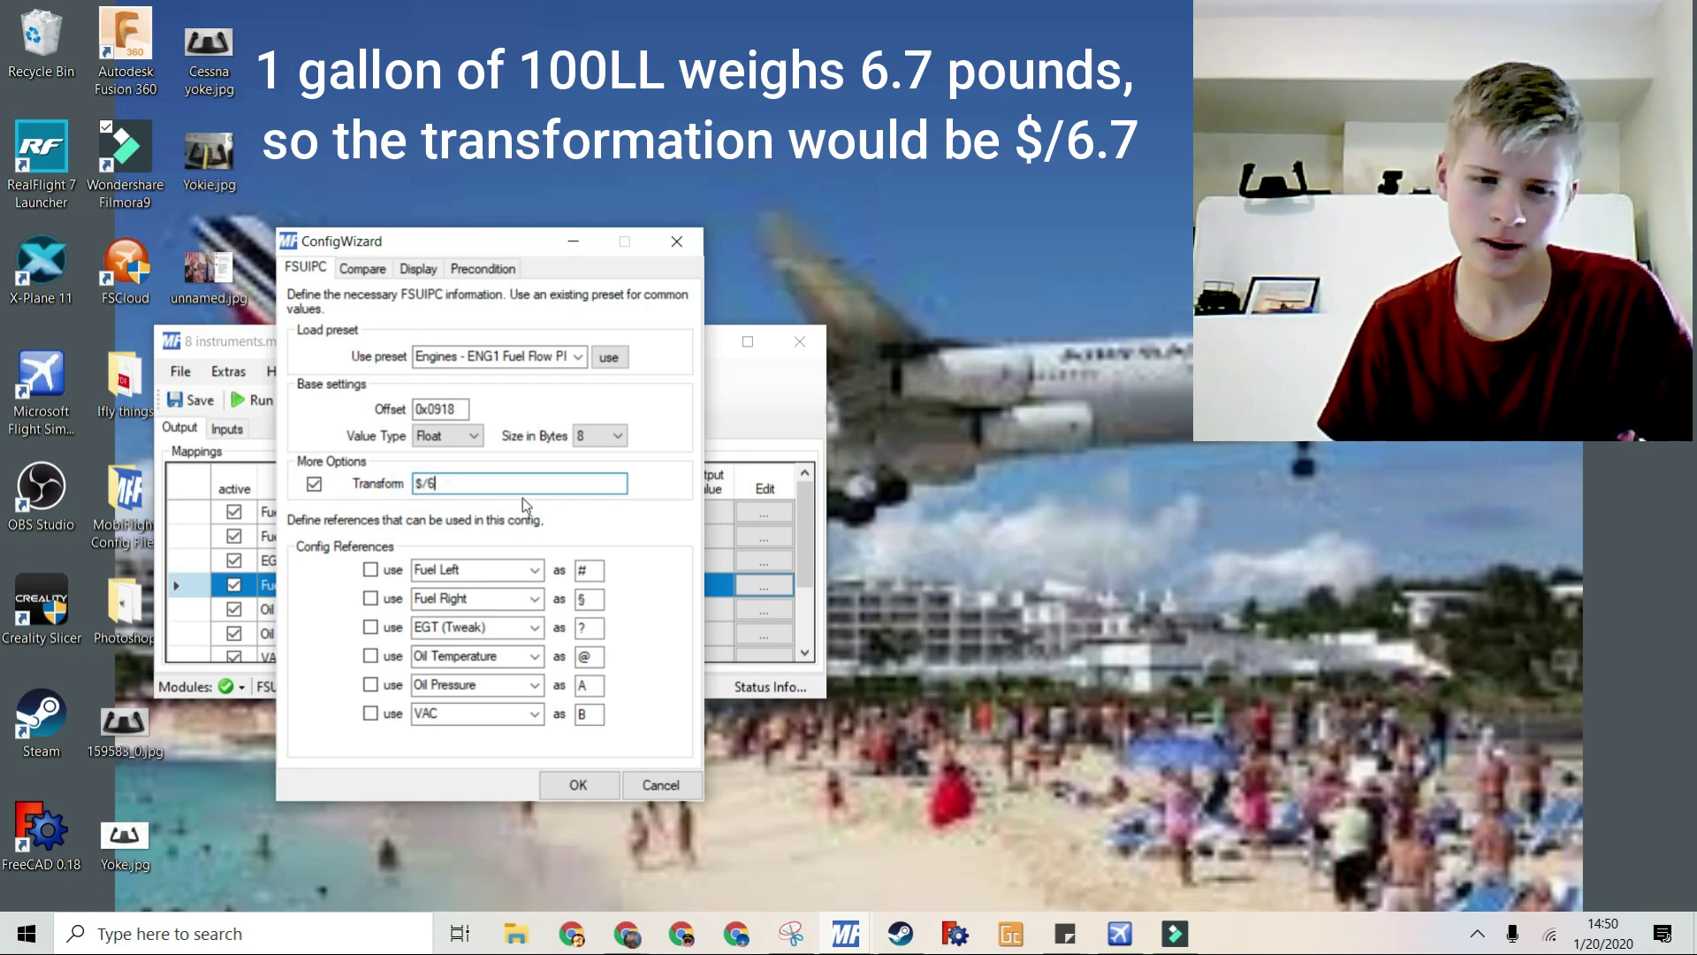
{"action": "double_click", "coordinate": [423, 483]}
{"action": "left_click", "coordinate": [442, 483]}
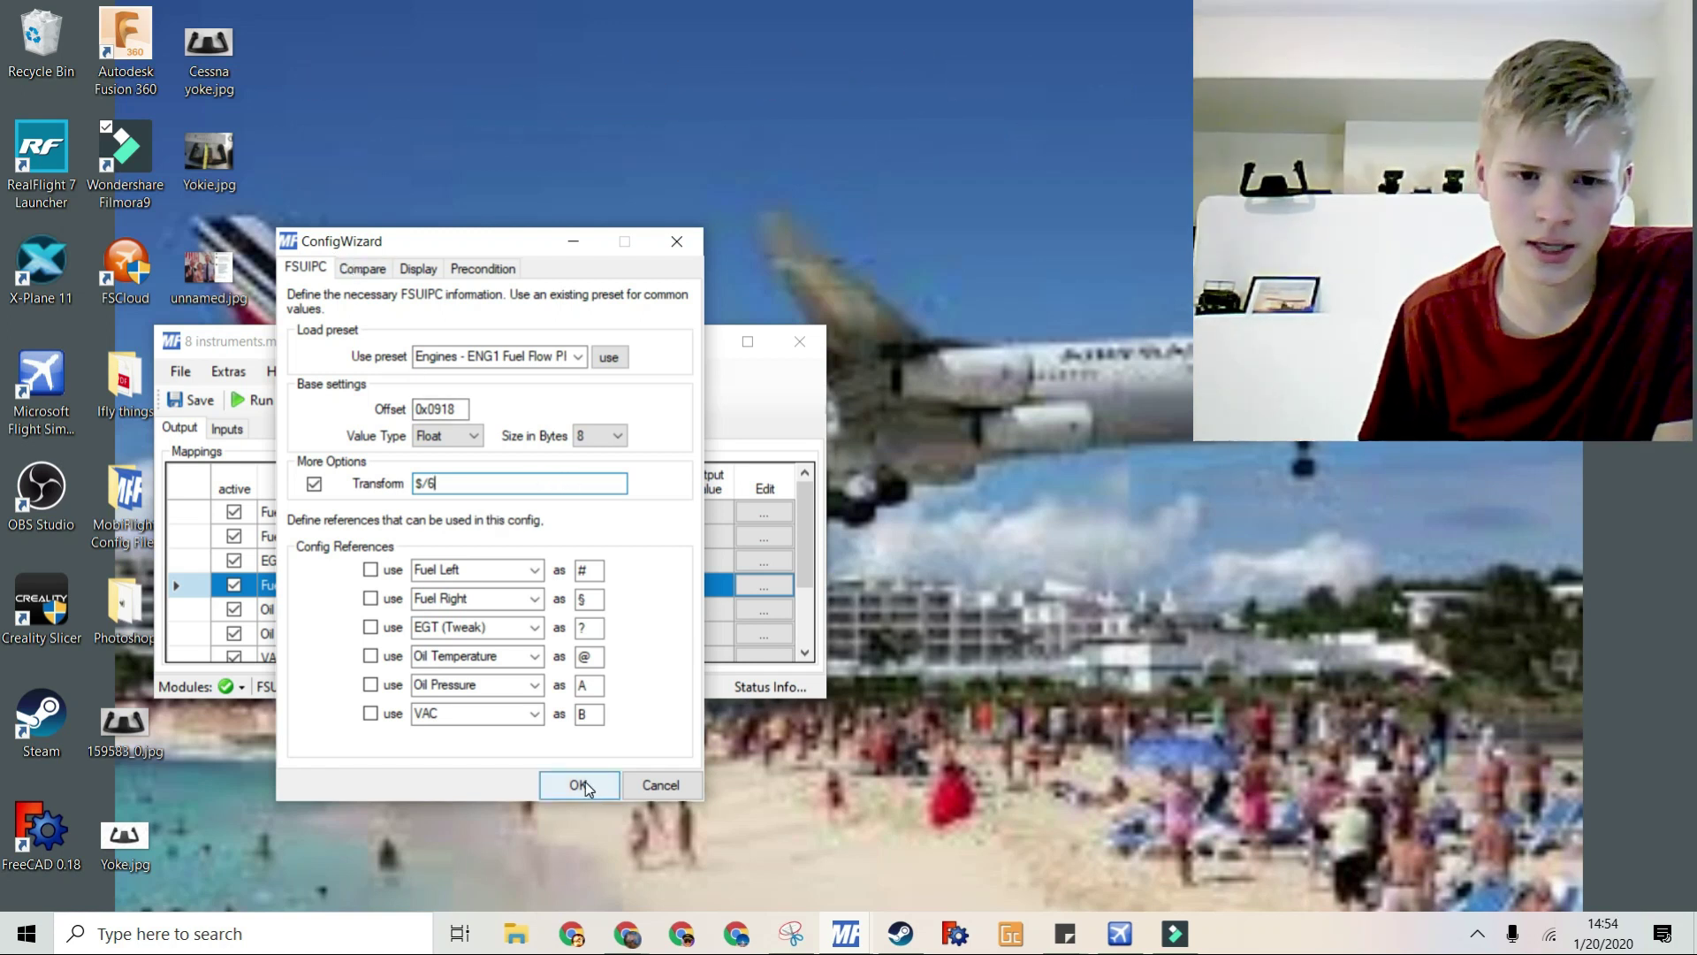
- Review the Fuel Flow interpolation rows mapping 0 to 19, 5, and 19 to 0
{"action": "left_click", "coordinate": [372, 270]}
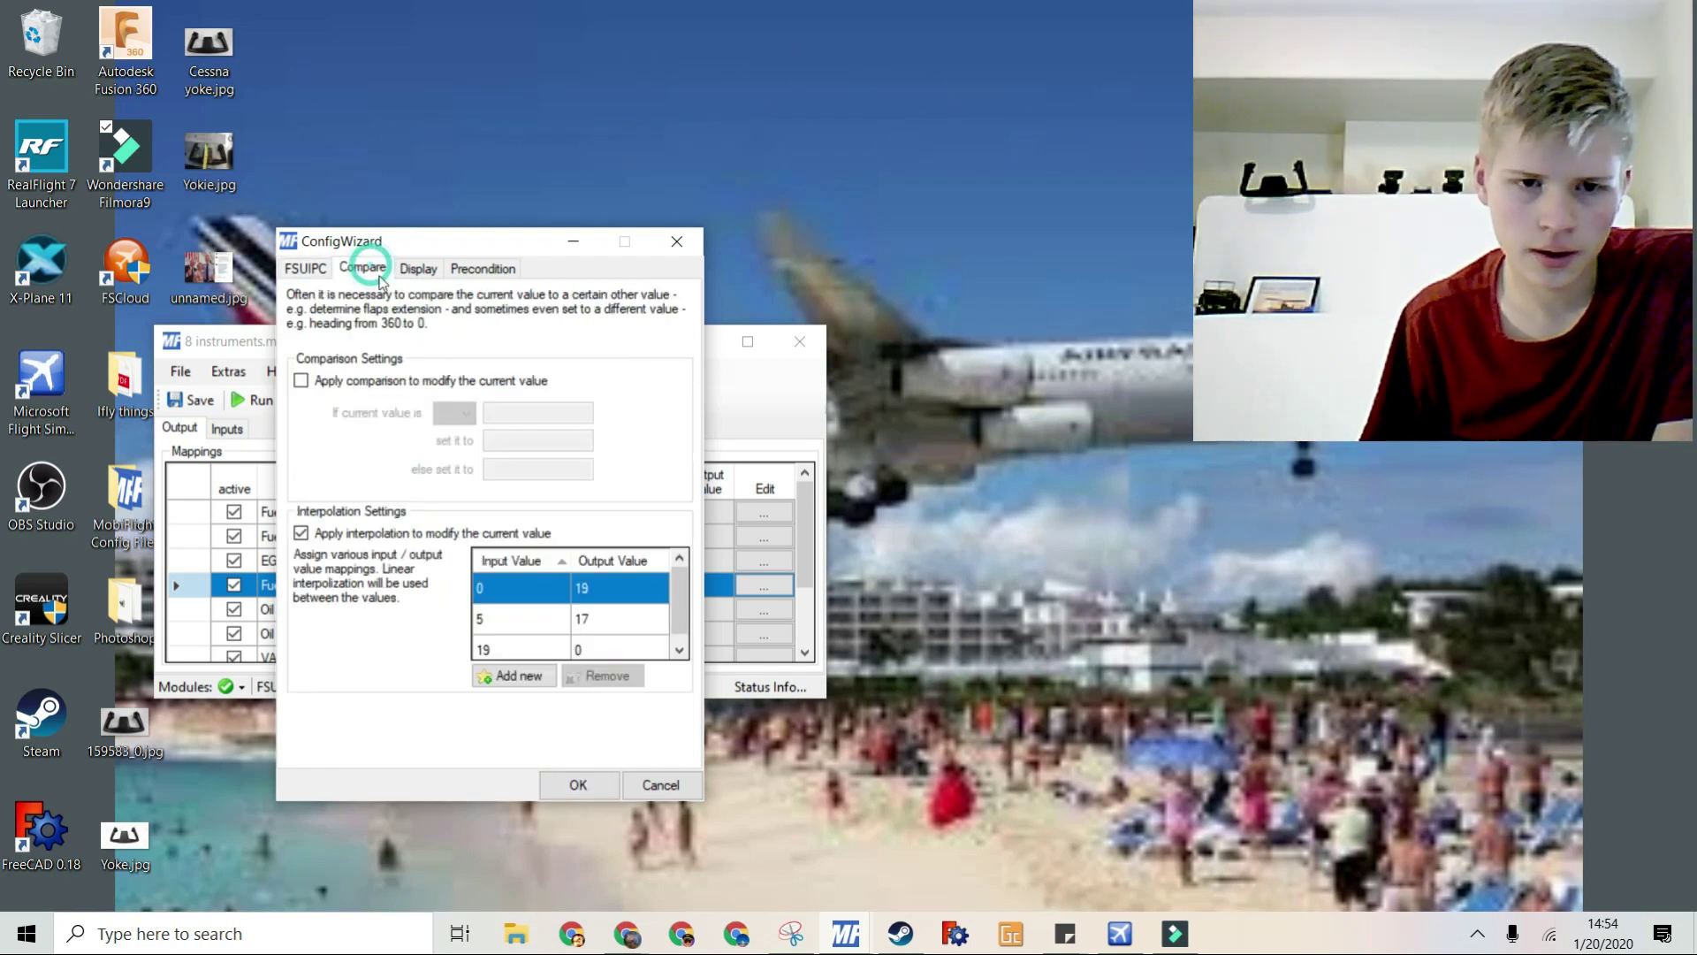
{"action": "left_click", "coordinate": [511, 587]}
{"action": "left_click", "coordinate": [578, 594]}
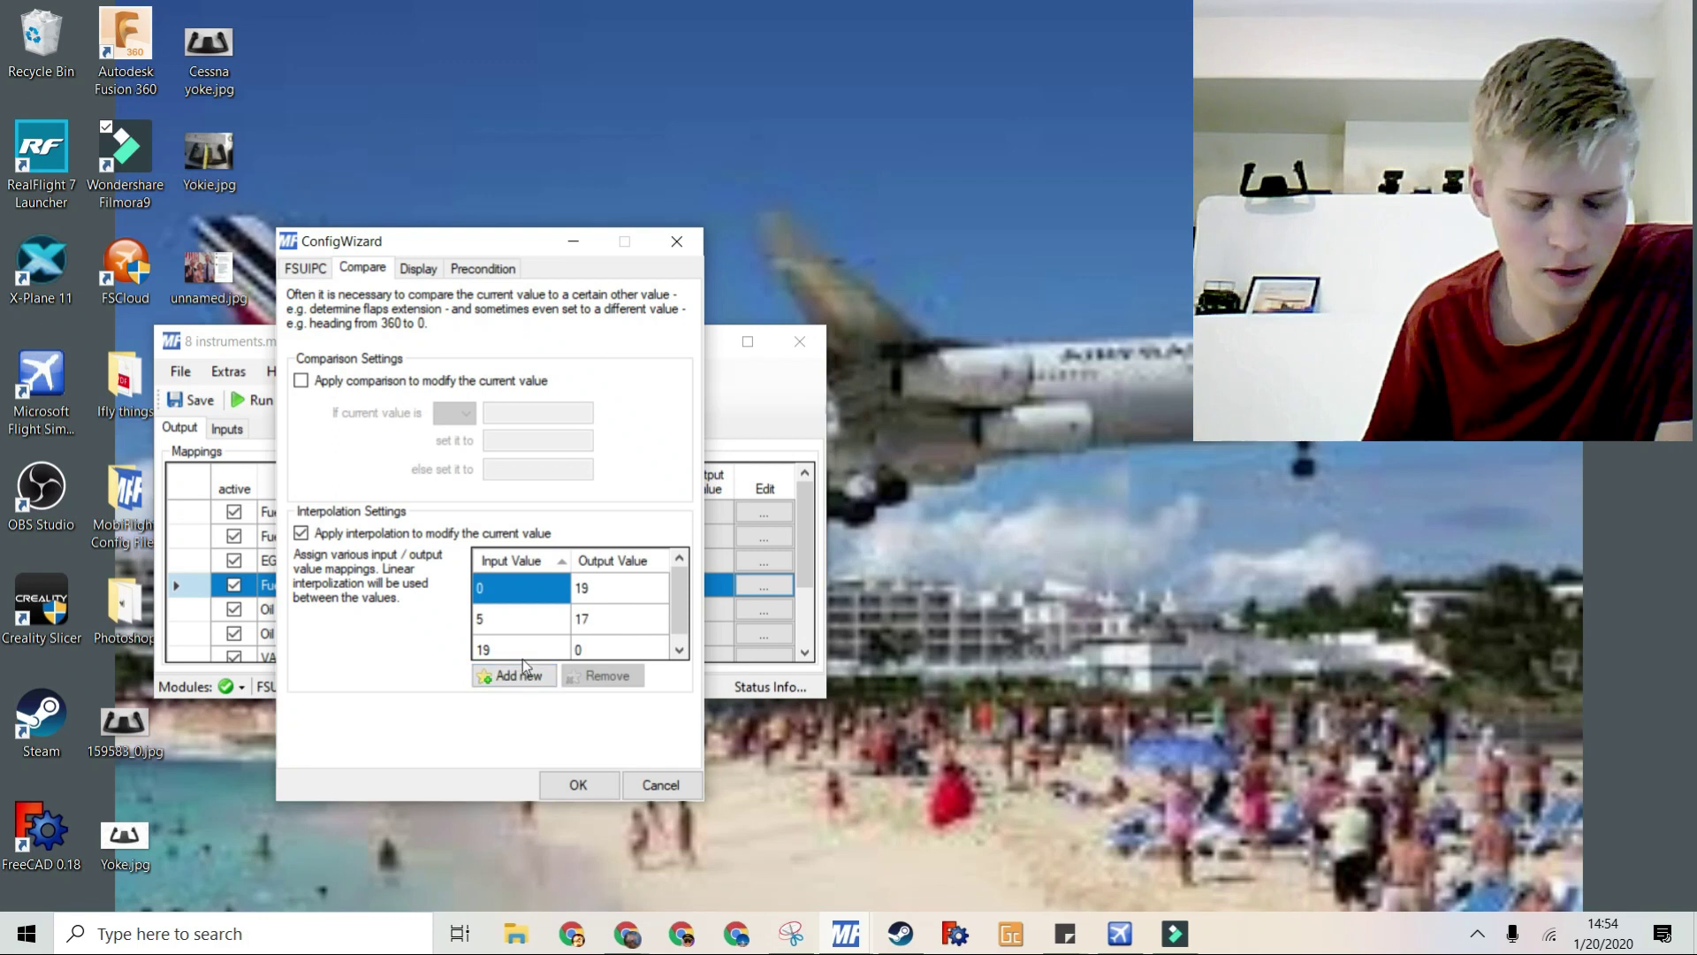
{"action": "left_click", "coordinate": [564, 598]}
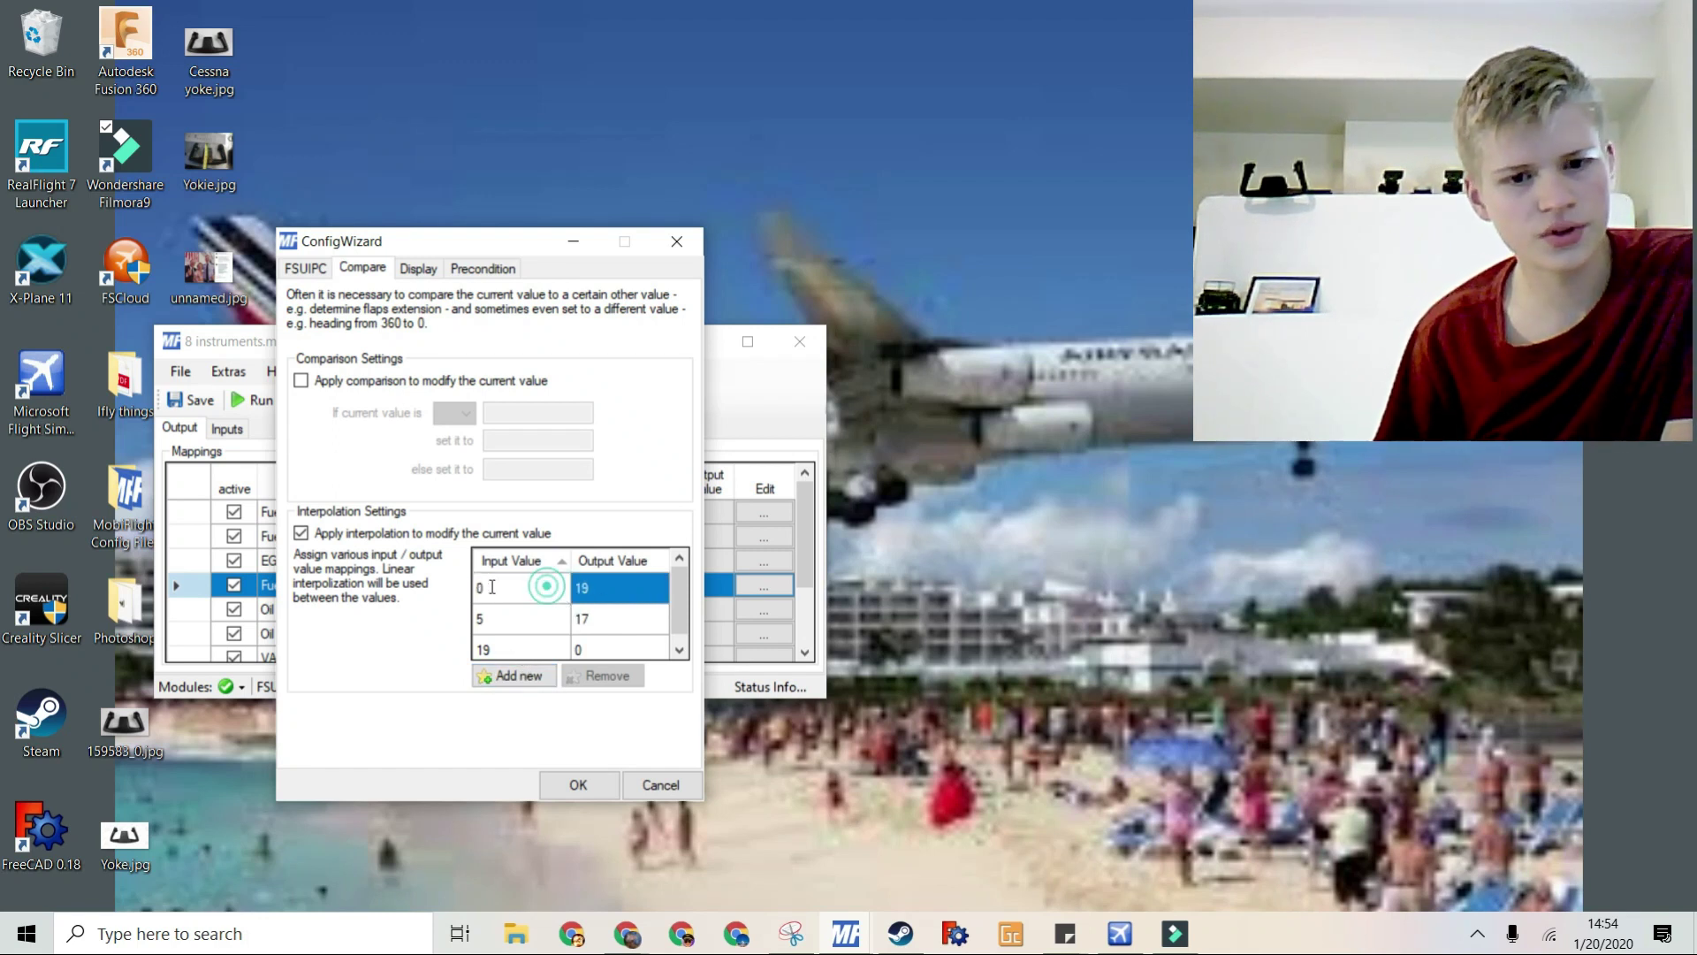
{"action": "left_click_drag", "start_coordinate": [546, 587], "coordinate": [486, 587]}
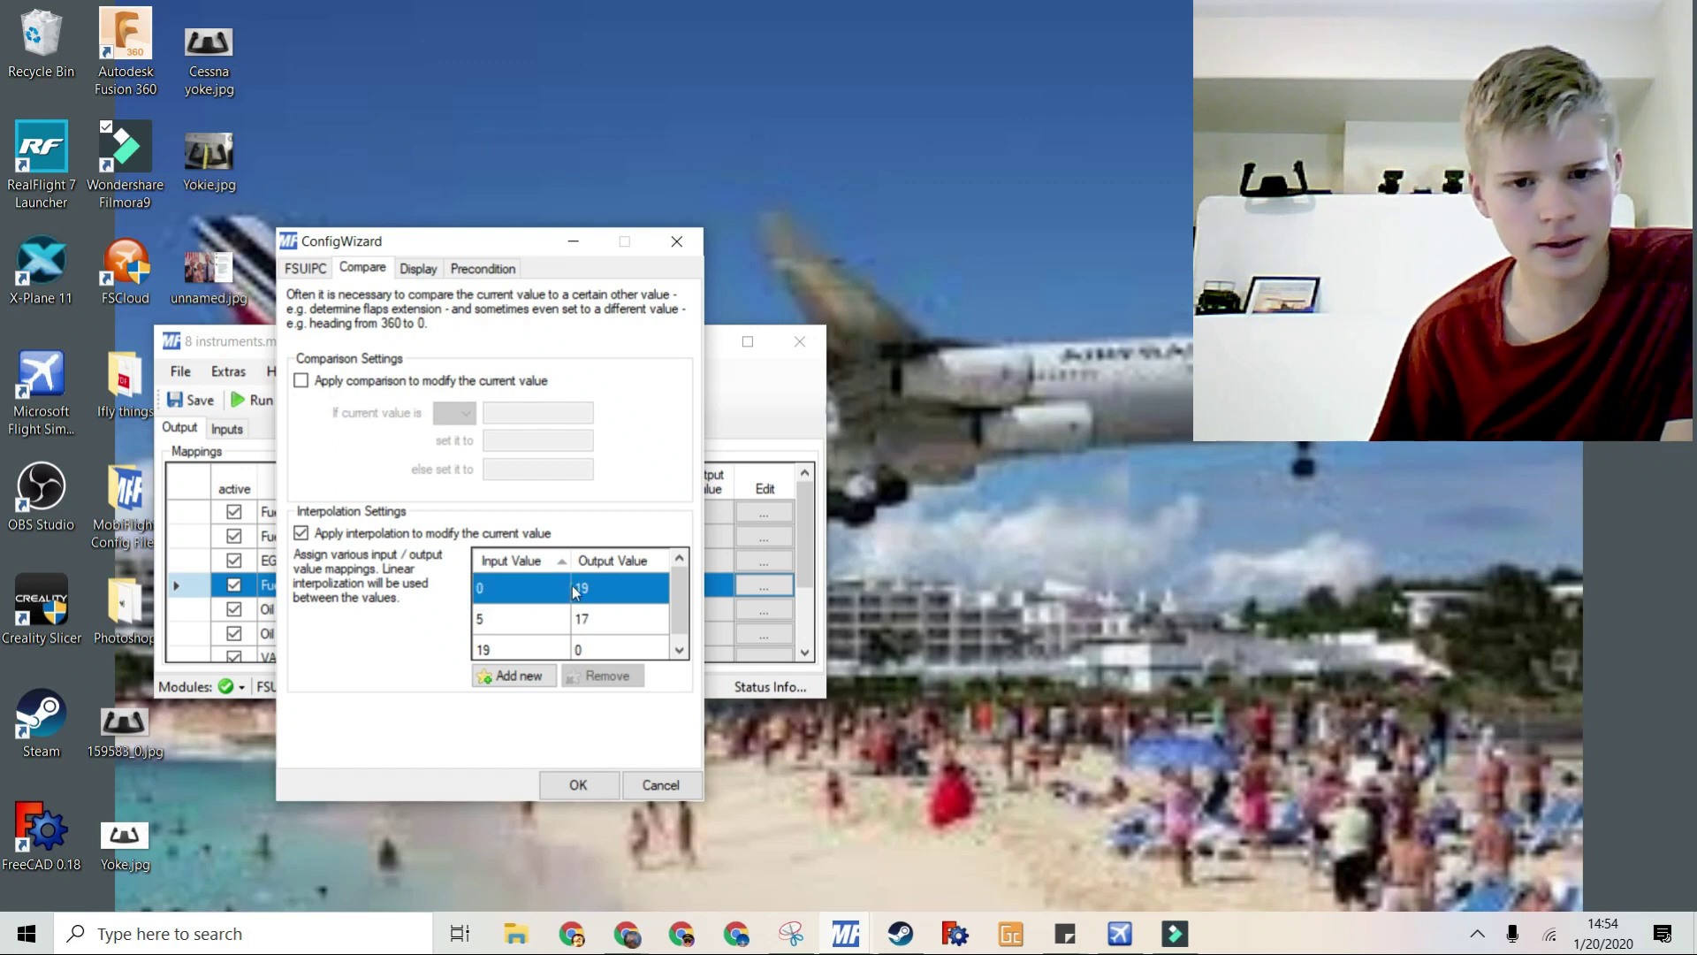
{"action": "left_click", "coordinate": [487, 648]}
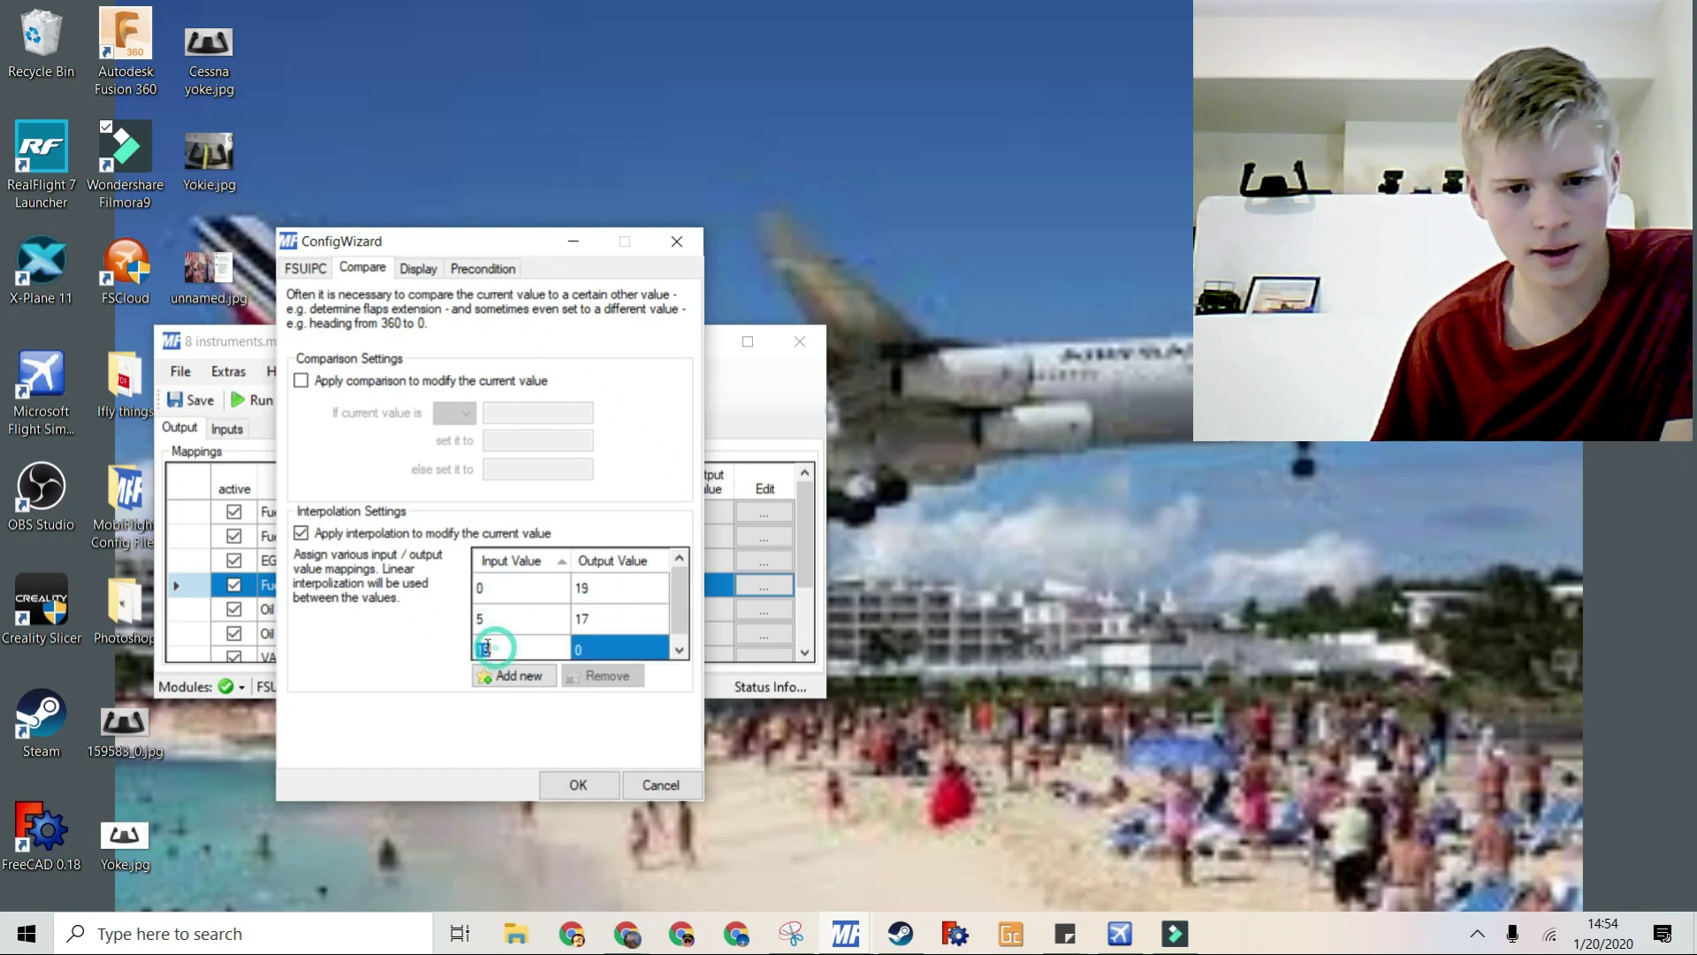
{"action": "left_click", "coordinate": [596, 650]}
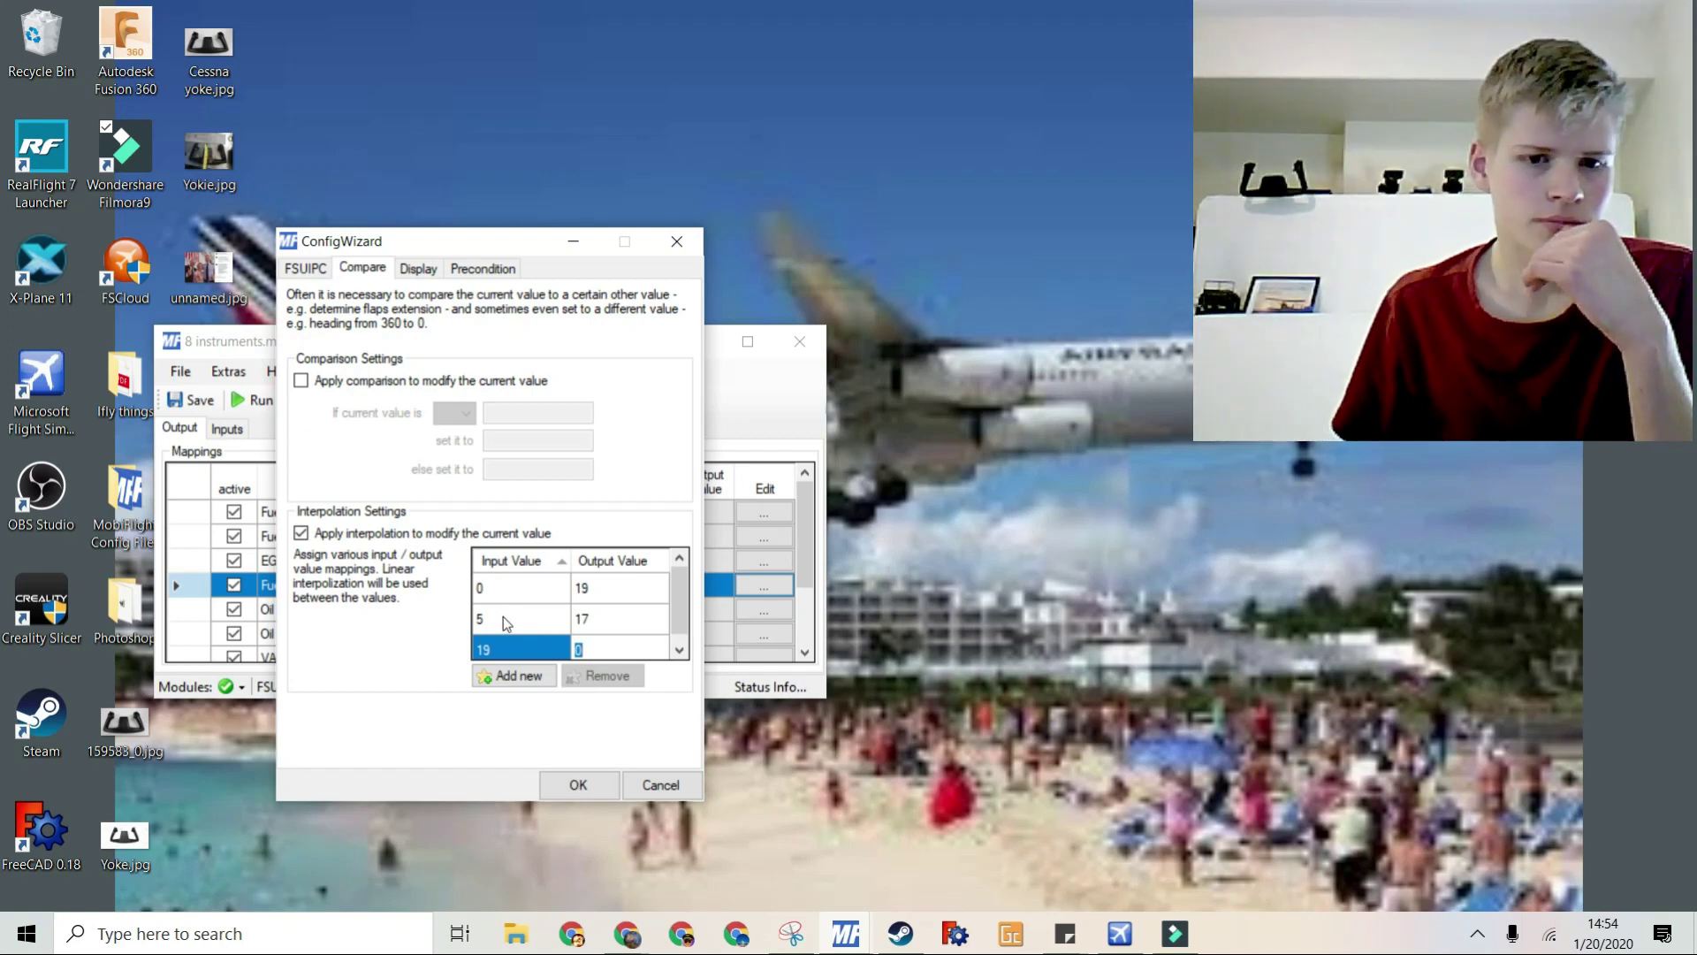
{"action": "left_click", "coordinate": [491, 621]}
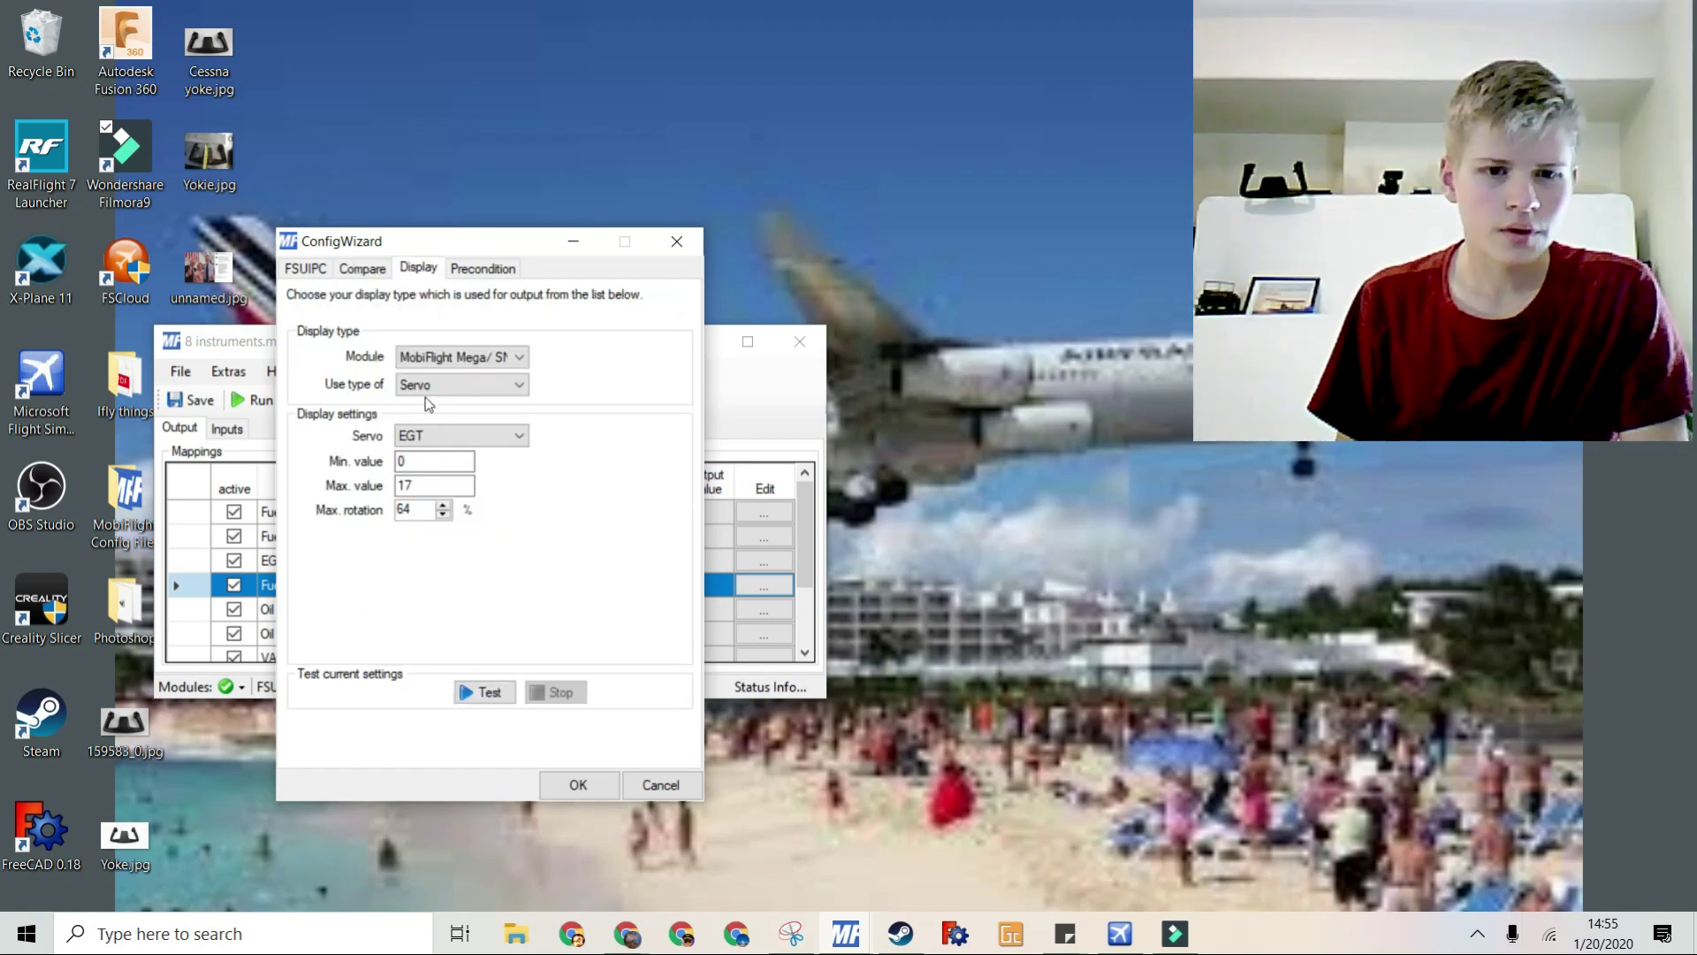
- Assign the Fuel Flow servo with max 19 and 64% rotation, test it, and save
{"action": "left_click", "coordinate": [455, 435]}
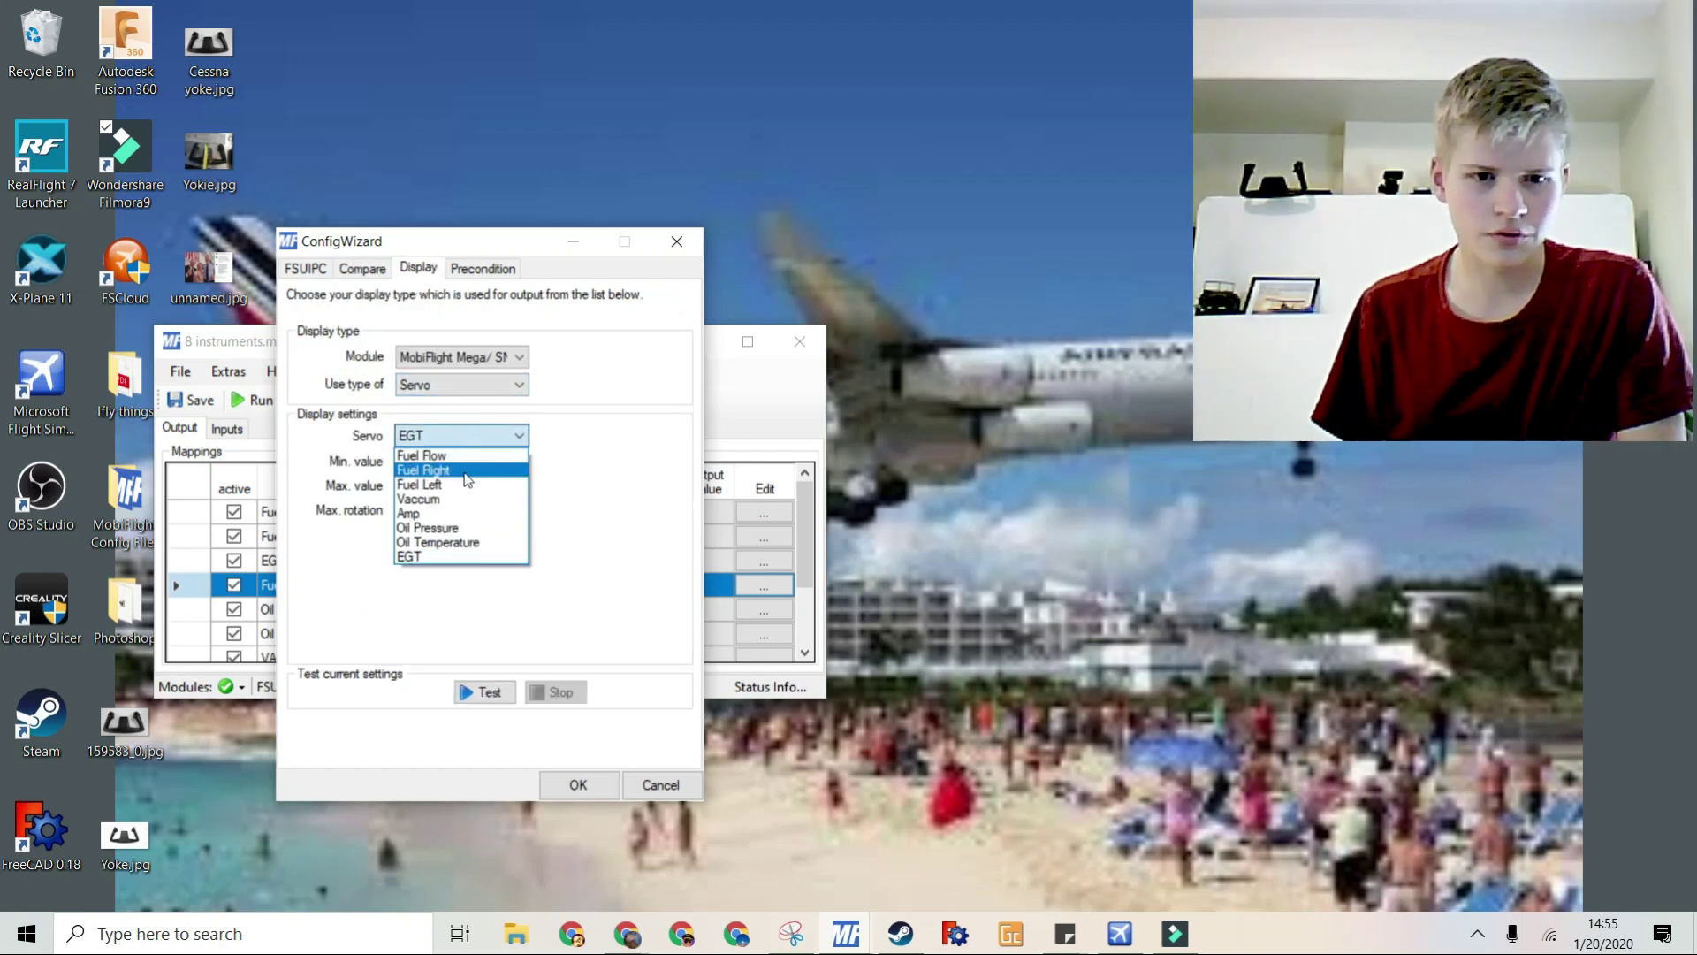
{"action": "left_click", "coordinate": [422, 454]}
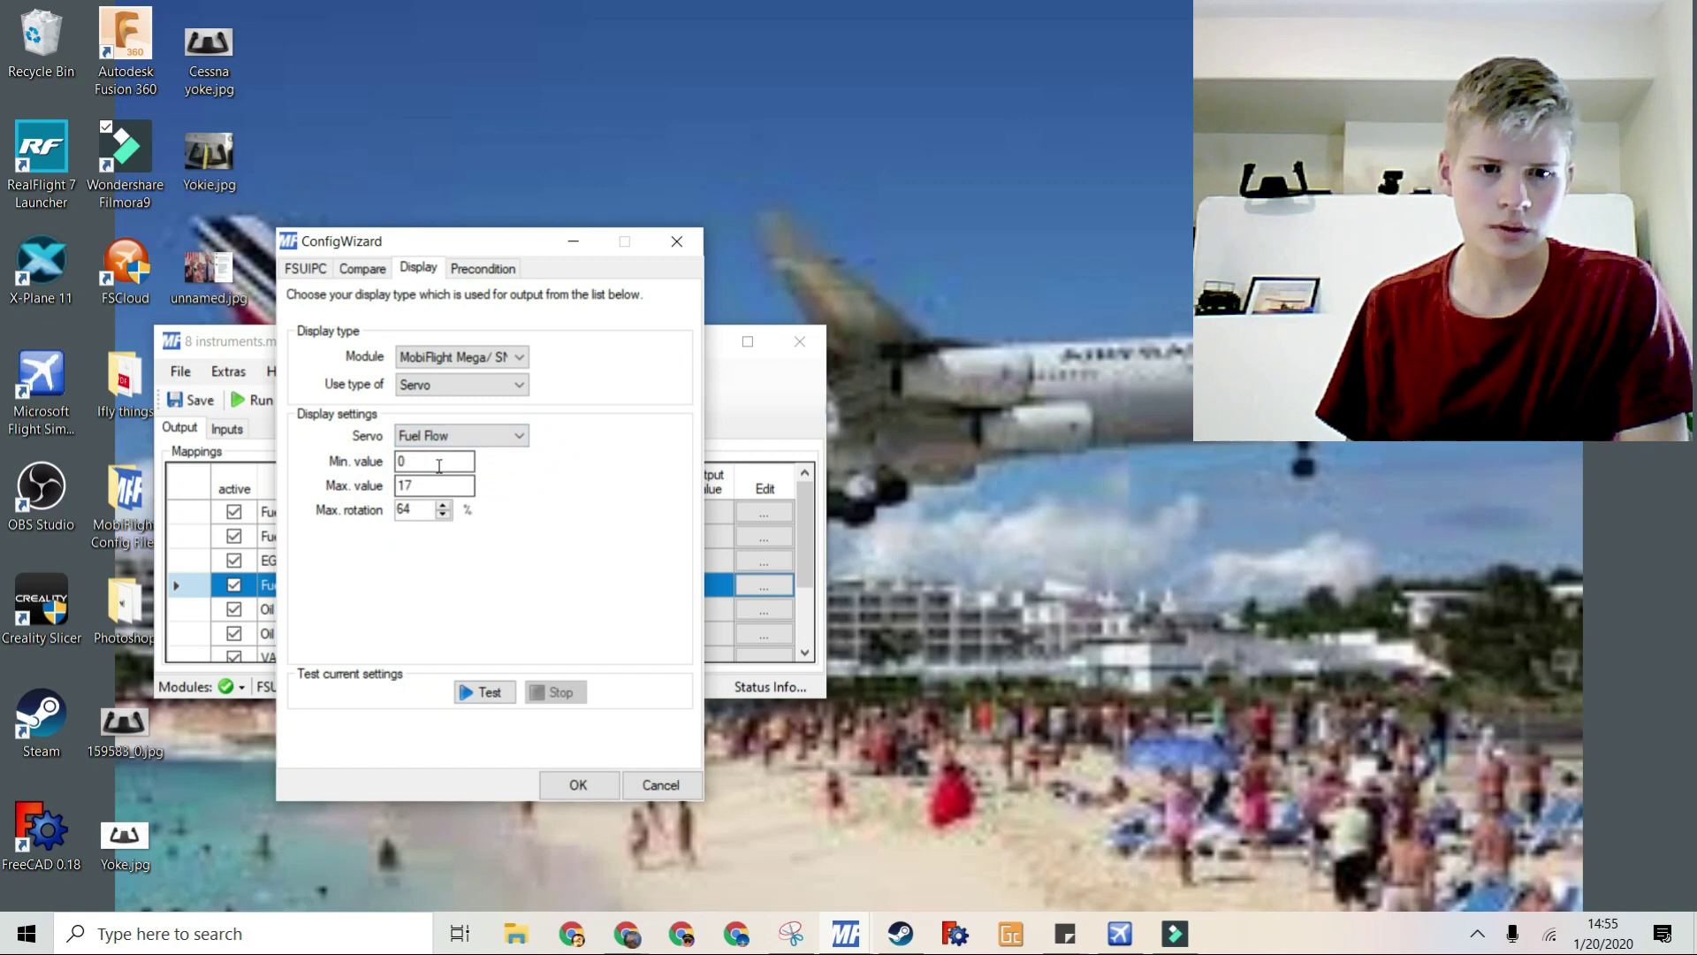
{"action": "double_click", "coordinate": [427, 482]}
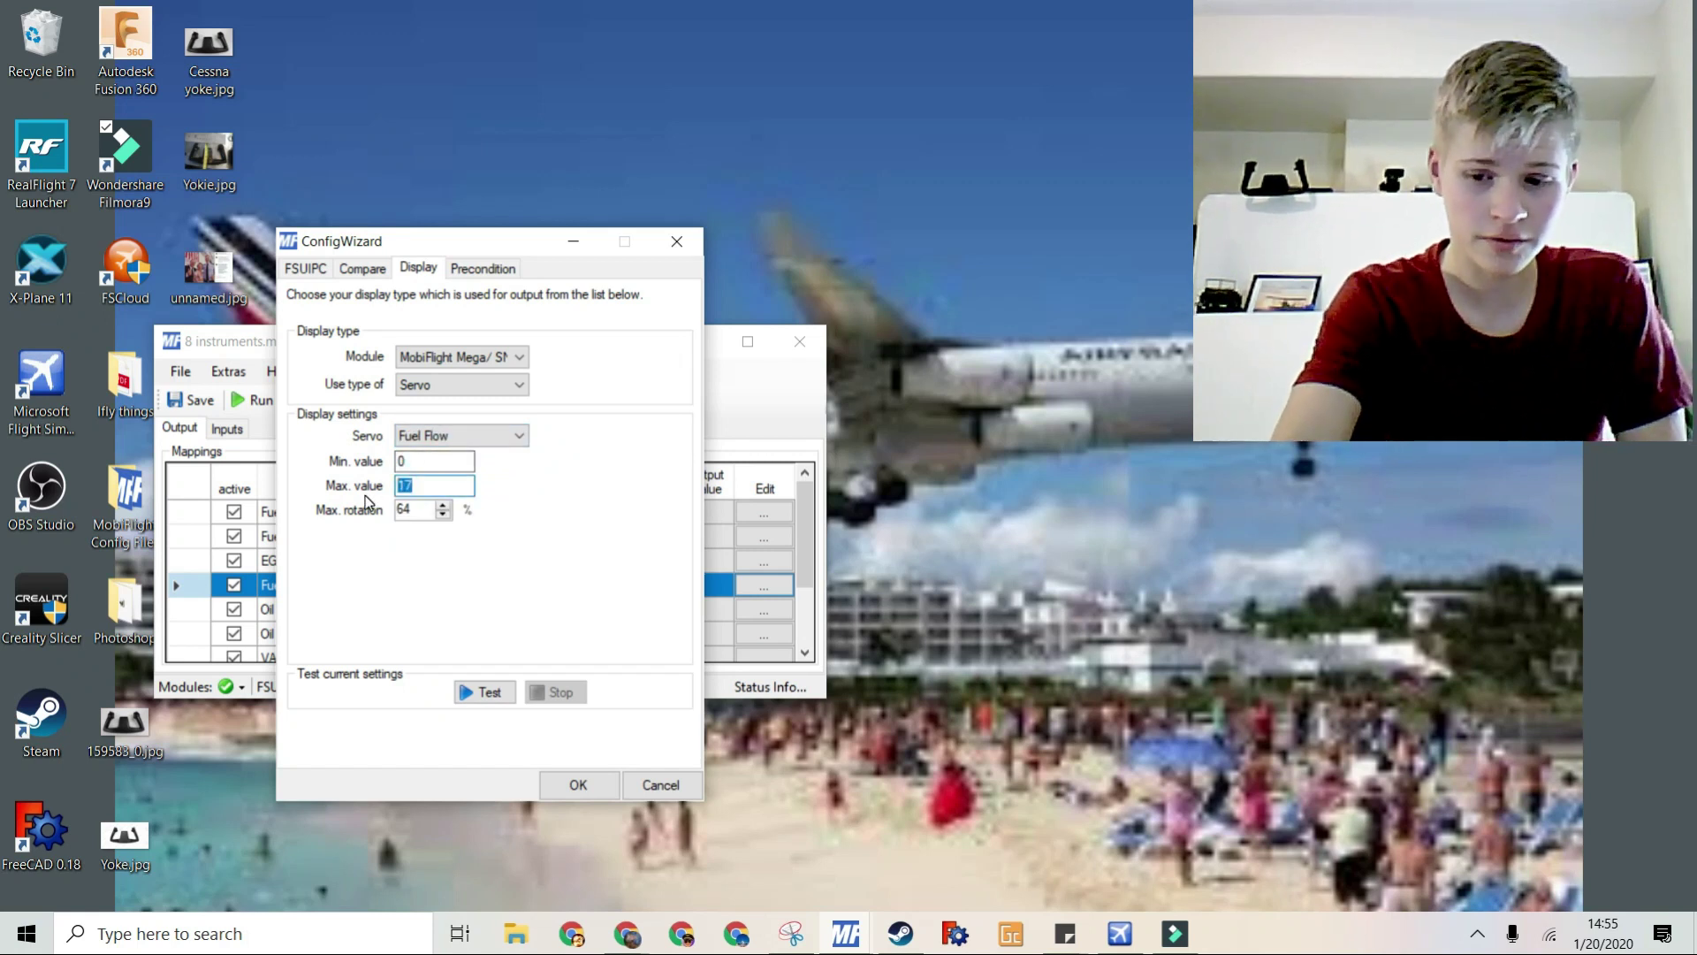
{"action": "type", "text": "19"}
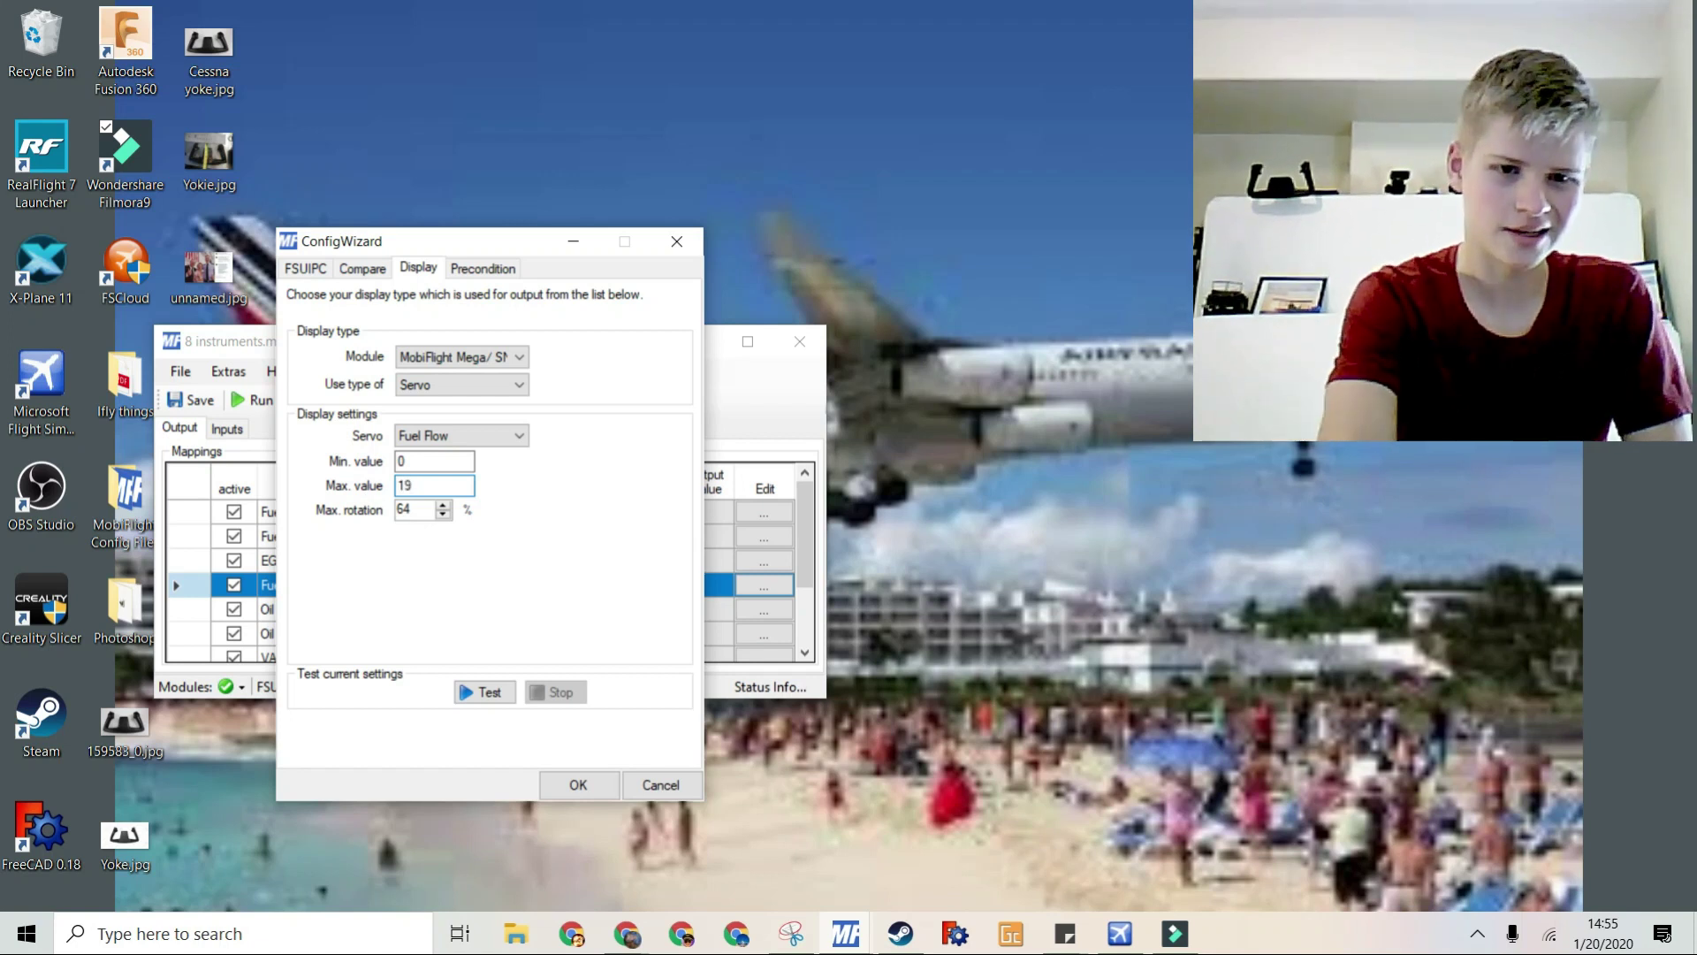
{"action": "double_click", "coordinate": [404, 513]}
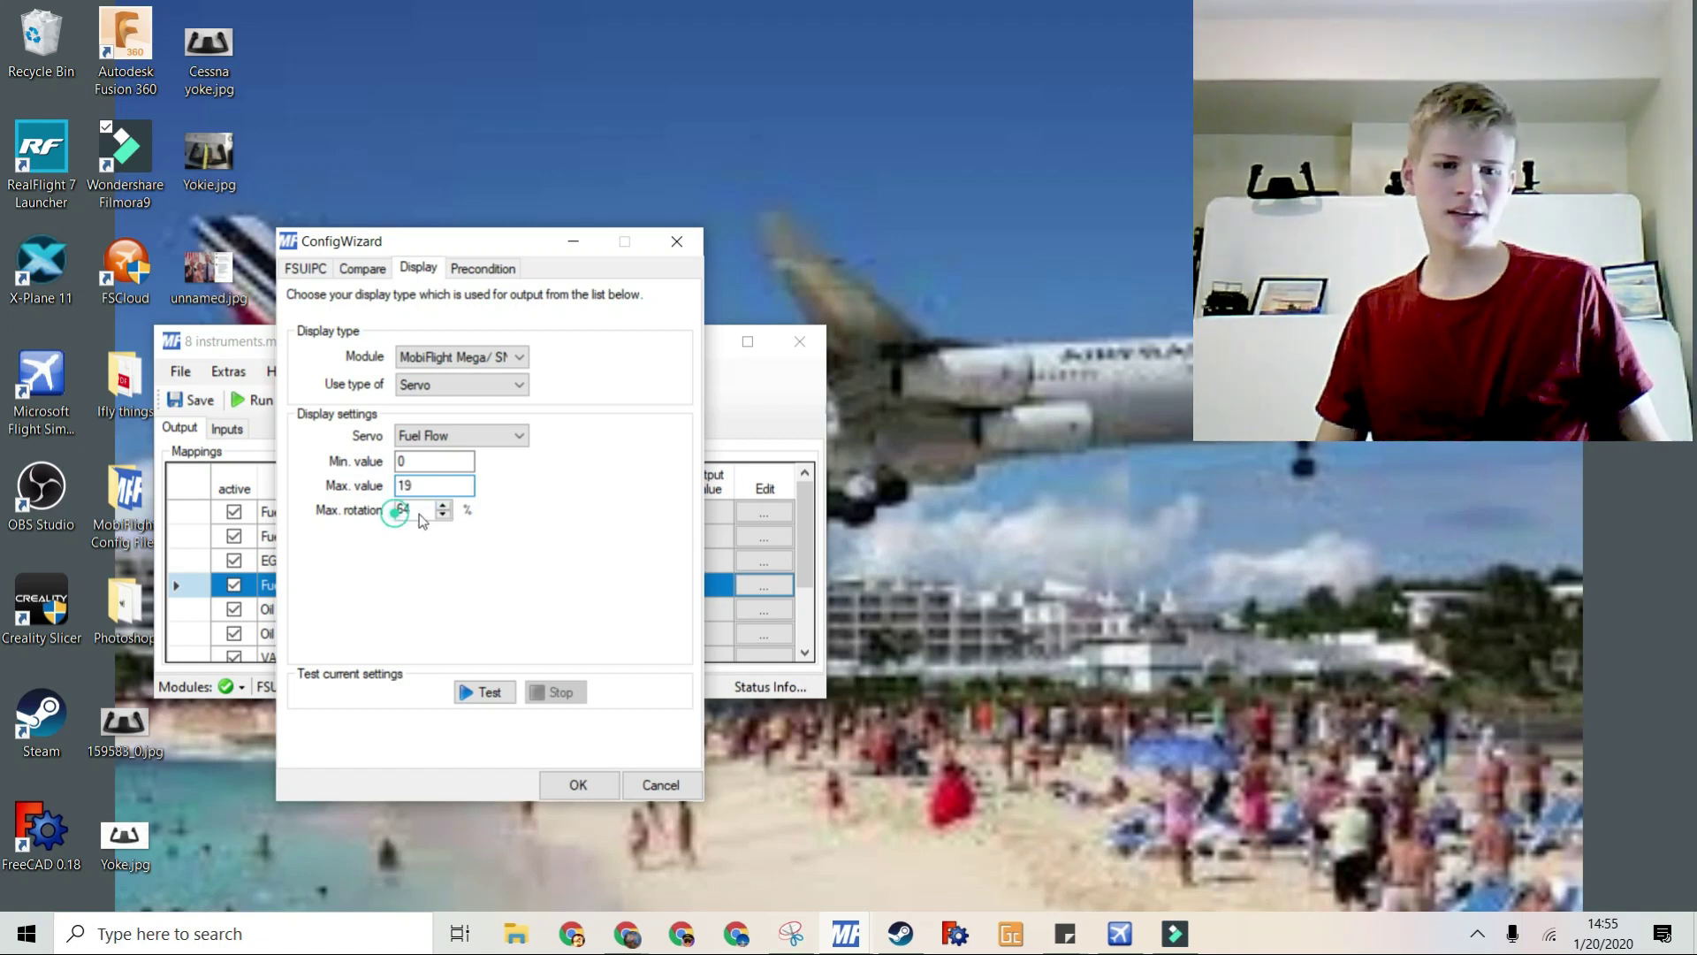
{"action": "left_click", "coordinate": [473, 600]}
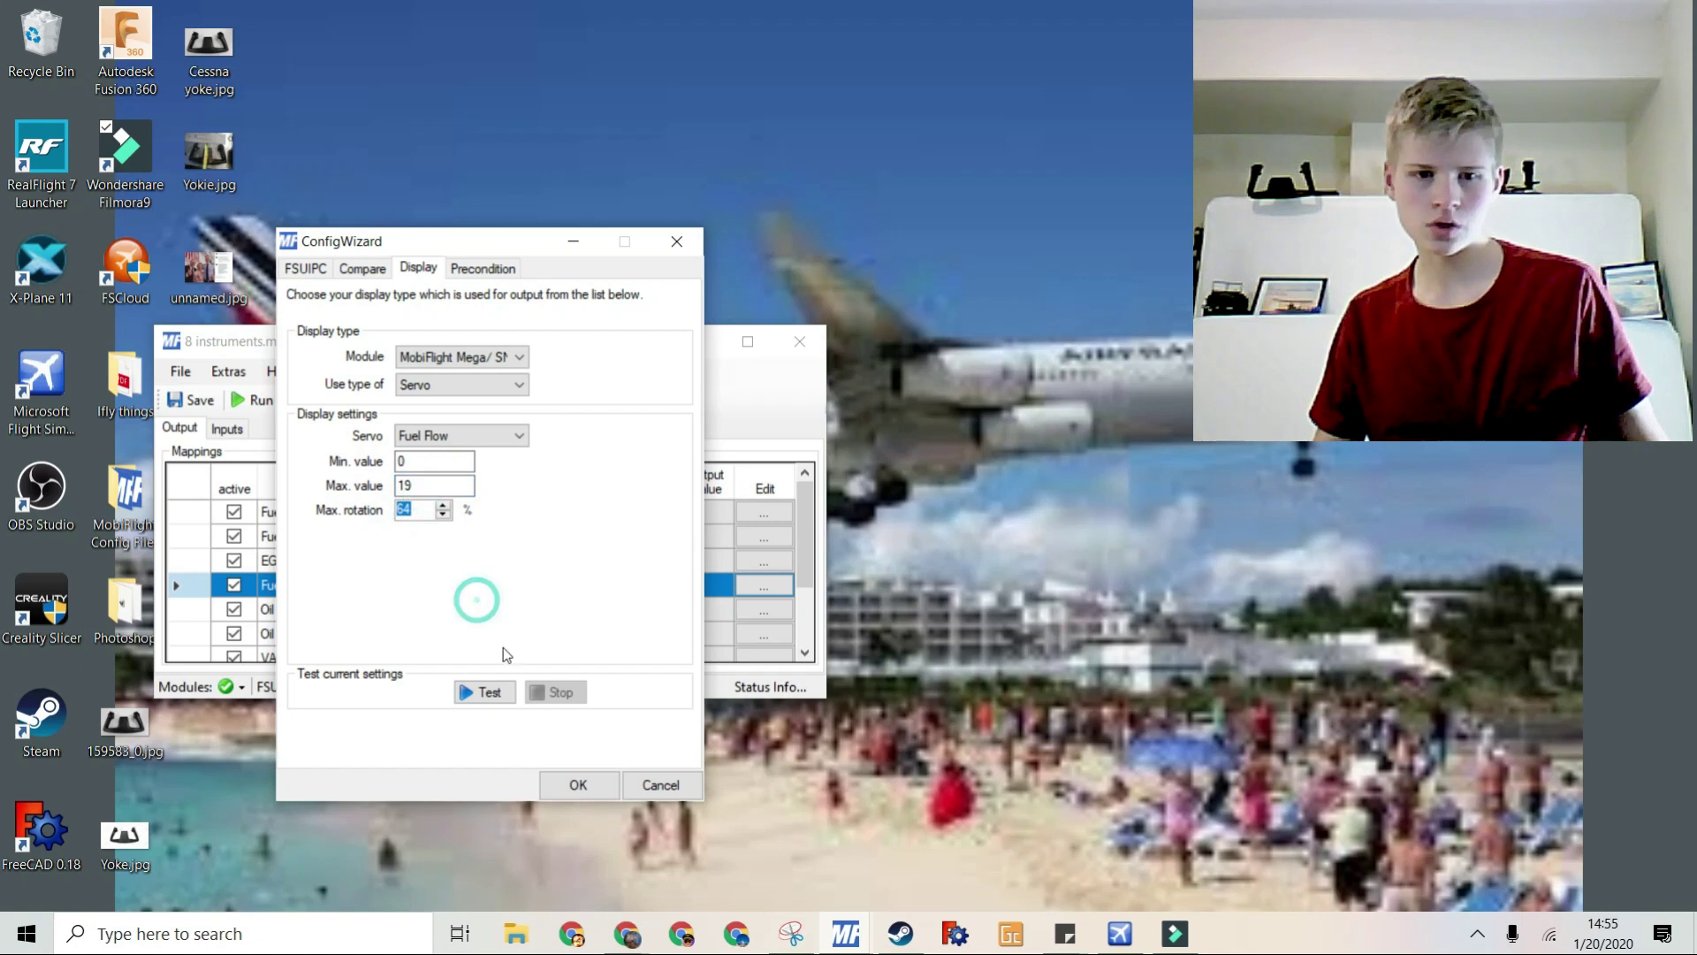
{"action": "left_click", "coordinate": [495, 692]}
{"action": "left_click", "coordinate": [541, 696]}
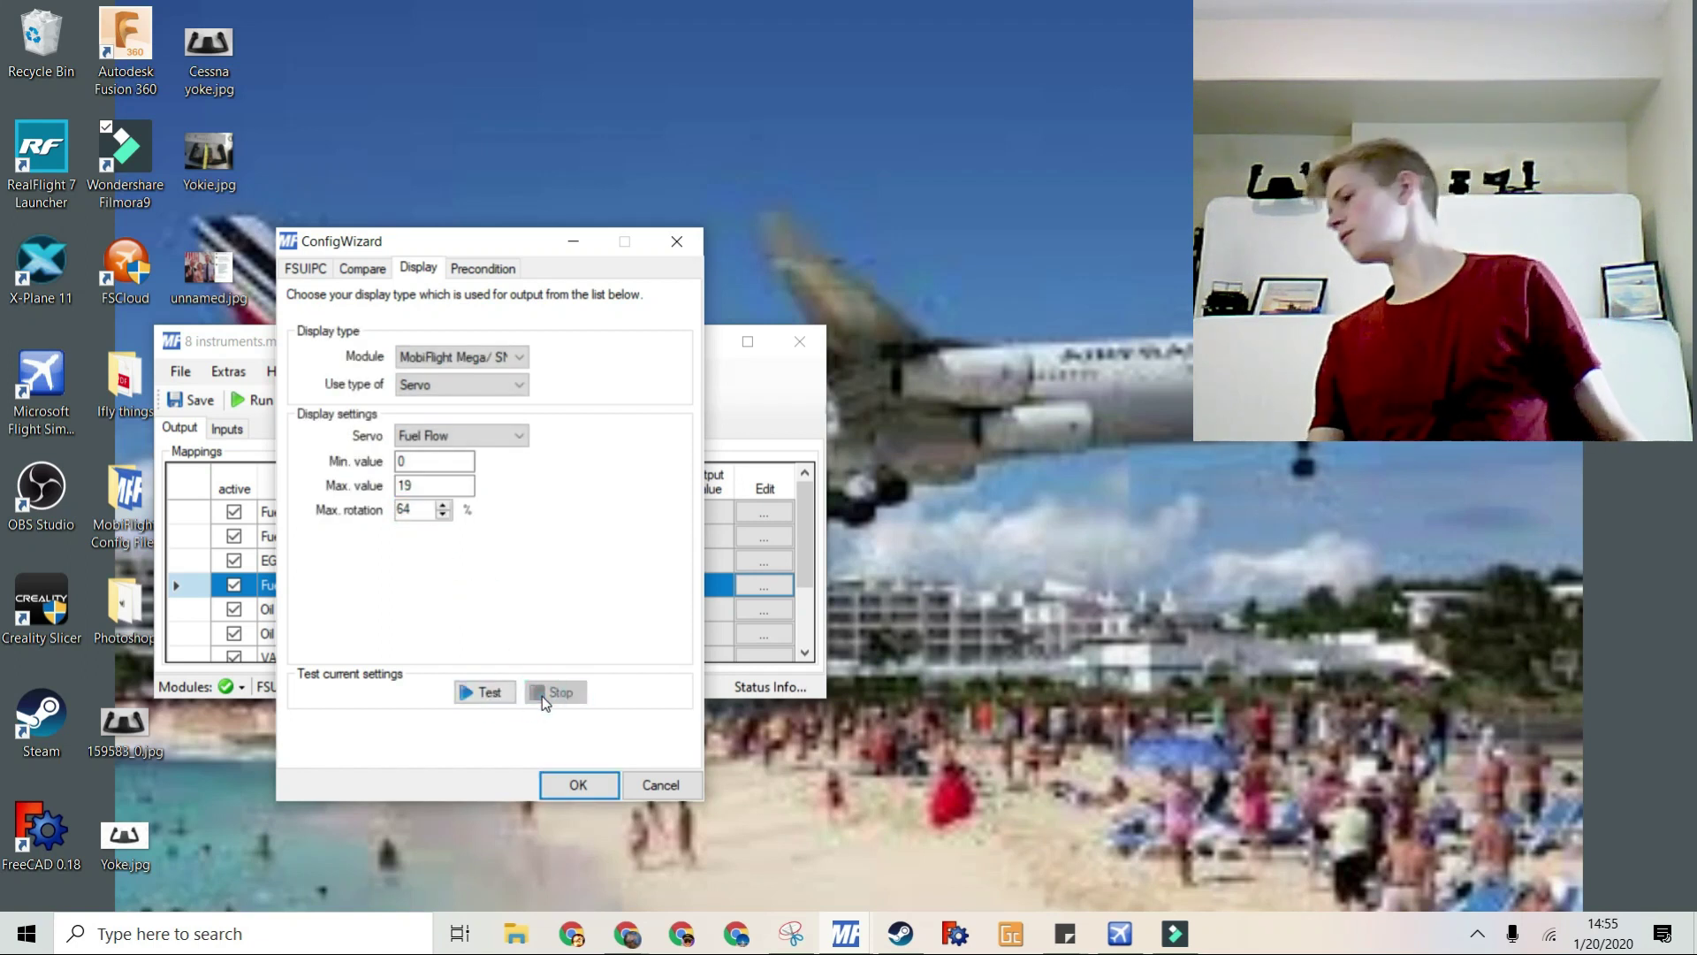
{"action": "left_click", "coordinate": [577, 784]}
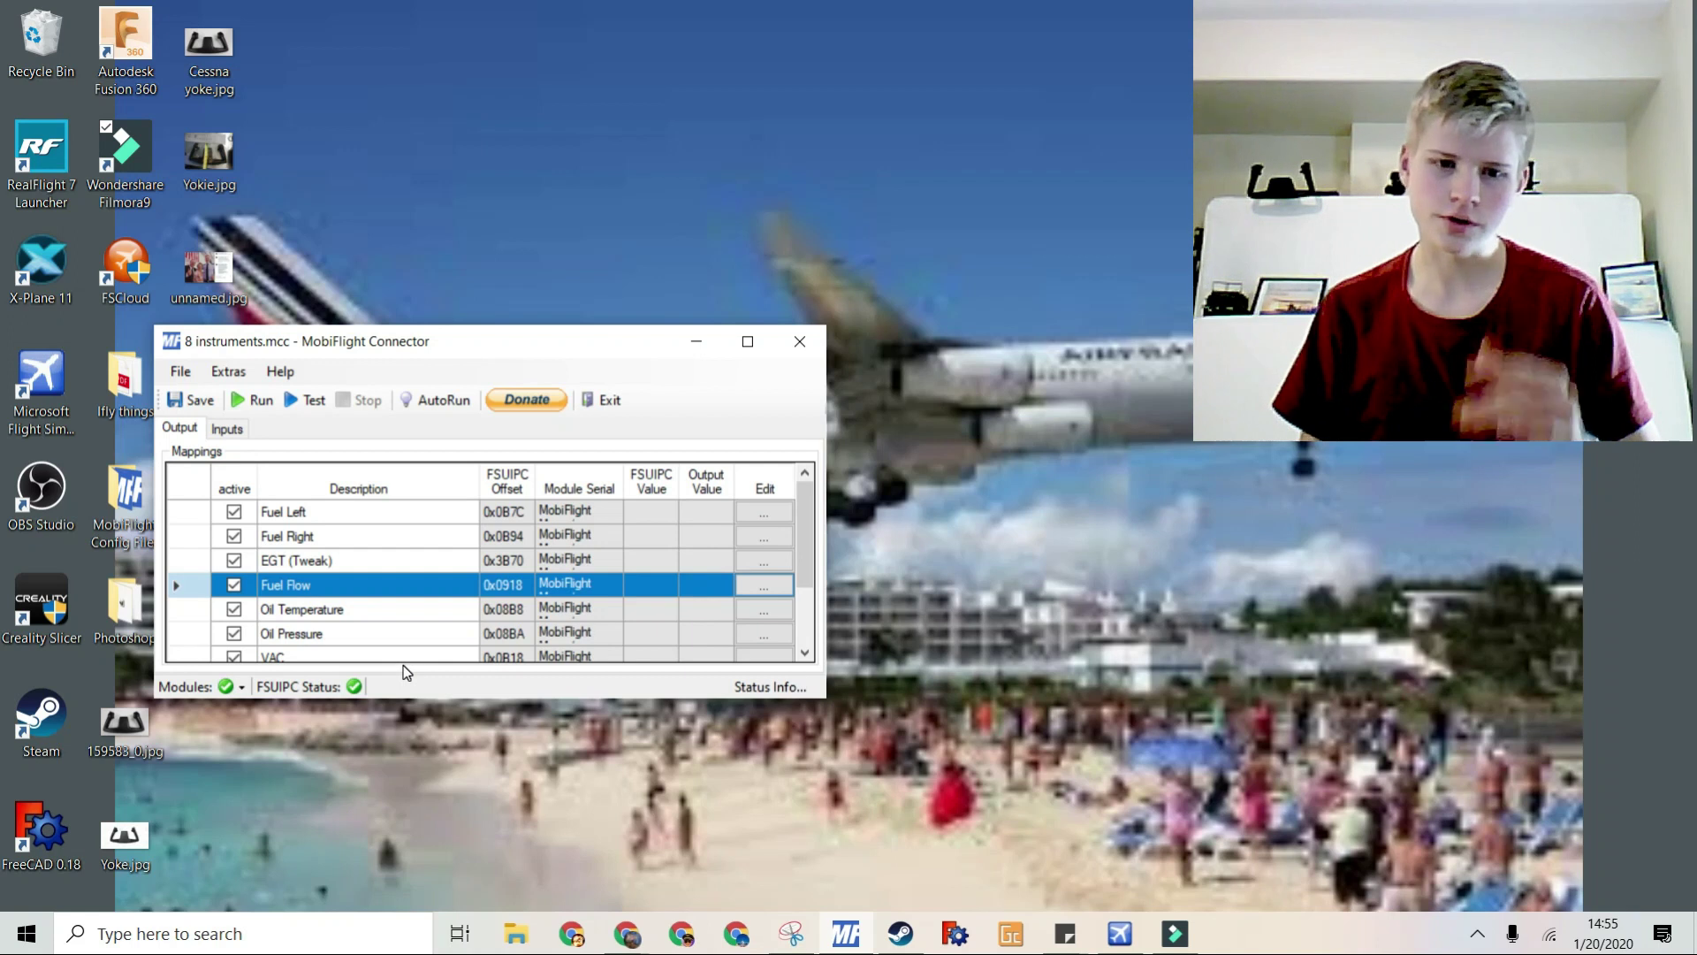
- Open the Oil Temperature mapping and review its 280 transform and 55→75 interpolation row
{"action": "double_click", "coordinate": [623, 610]}
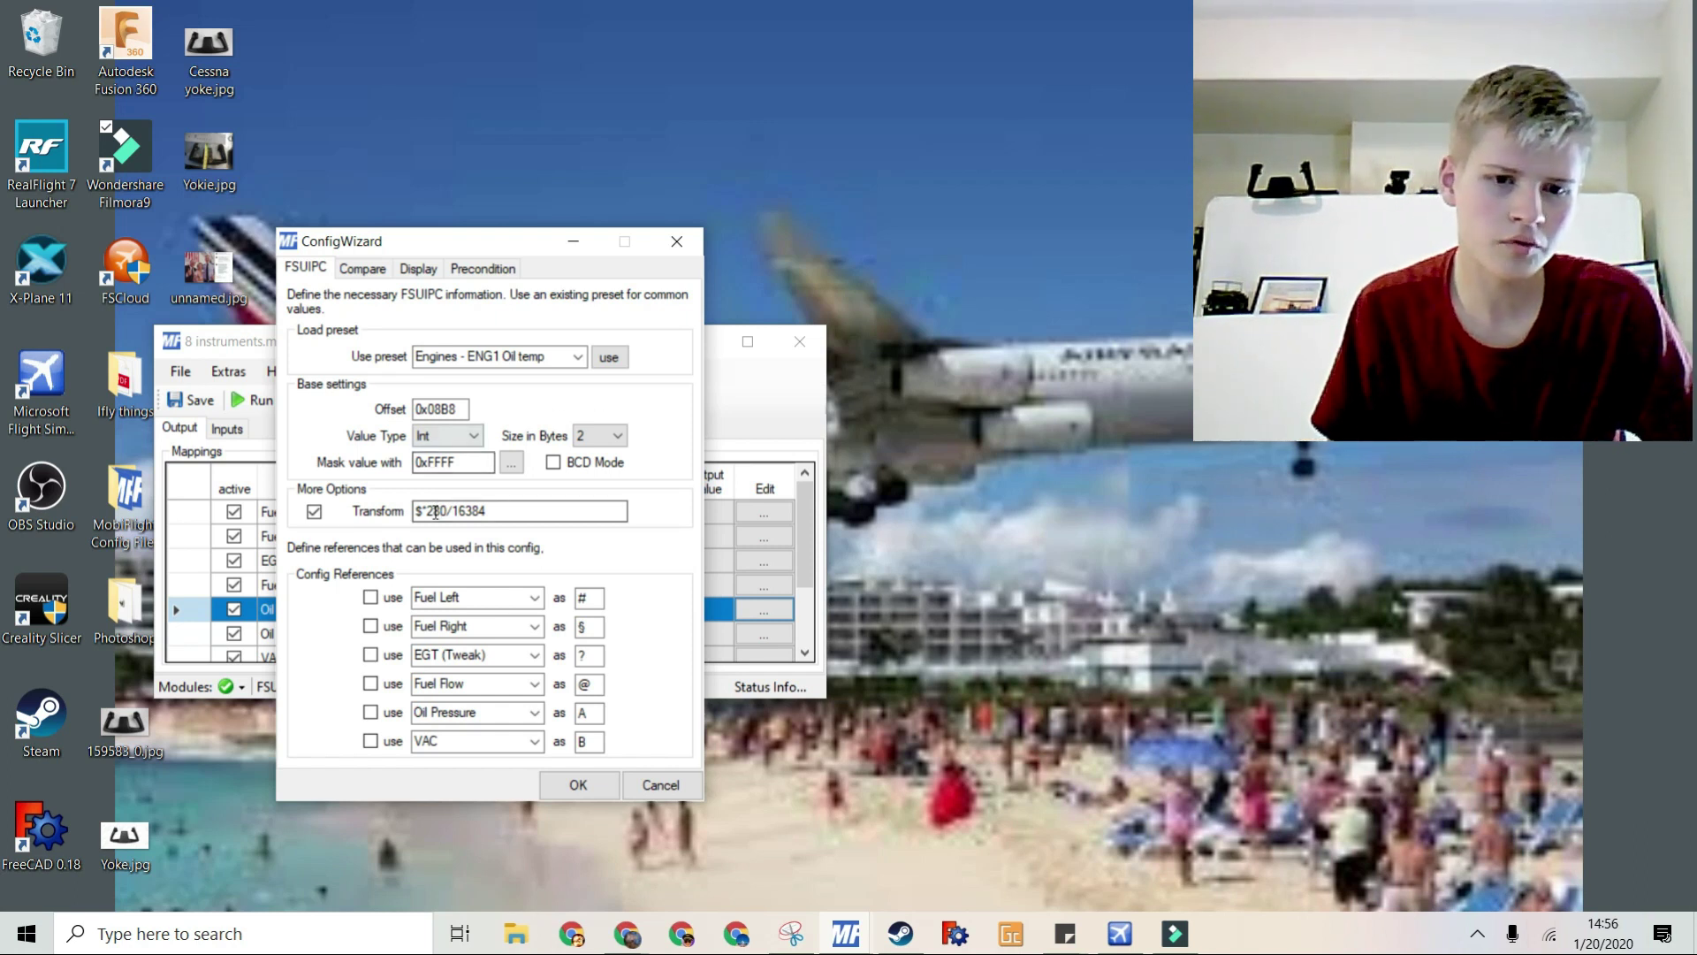
{"action": "left_click_drag", "start_coordinate": [427, 510], "coordinate": [449, 511]}
{"action": "left_click", "coordinate": [560, 511]}
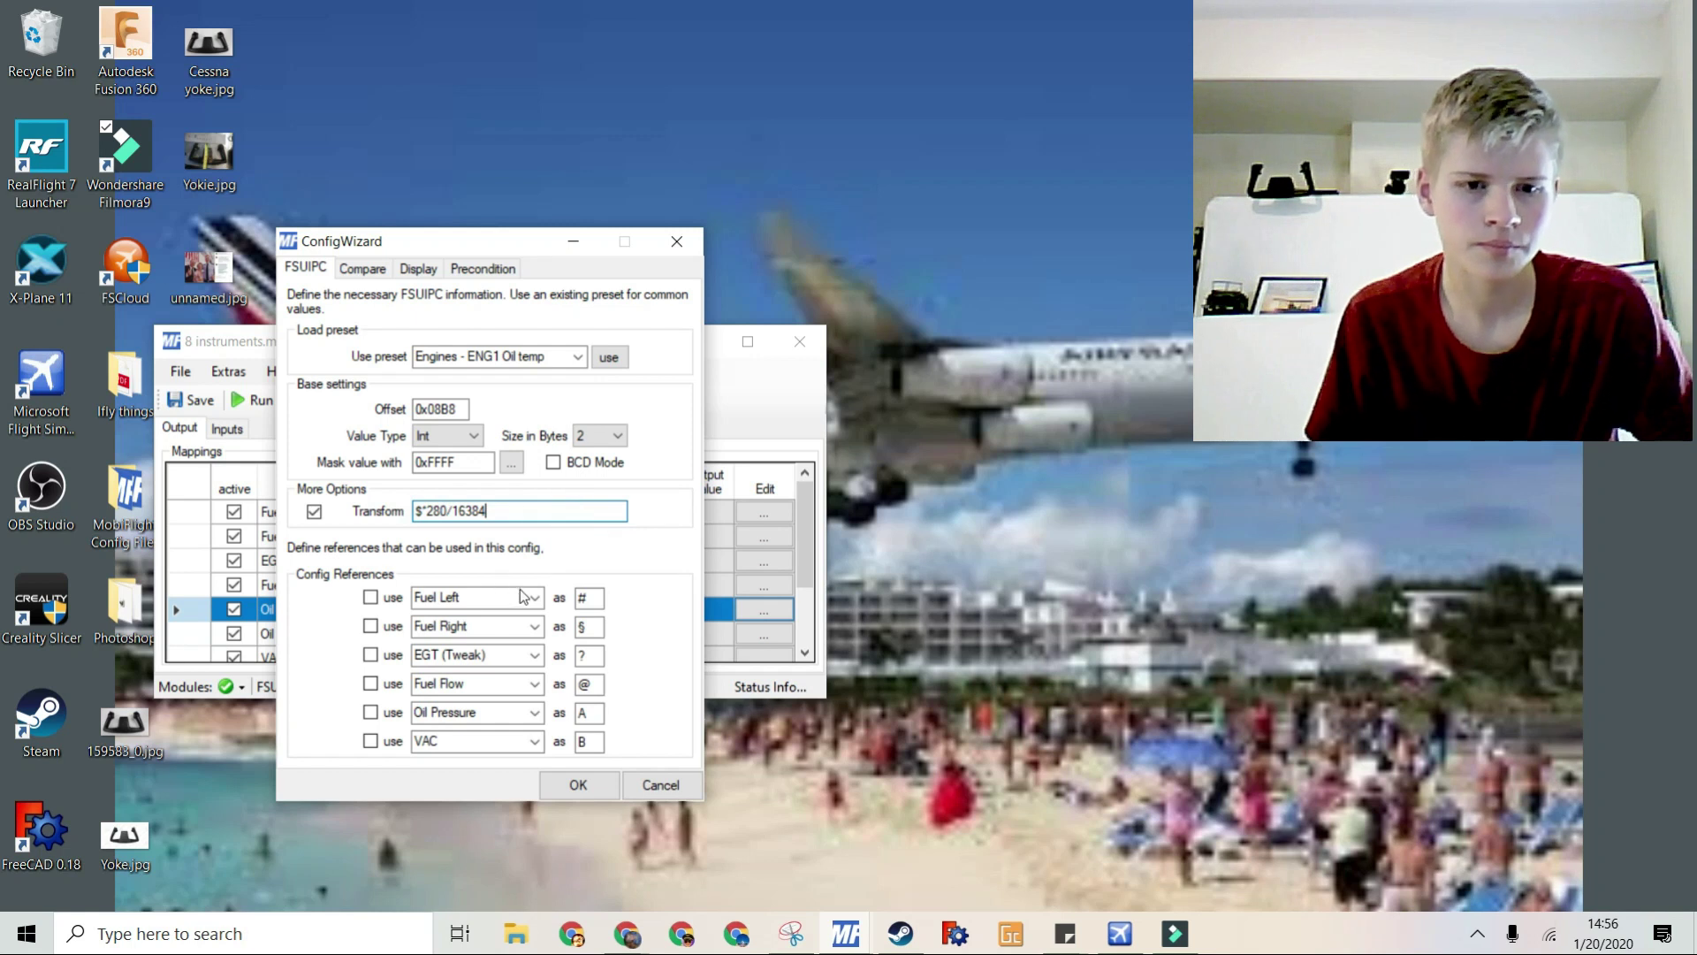
{"action": "key", "text": "ctrl+Tab"}
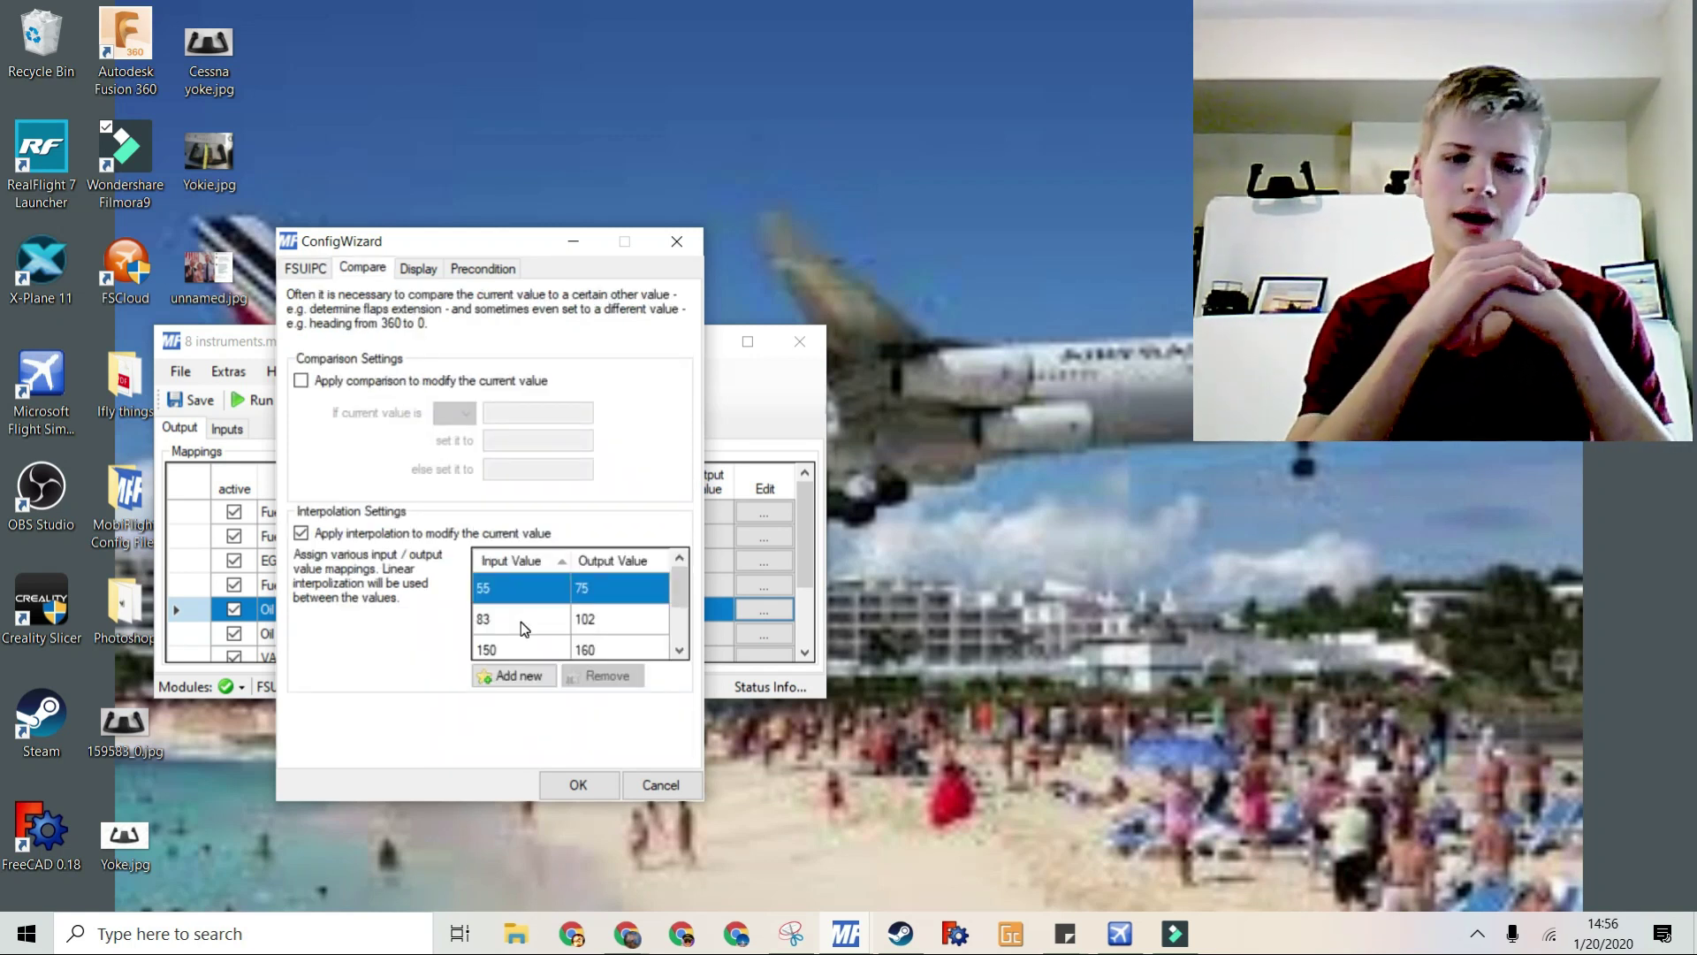
{"action": "left_click", "coordinate": [530, 586]}
{"action": "left_click", "coordinate": [598, 586]}
{"action": "left_click", "coordinate": [528, 594]}
{"action": "left_click", "coordinate": [303, 513]}
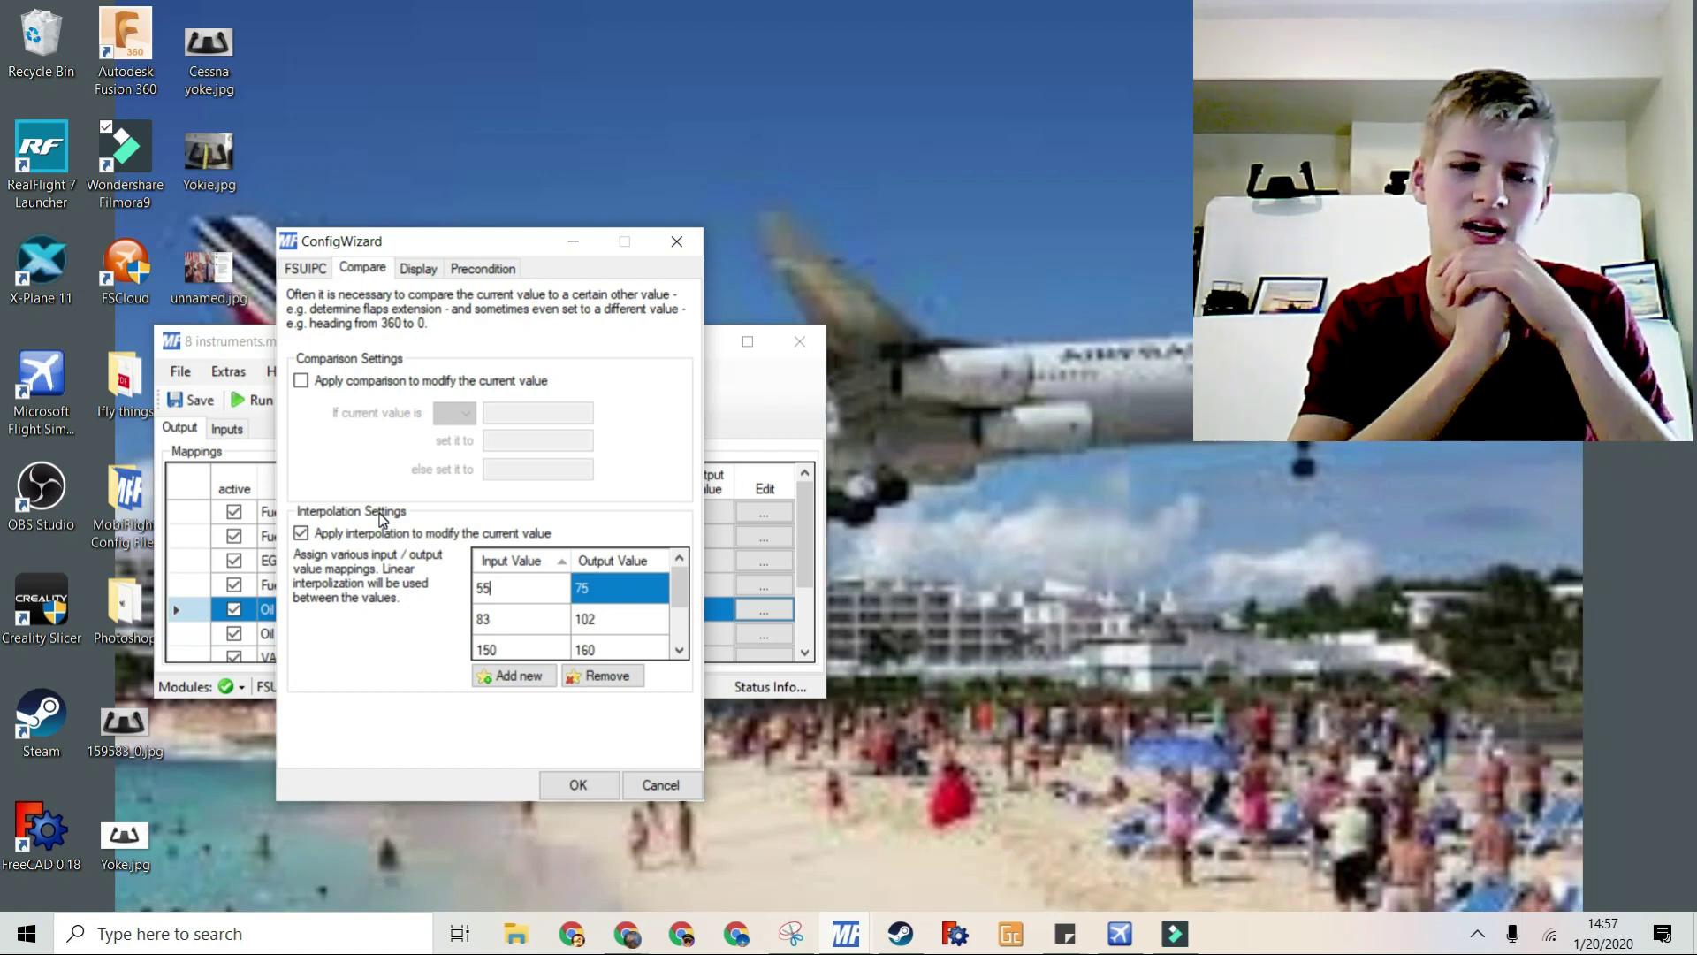
- Assign the Oil Temperature servo over 75–245 at 52% rotation and test it
{"action": "scroll", "coordinate": [497, 613], "scroll_direction": "down", "scroll_amount": 1}
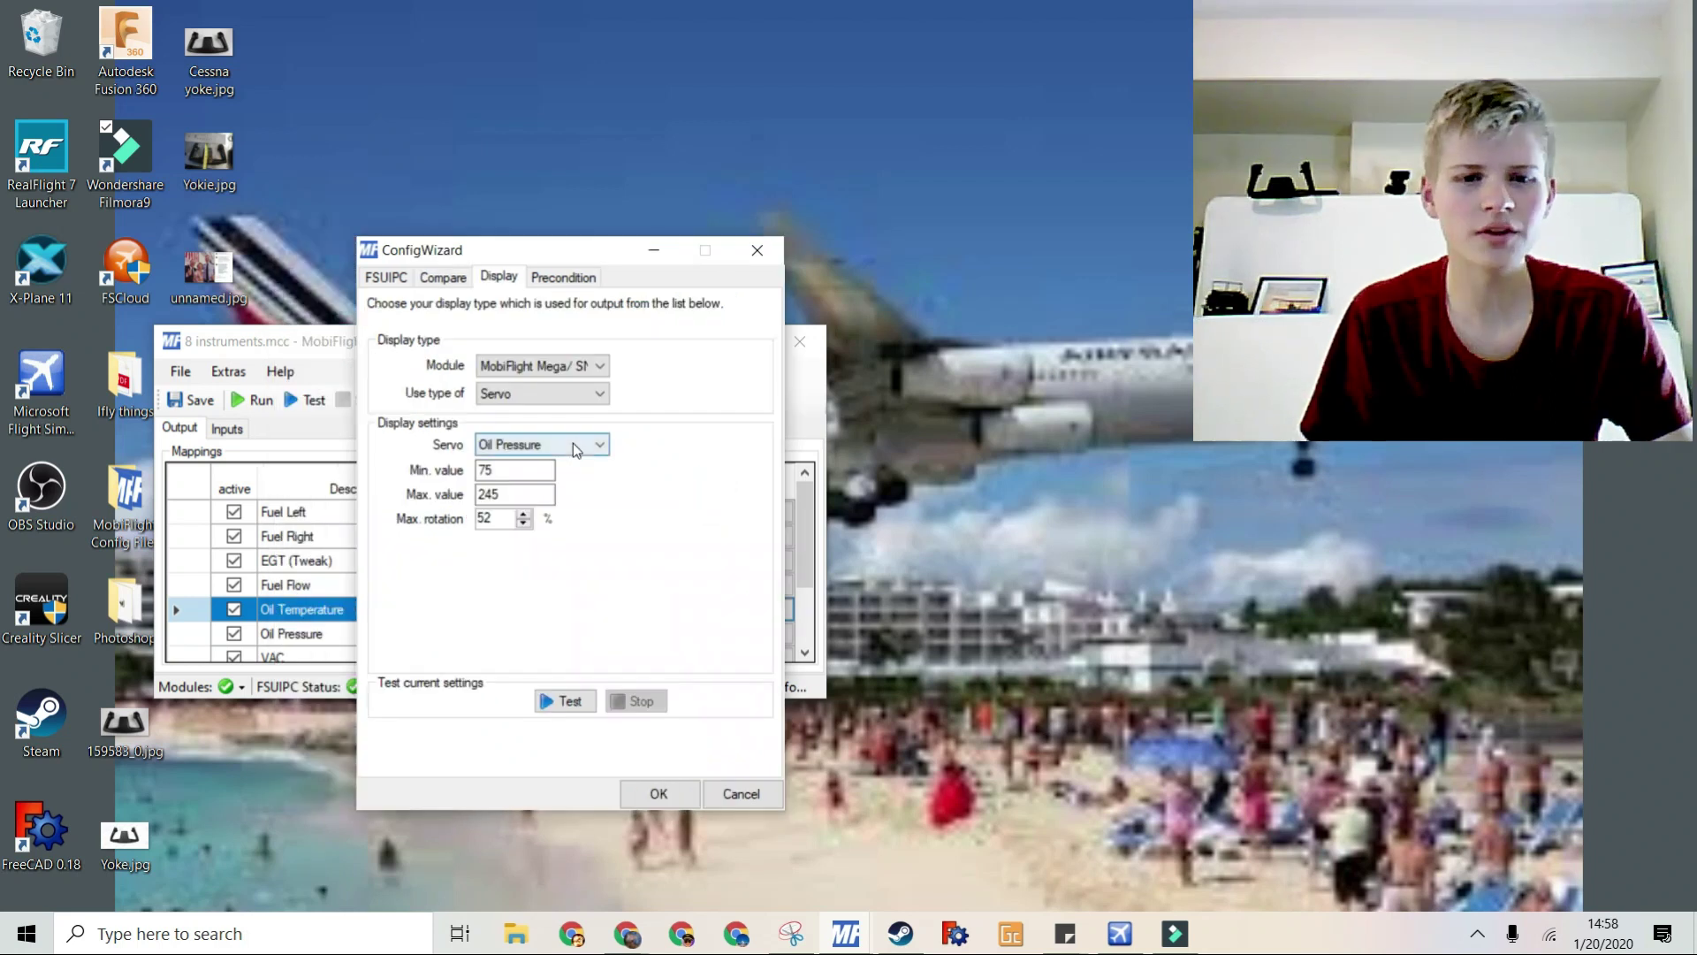
{"action": "left_click", "coordinate": [573, 444]}
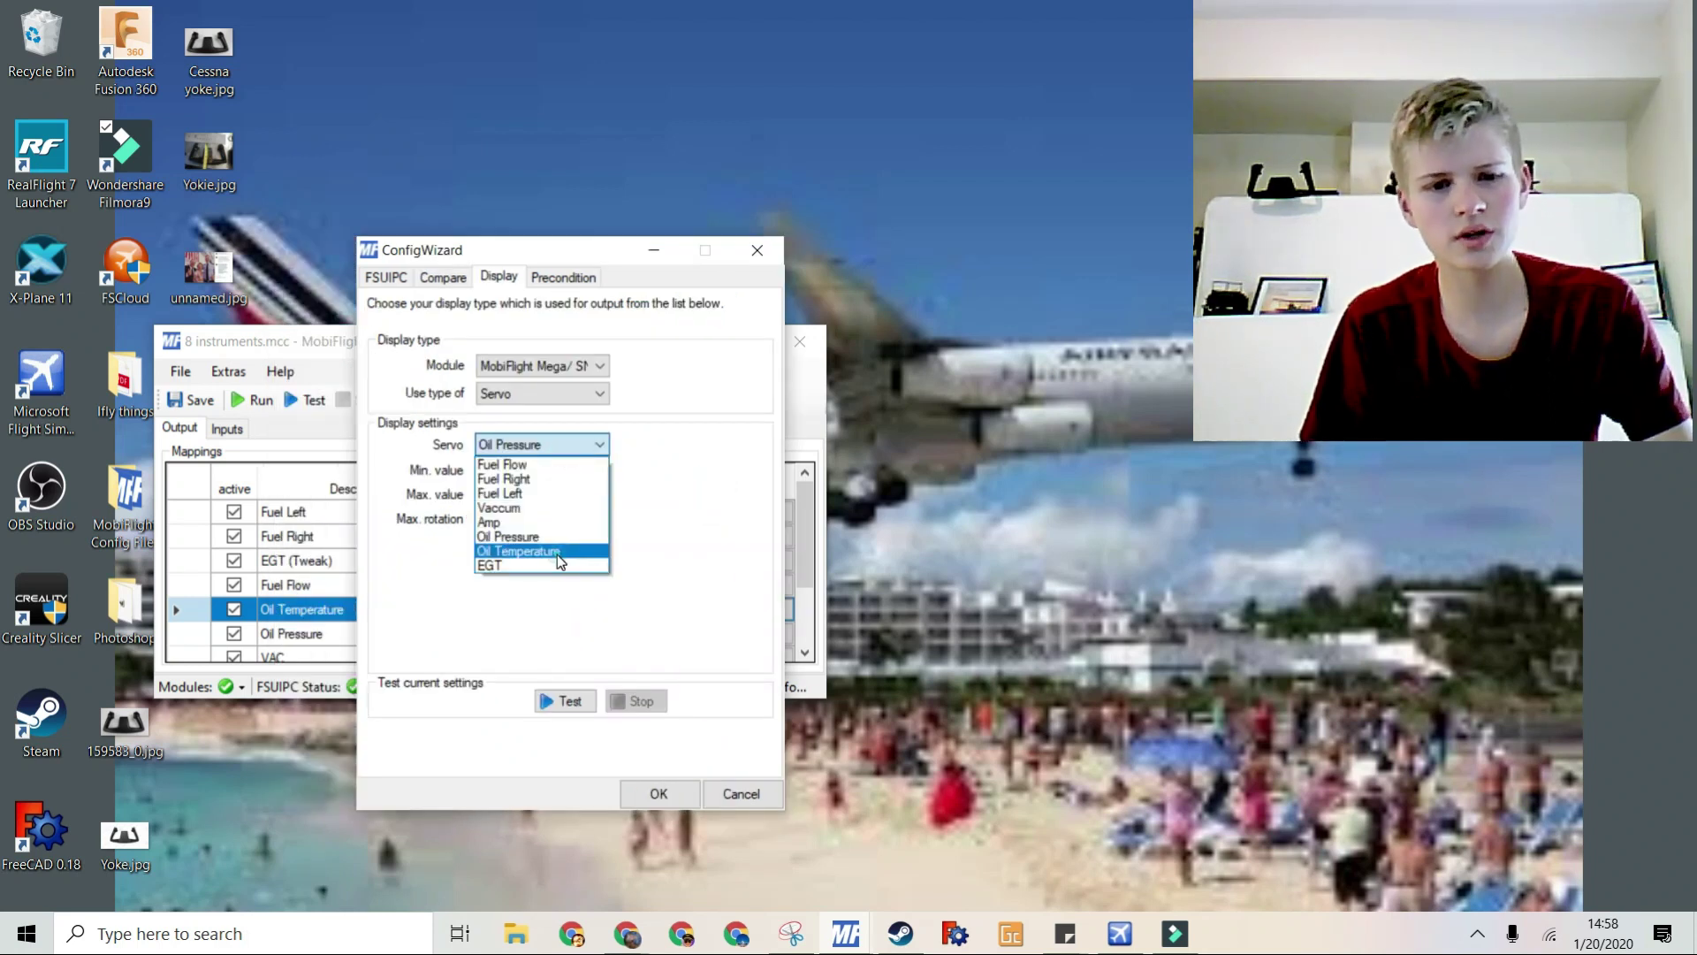
{"action": "left_click", "coordinate": [555, 553]}
{"action": "left_click_drag", "start_coordinate": [511, 467], "coordinate": [478, 470]}
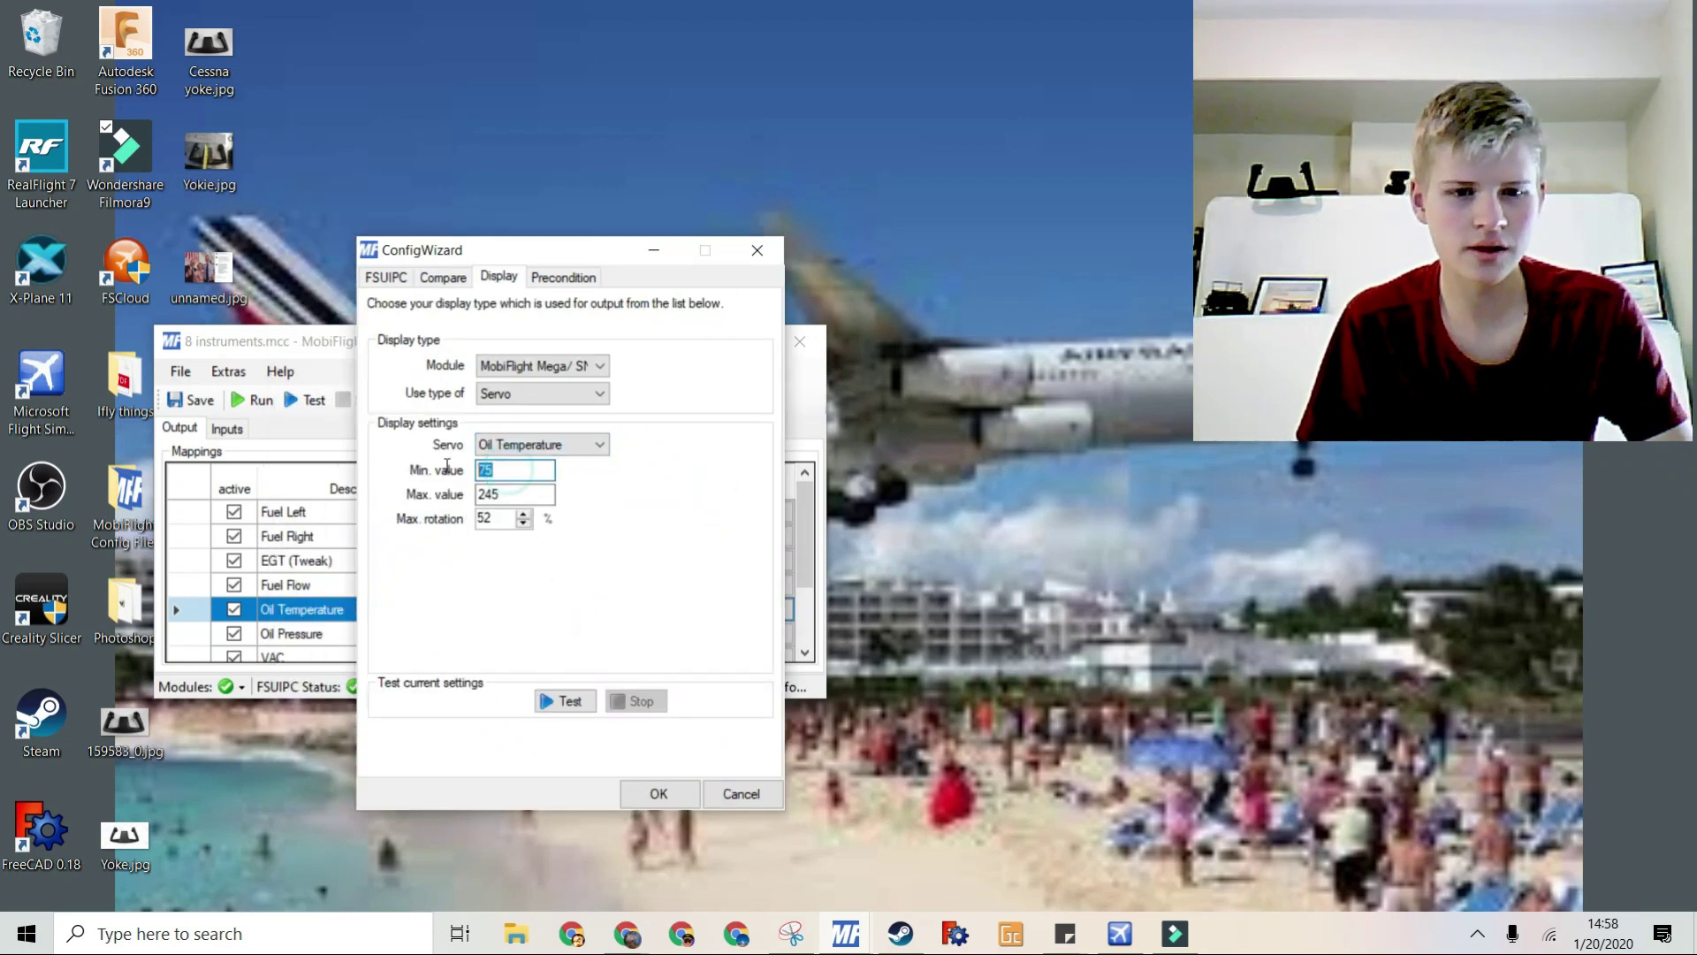
{"action": "type", "text": "75"}
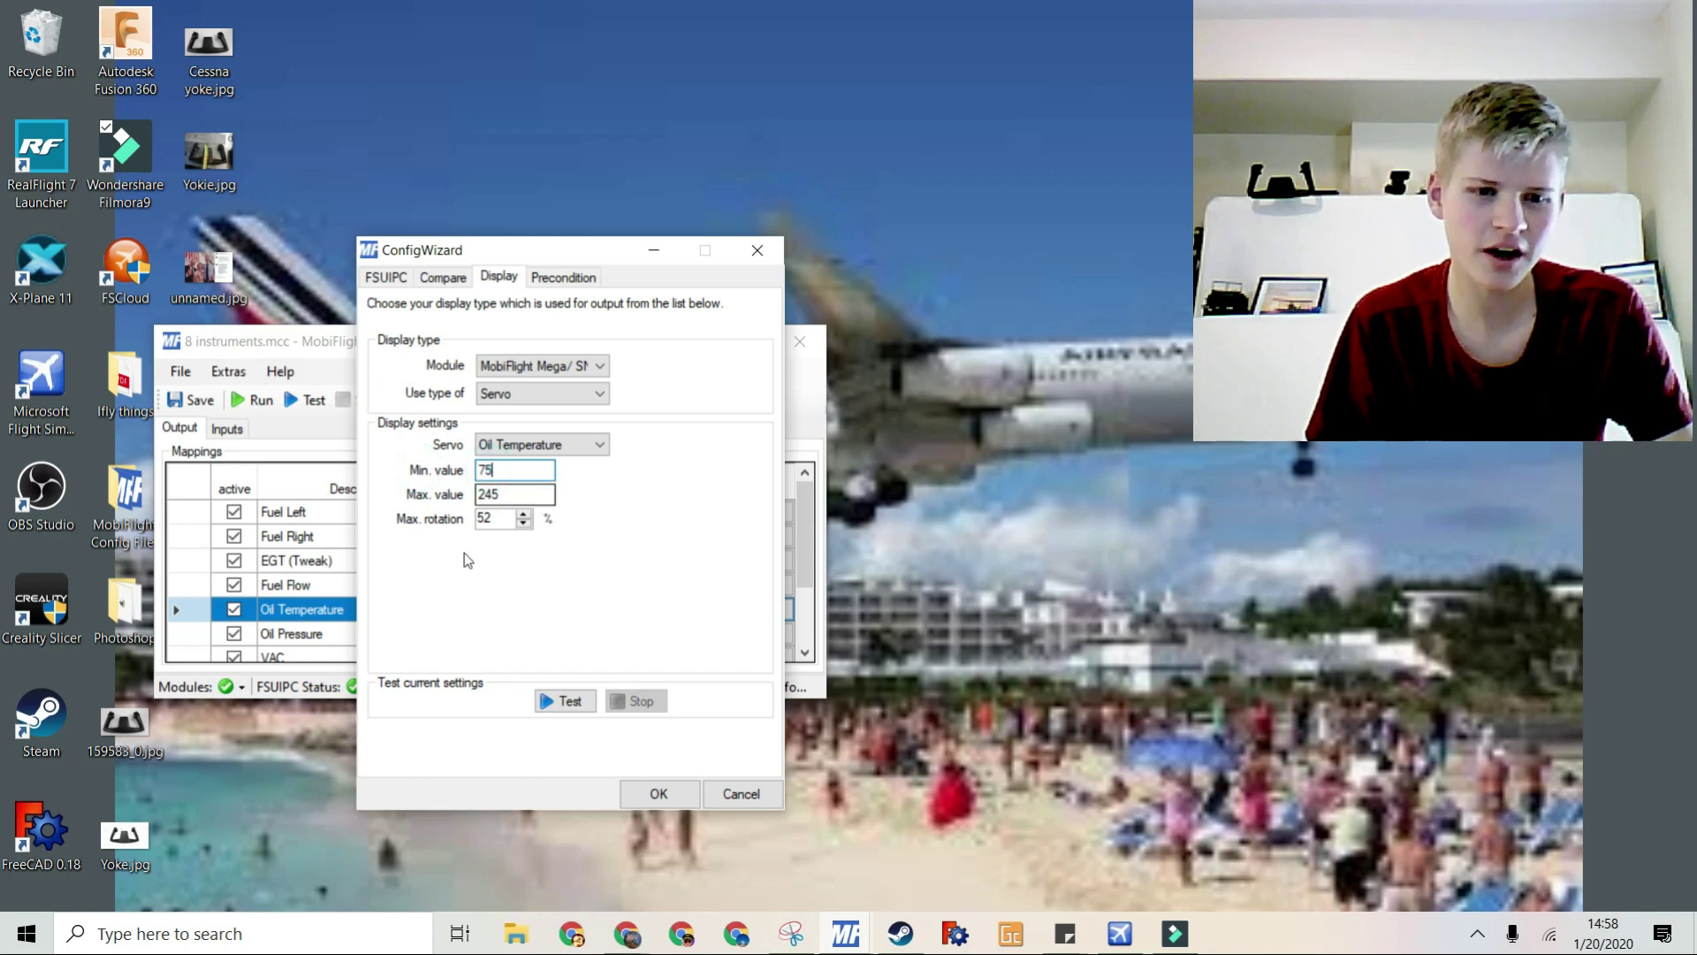
{"action": "left_click", "coordinate": [488, 493]}
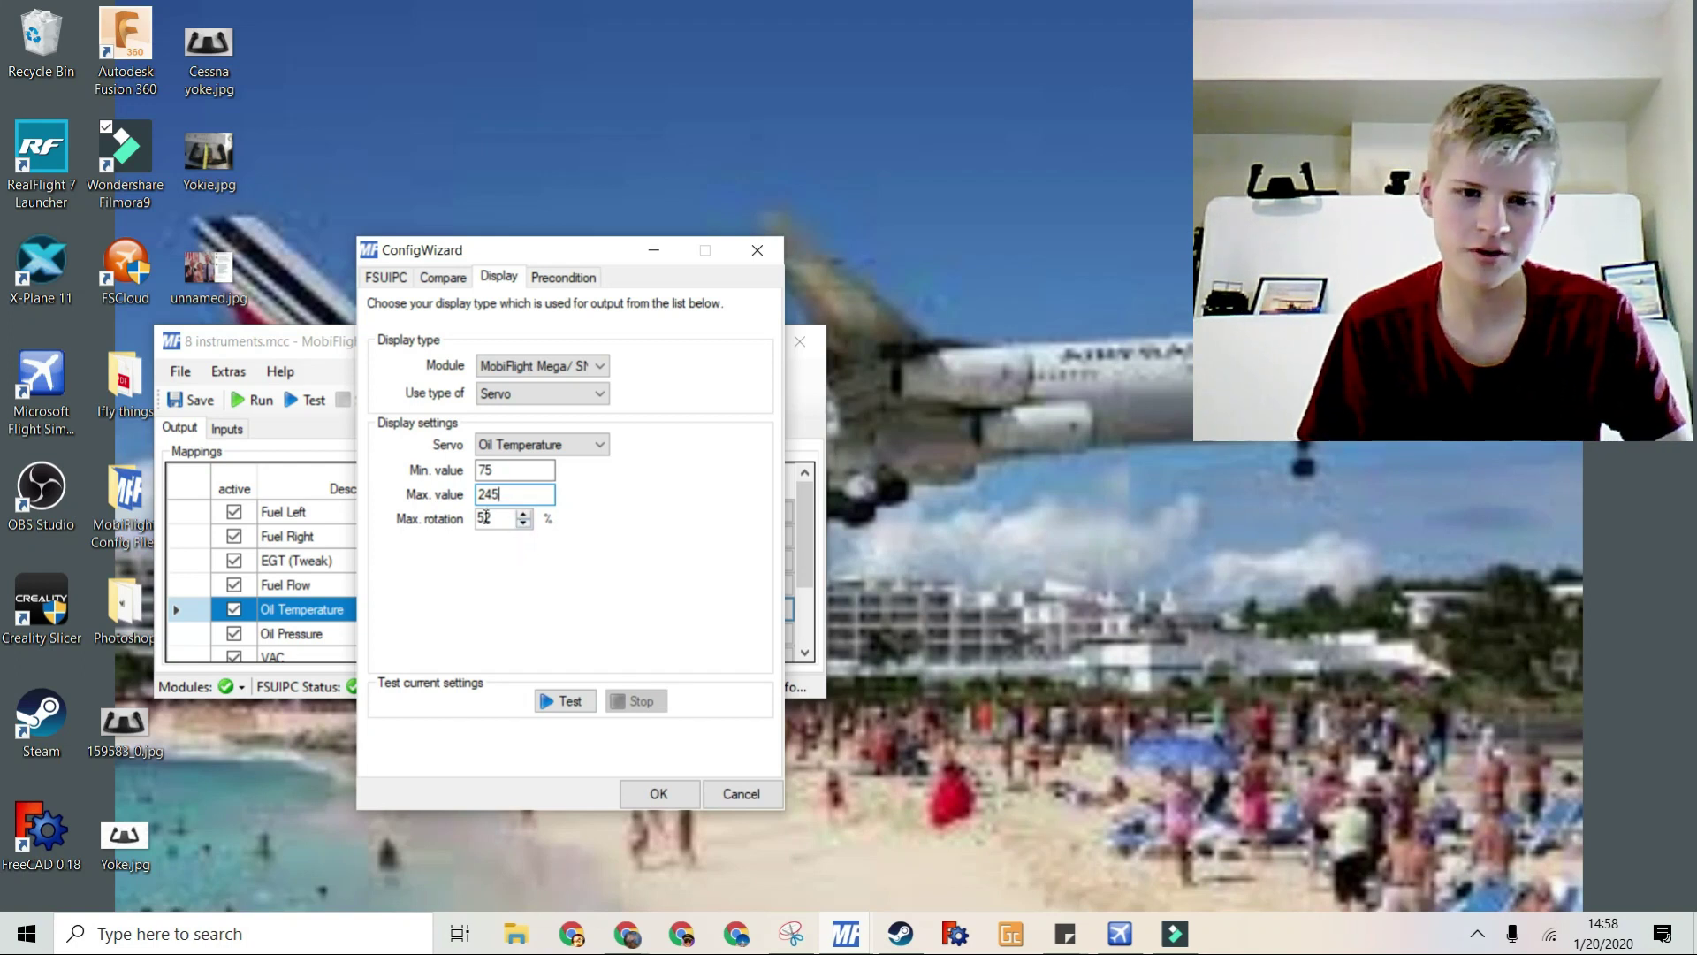
{"action": "left_click", "coordinate": [571, 707]}
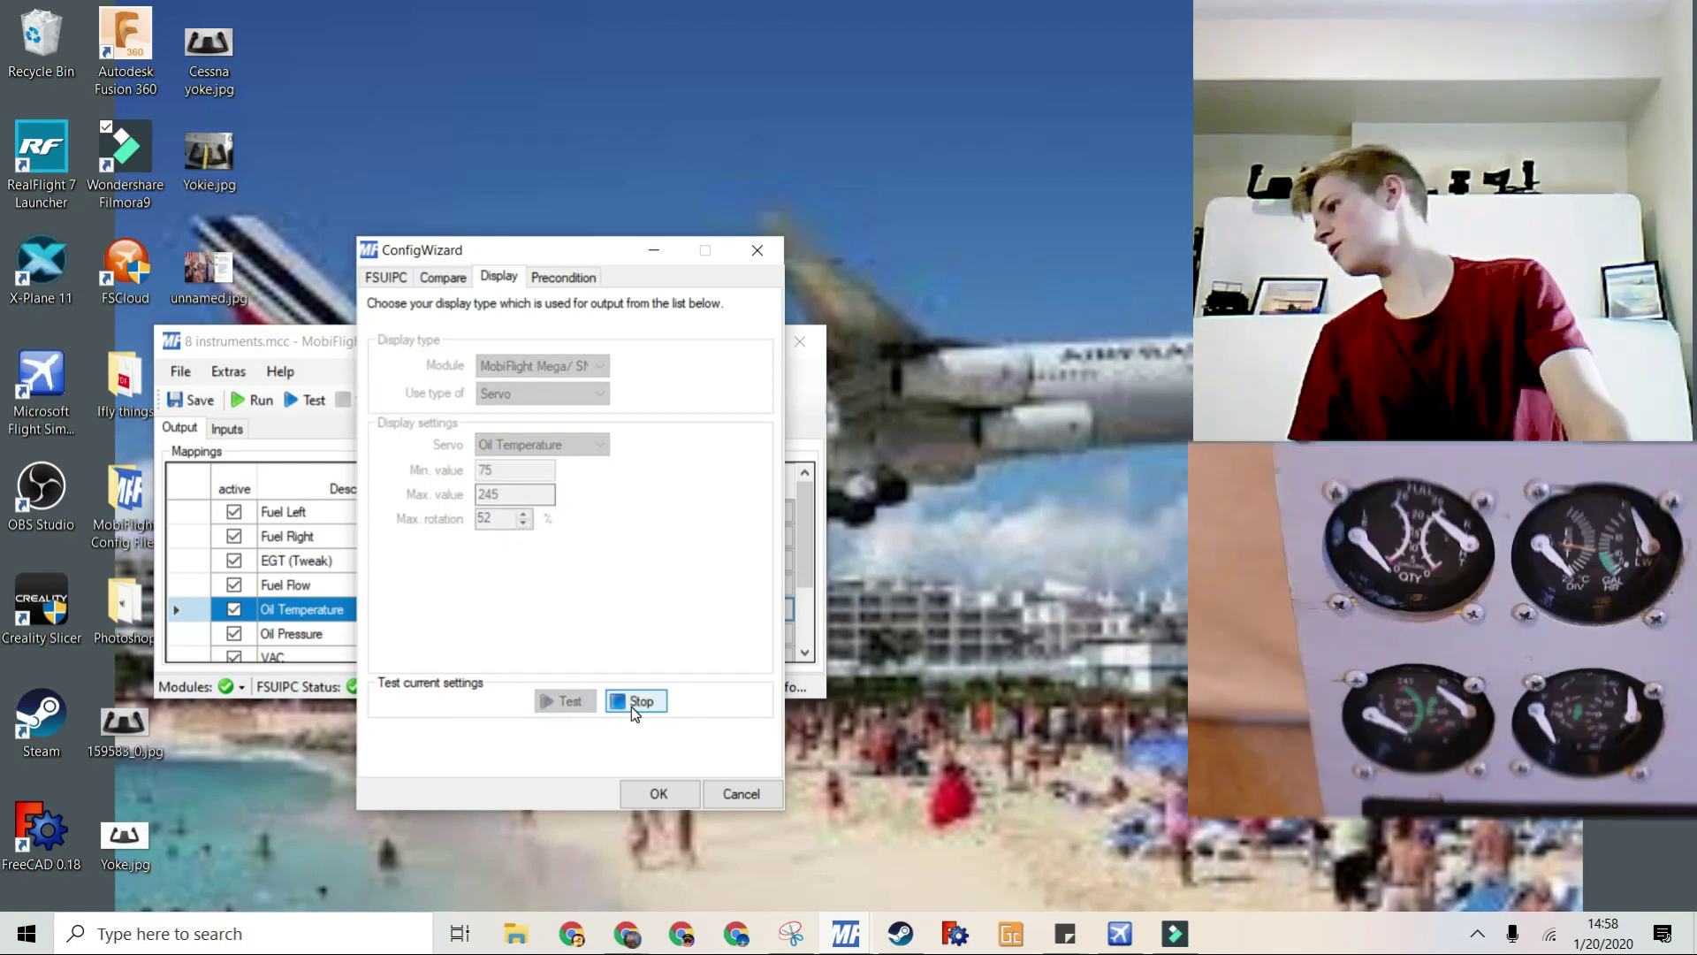
{"action": "left_click", "coordinate": [632, 707]}
{"action": "left_click", "coordinate": [566, 703]}
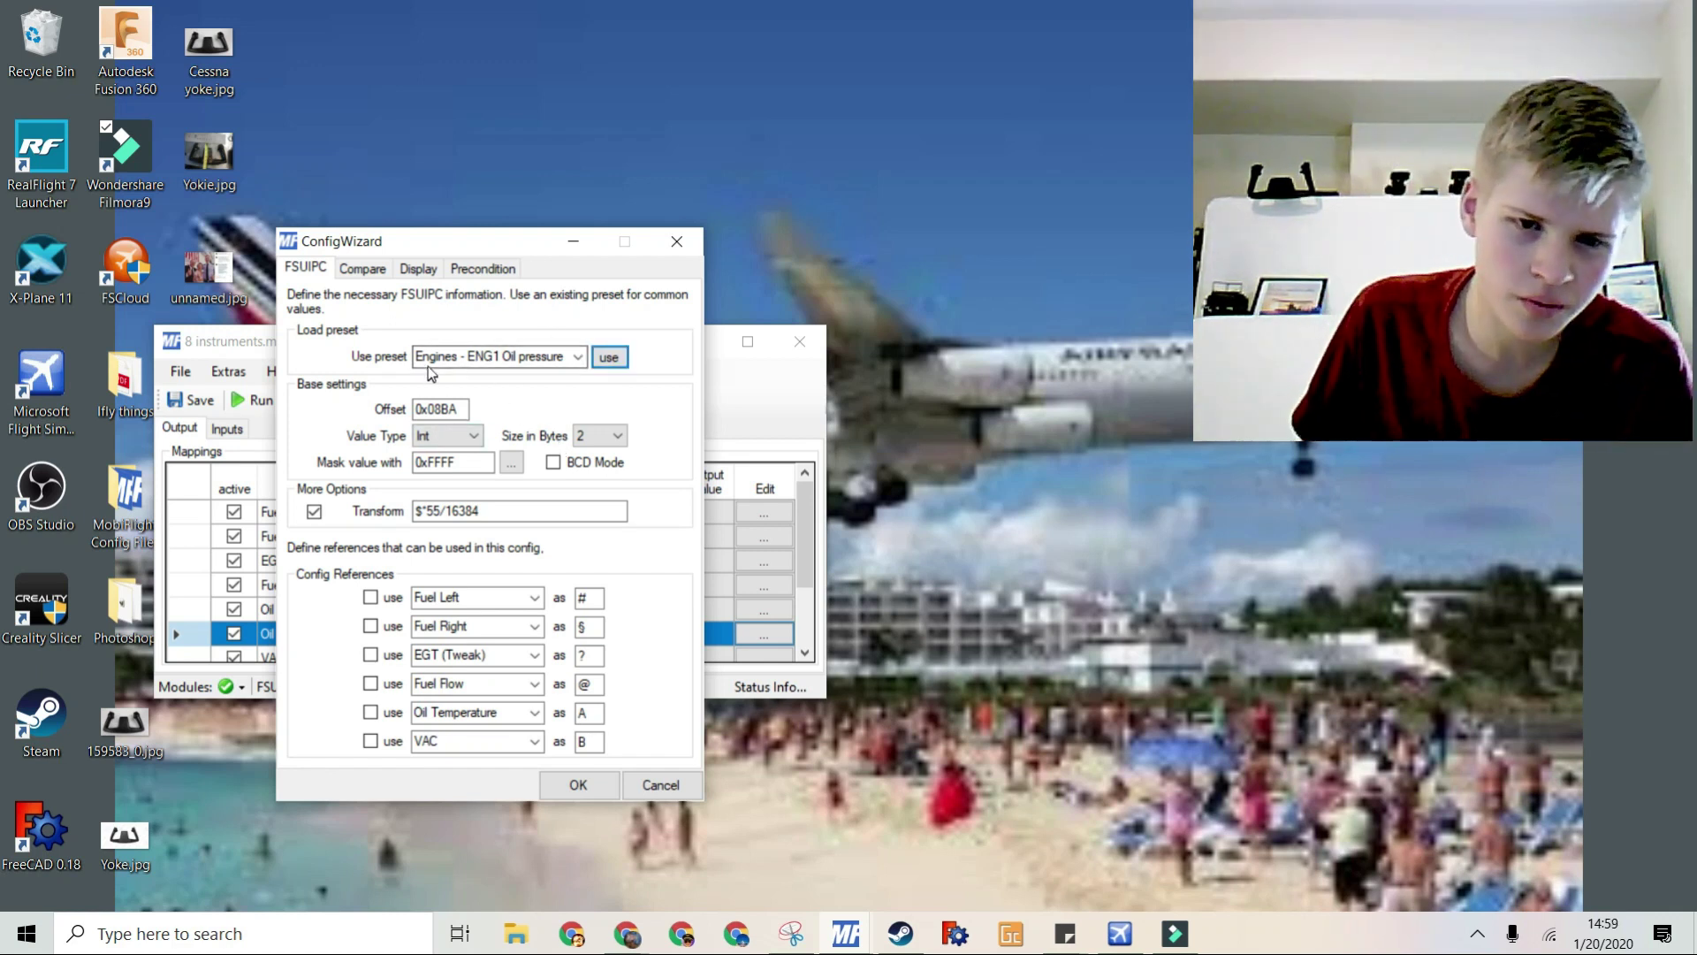
- Apply the 'Engines - ENG1 Oil pressure' preset to the Oil Pressure mapping
{"action": "left_click", "coordinate": [430, 358]}
{"action": "left_click", "coordinate": [481, 357]}
{"action": "left_click_drag", "start_coordinate": [437, 356], "coordinate": [584, 365]}
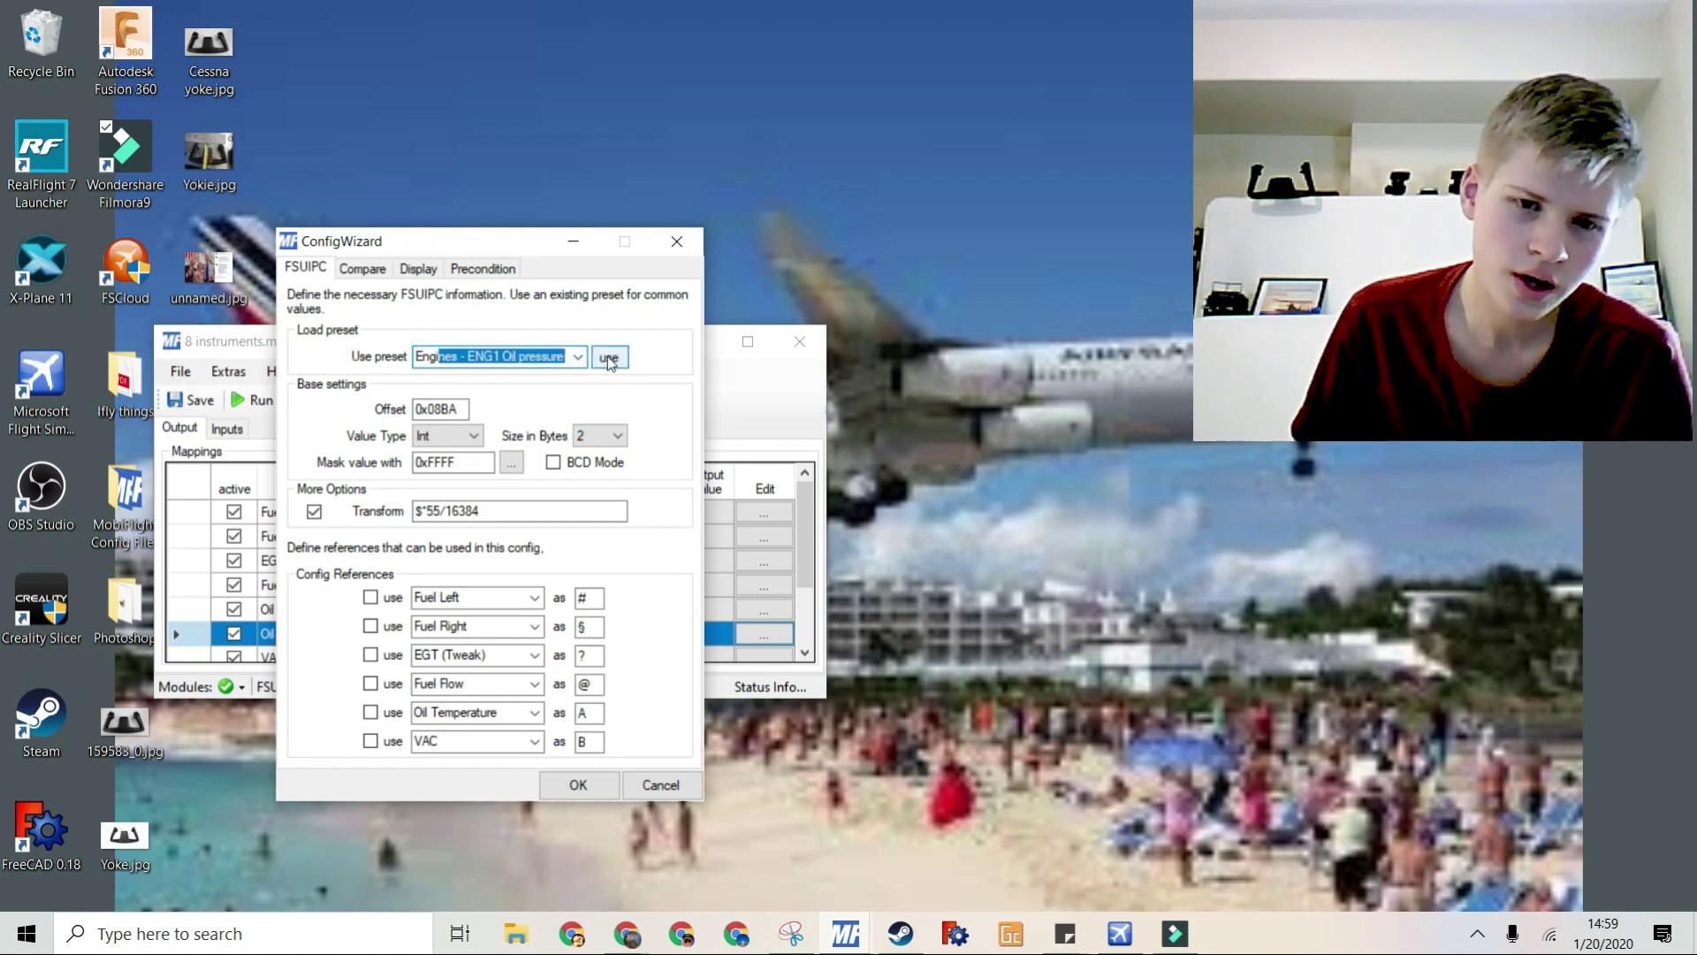
{"action": "left_click", "coordinate": [607, 357]}
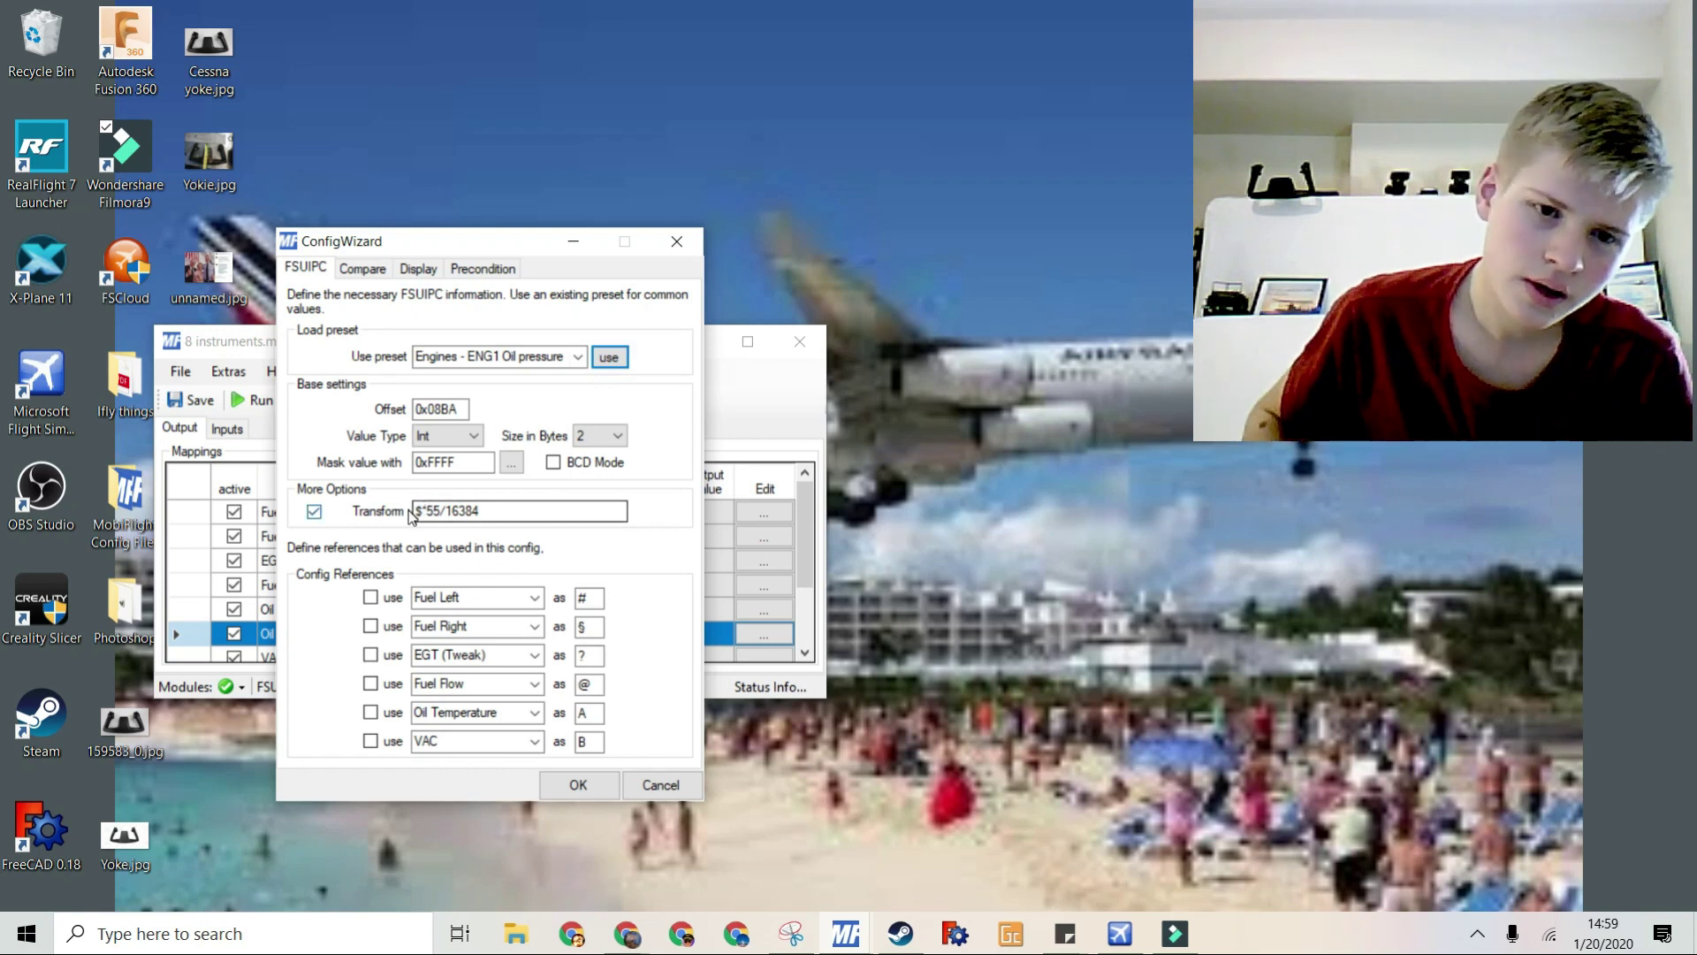
- Set a reversed interpolation mapping 0 to 115 and 115 to 0
{"action": "left_click_drag", "start_coordinate": [428, 515], "coordinate": [482, 517]}
{"action": "left_click", "coordinate": [499, 522]}
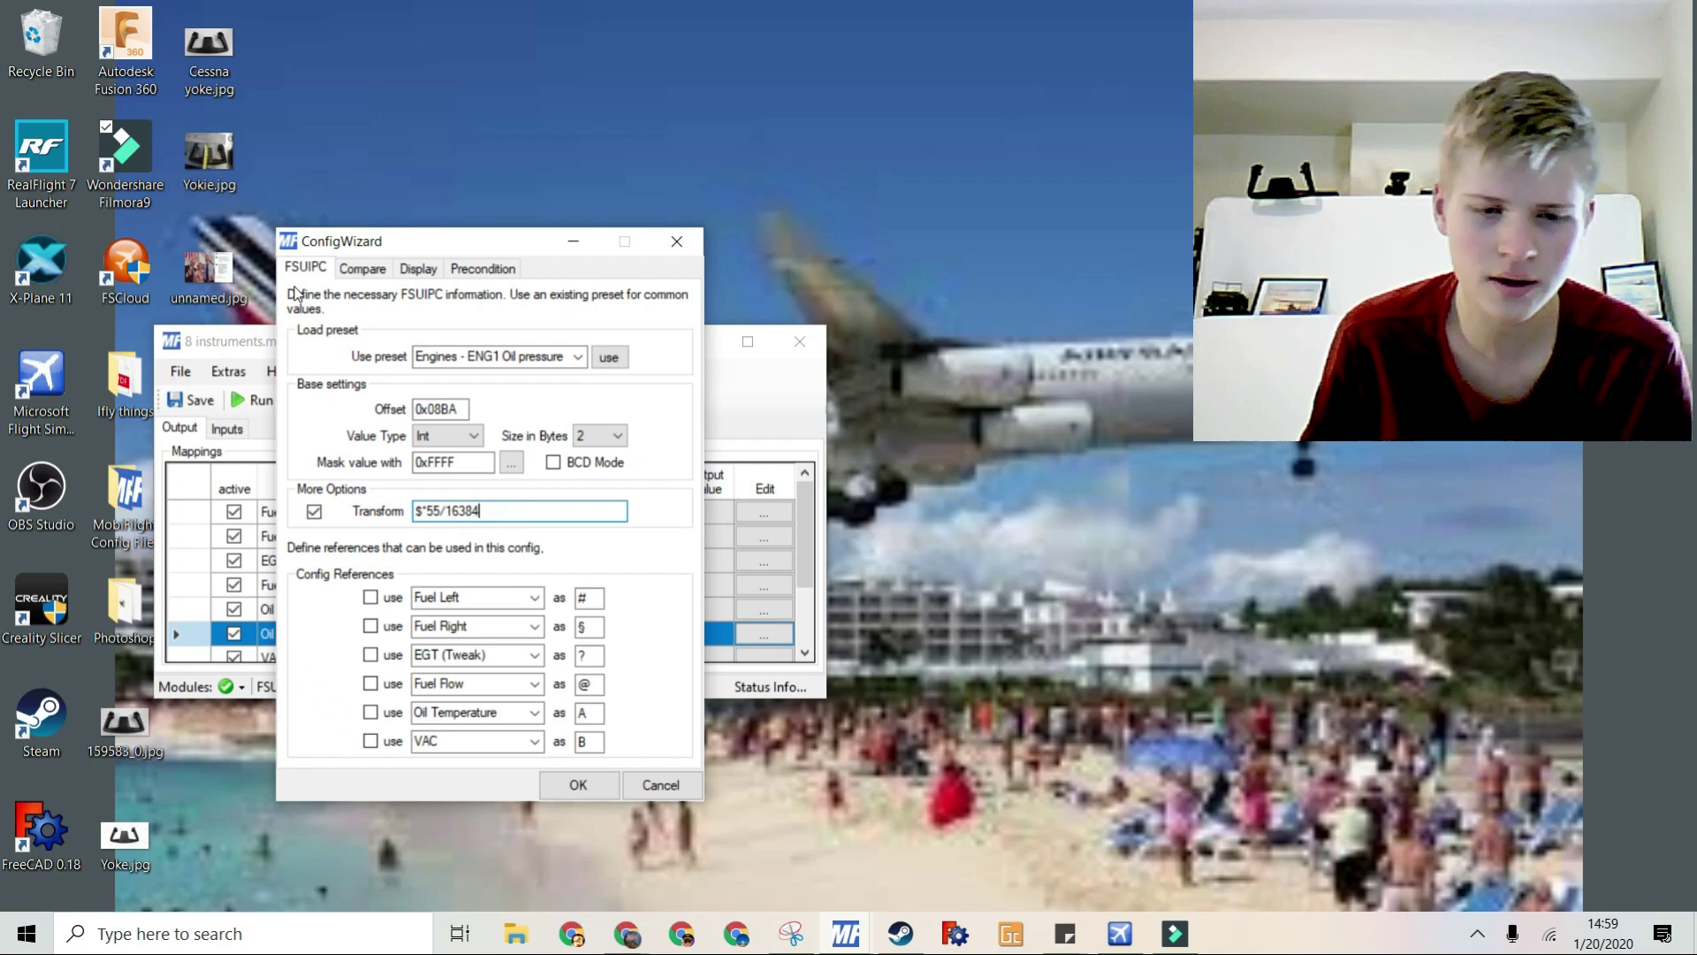
{"action": "left_click", "coordinate": [361, 268]}
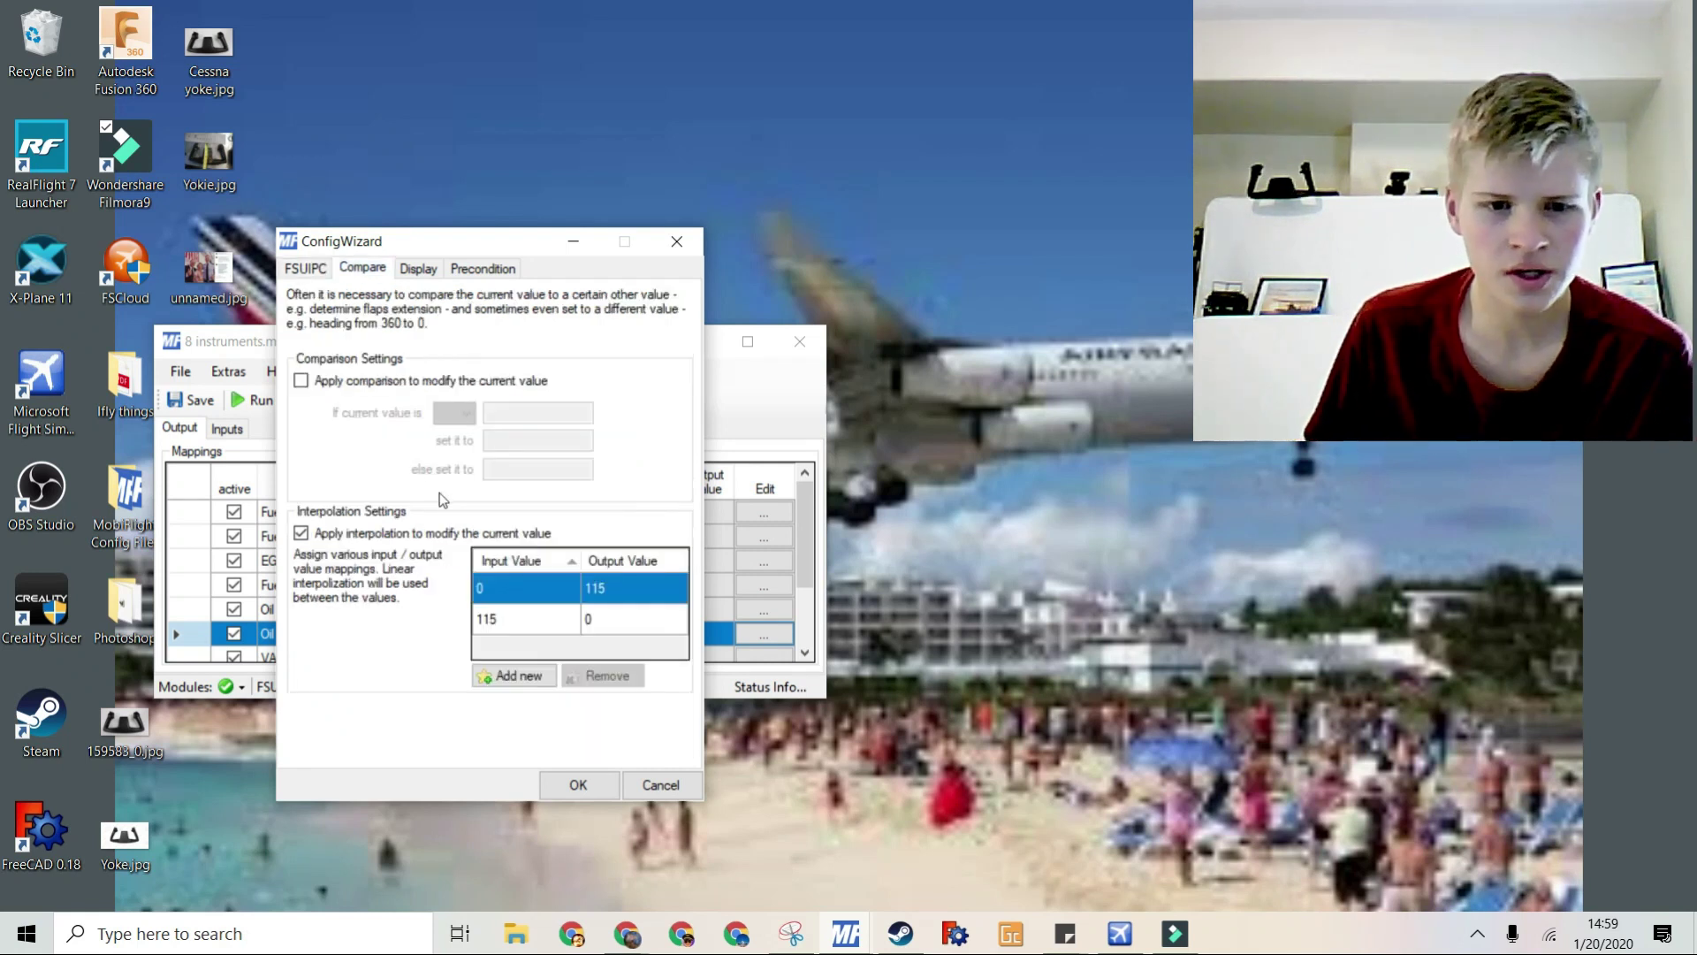
{"action": "left_click", "coordinate": [485, 601]}
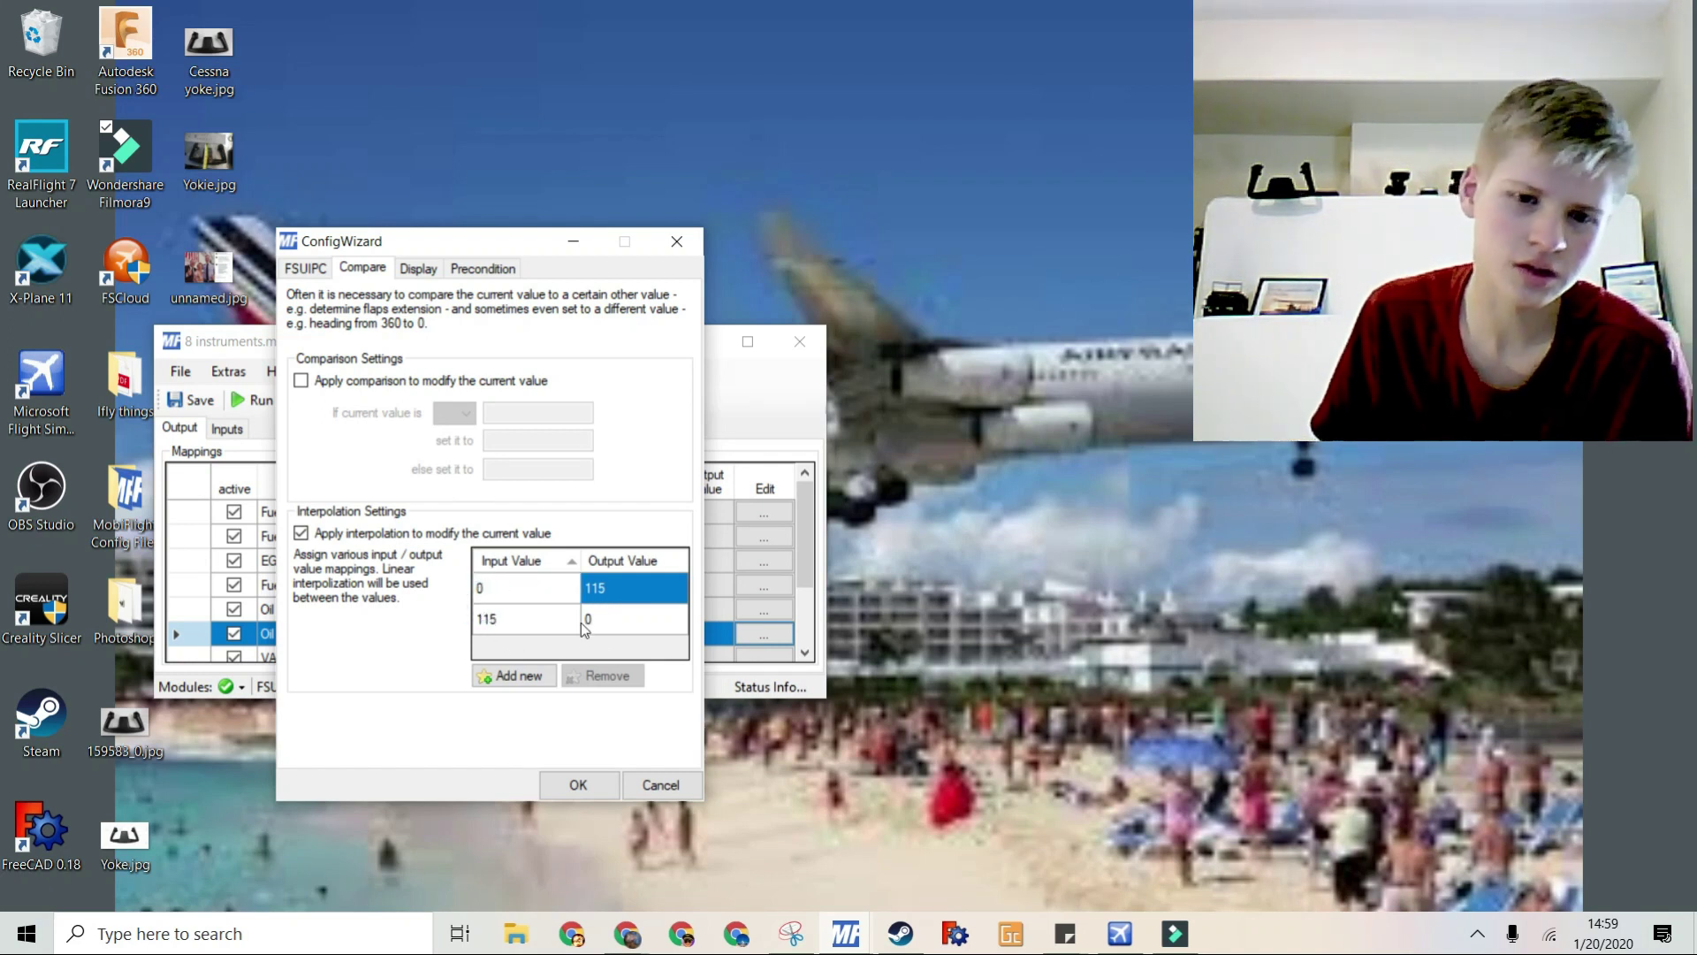
- Drive the Oil Pressure servo over Min 0 to Max 115, then test and stop it
{"action": "left_click", "coordinate": [420, 268]}
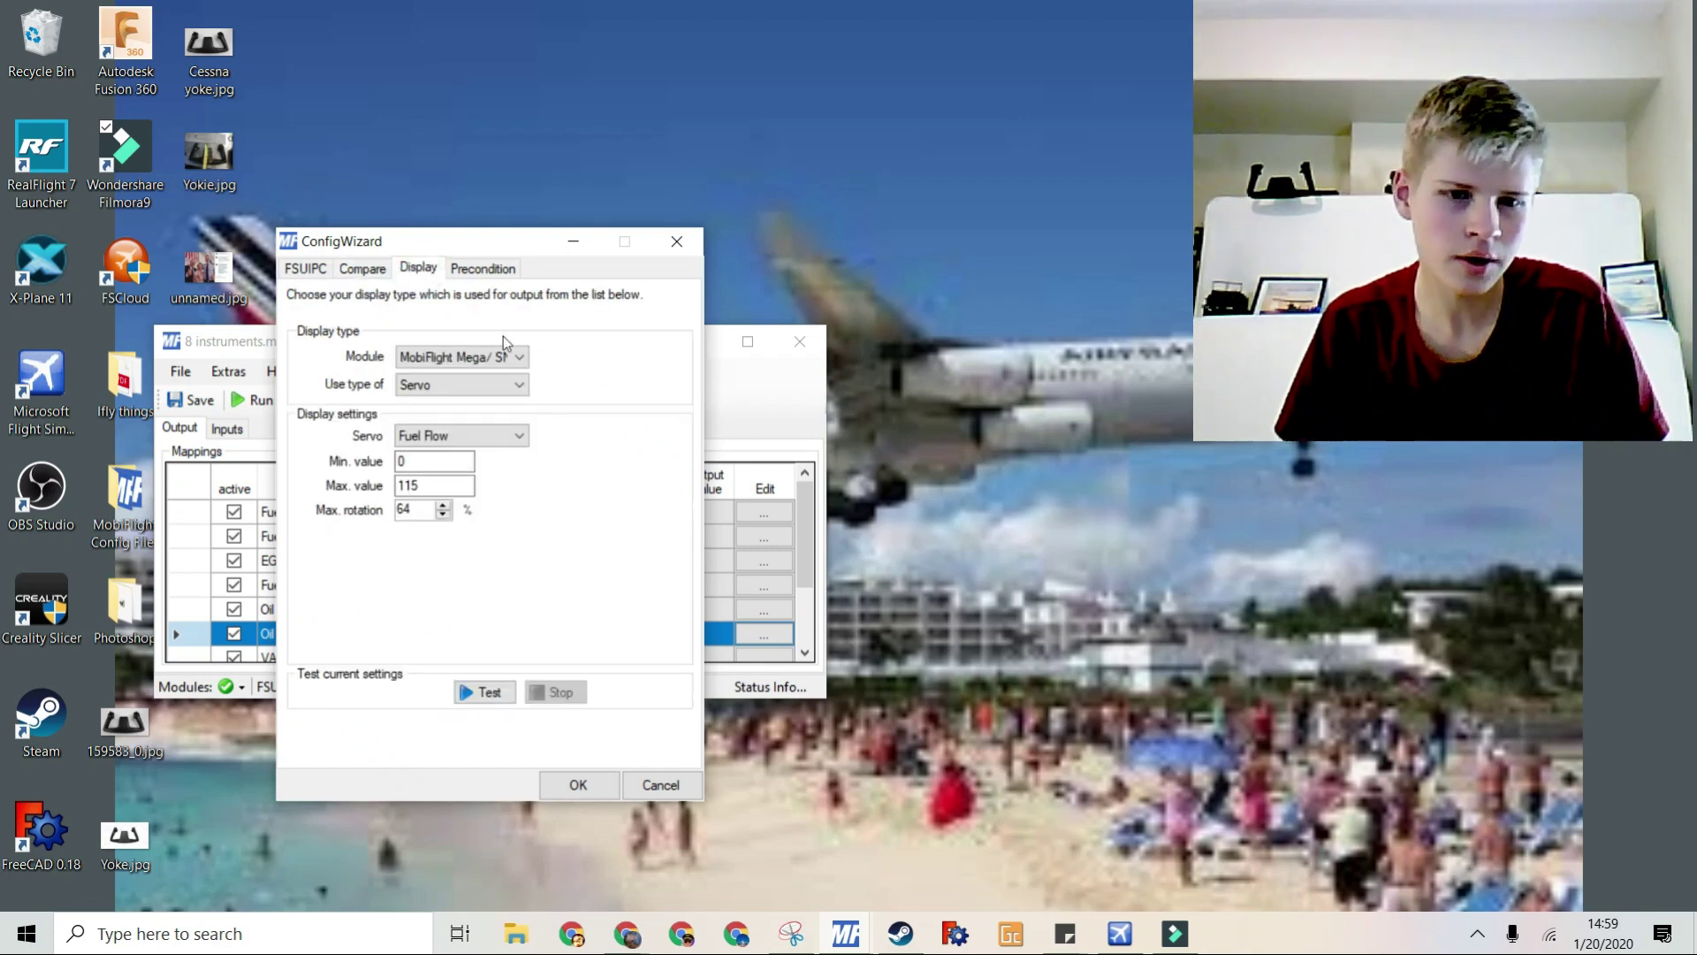
{"action": "left_click", "coordinate": [508, 436]}
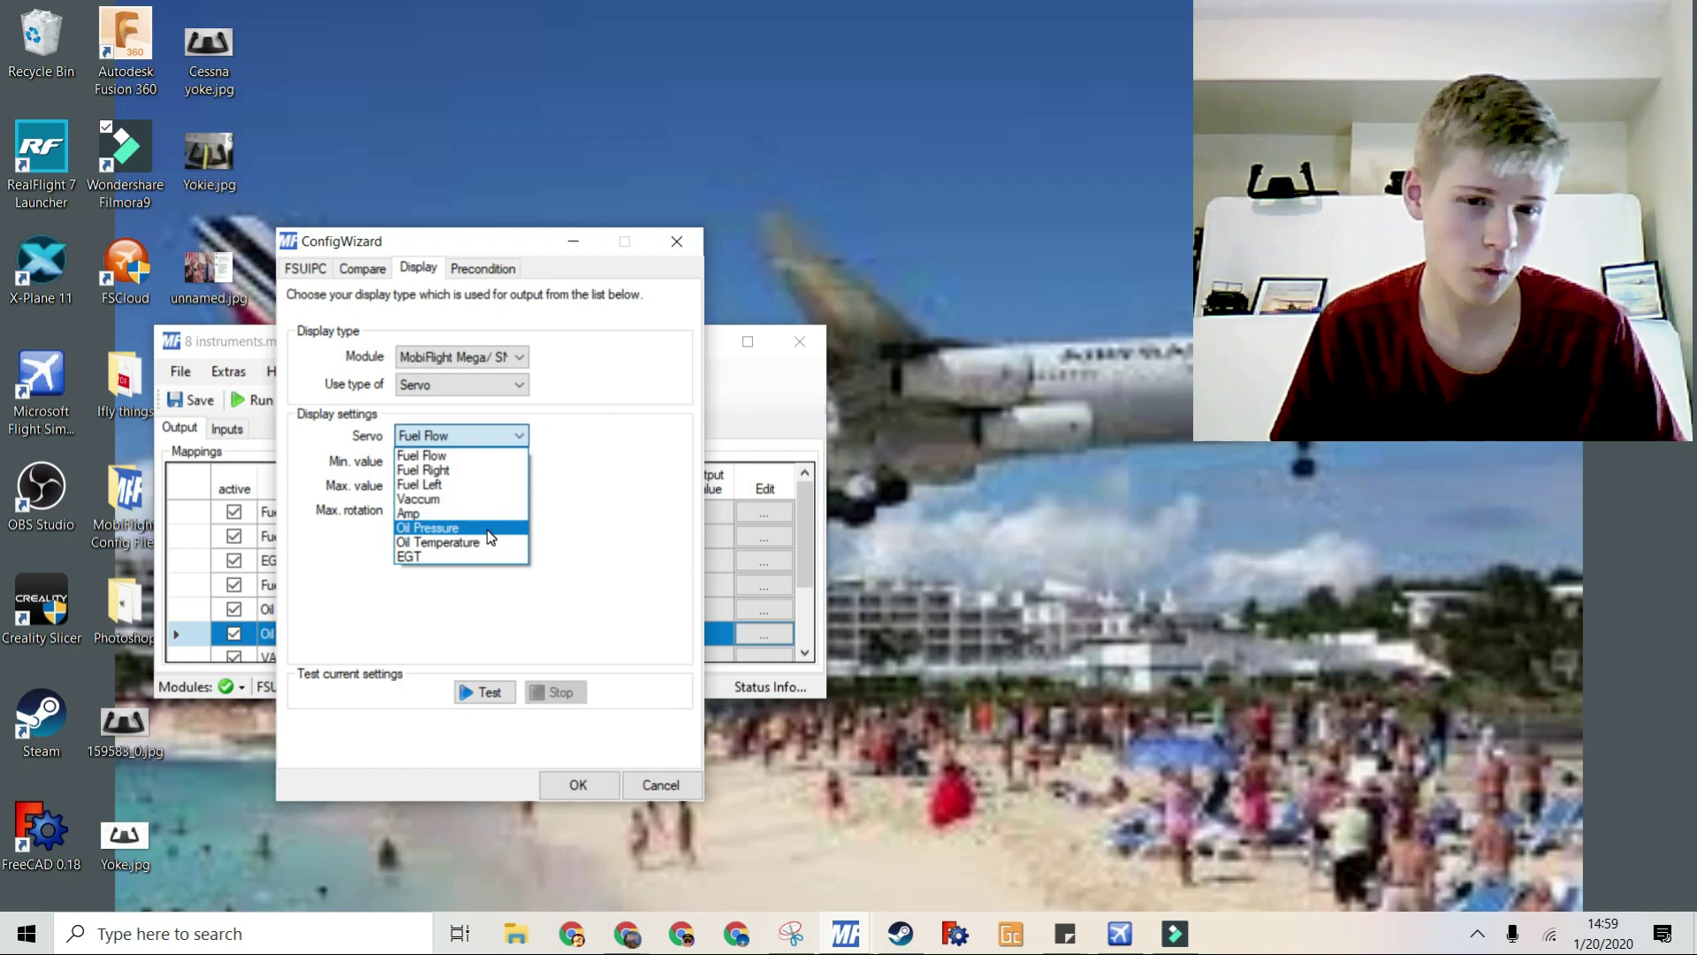
{"action": "left_click", "coordinate": [489, 529]}
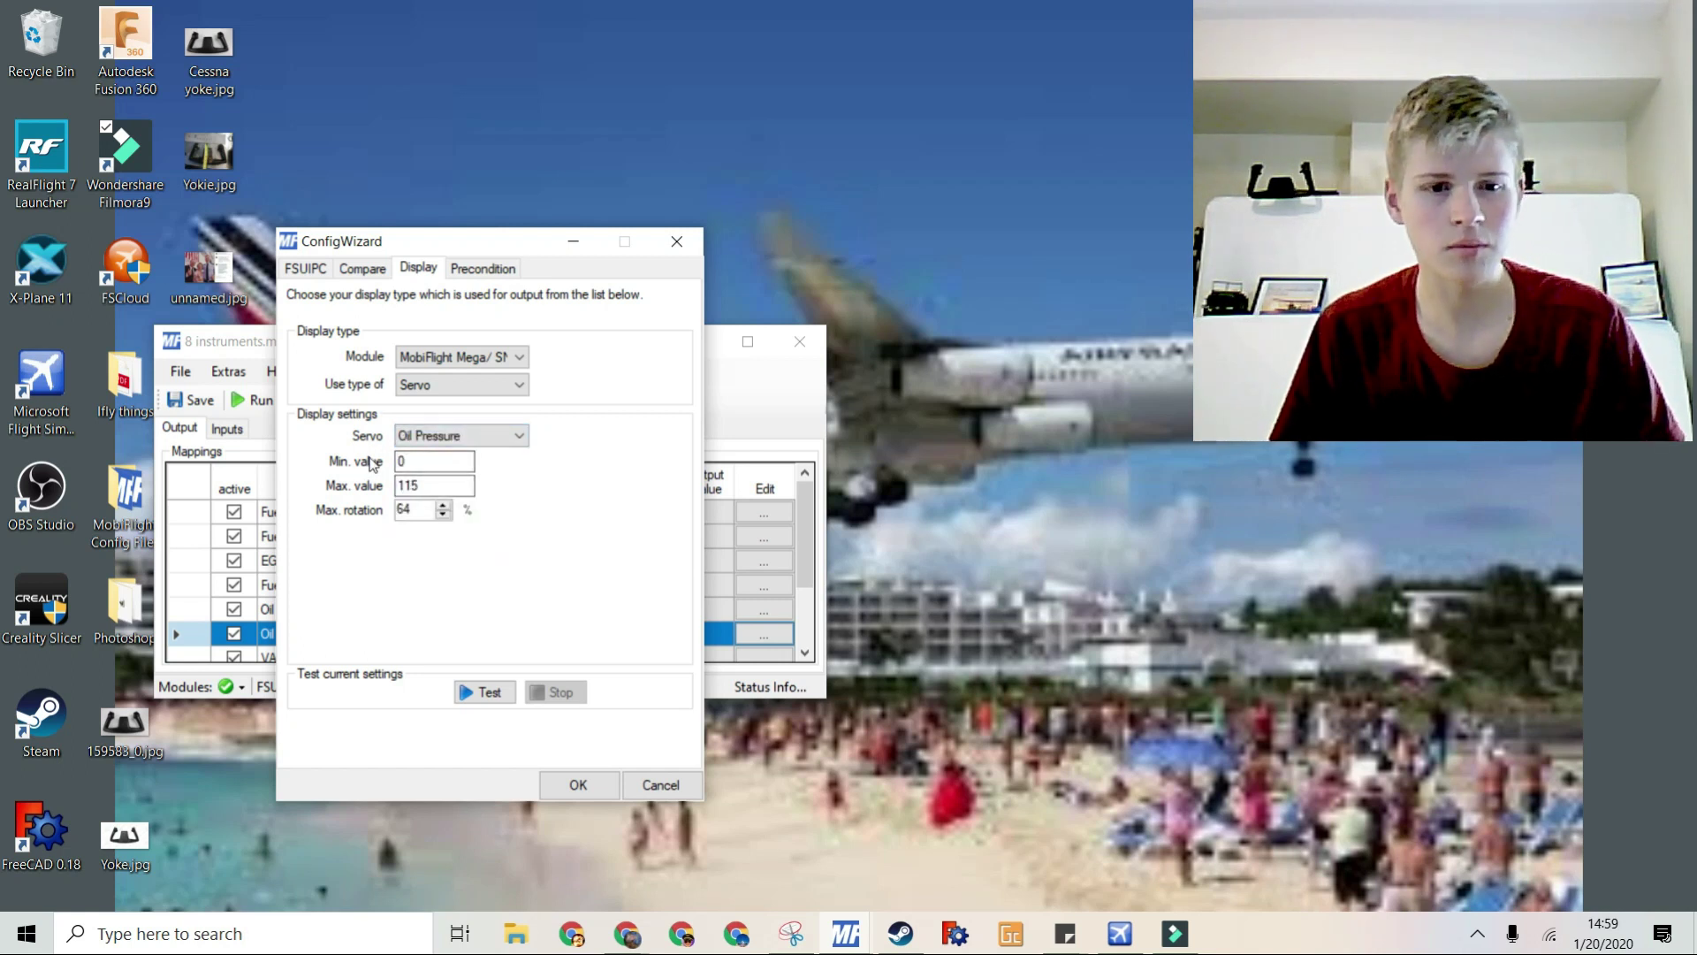
{"action": "left_click", "coordinate": [408, 460]}
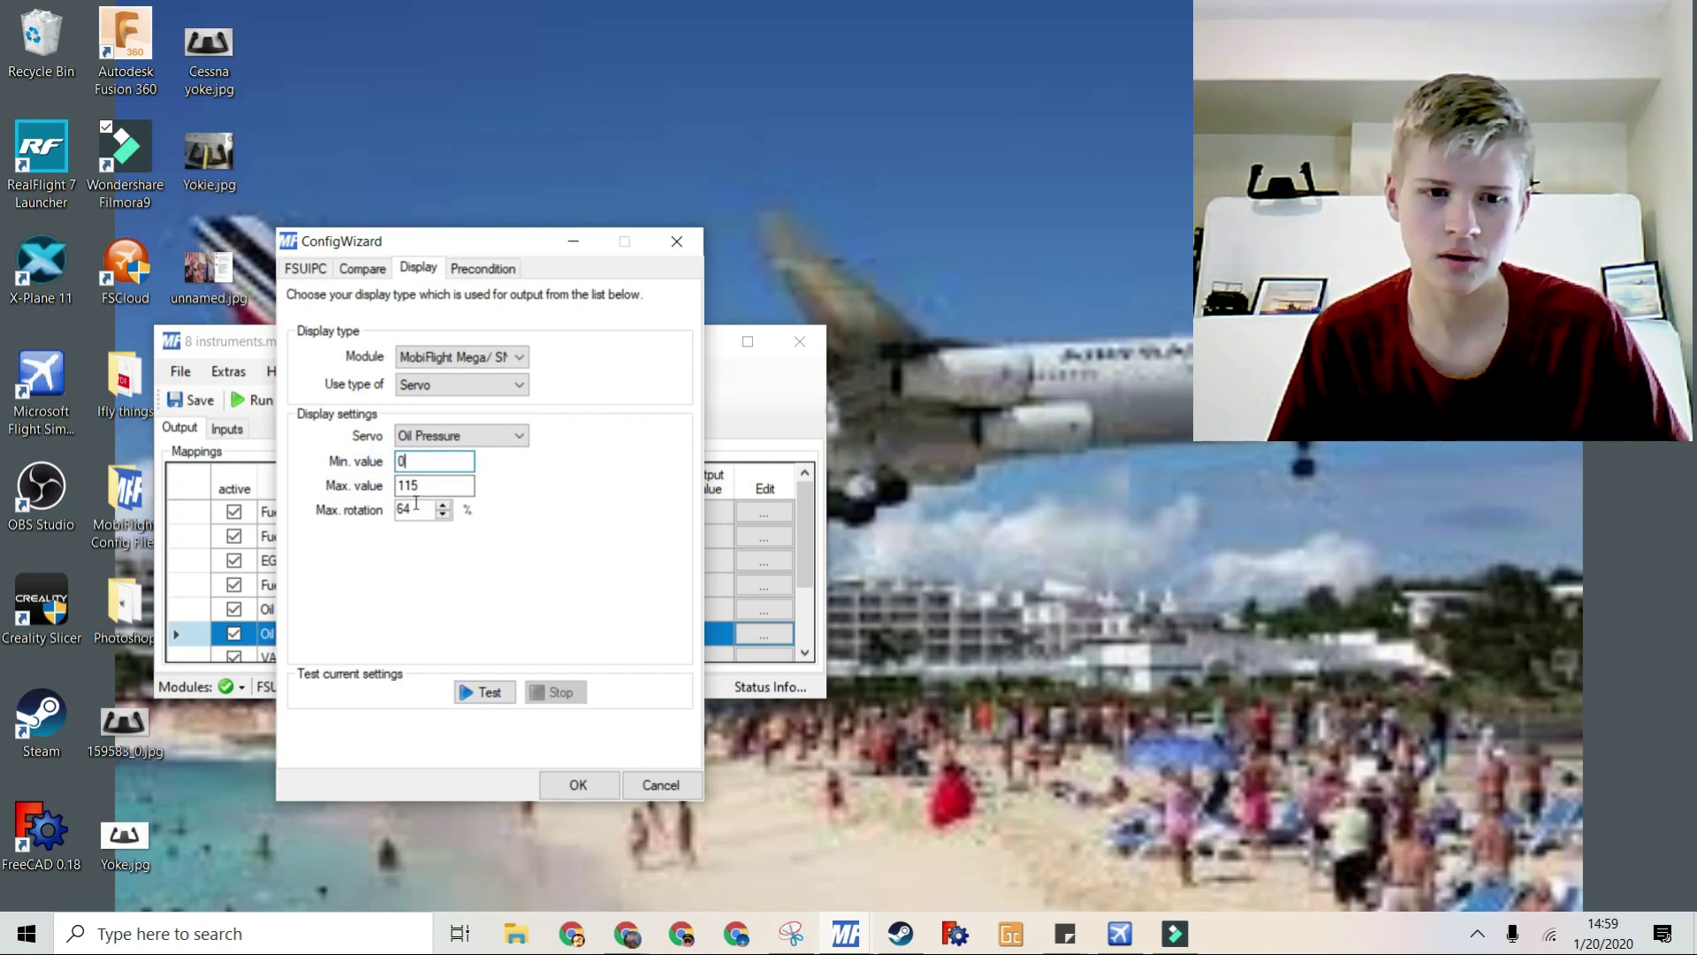
{"action": "left_click", "coordinate": [408, 507]}
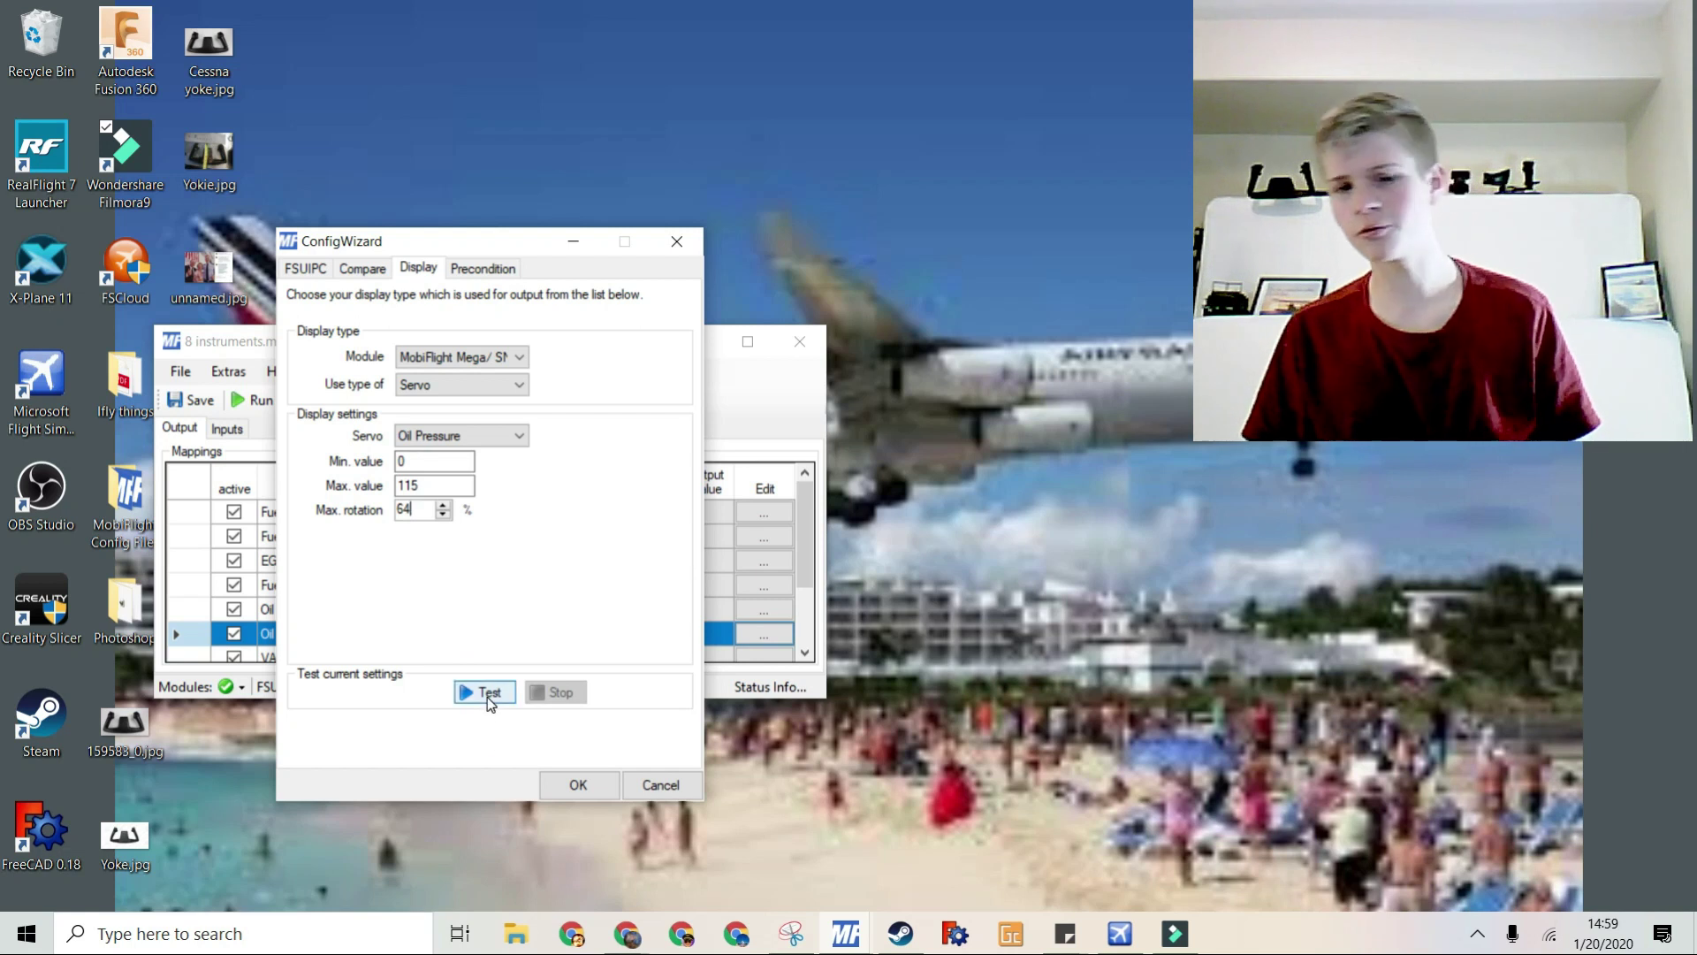
{"action": "left_click", "coordinate": [488, 695]}
{"action": "left_click", "coordinate": [544, 698]}
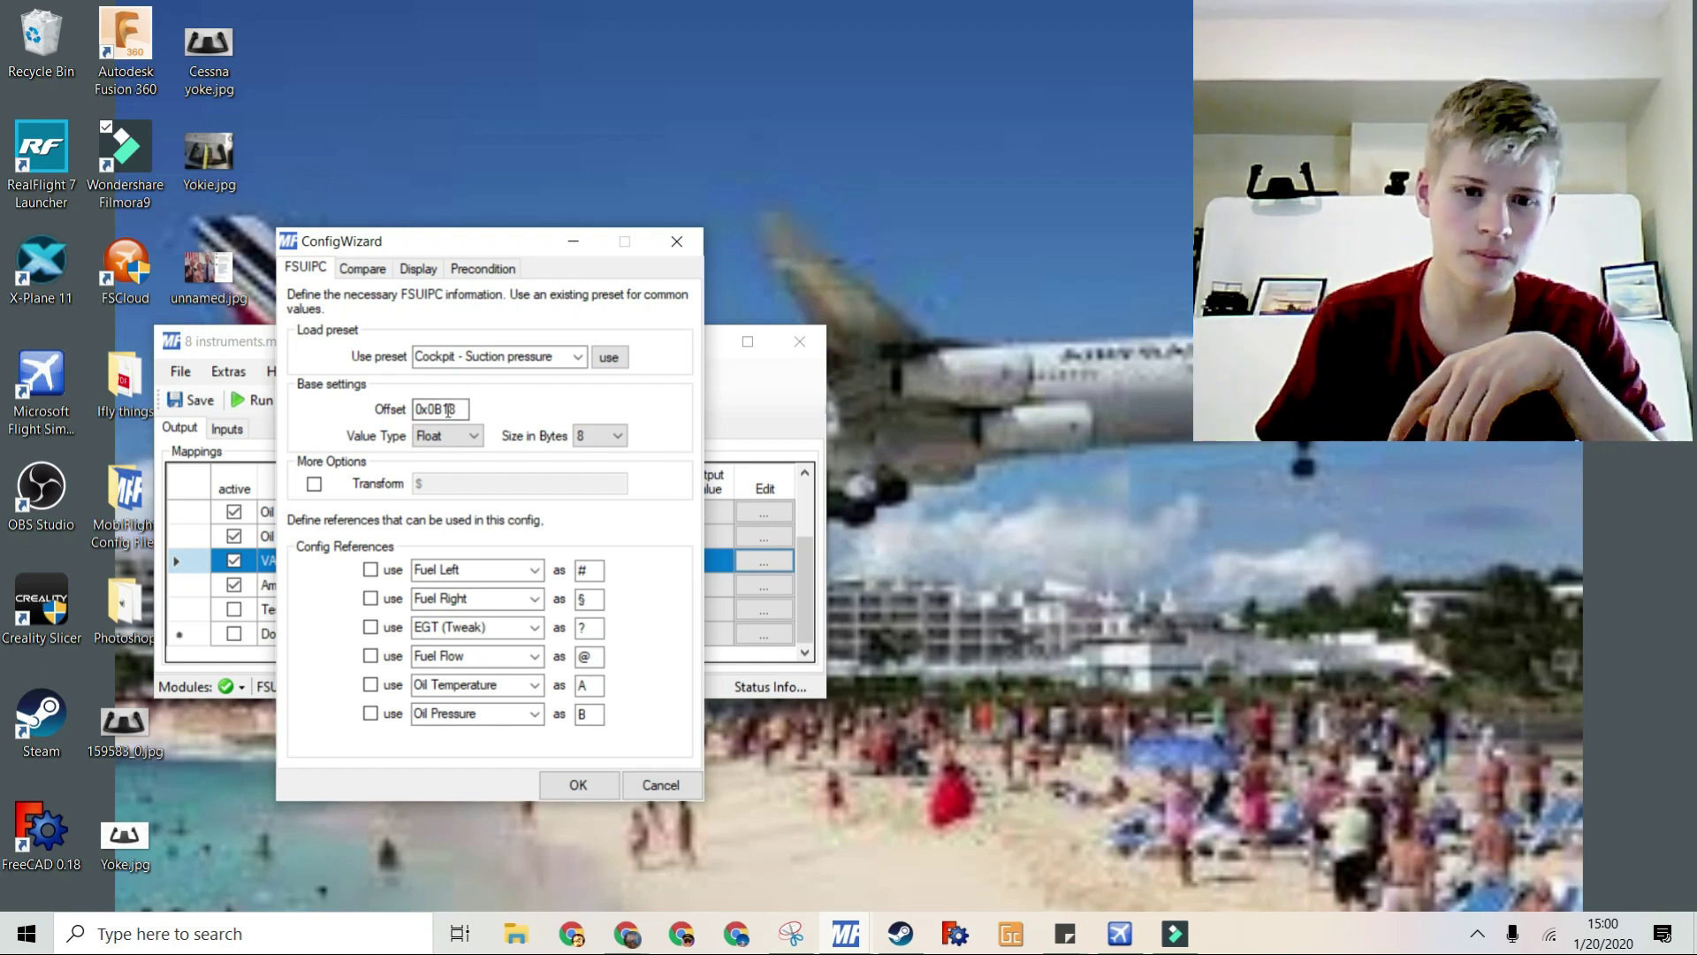
- Apply the 'Cockpit - Suction pressure' preset to VAC and turn off the value transform
{"action": "left_click_drag", "start_coordinate": [458, 409], "coordinate": [433, 408]}
{"action": "left_click", "coordinate": [608, 358]}
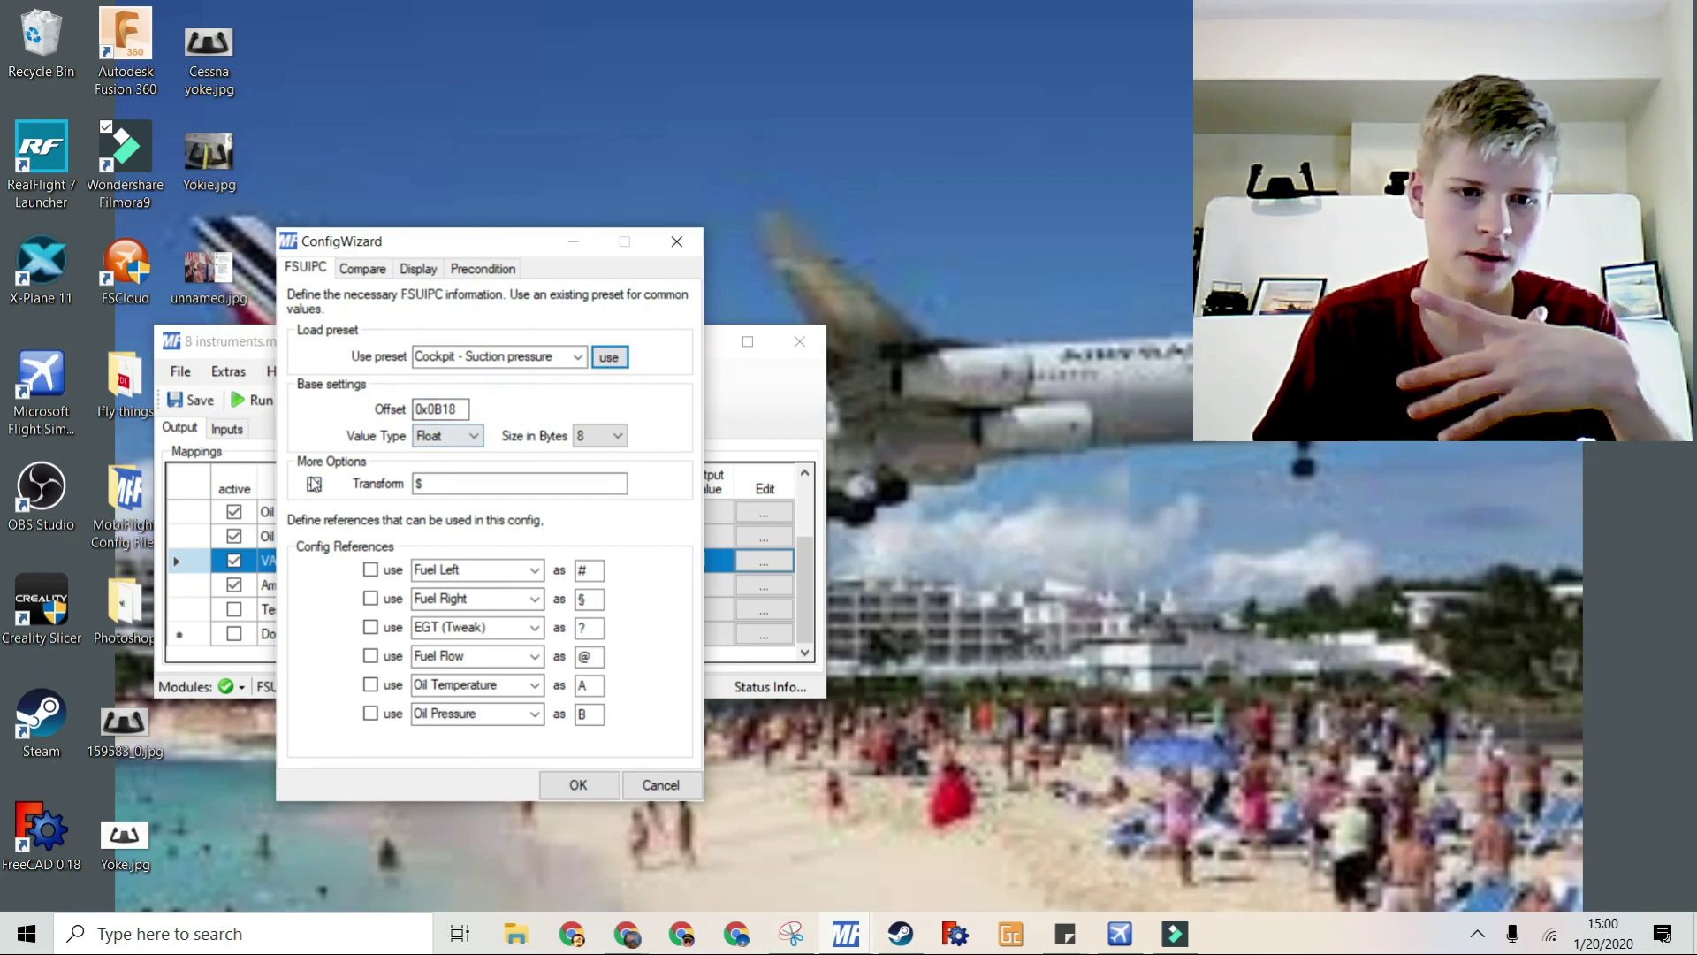
{"action": "left_click", "coordinate": [314, 483]}
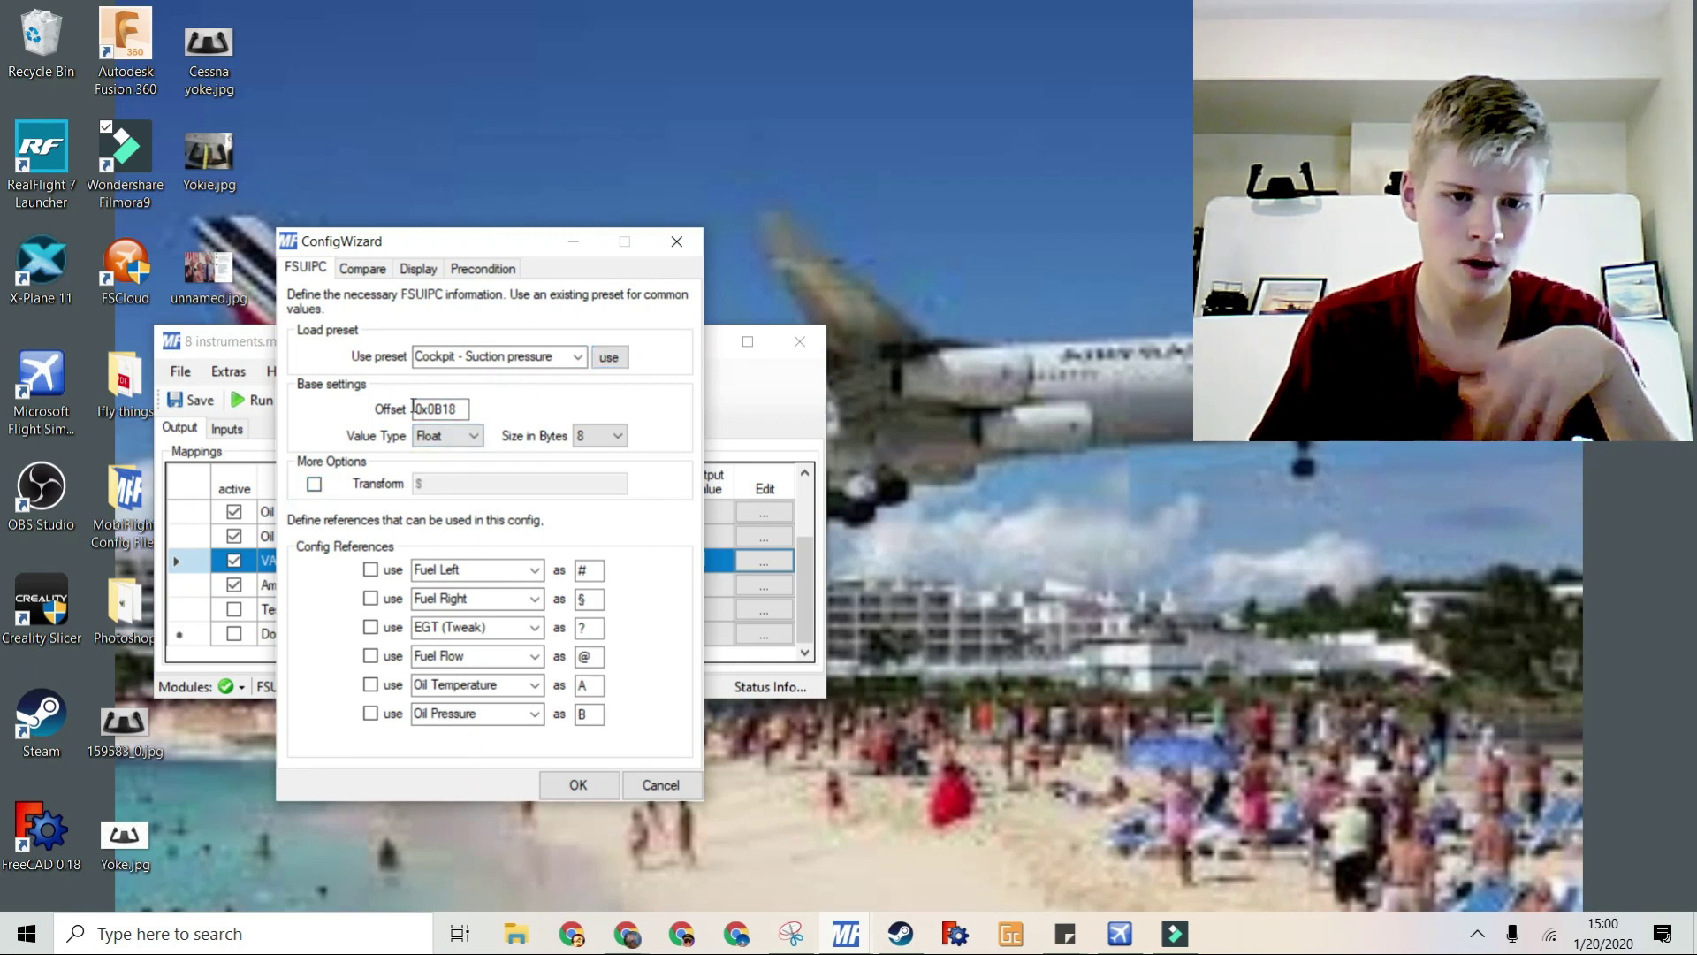
{"action": "left_click", "coordinate": [364, 269]}
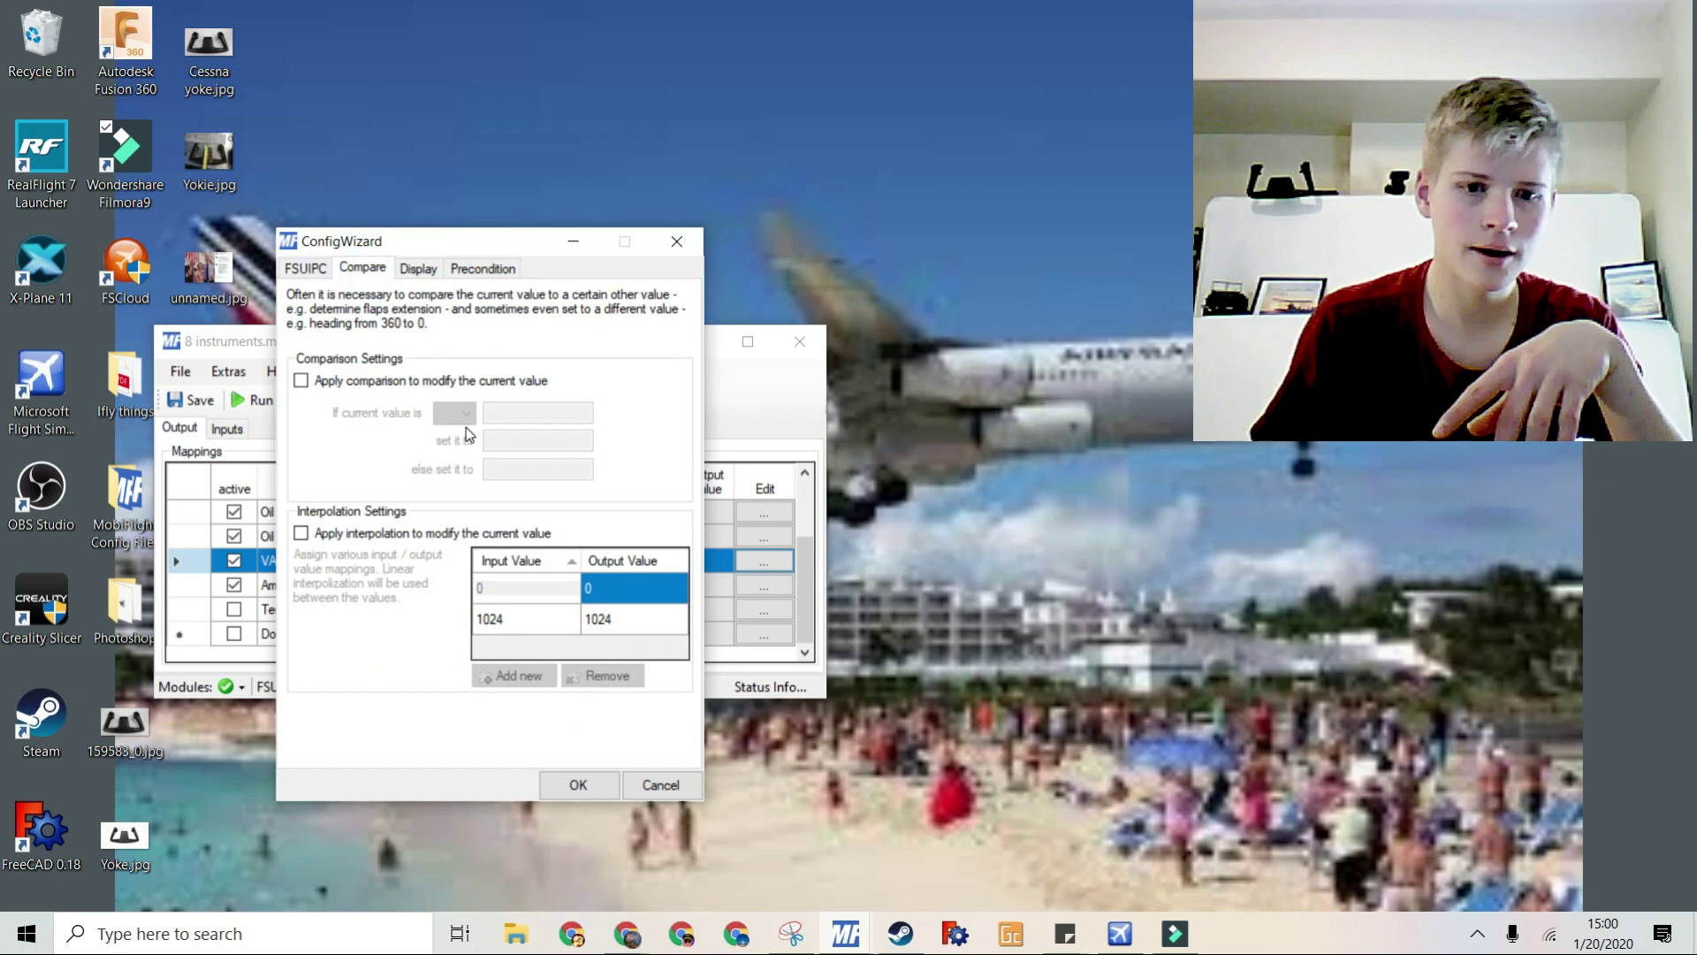
- Set the servo range to Min 3, Max 7, assign the Vaccum servo, and test it
{"action": "left_click", "coordinate": [415, 268]}
{"action": "left_click", "coordinate": [436, 460]}
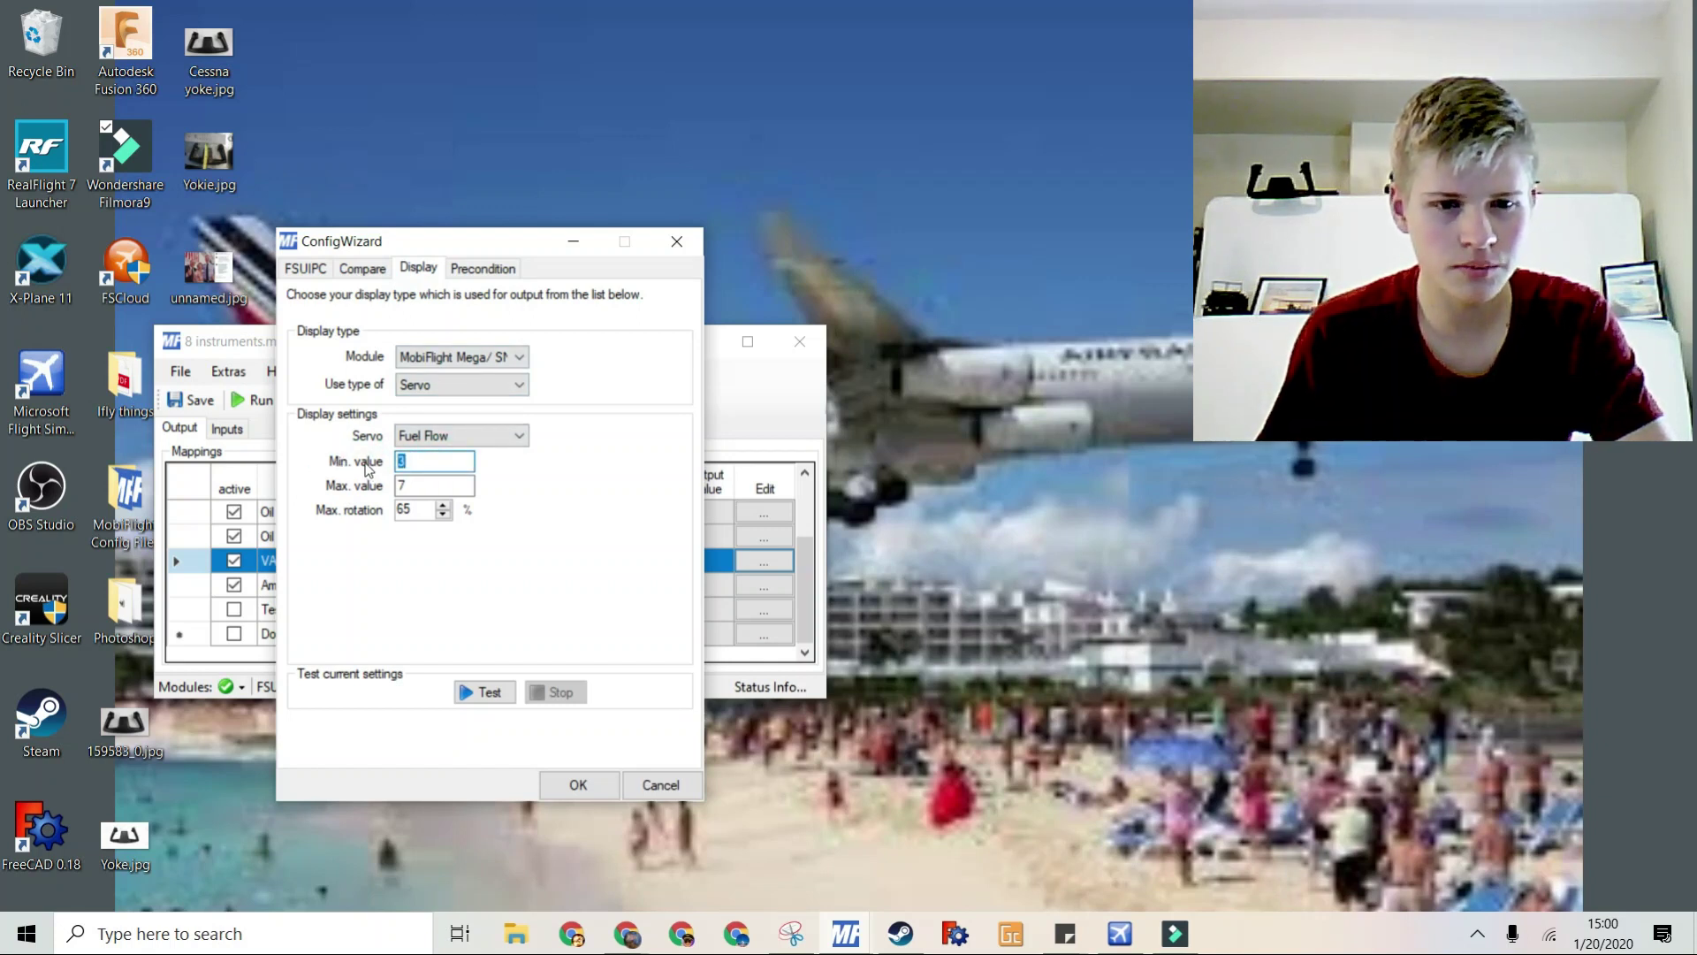
{"action": "left_click", "coordinate": [416, 485]}
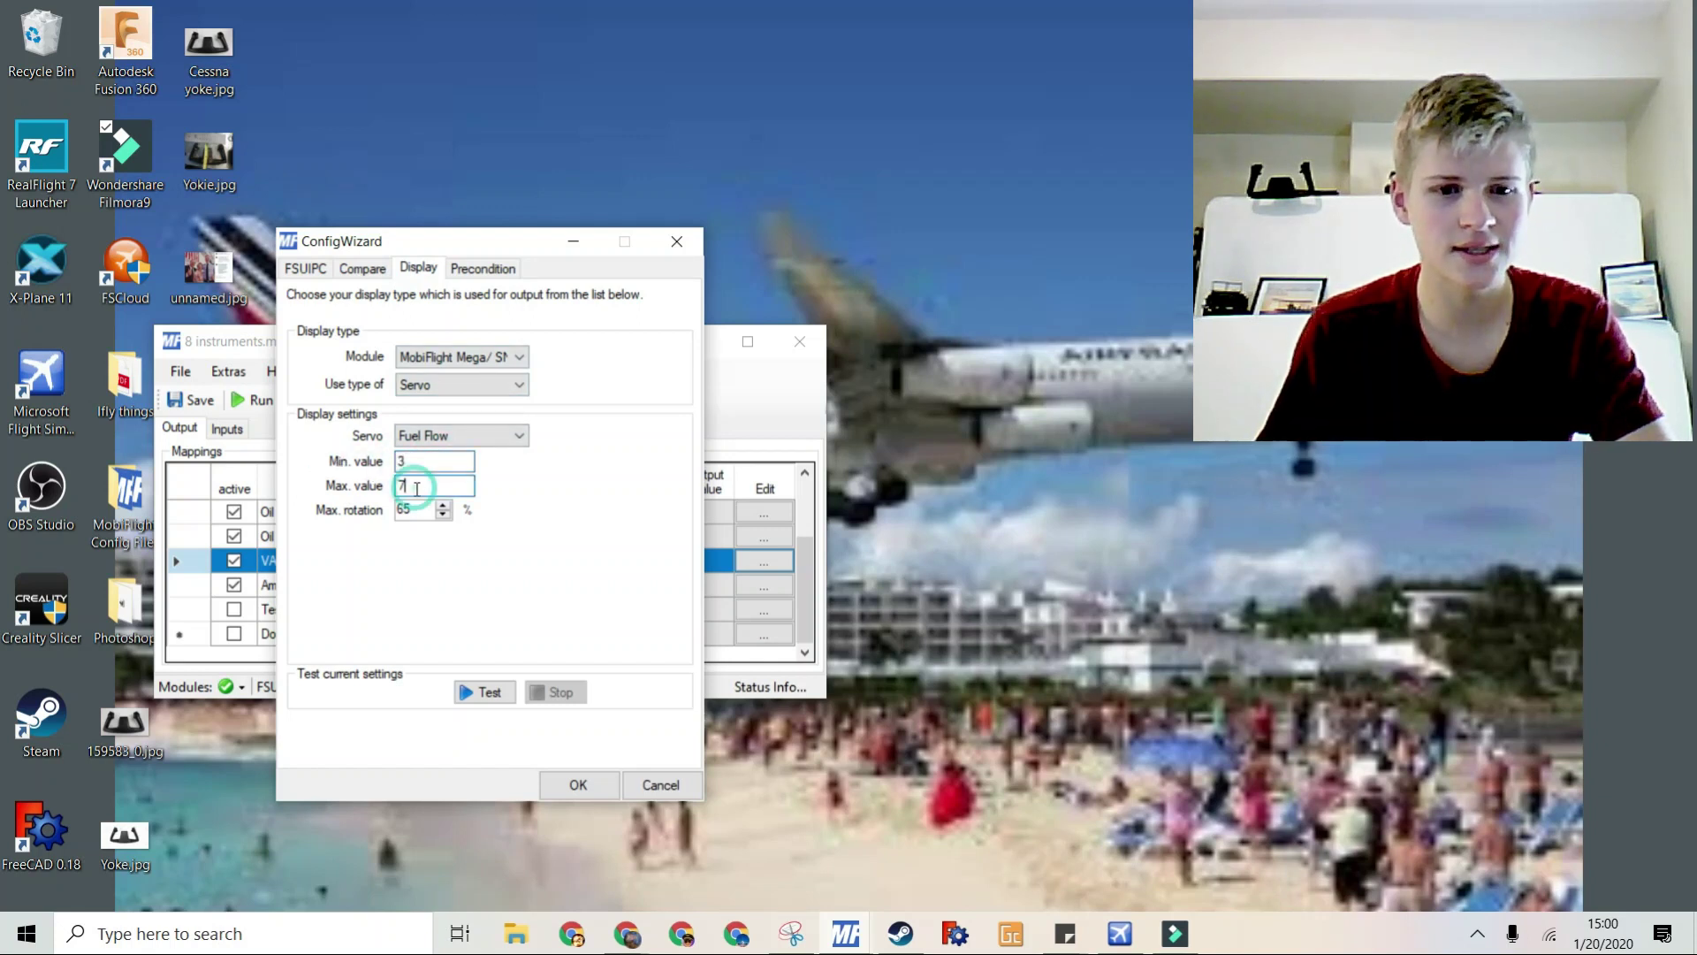
{"action": "left_click", "coordinate": [491, 694]}
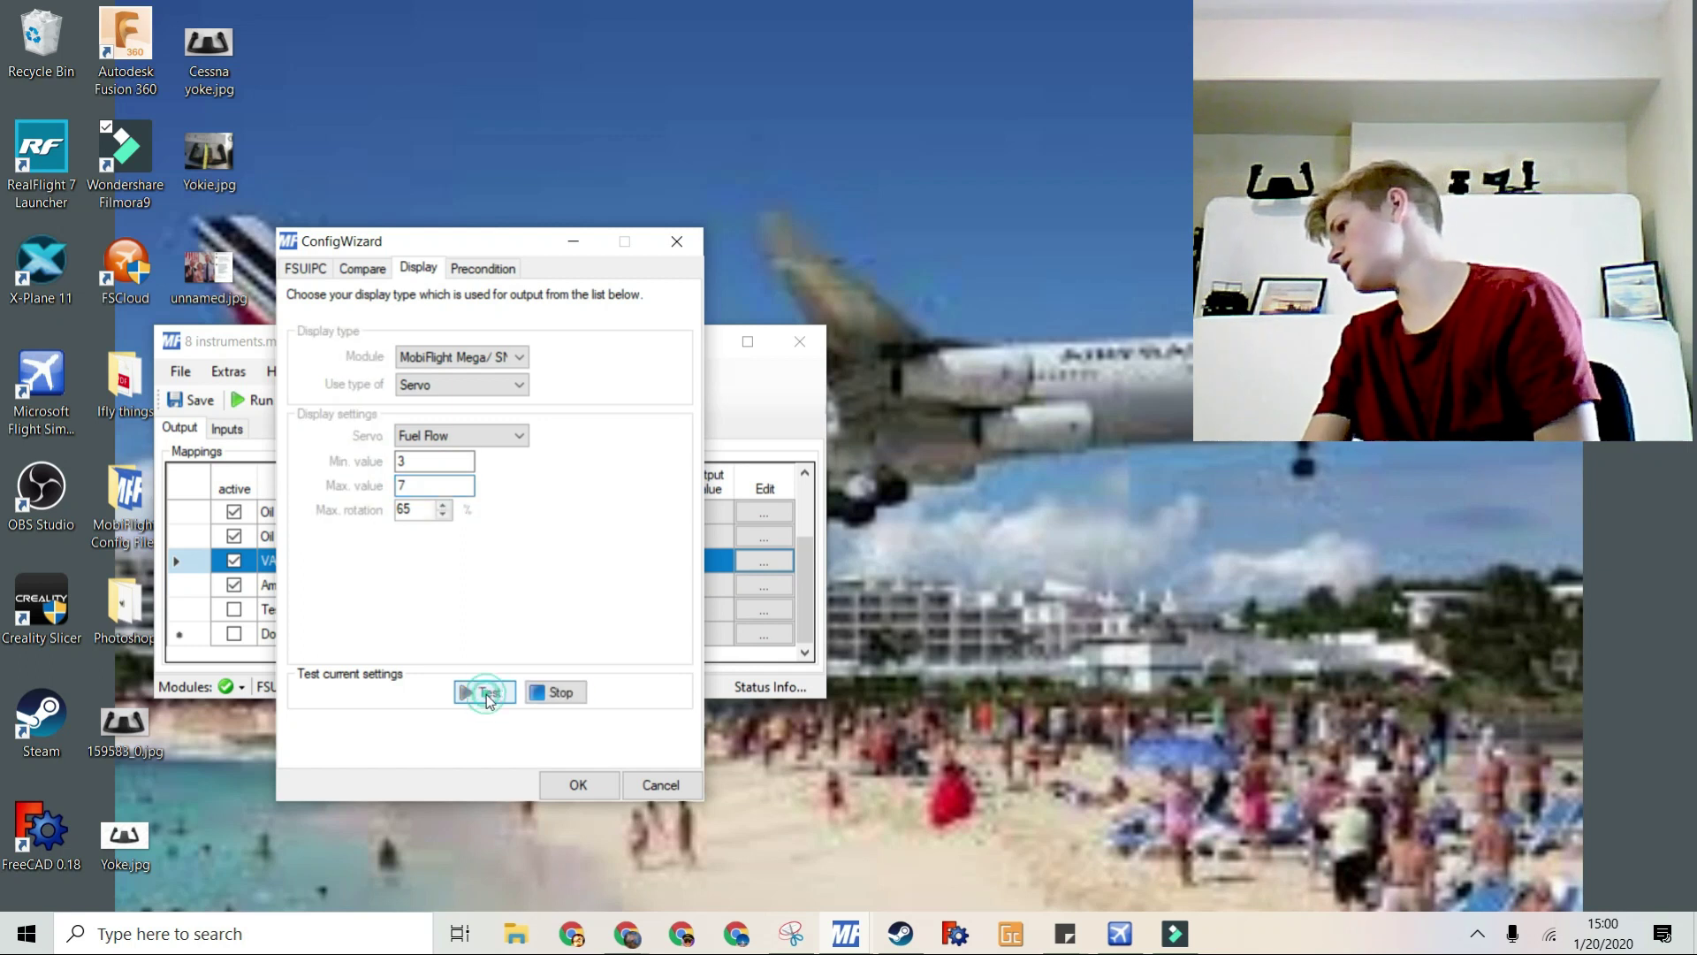
{"action": "left_click", "coordinate": [533, 699]}
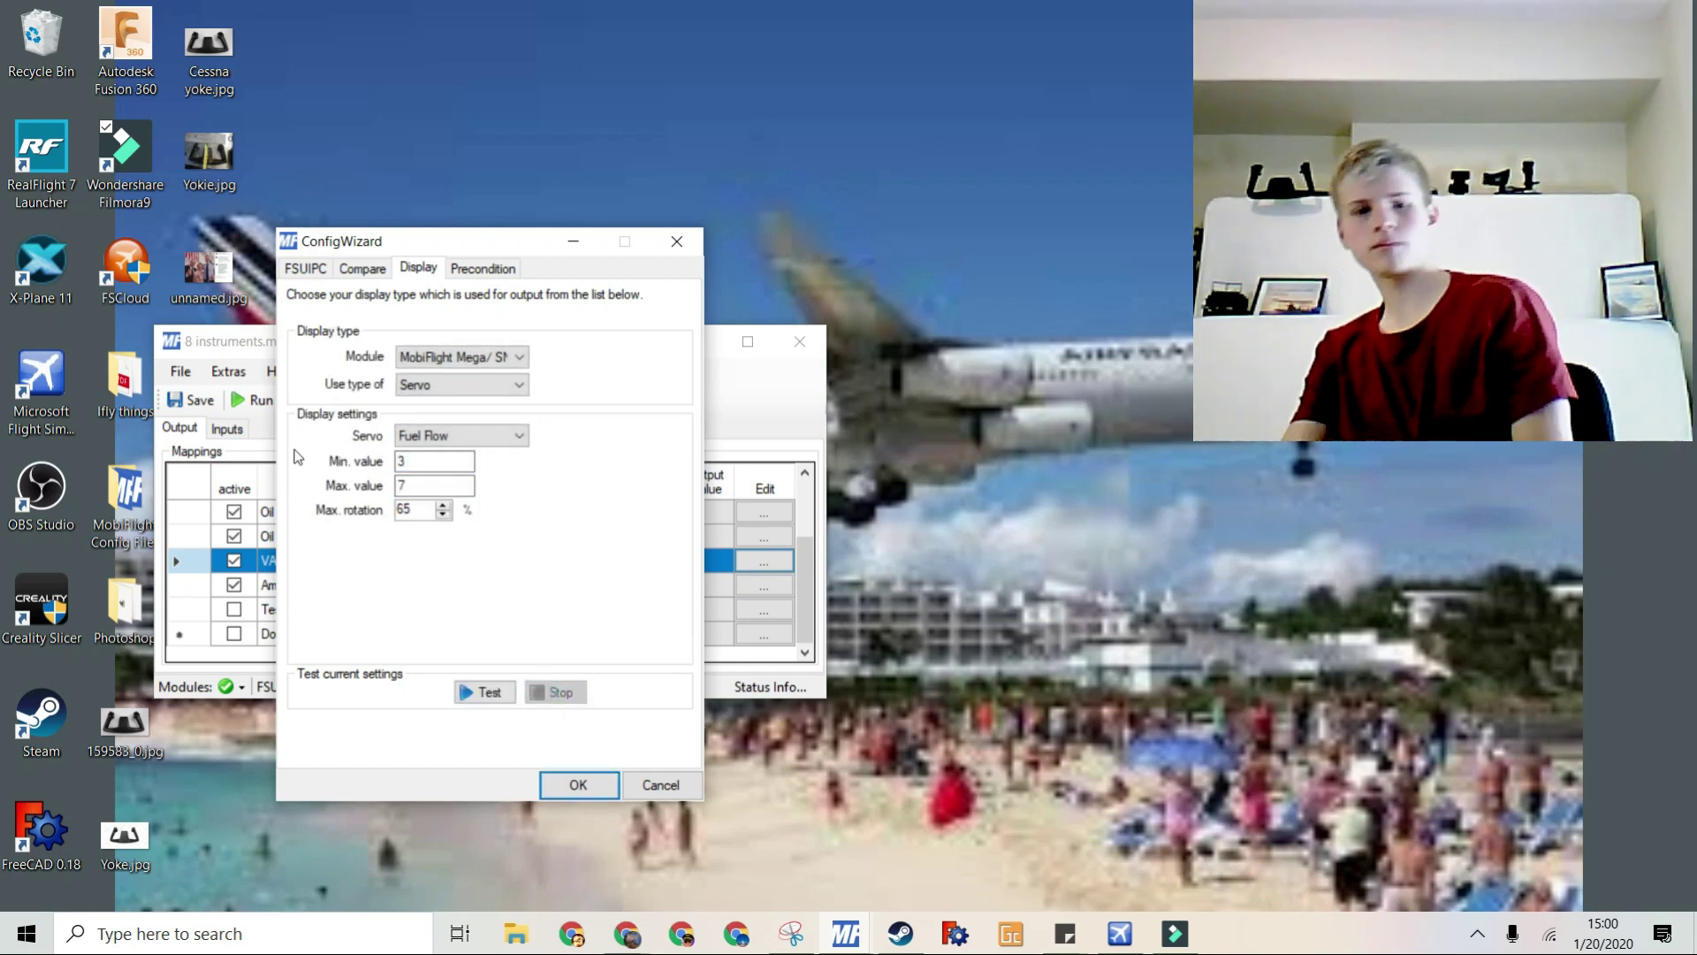
{"action": "left_click", "coordinate": [427, 435]}
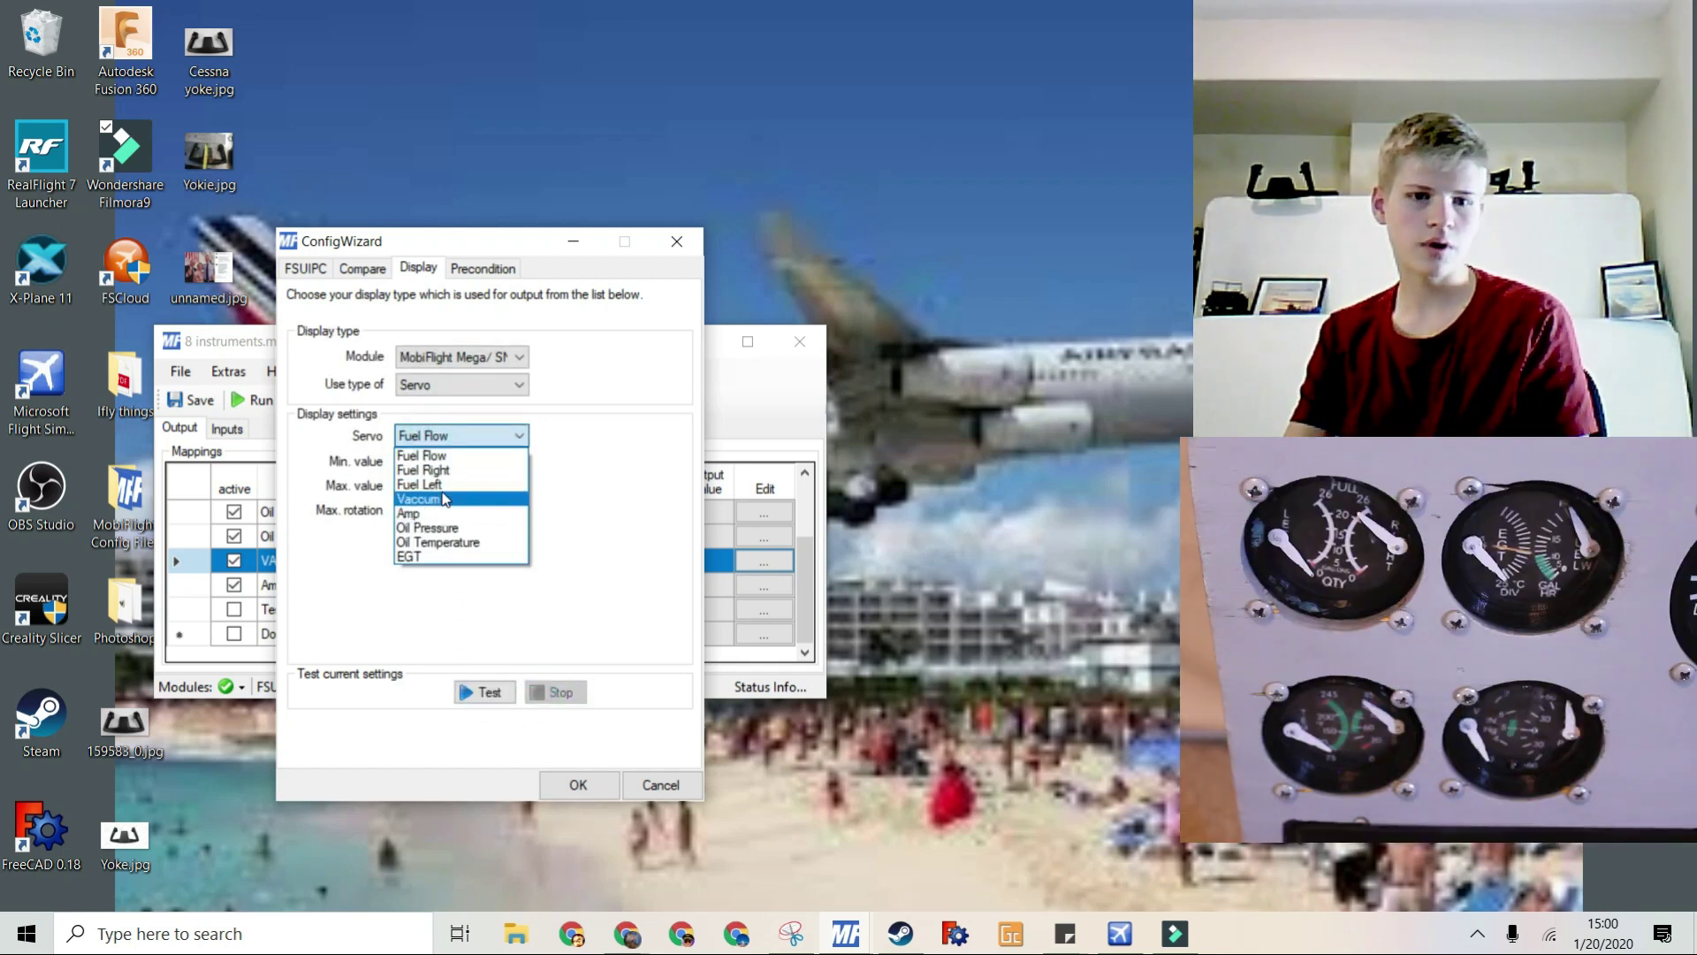
{"action": "left_click", "coordinate": [442, 500]}
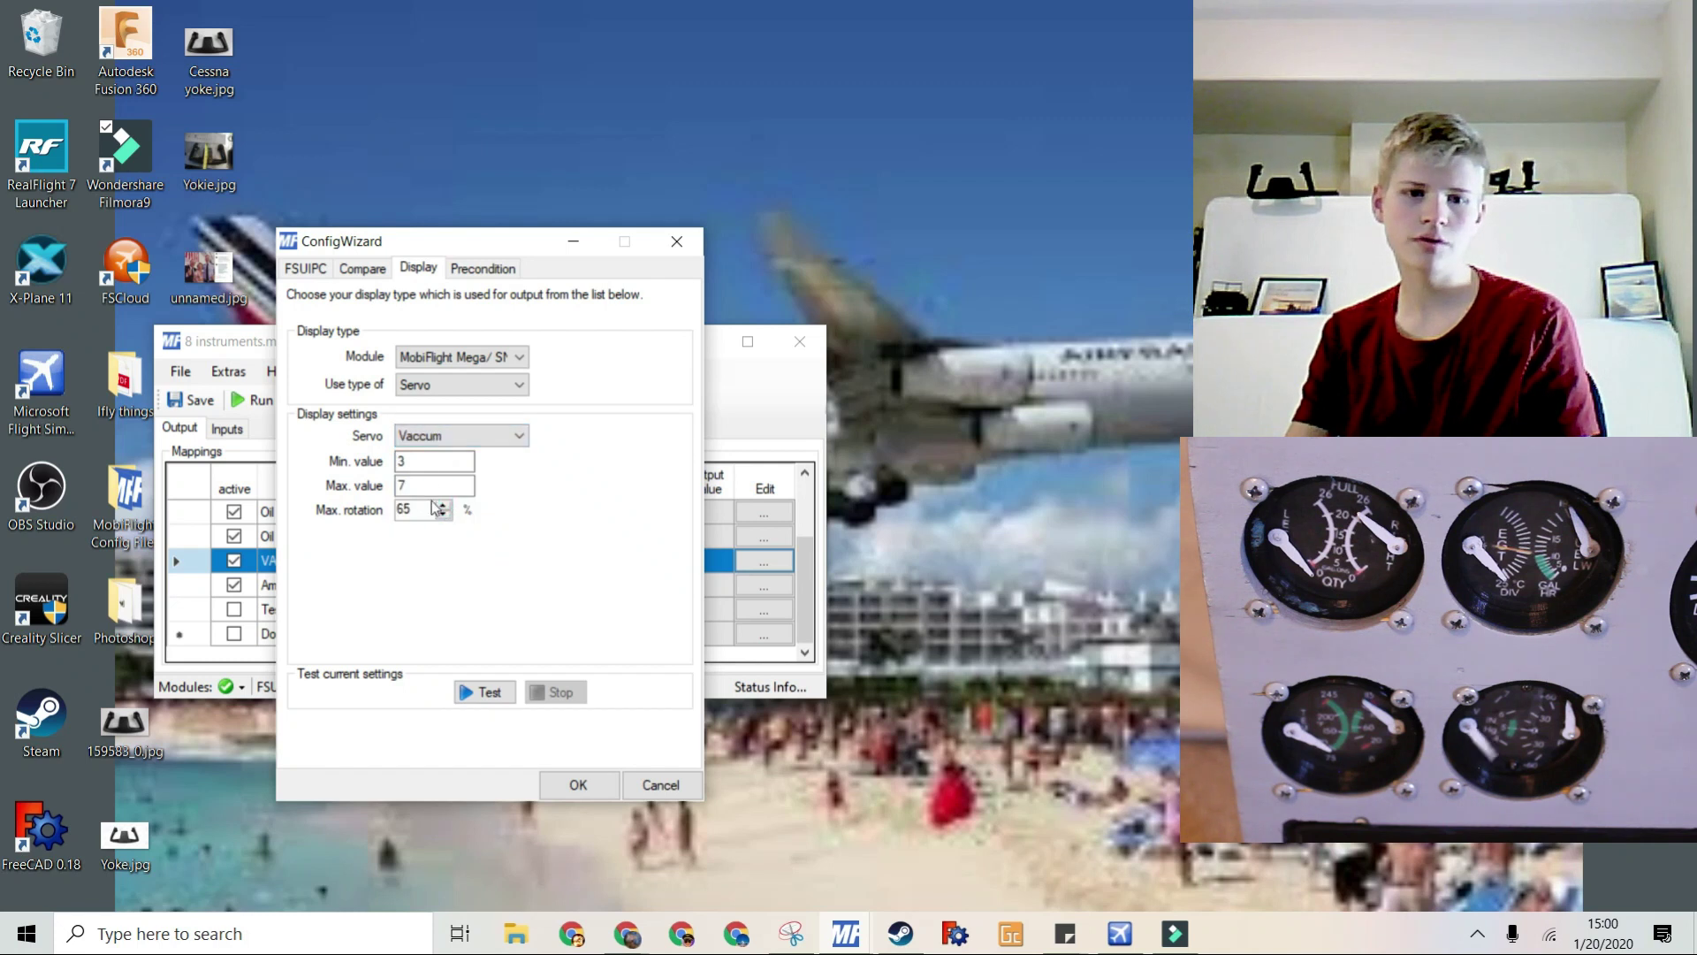
{"action": "left_click", "coordinate": [498, 695]}
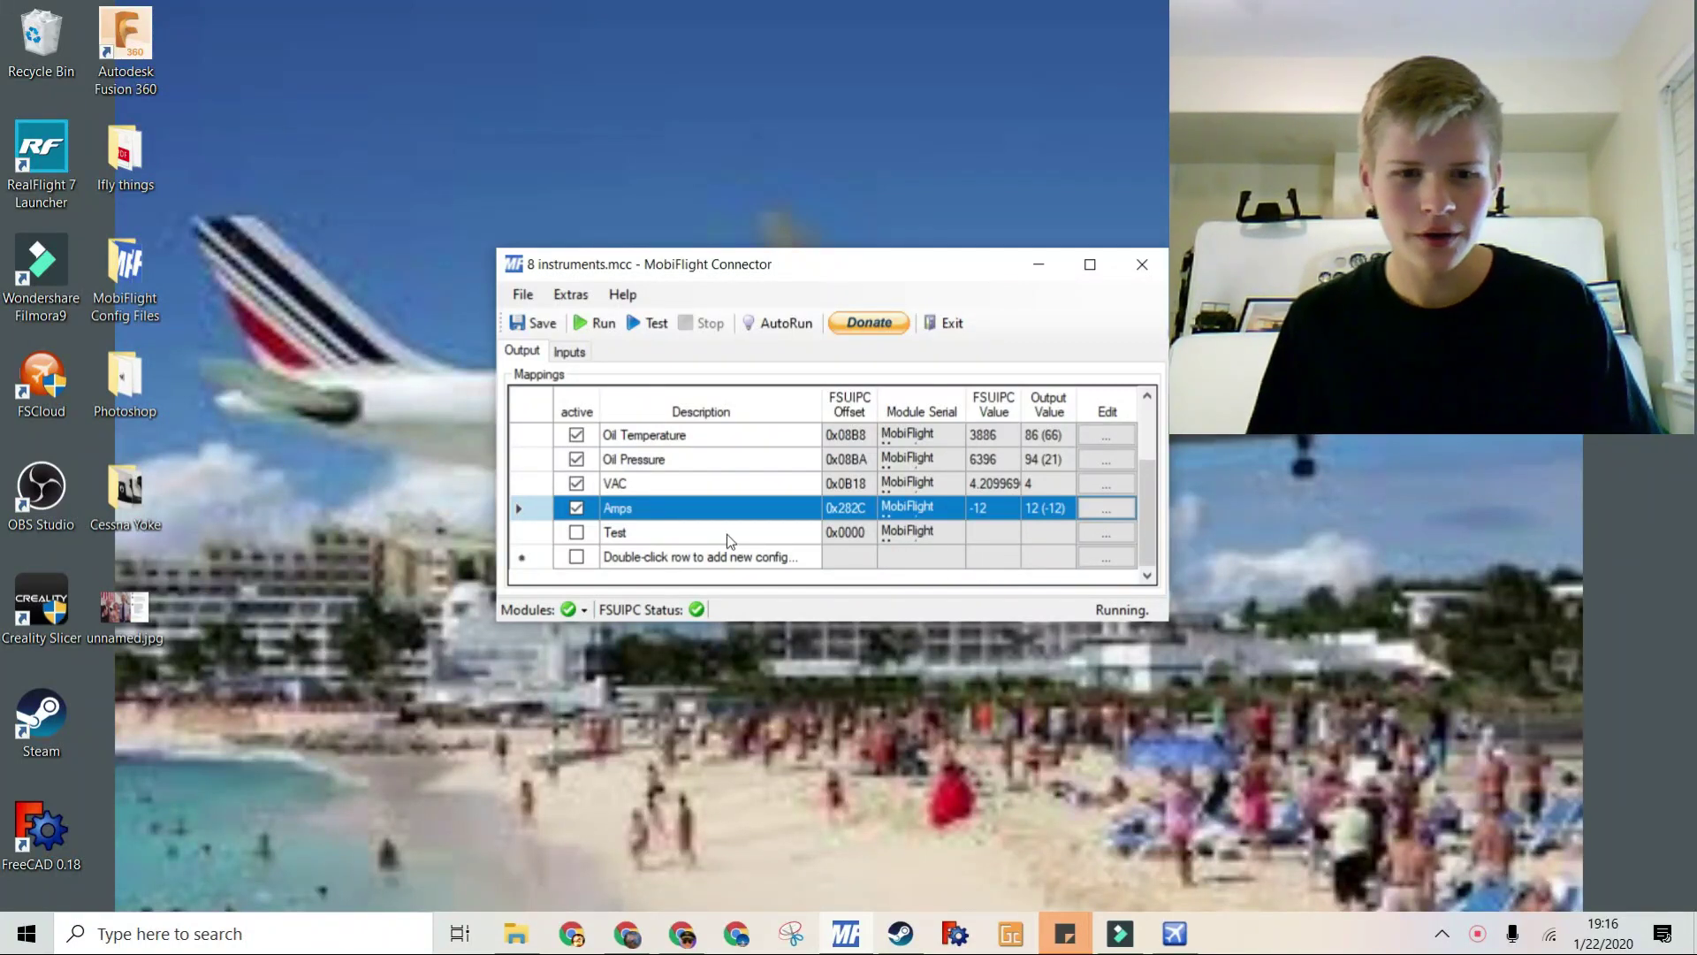
- Review the Amps mapping's 0x282C offset and its reversed -60↔60 interpolation
{"action": "left_click", "coordinate": [1105, 508]}
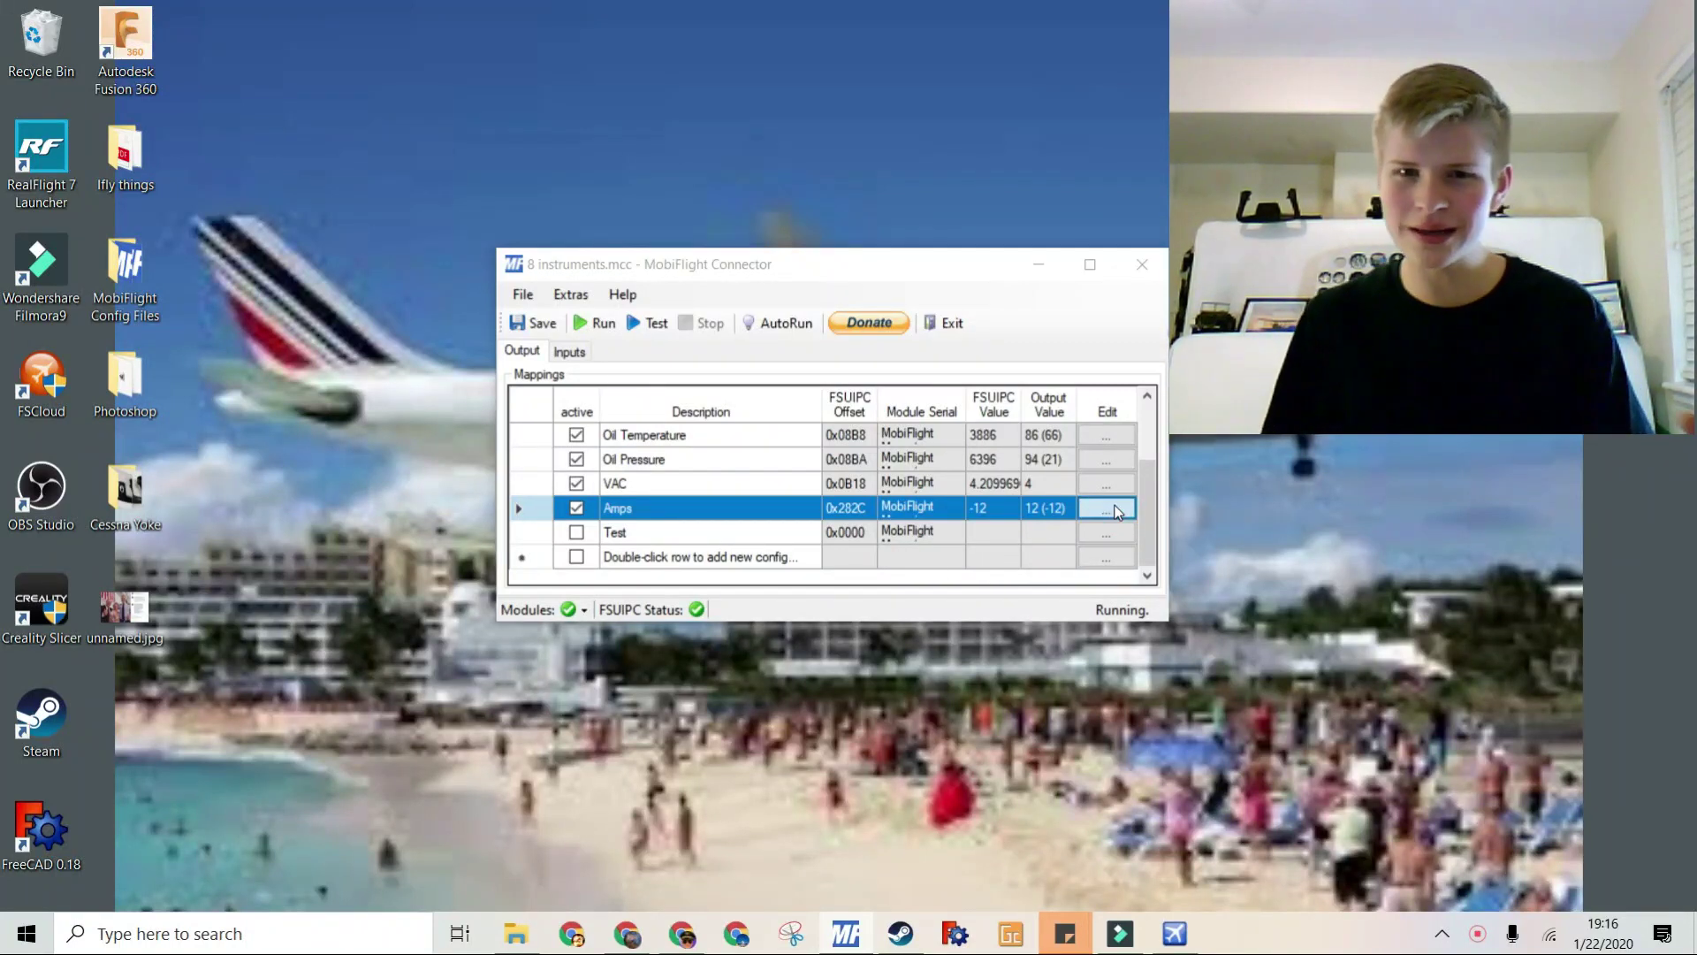
{"action": "left_click", "coordinate": [650, 192]}
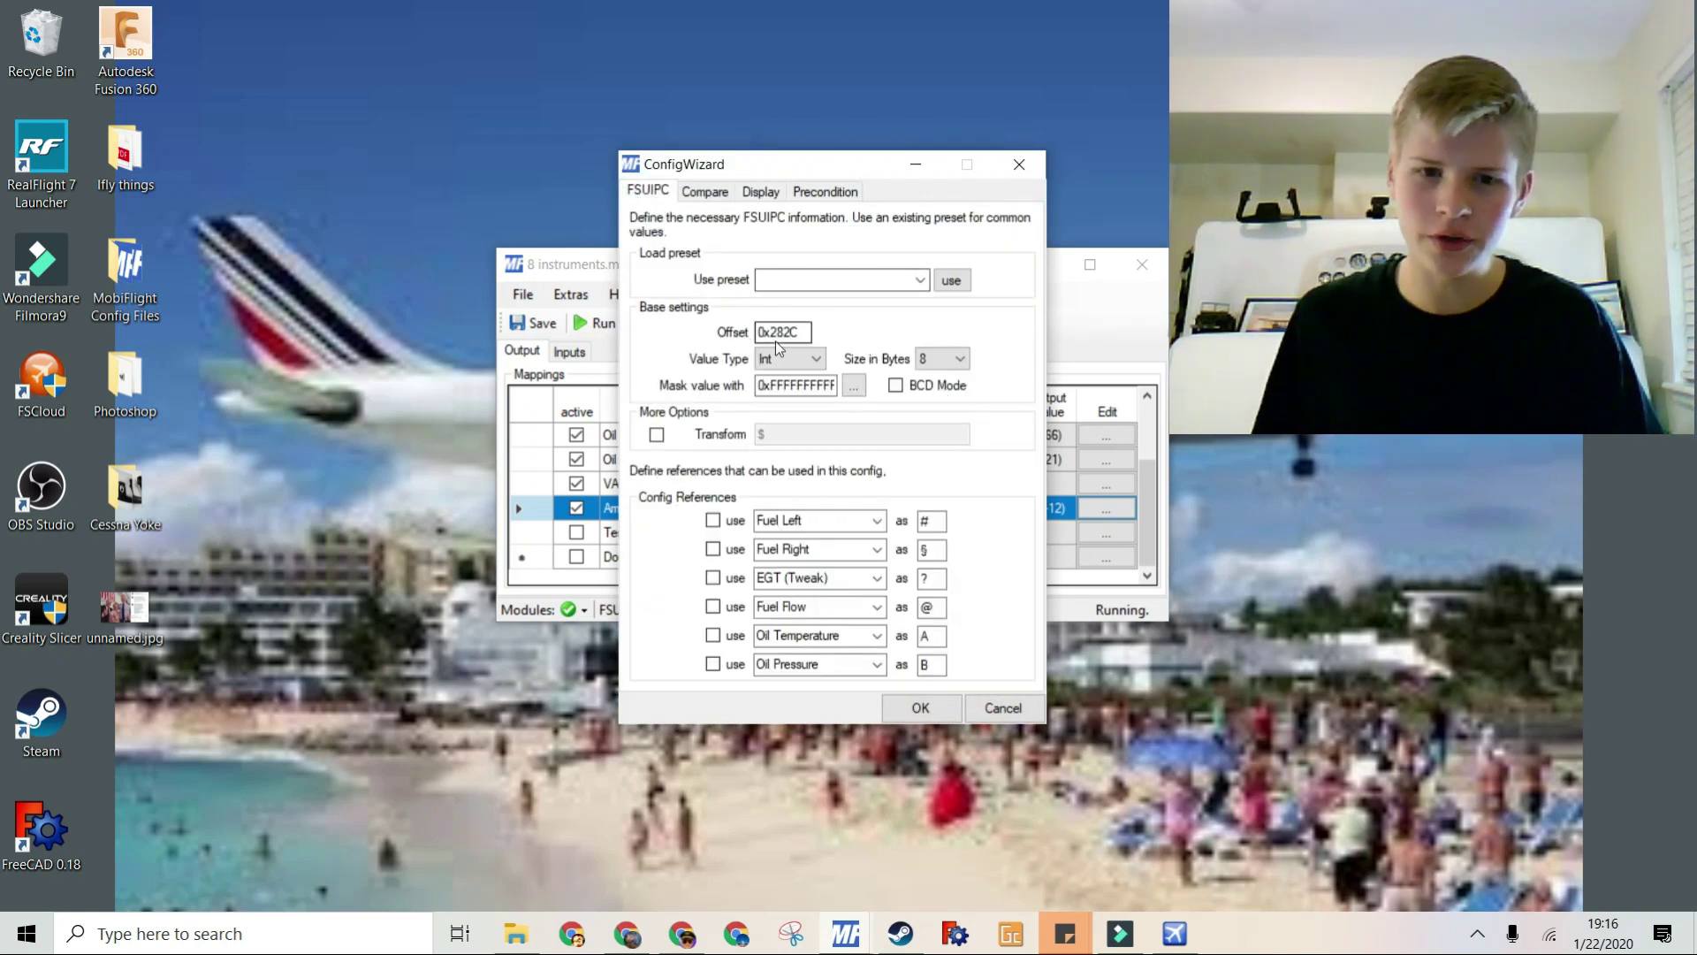
{"action": "left_click_drag", "start_coordinate": [768, 333], "coordinate": [781, 336]}
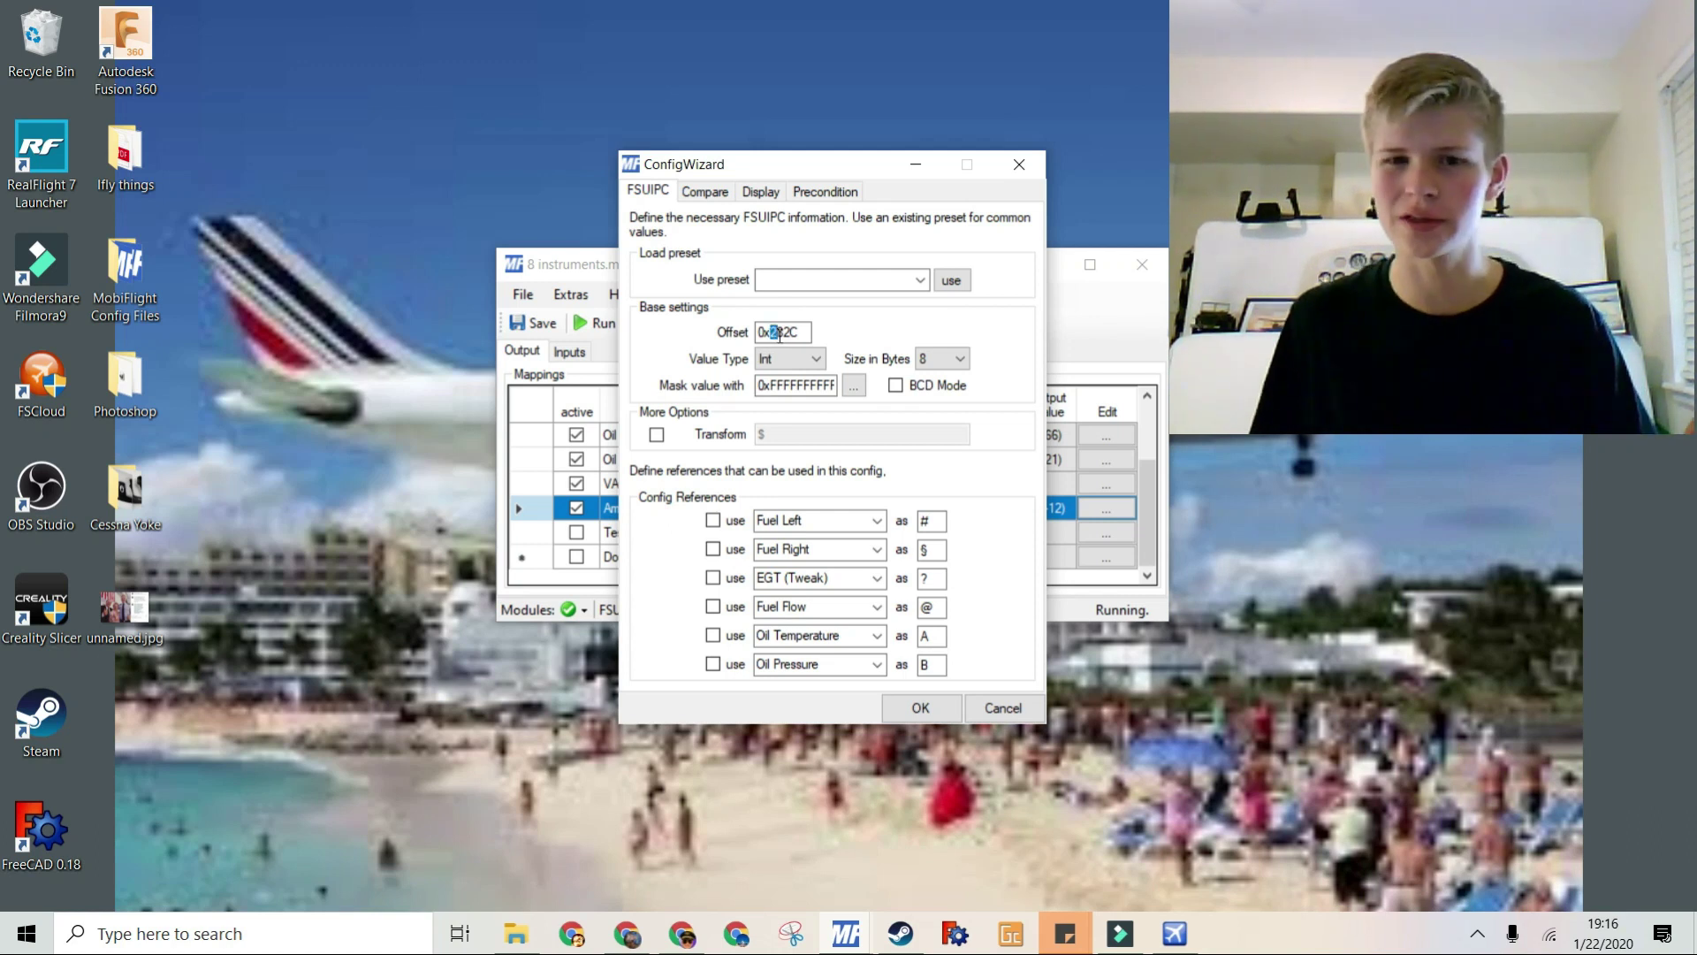
{"action": "left_click", "coordinate": [802, 340]}
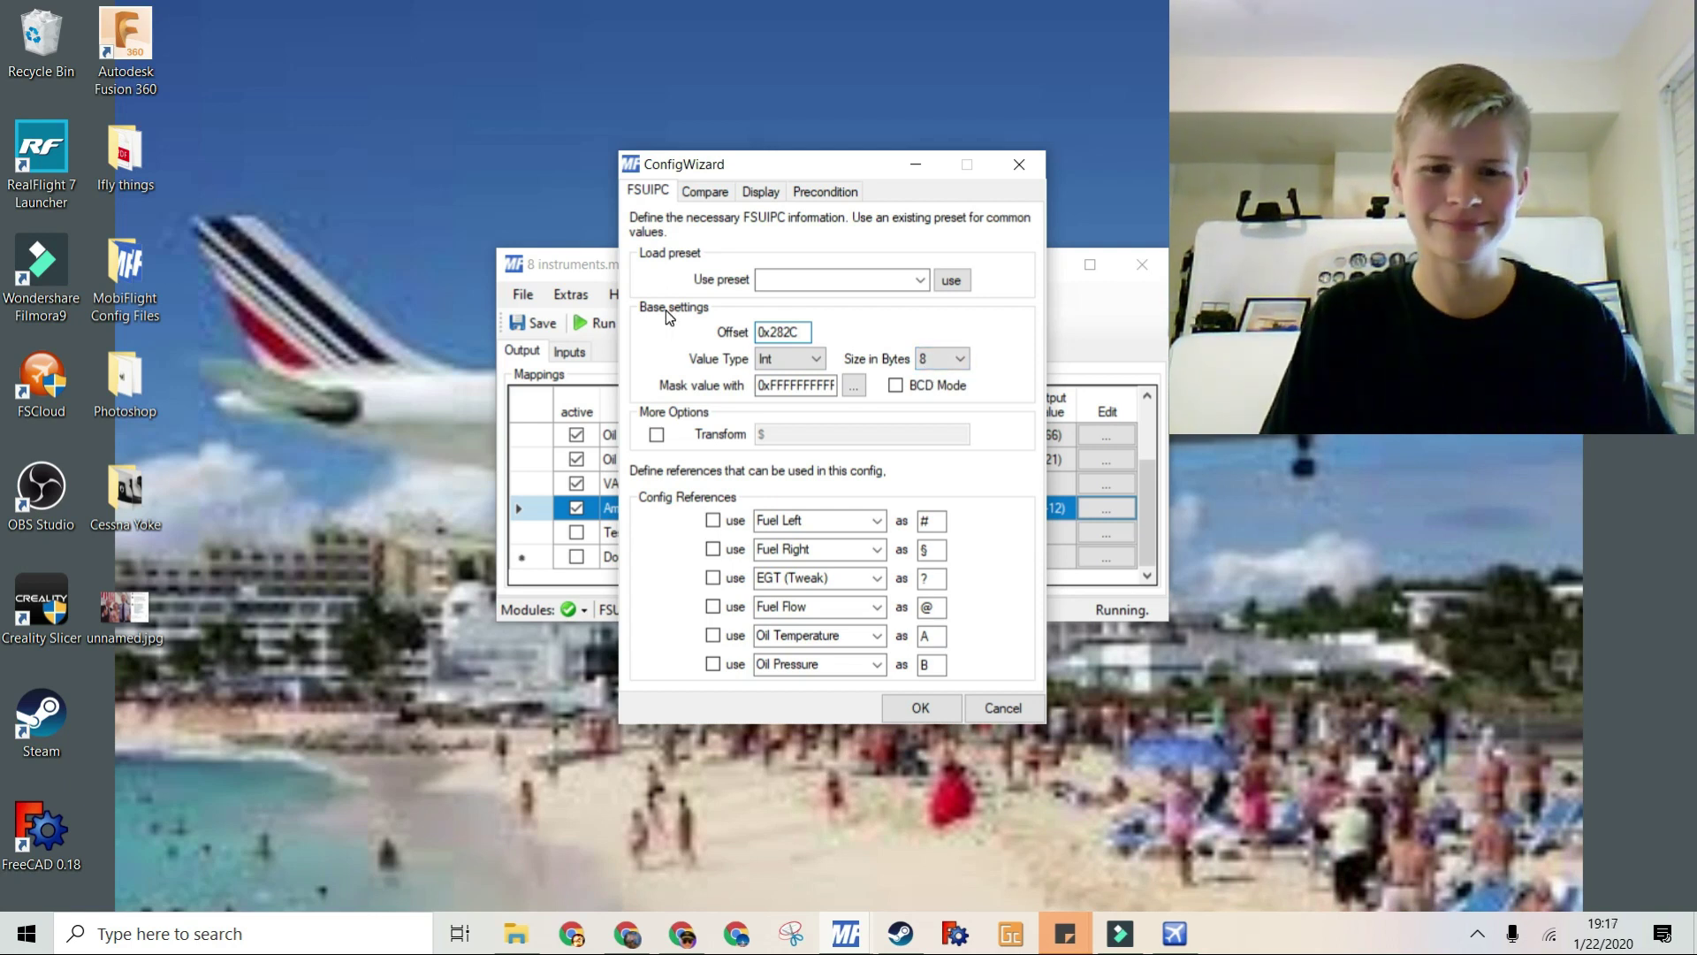
{"action": "left_click", "coordinate": [707, 192]}
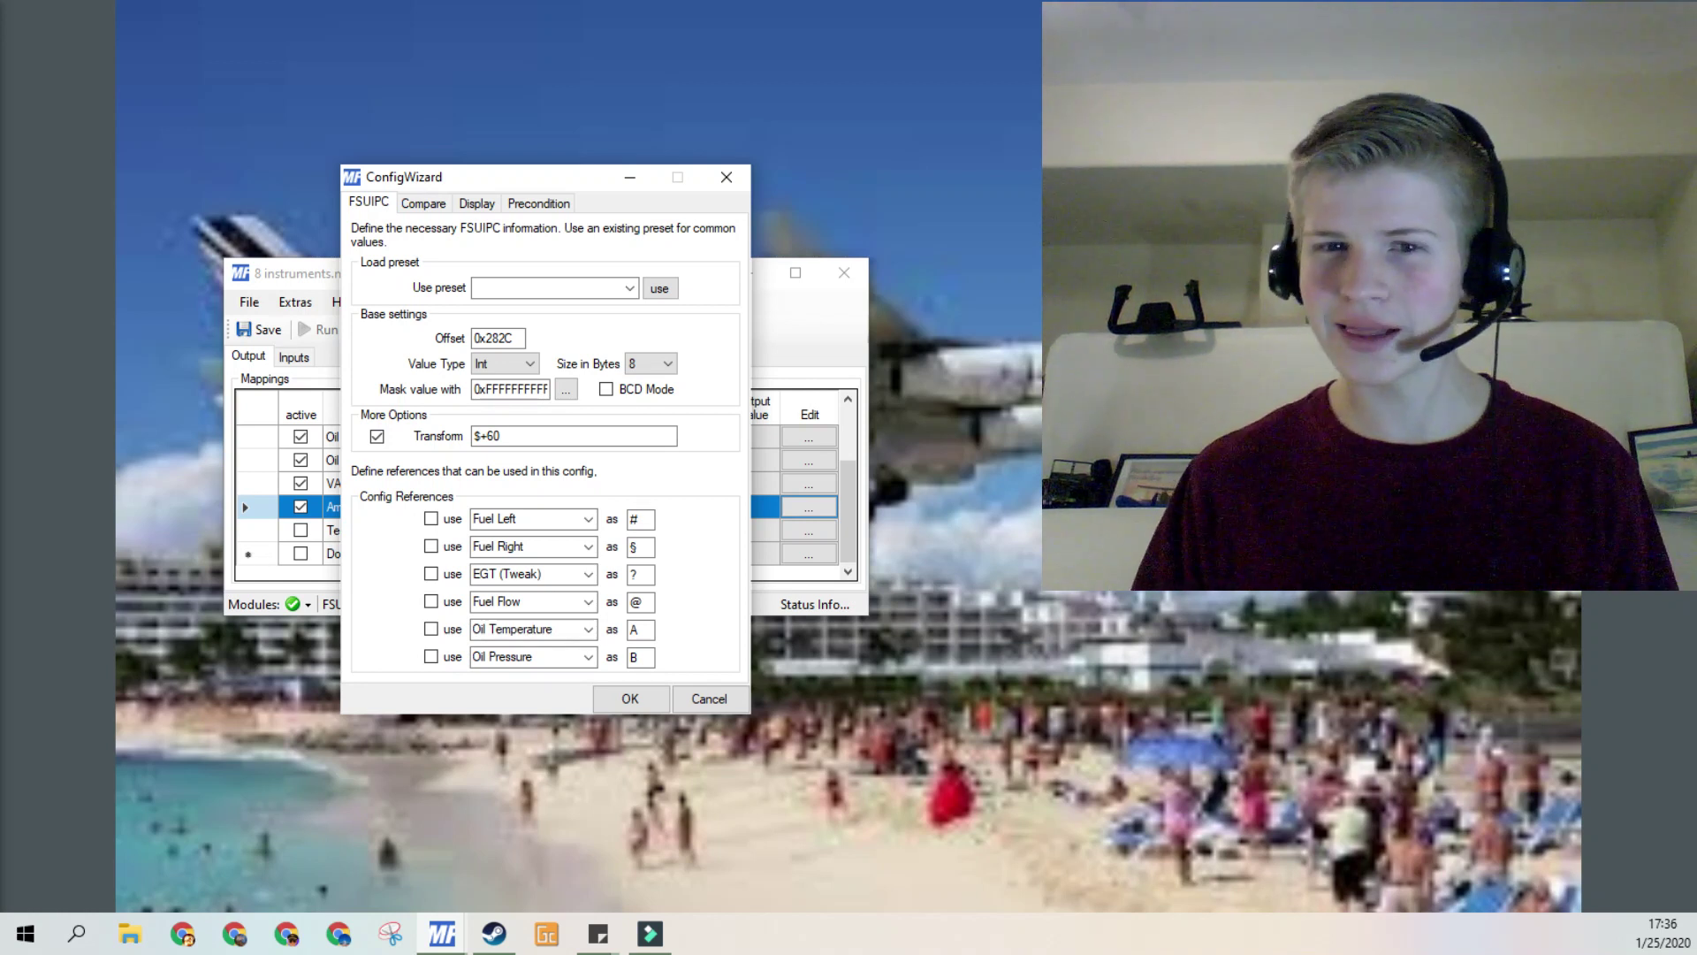
{"action": "key", "text": "ctrl+Tab"}
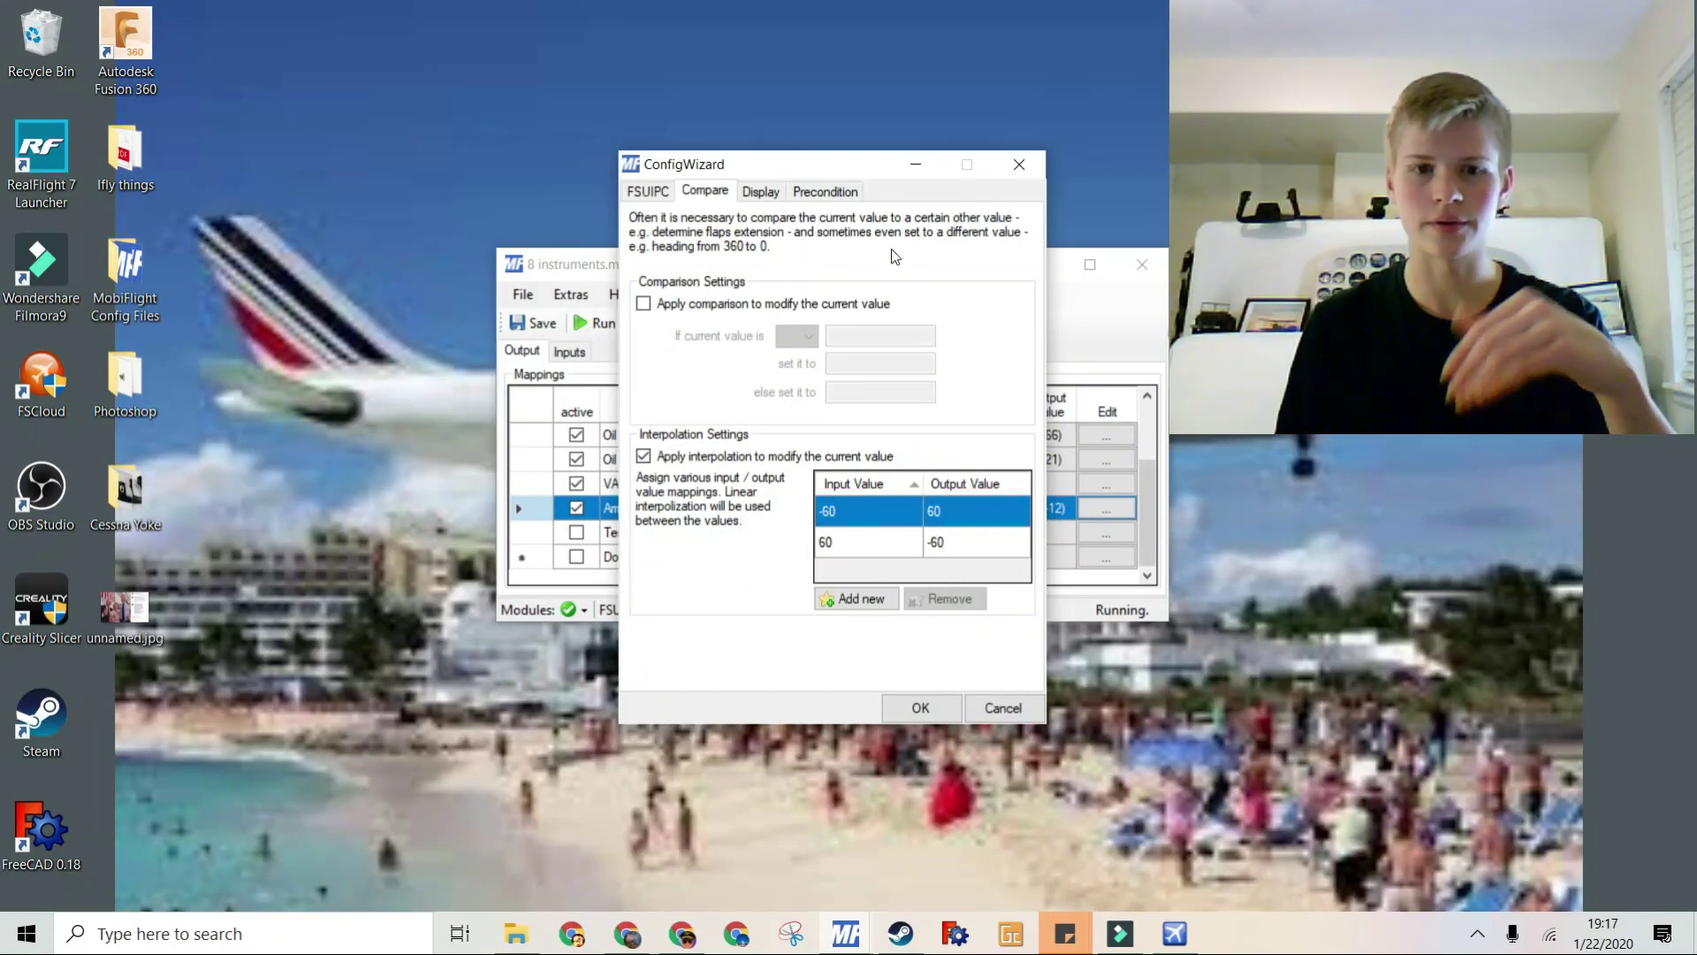
- Send Amps to the Amp servo on the MobiFlight Mega with minimum value -60
{"action": "left_click", "coordinate": [763, 192]}
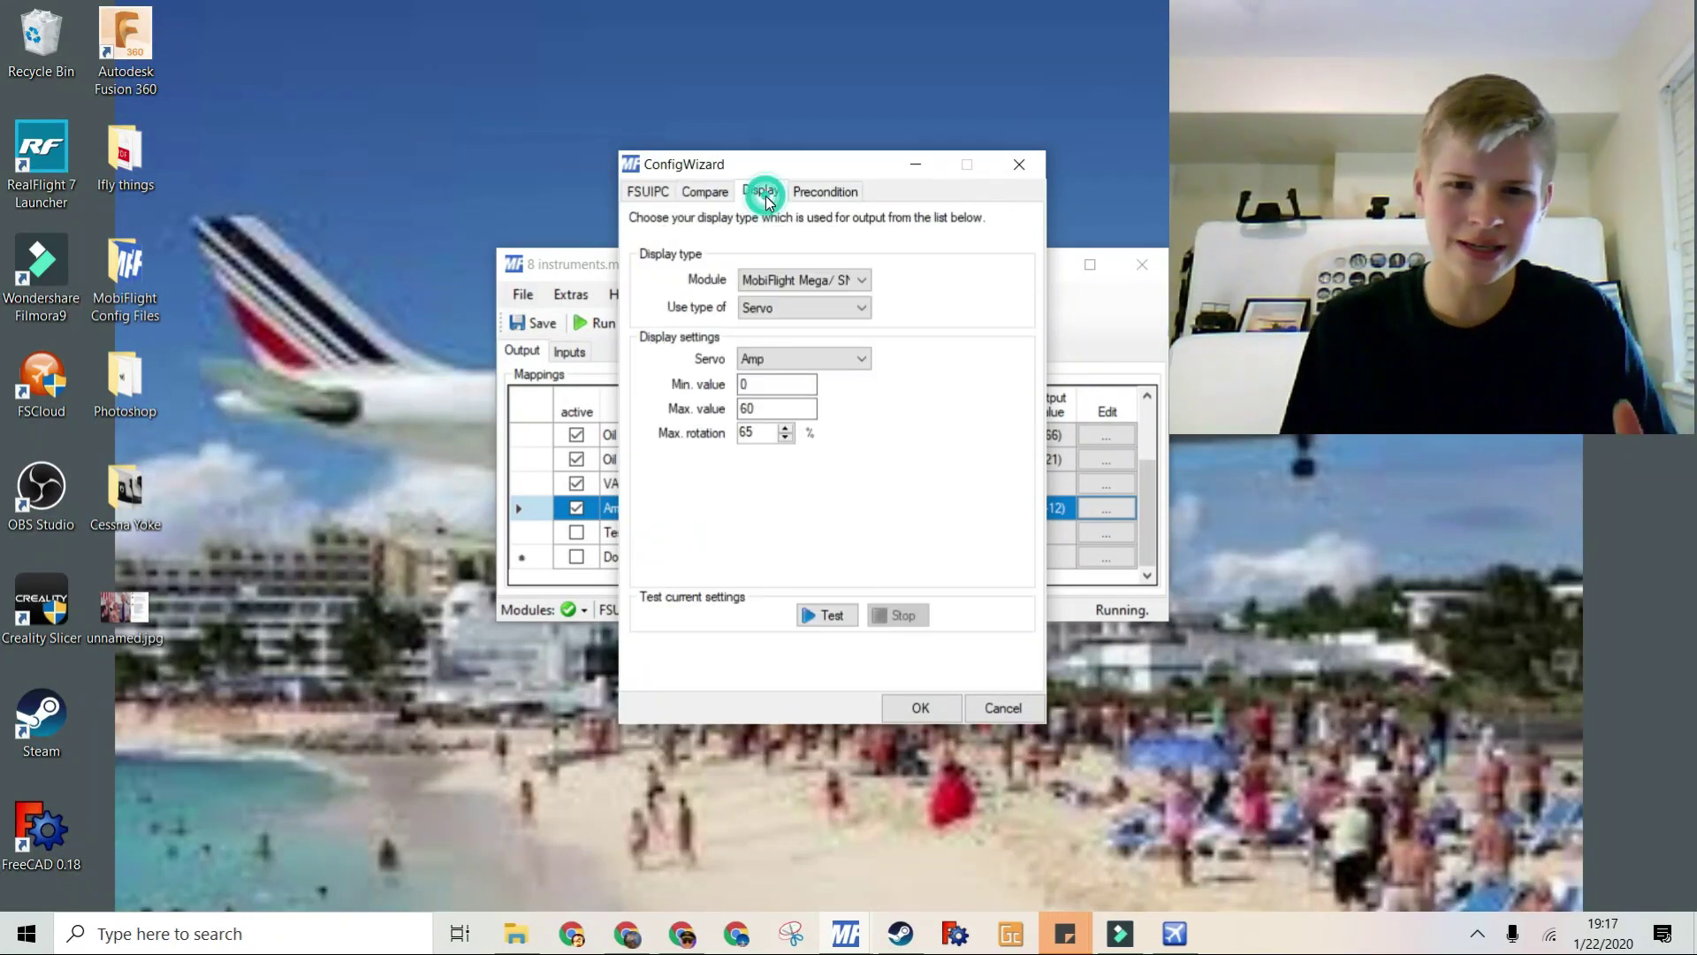
{"action": "left_click", "coordinate": [788, 281]}
{"action": "left_click", "coordinate": [797, 279]}
{"action": "left_click", "coordinate": [835, 279]}
{"action": "left_click", "coordinate": [756, 309]}
{"action": "left_click", "coordinate": [779, 303]}
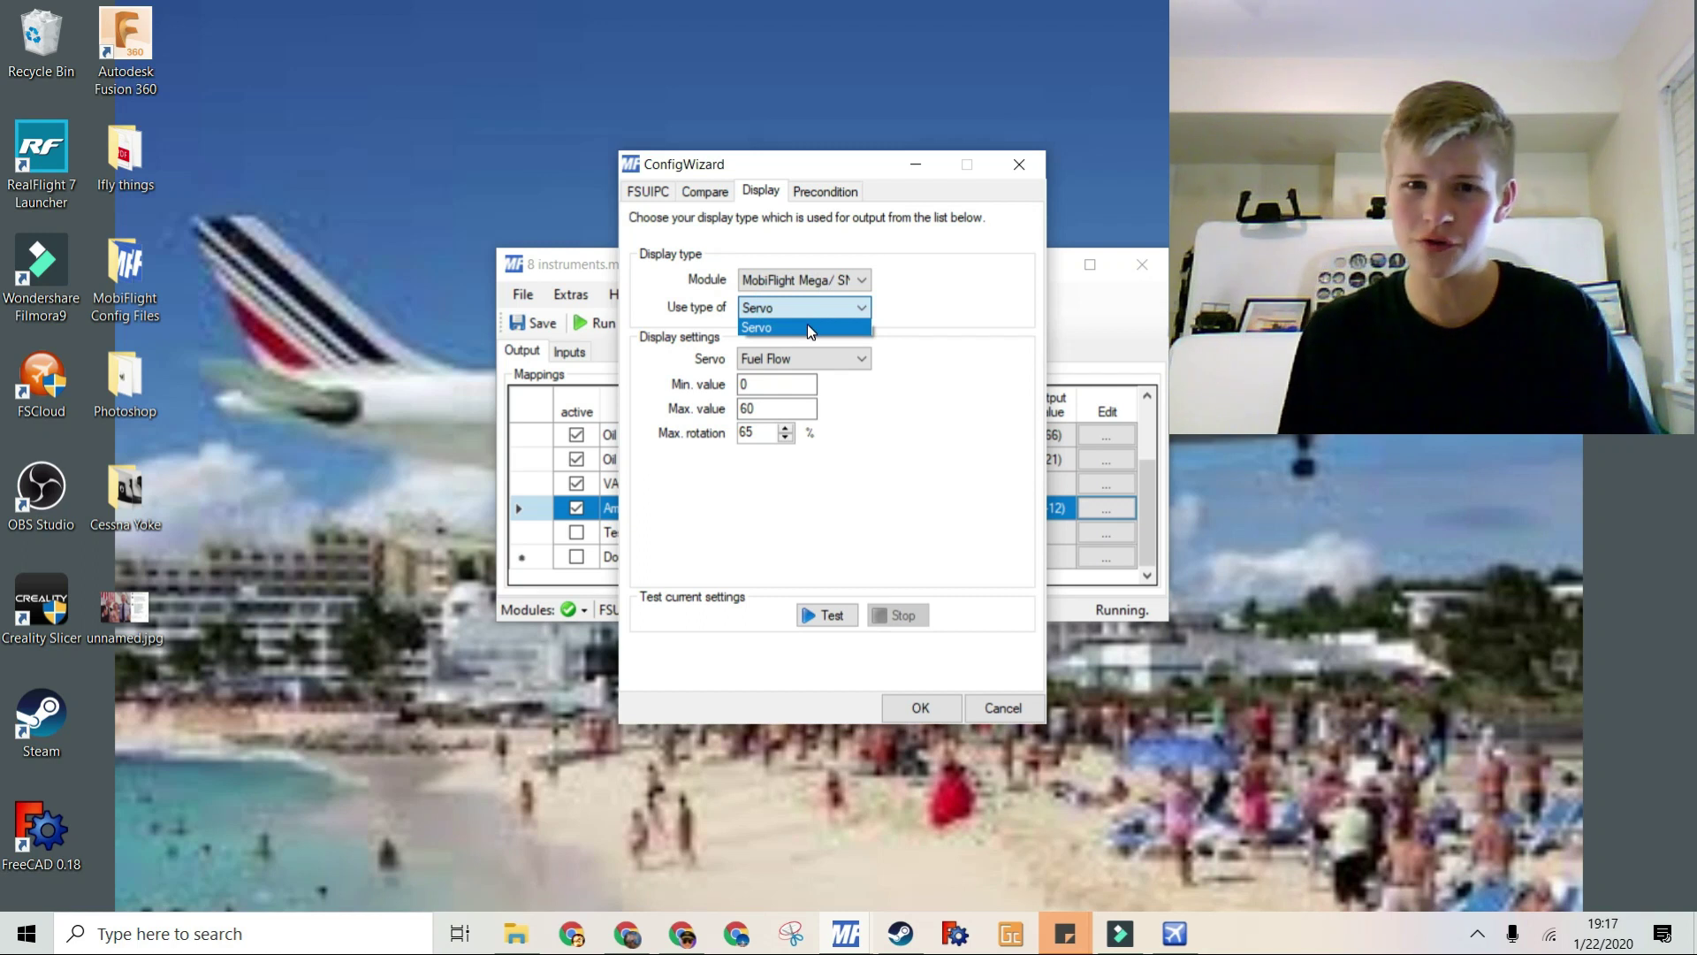
{"action": "left_click", "coordinate": [813, 356]}
{"action": "left_click", "coordinate": [813, 357]}
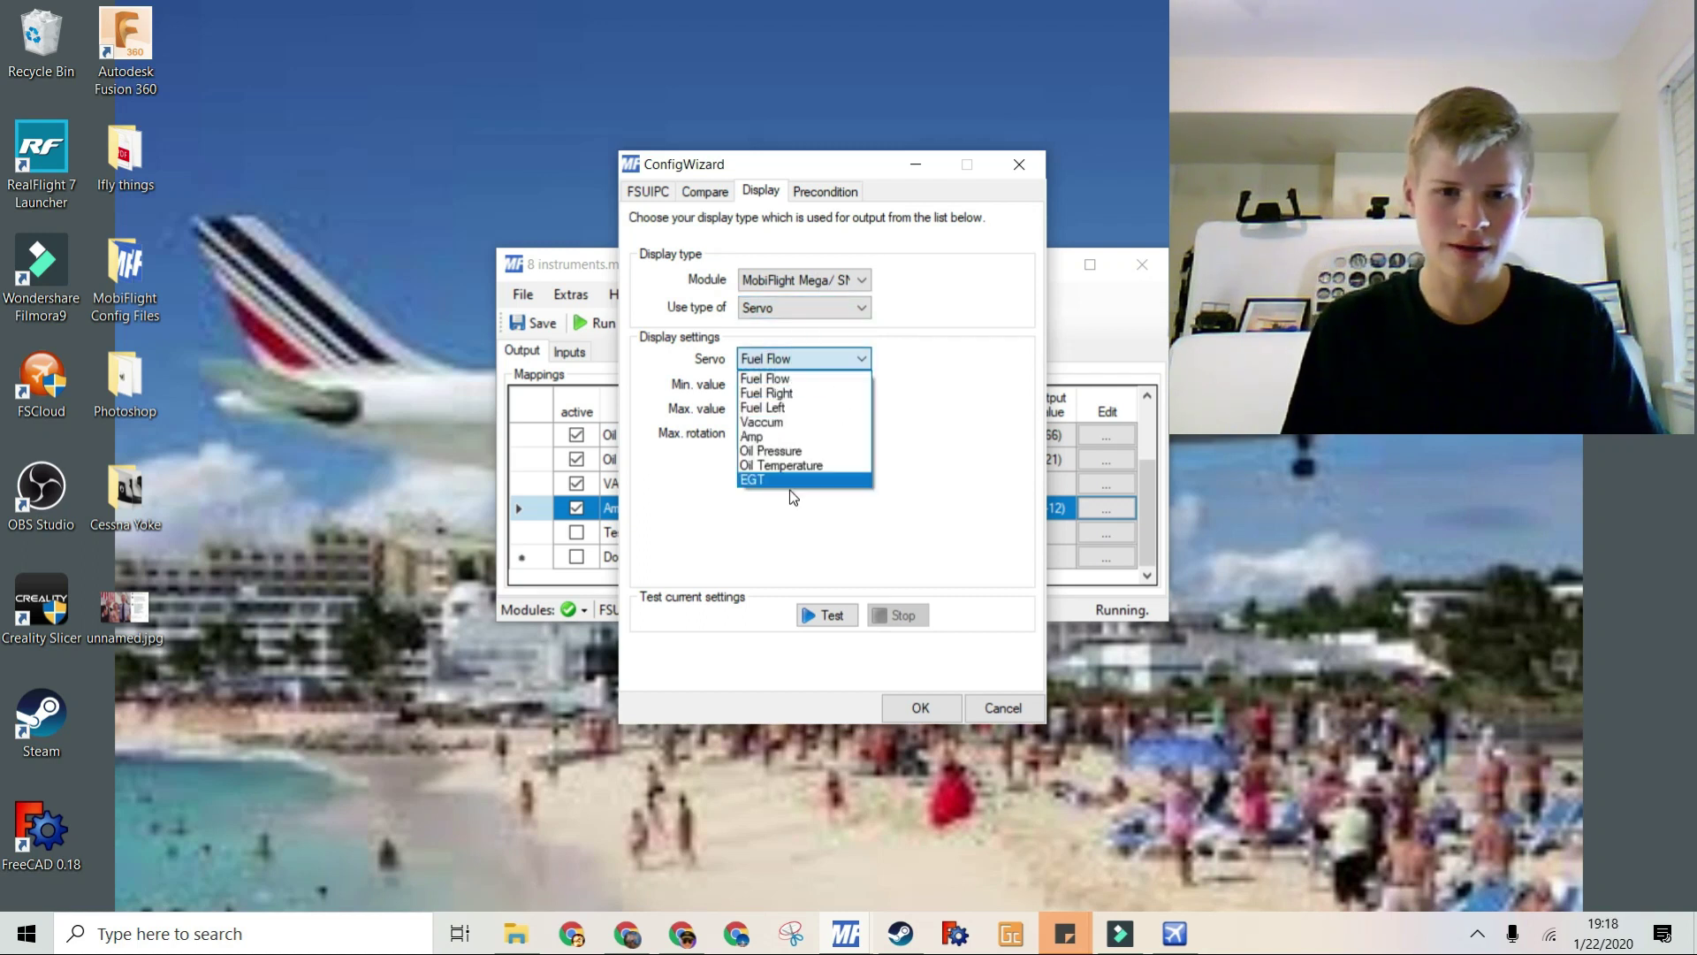
{"action": "left_click", "coordinate": [790, 434]}
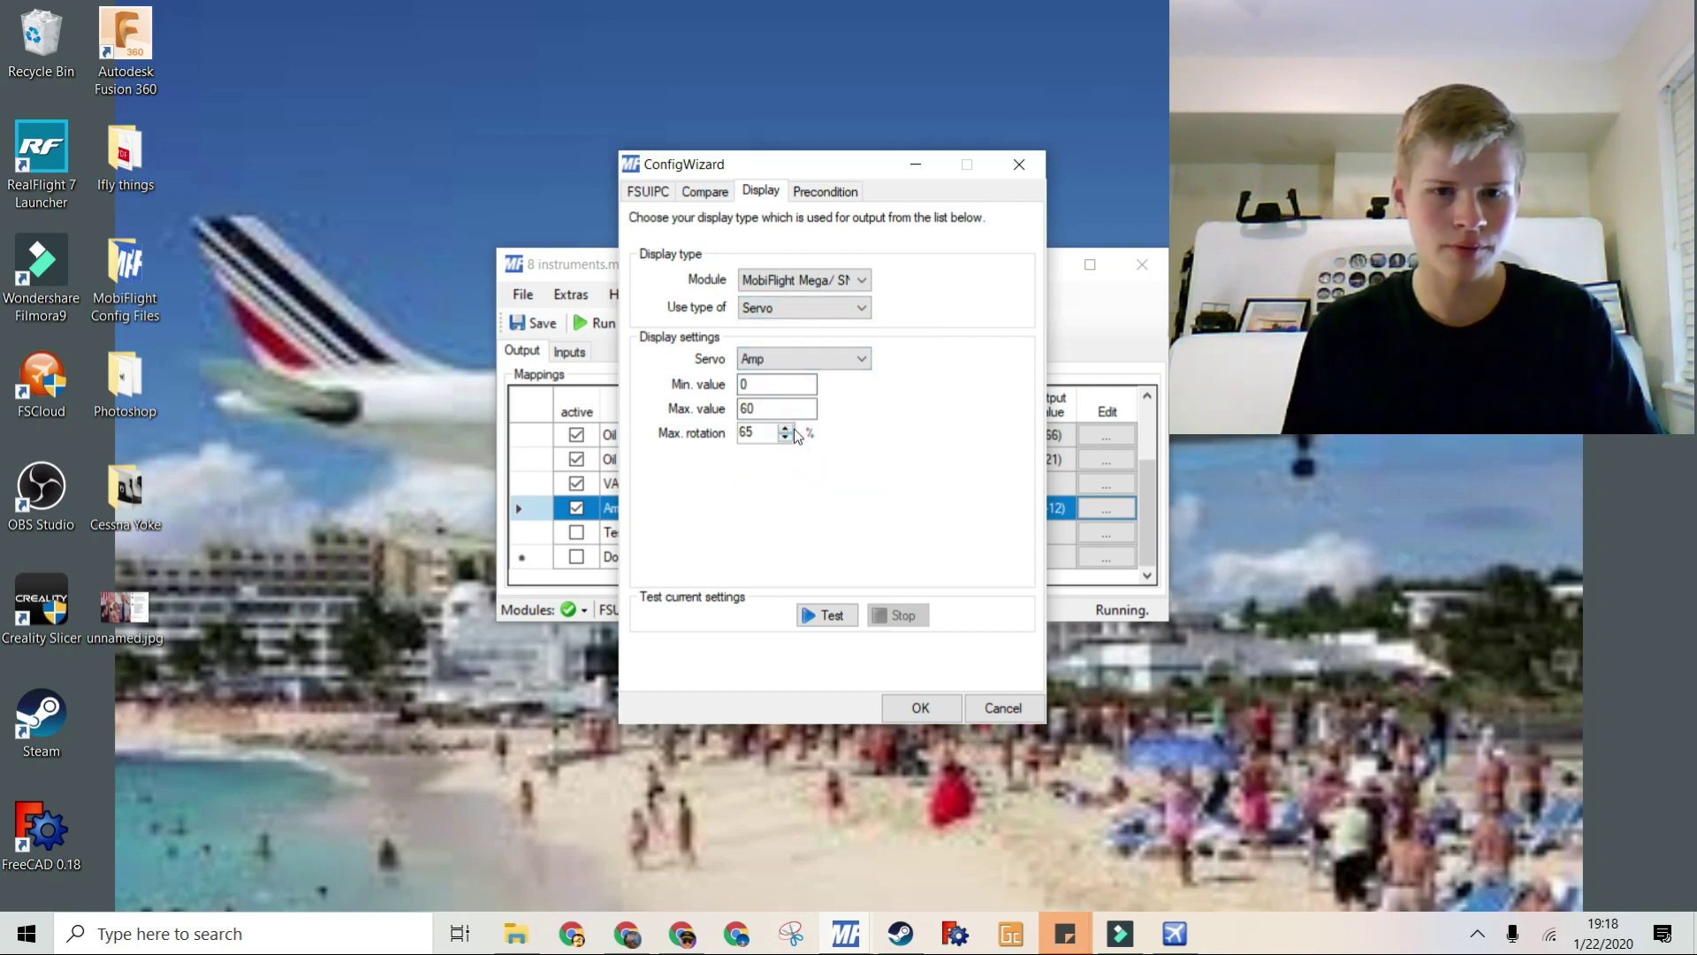
{"action": "double_click", "coordinate": [781, 384]}
{"action": "type", "text": "-60"}
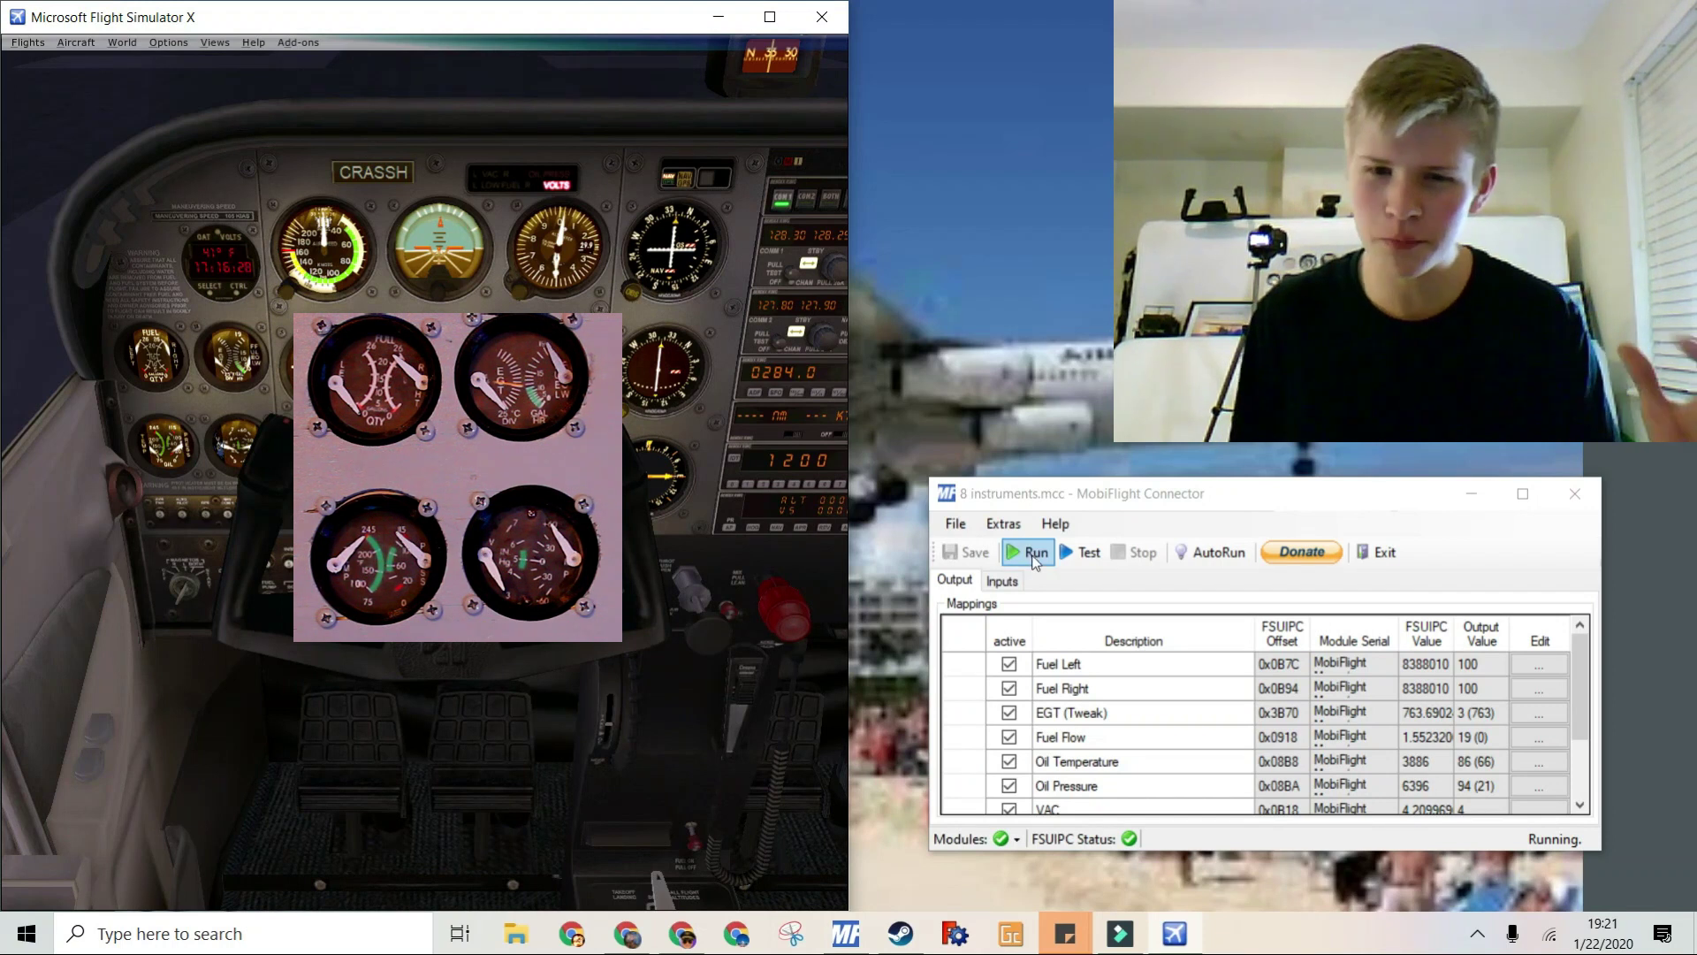
- Run the mappings against live FSX values, check the Fuel Right mapping, and run a test sweep
{"action": "left_click", "coordinate": [1034, 556]}
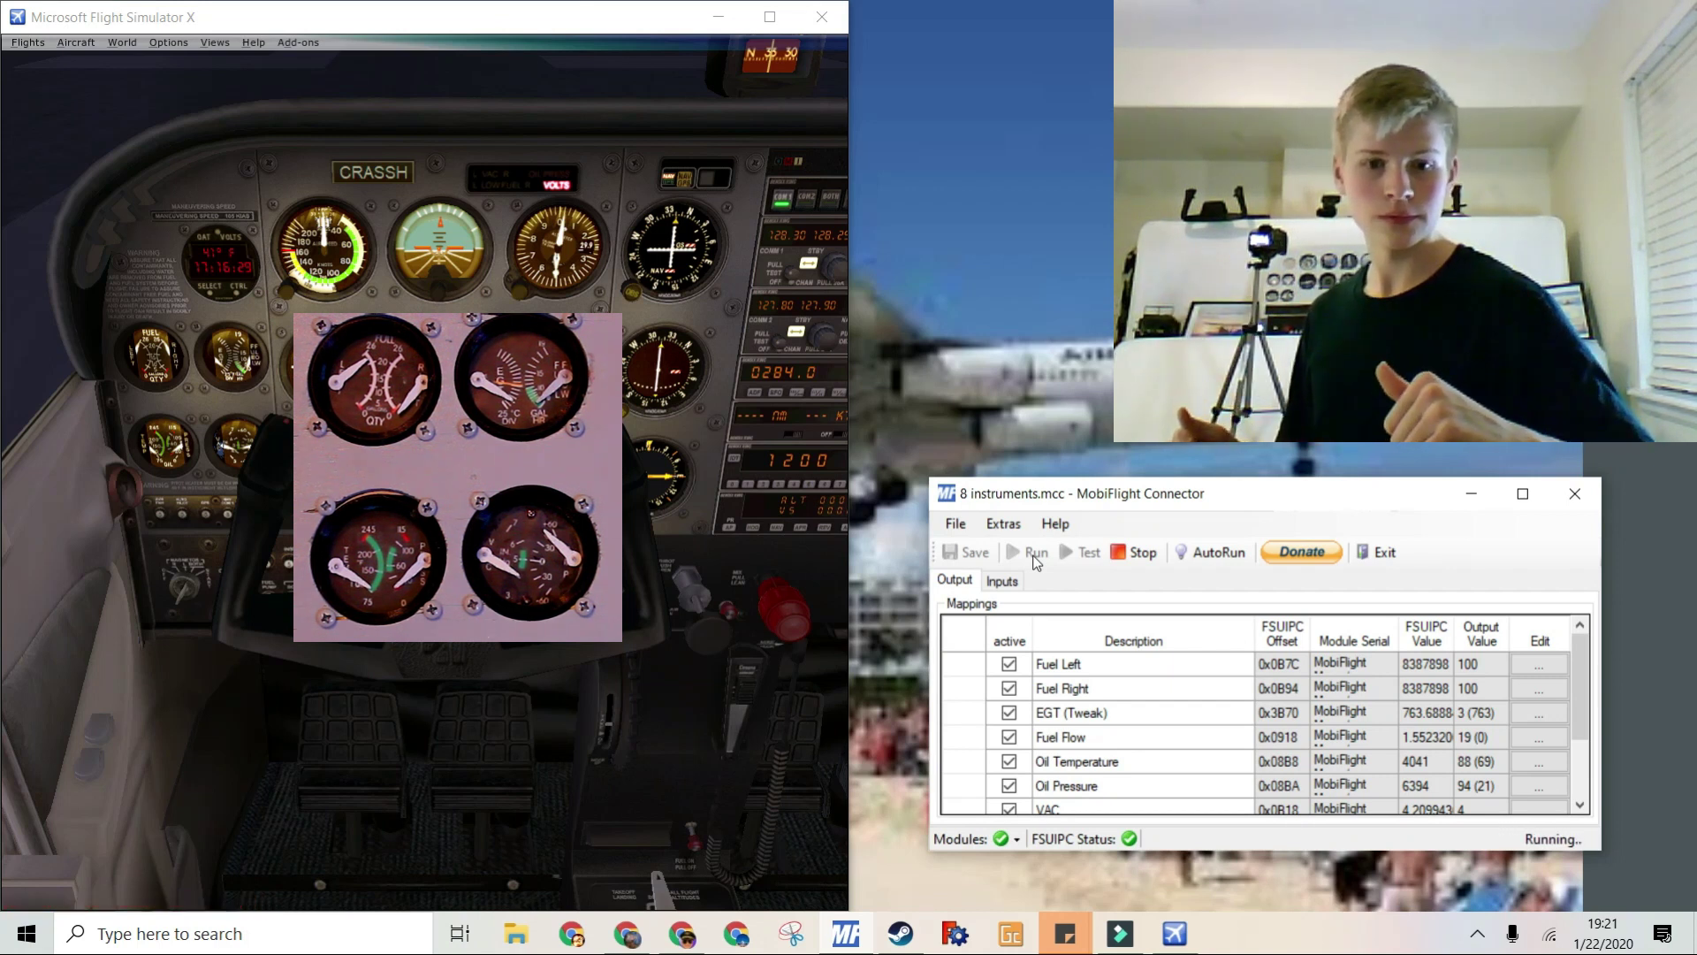
{"action": "key", "text": "alt+Tab"}
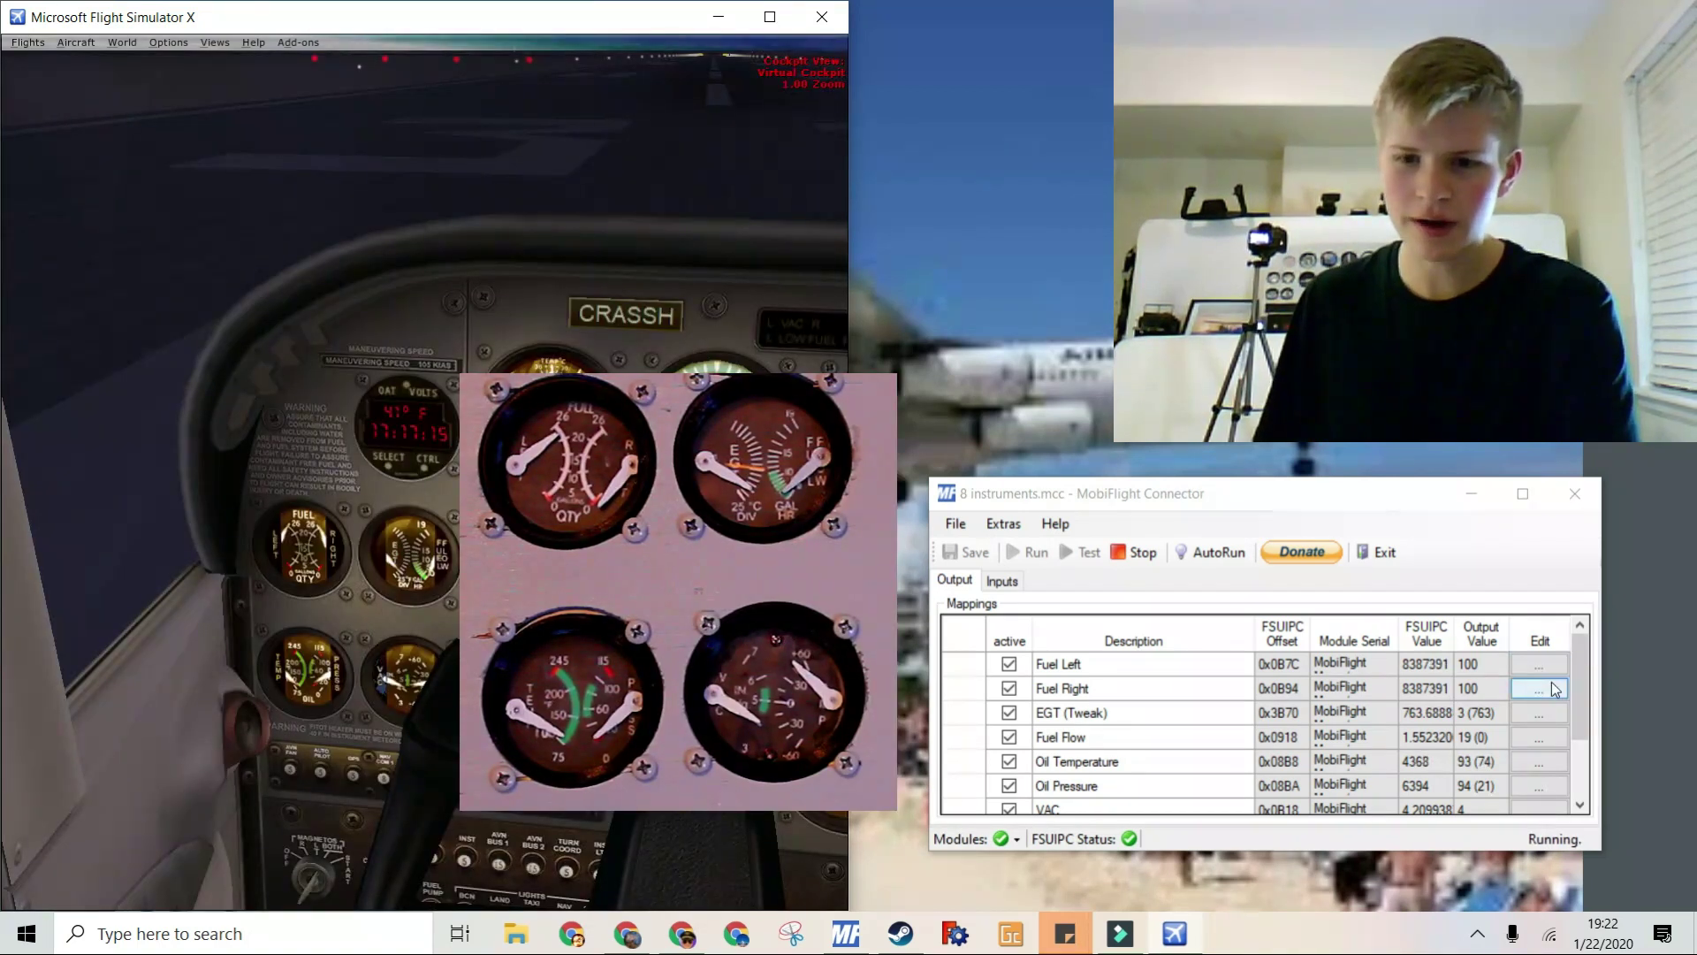
{"action": "left_click", "coordinate": [1554, 688]}
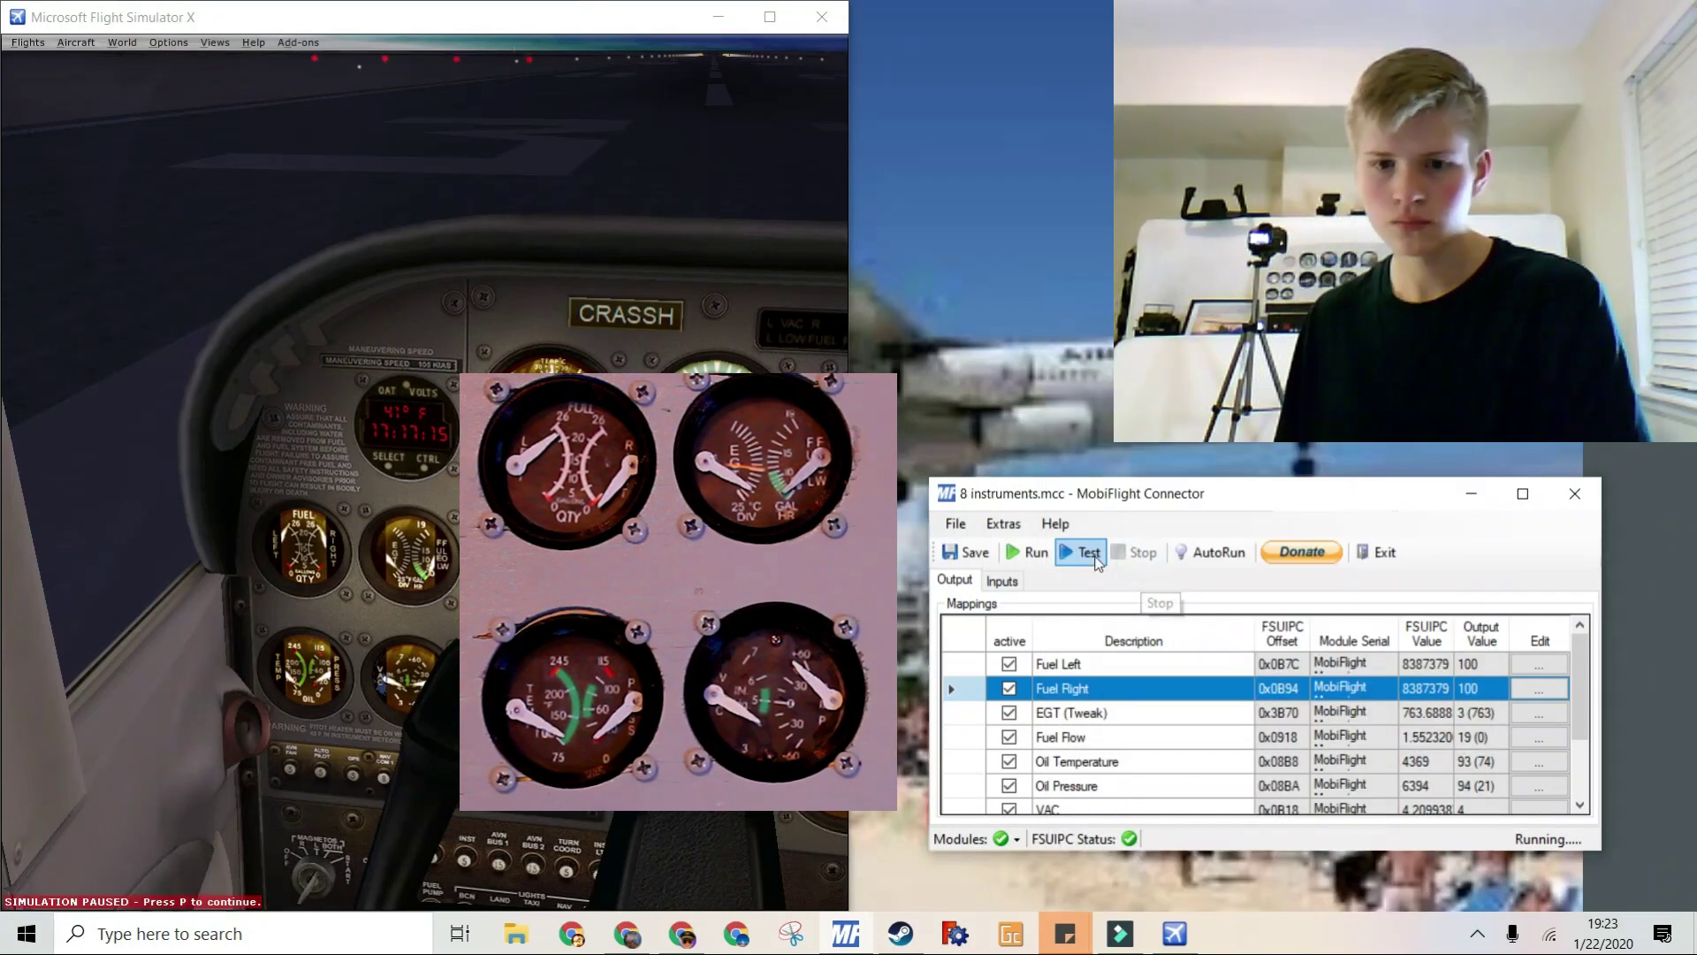
{"action": "left_click", "coordinate": [1353, 893]}
{"action": "left_click", "coordinate": [1084, 552]}
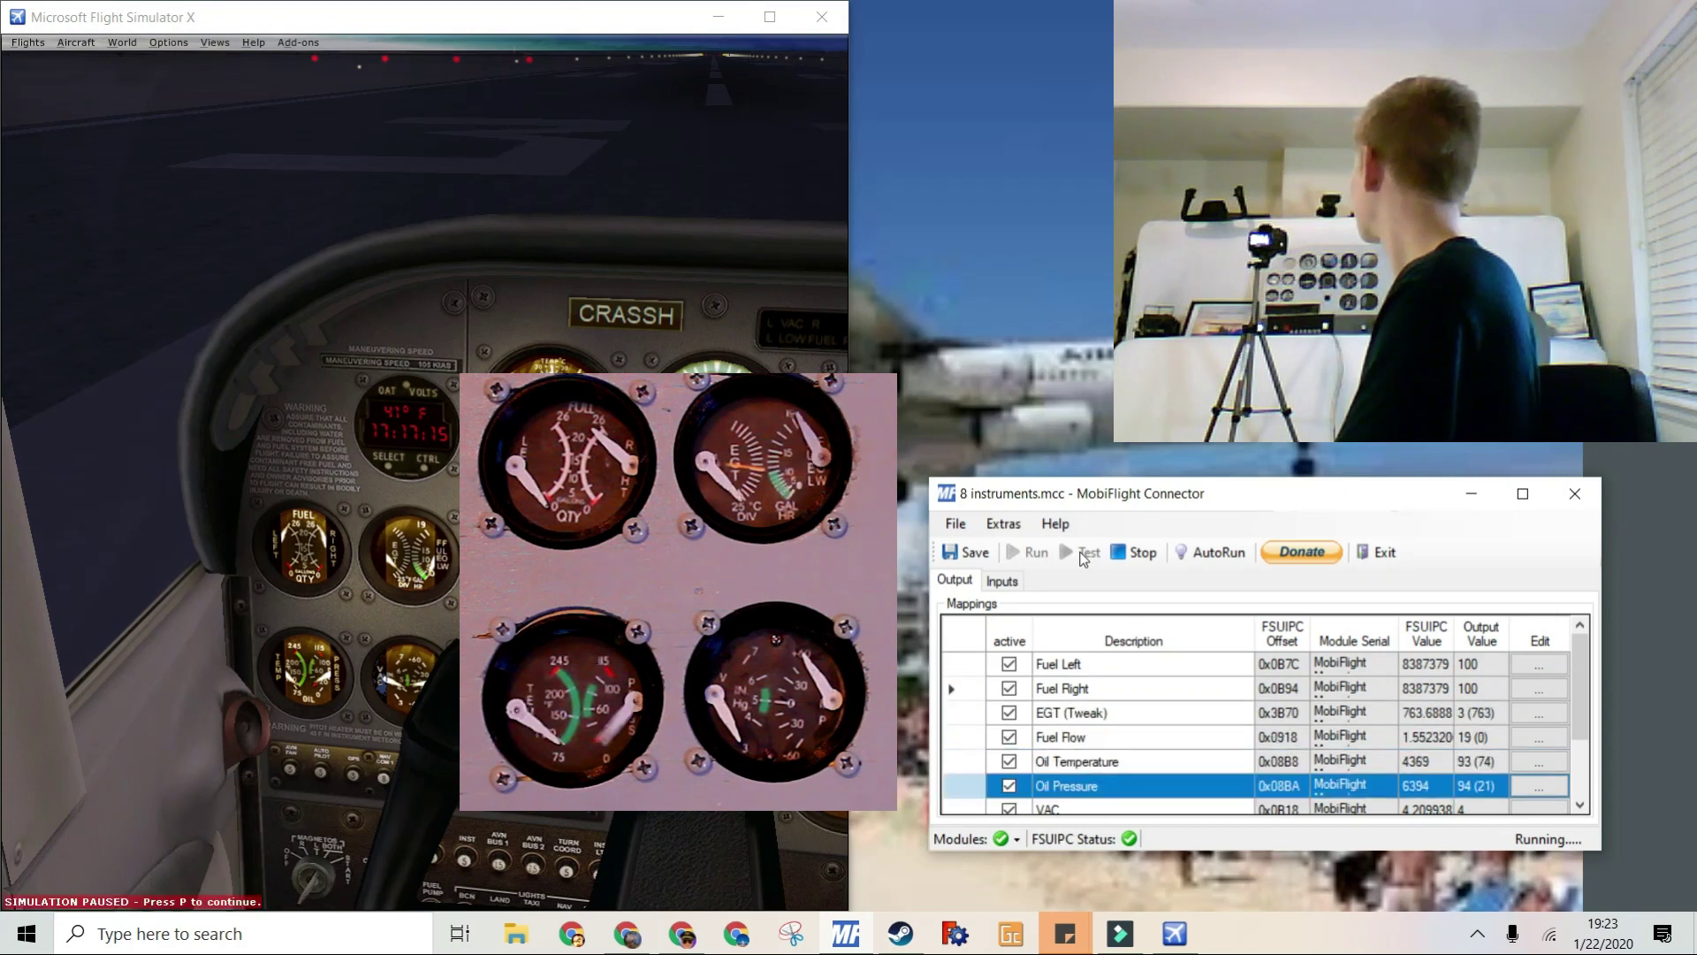
- Check the Fuel Right mapping's reversed 0→100, 100→0 interpolation and confirm it
{"action": "double_click", "coordinate": [1149, 688]}
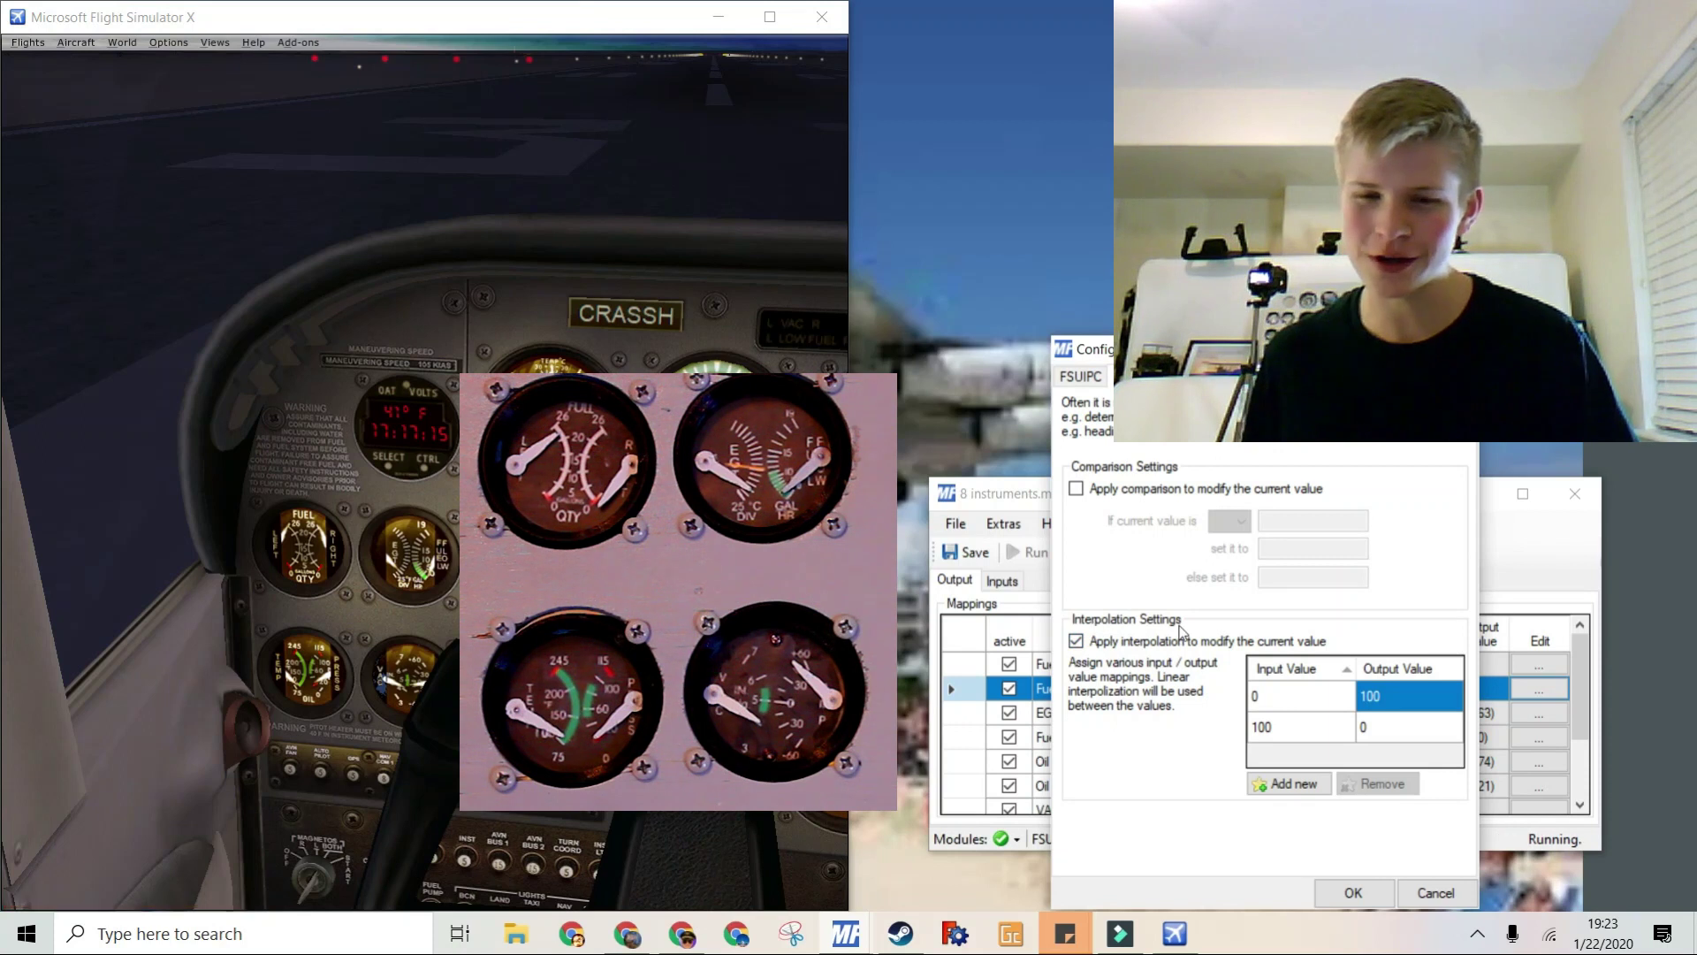
{"action": "left_click", "coordinate": [1358, 895]}
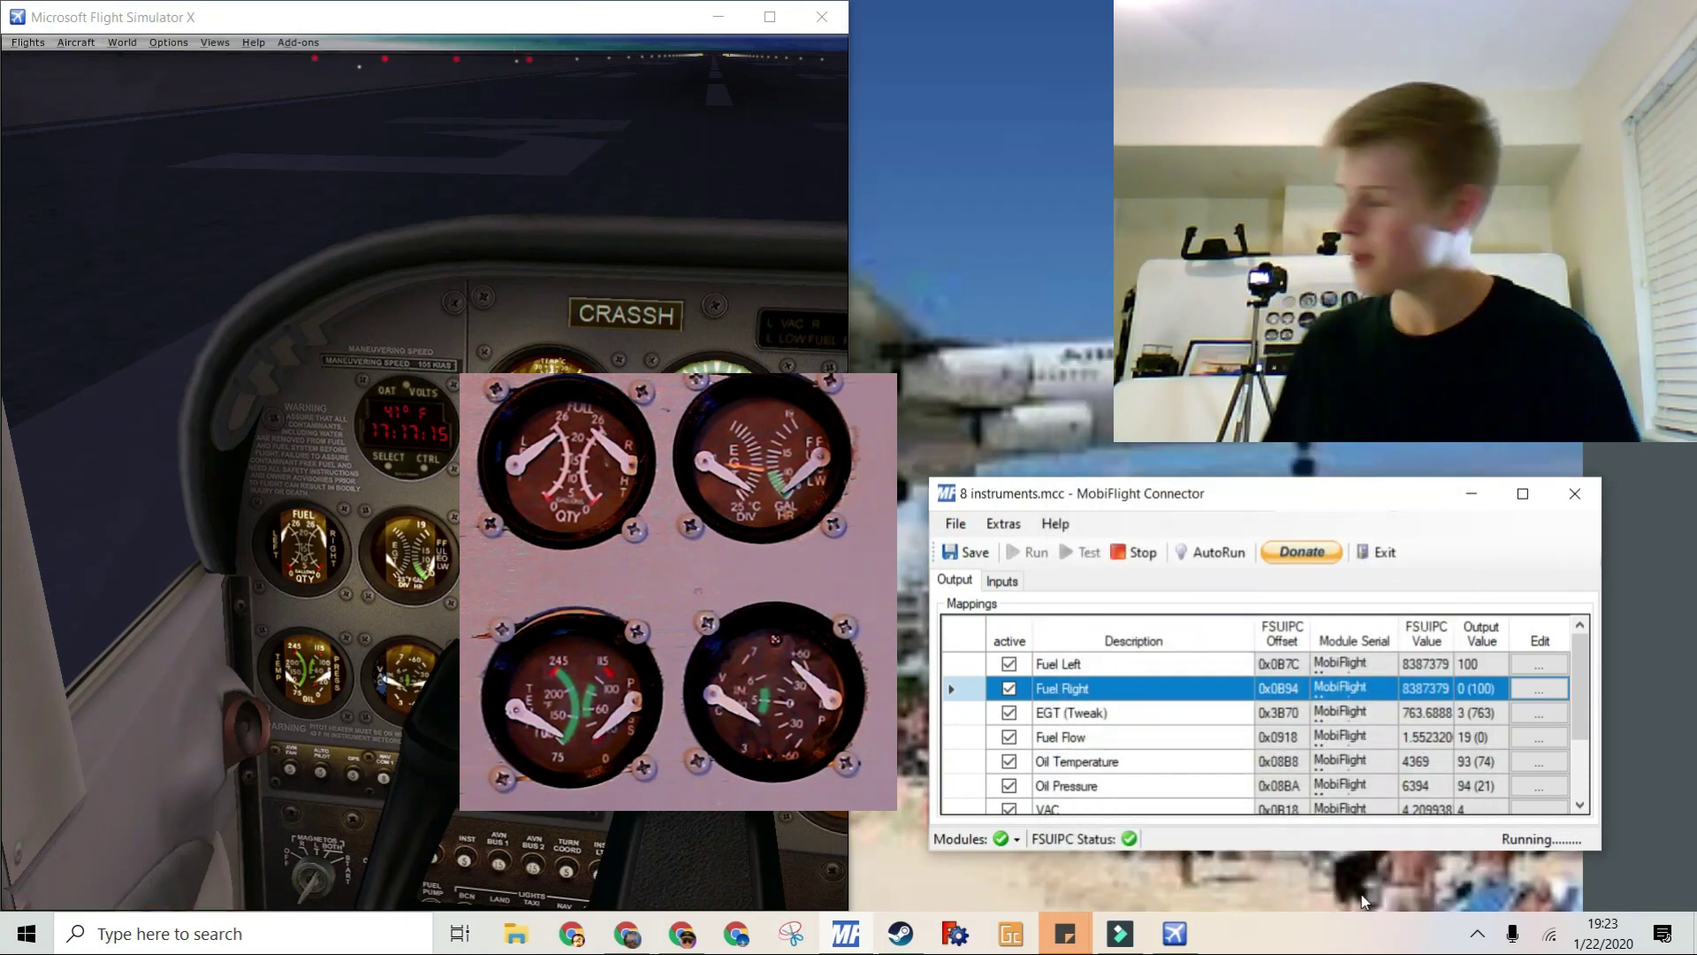